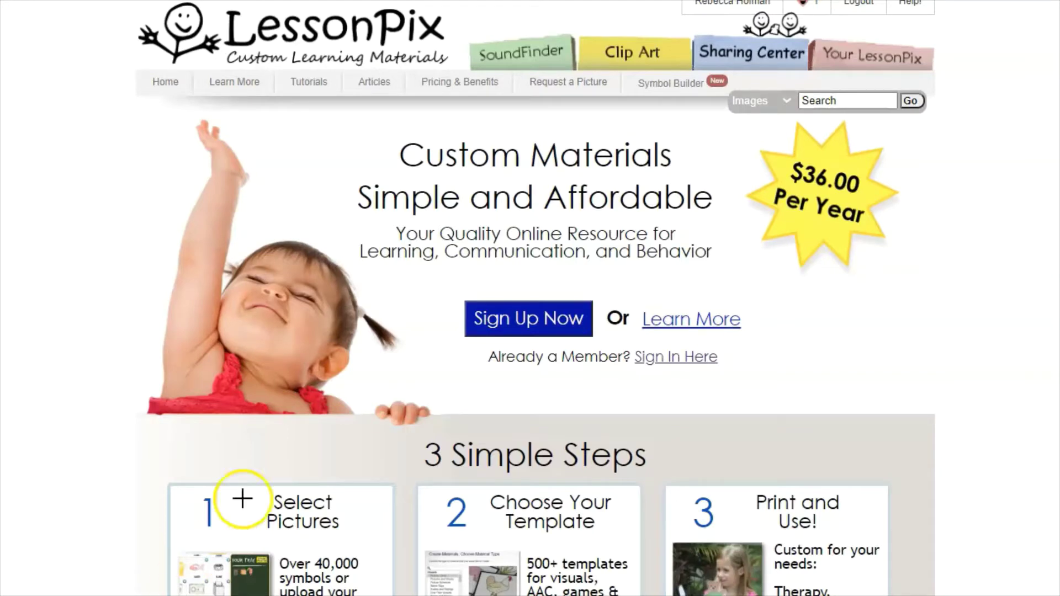
{"action": "mouse_move", "coordinate": [573, 26]}
{"action": "left_mouse_down"}
{"action": "mouse_move", "coordinate": [602, 56]}
{"action": "mouse_move", "coordinate": [726, 77]}
{"action": "mouse_move", "coordinate": [942, 100]}
{"action": "mouse_move", "coordinate": [944, 88]}
{"action": "left_mouse_up"}
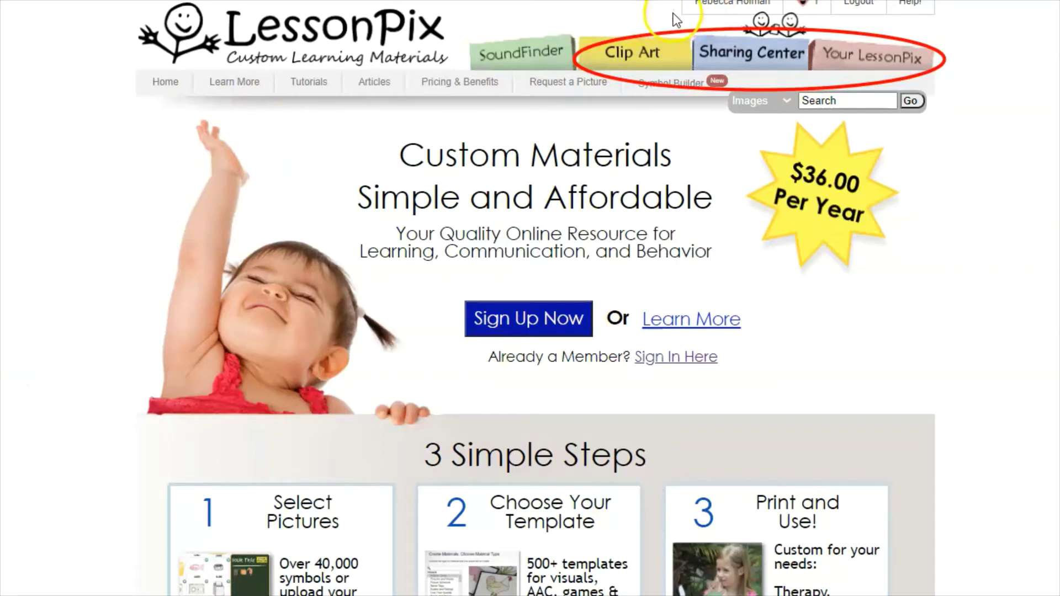
{"action": "left_click", "coordinate": [651, 20]}
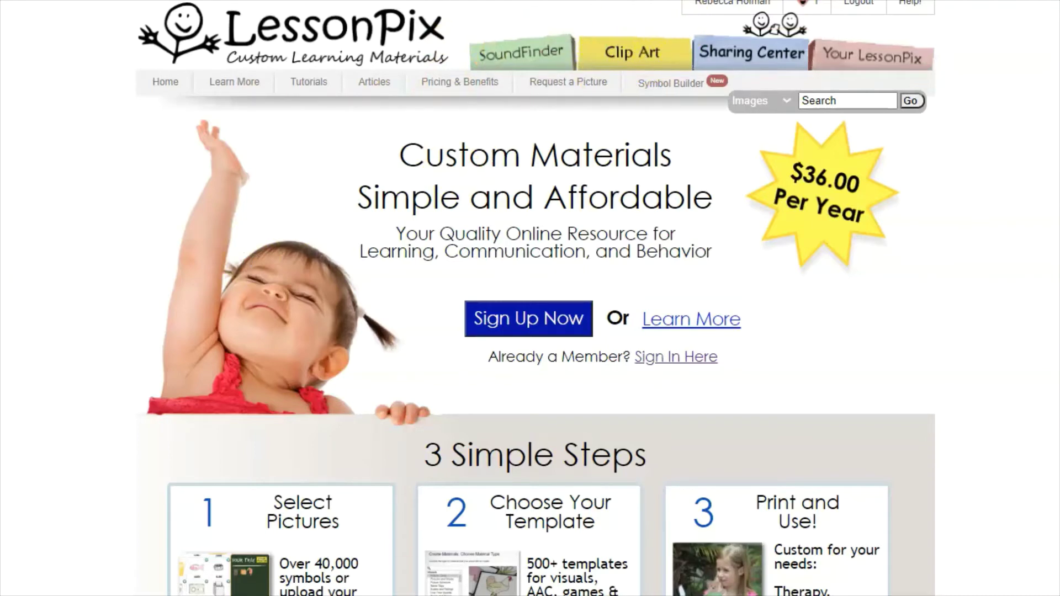
Open the Clip Art library and look through its picture category folders.
{"action": "left_click", "coordinate": [644, 57]}
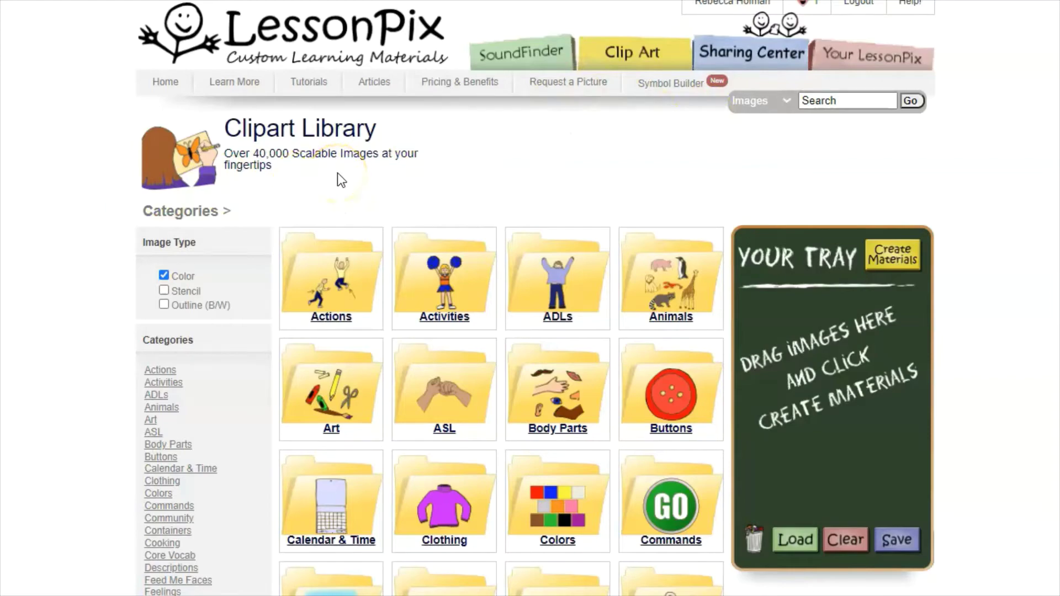
{"action": "scroll", "coordinate": [344, 163], "scroll_direction": "down", "scroll_amount": 5}
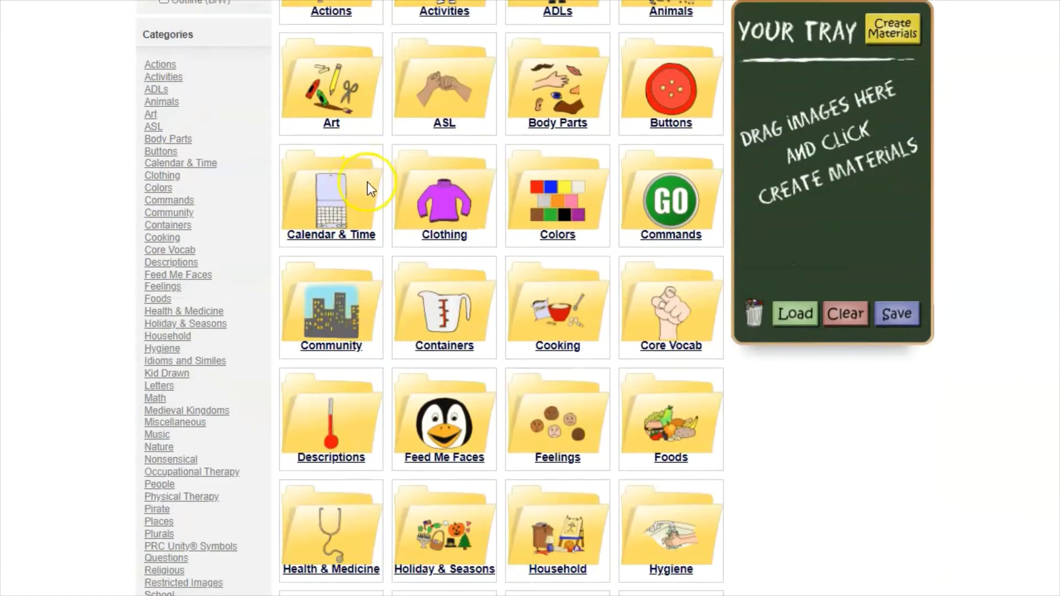
{"action": "scroll", "coordinate": [366, 181], "scroll_direction": "down", "scroll_amount": 2}
{"action": "scroll", "coordinate": [371, 188], "scroll_direction": "down", "scroll_amount": 7}
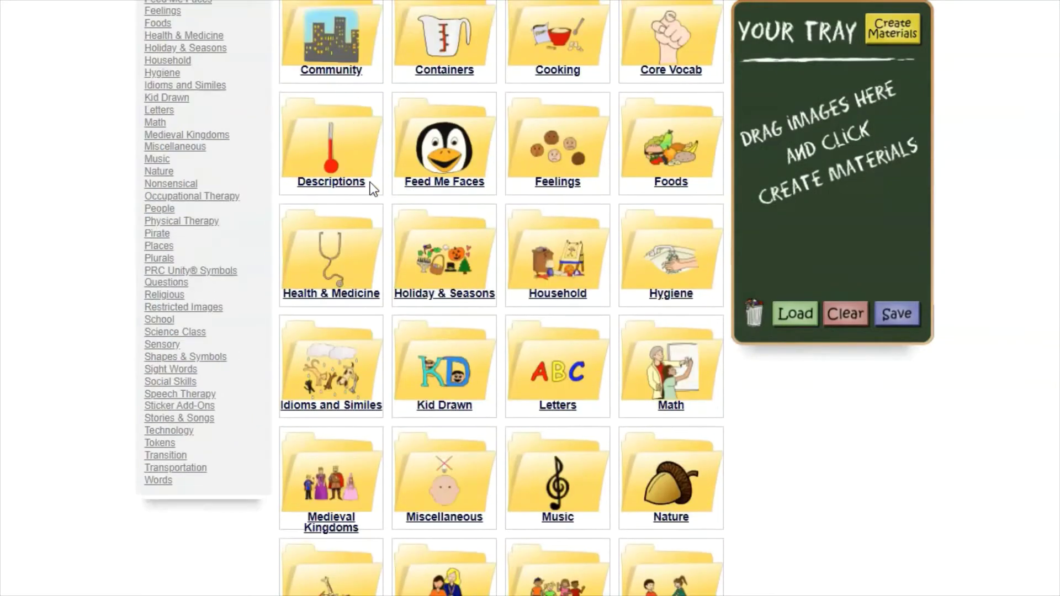
{"action": "scroll", "coordinate": [373, 184], "scroll_direction": "down", "scroll_amount": 8}
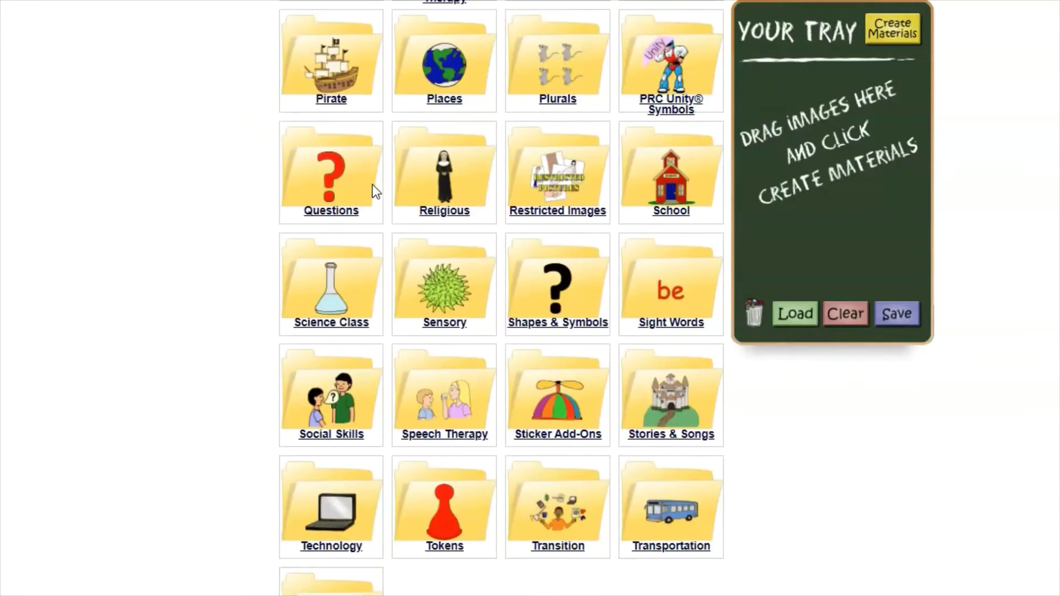
{"action": "scroll", "coordinate": [386, 206], "scroll_direction": "up", "scroll_amount": 8}
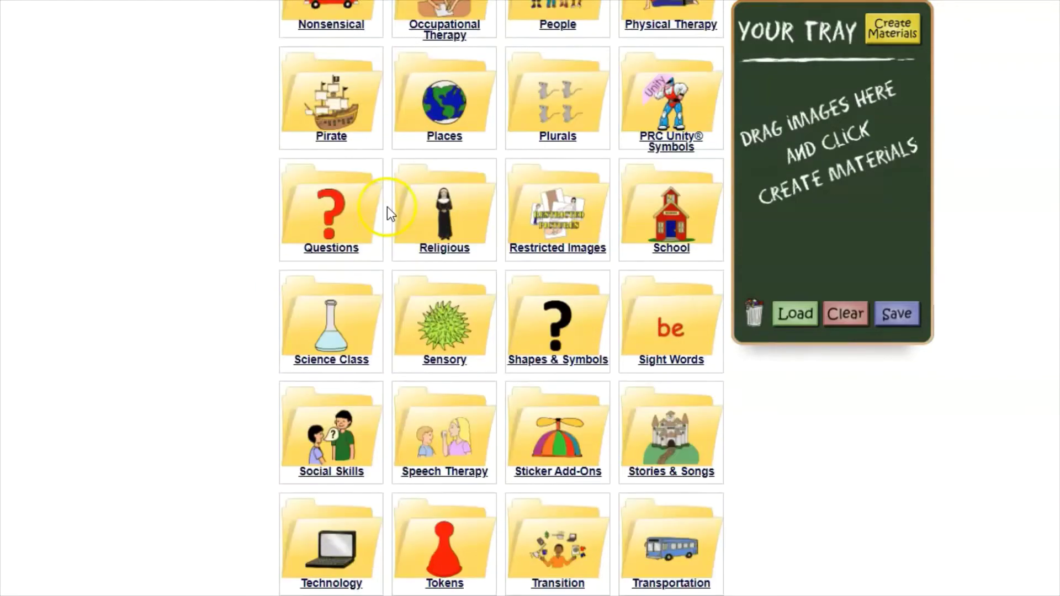
{"action": "scroll", "coordinate": [393, 212], "scroll_direction": "up", "scroll_amount": 1}
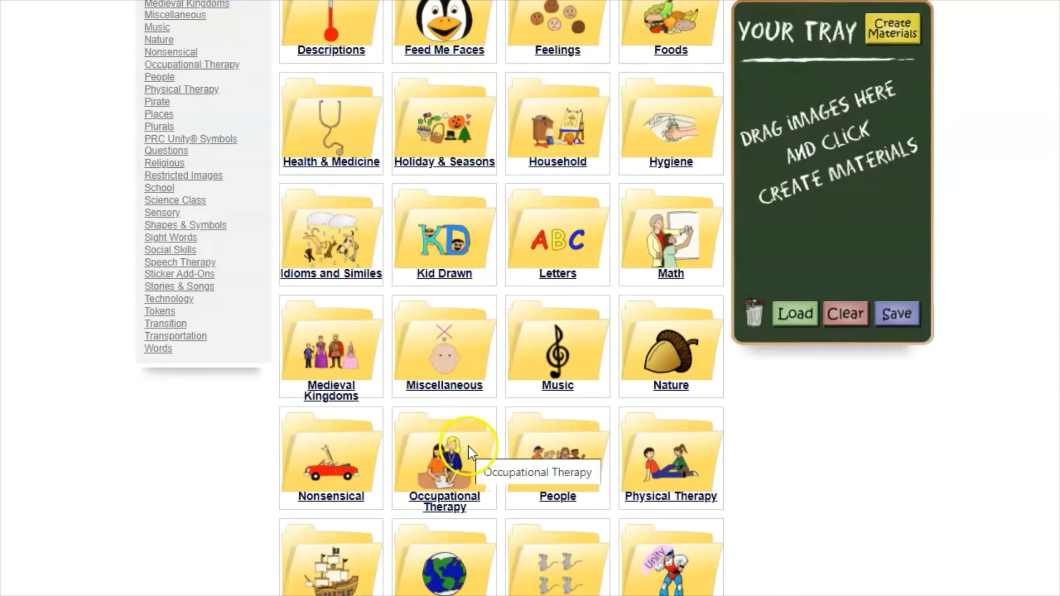
{"action": "scroll", "coordinate": [468, 437], "scroll_direction": "down", "scroll_amount": 7}
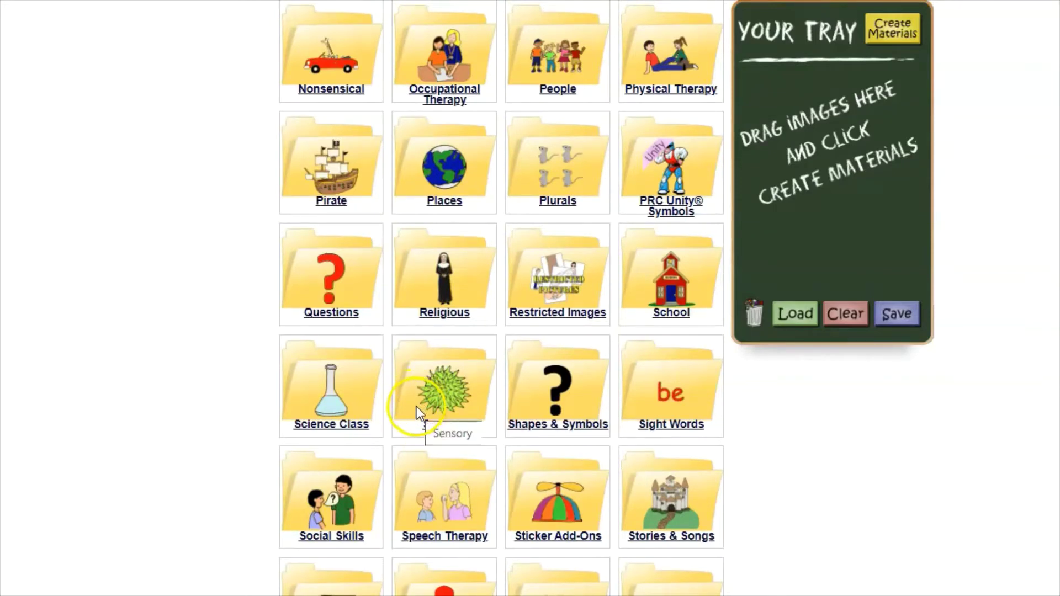
Open the Stories & Songs category and view the pictures in its Brown Bear folder.
{"action": "left_click", "coordinate": [483, 437]}
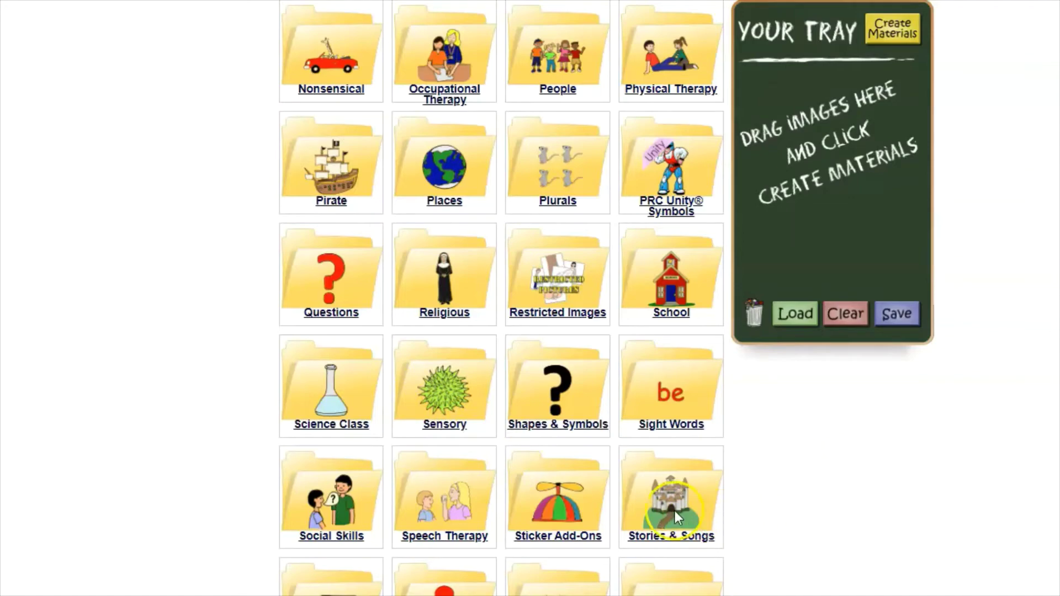
{"action": "scroll", "coordinate": [668, 502], "scroll_direction": "down", "scroll_amount": 5}
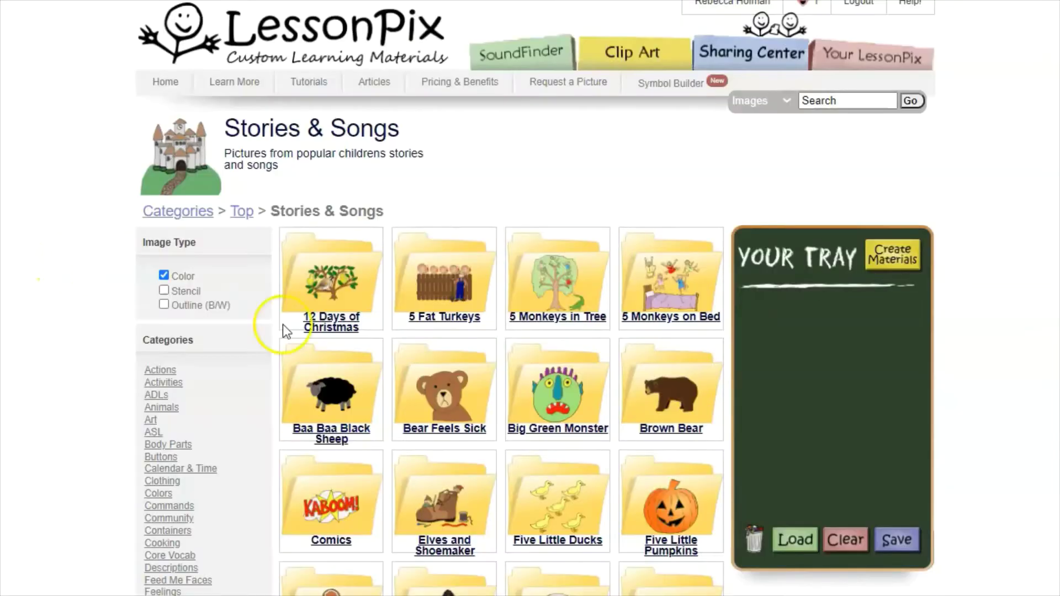
{"action": "scroll", "coordinate": [500, 362], "scroll_direction": "down", "scroll_amount": 5}
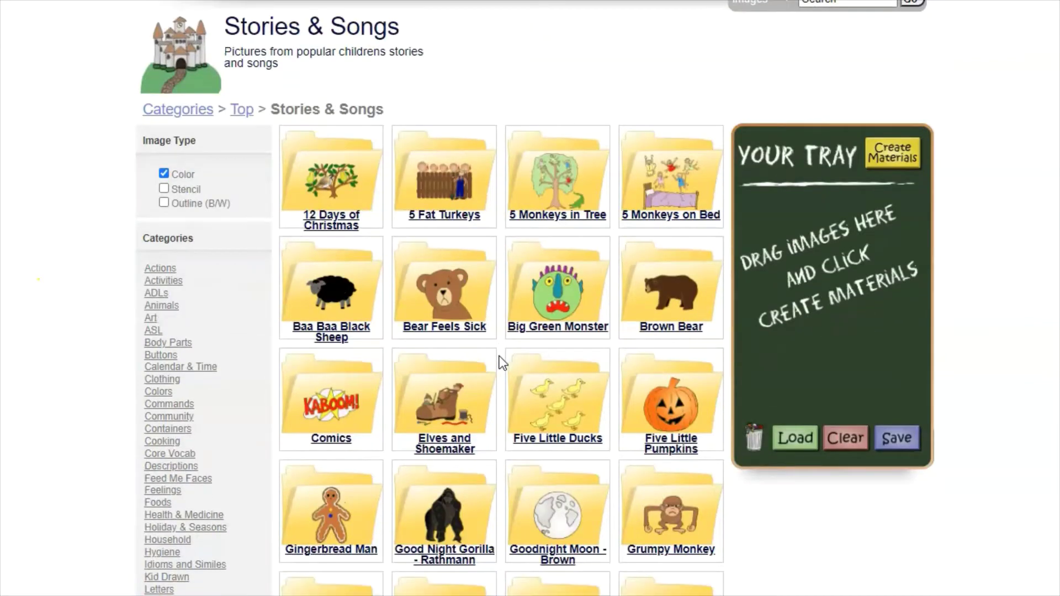
{"action": "scroll", "coordinate": [501, 361], "scroll_direction": "down", "scroll_amount": 7}
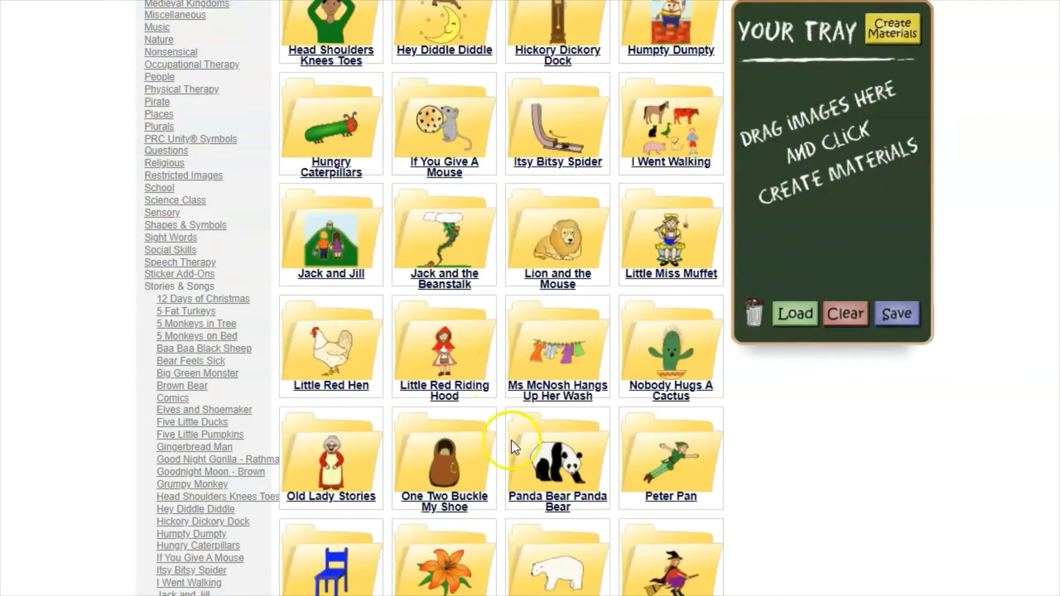
{"action": "scroll", "coordinate": [511, 439], "scroll_direction": "up", "scroll_amount": 9}
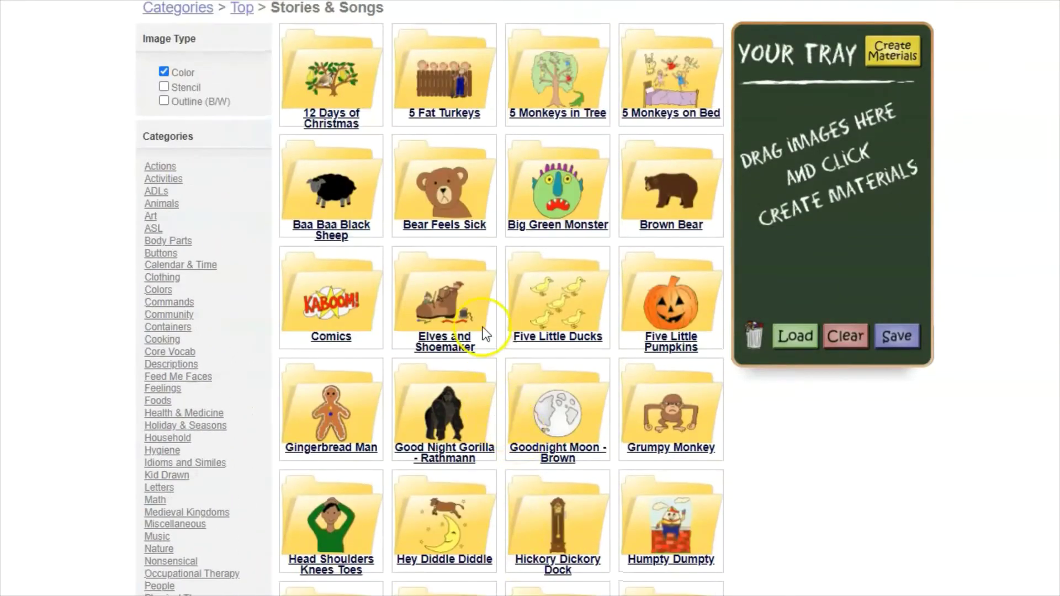
{"action": "left_click", "coordinate": [685, 202]}
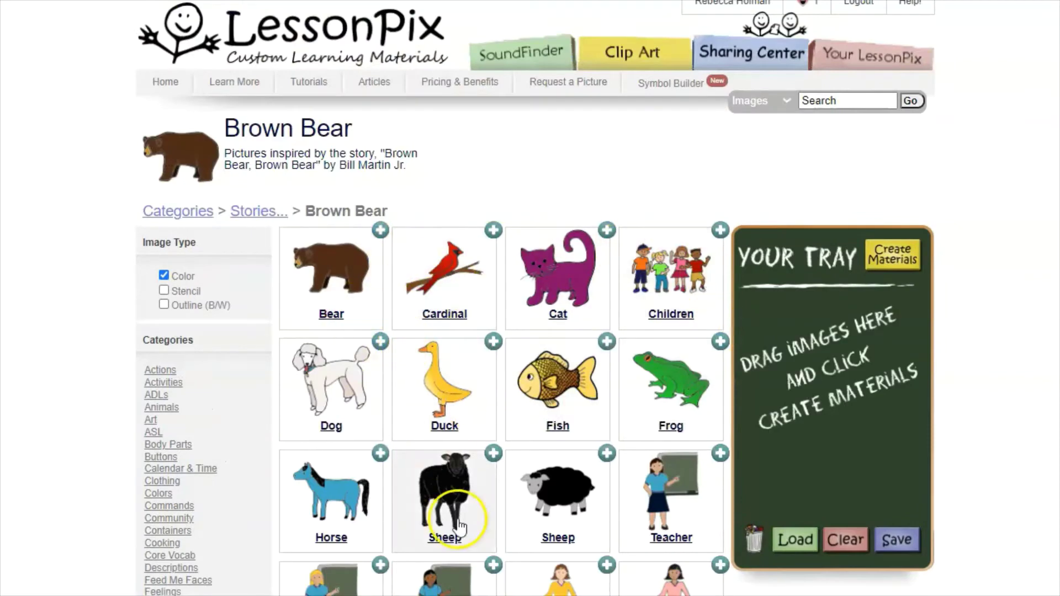
{"action": "scroll", "coordinate": [402, 591], "scroll_direction": "down", "scroll_amount": 2}
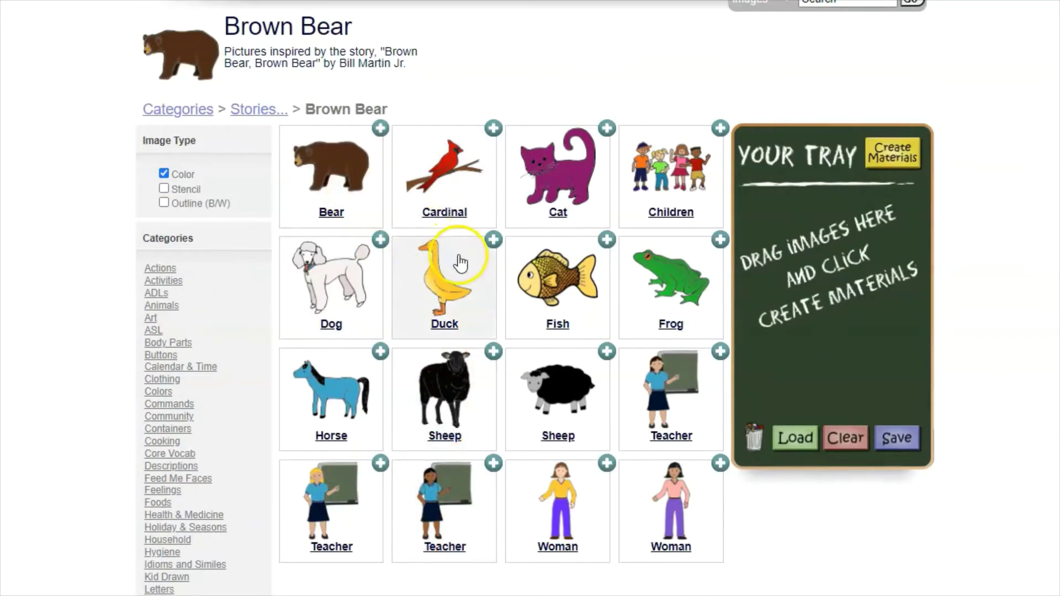
{"action": "scroll", "coordinate": [516, 388], "scroll_direction": "up", "scroll_amount": 1}
{"action": "scroll", "coordinate": [513, 392], "scroll_direction": "up", "scroll_amount": 1}
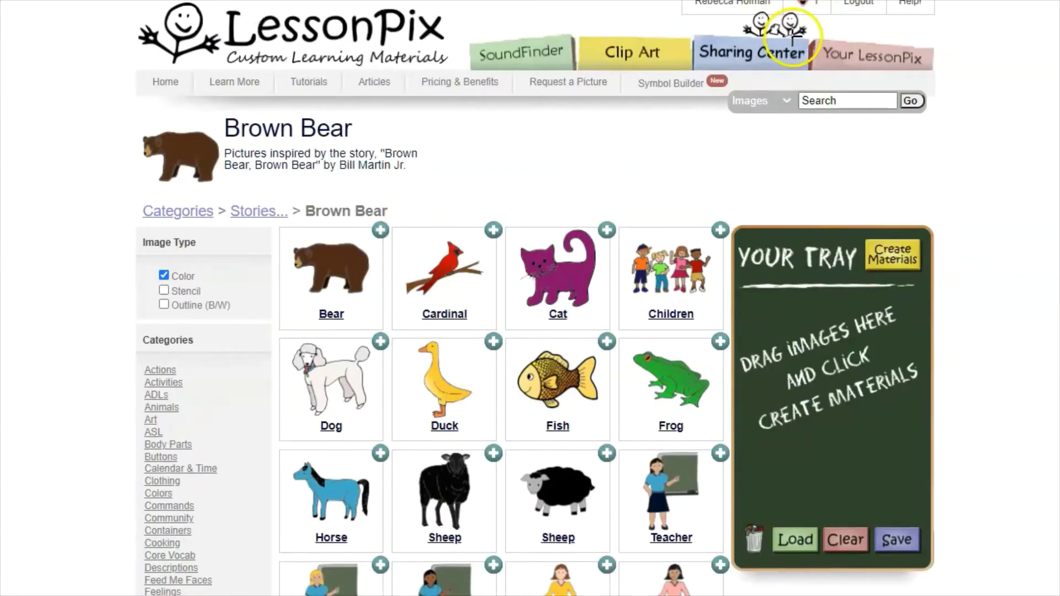
{"action": "mouse_move", "coordinate": [724, 73]}
{"action": "left_mouse_down"}
{"action": "mouse_move", "coordinate": [836, 123]}
{"action": "mouse_move", "coordinate": [945, 133]}
{"action": "left_mouse_up"}
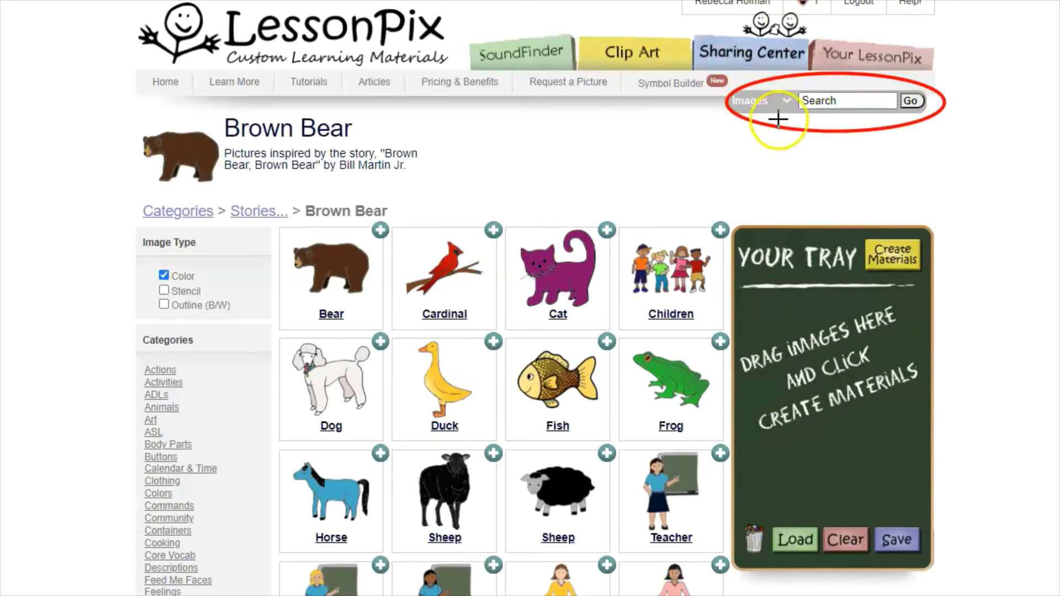
{"action": "key", "text": "Escape"}
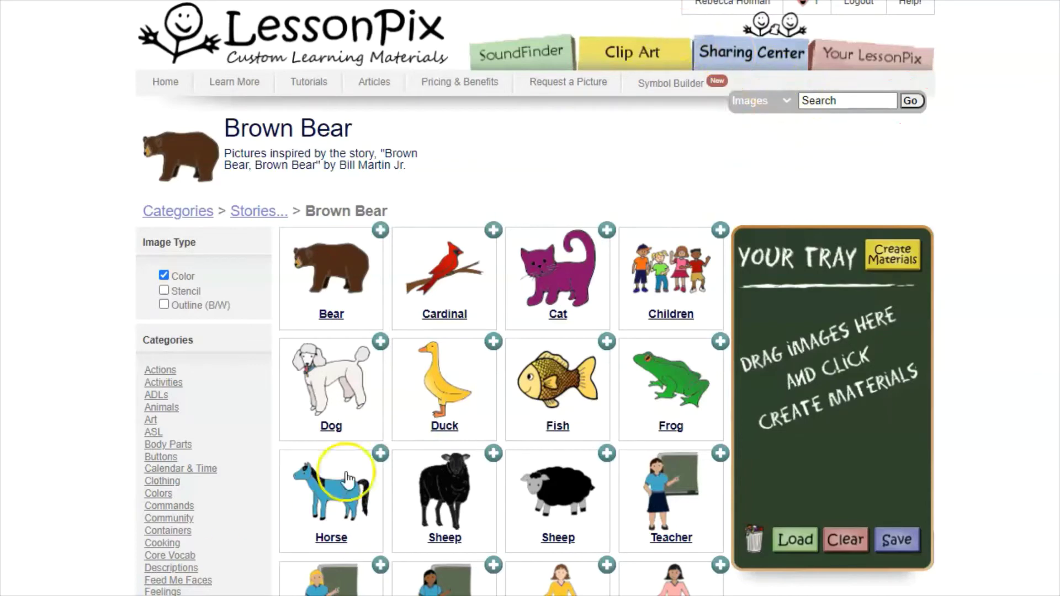
Switch the search scope to ALL and return it to Images.
{"action": "left_click", "coordinate": [787, 99]}
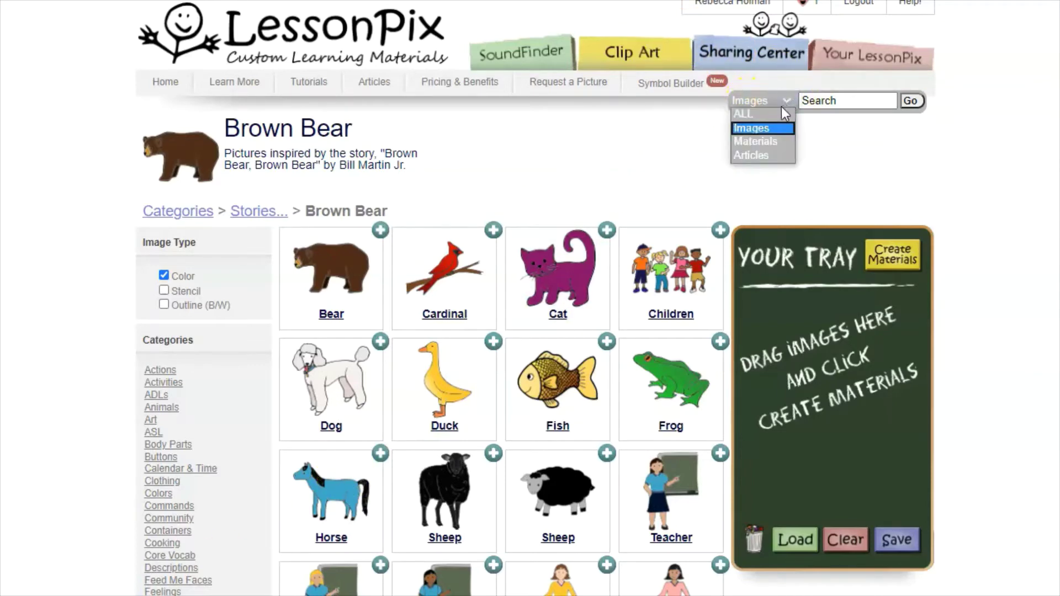
{"action": "left_click", "coordinate": [776, 113]}
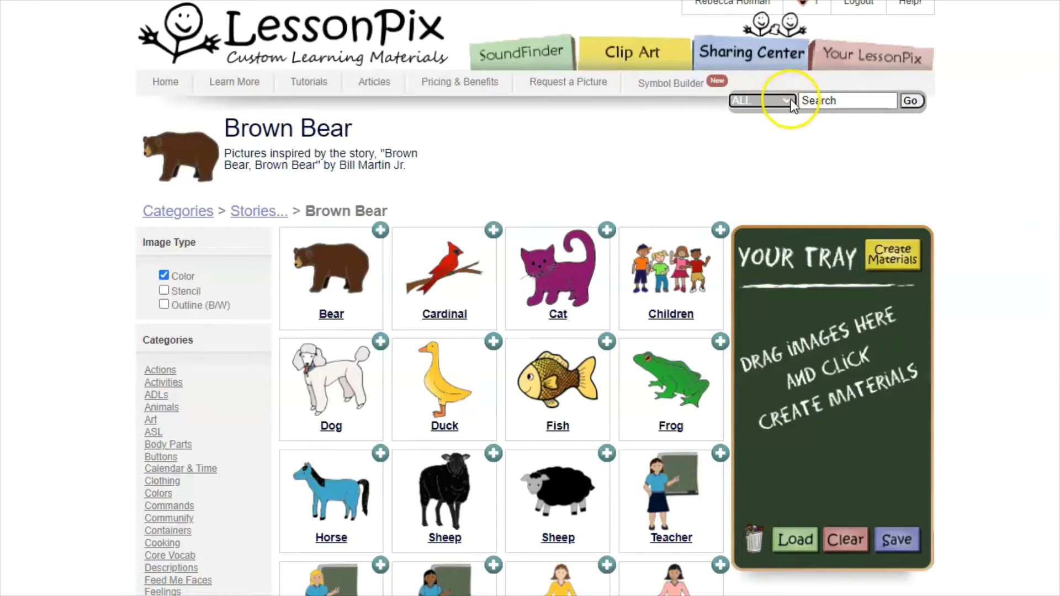
{"action": "left_click", "coordinate": [788, 100]}
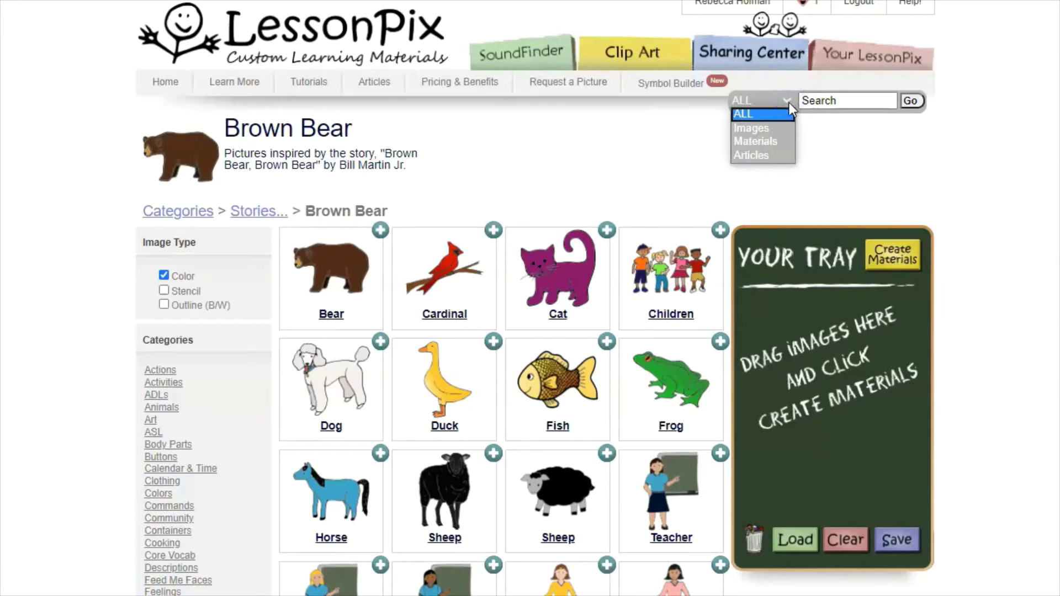
{"action": "left_click", "coordinate": [780, 123]}
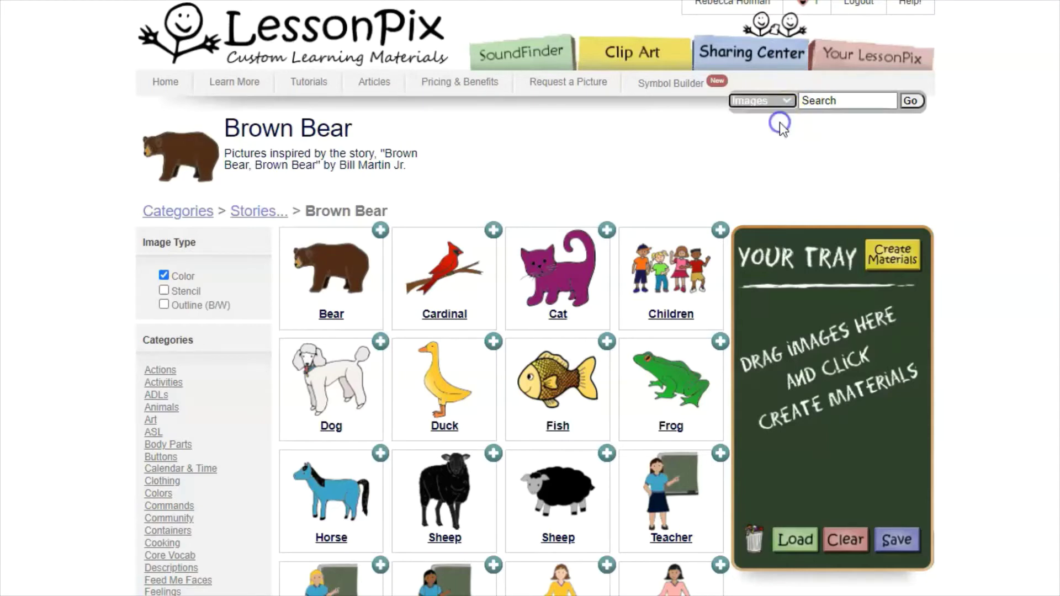
Search the image library for "dog".
{"action": "left_click", "coordinate": [706, 153]}
{"action": "left_click", "coordinate": [858, 105]}
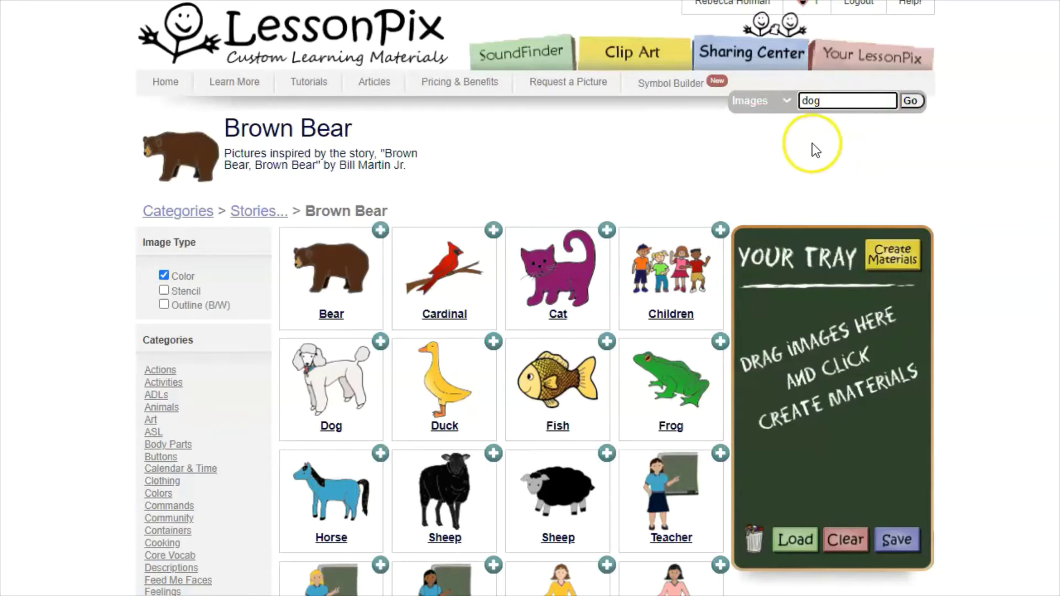
{"action": "key", "text": "Return"}
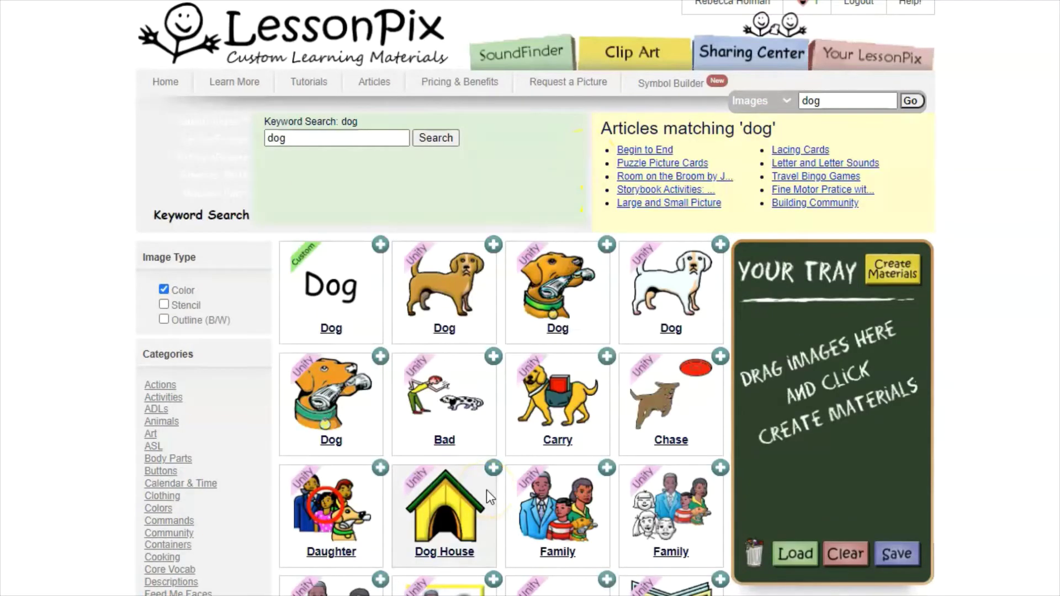
Add the white sitting dog picture from the search results to the tray.
{"action": "scroll", "coordinate": [486, 489], "scroll_direction": "down", "scroll_amount": 7}
{"action": "scroll", "coordinate": [483, 485], "scroll_direction": "down", "scroll_amount": 9}
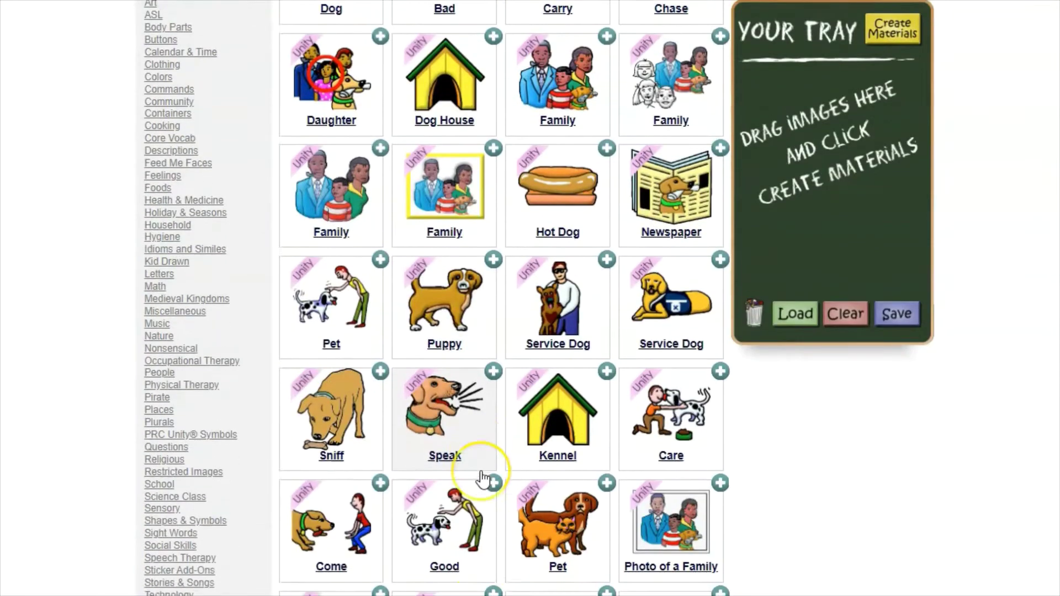
{"action": "scroll", "coordinate": [480, 473], "scroll_direction": "down", "scroll_amount": 2}
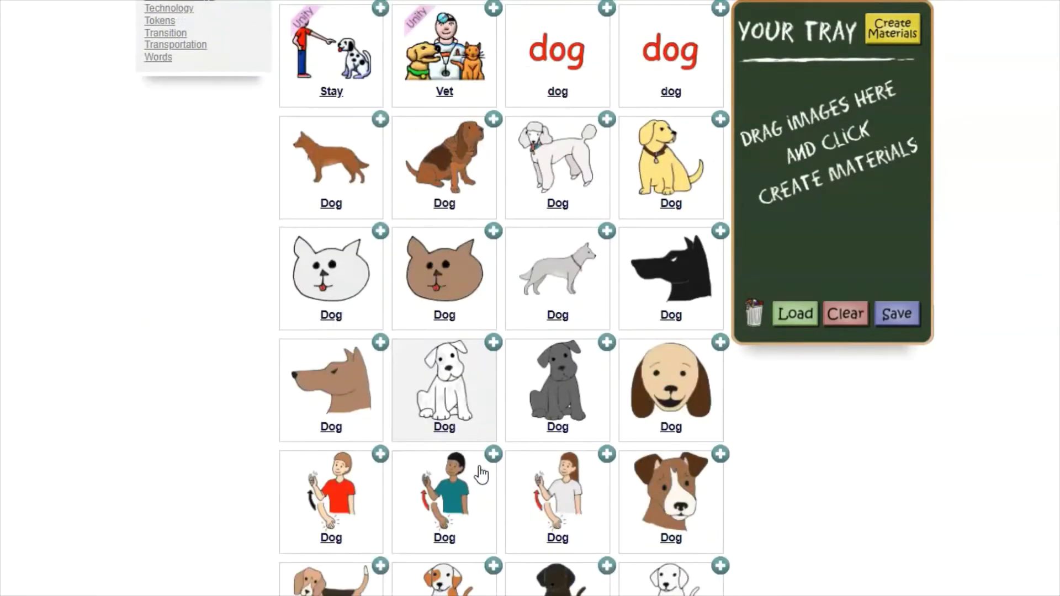
{"action": "left_click_drag", "start_coordinate": [473, 378], "coordinate": [496, 432]}
{"action": "scroll", "coordinate": [496, 432], "scroll_direction": "down", "scroll_amount": 5}
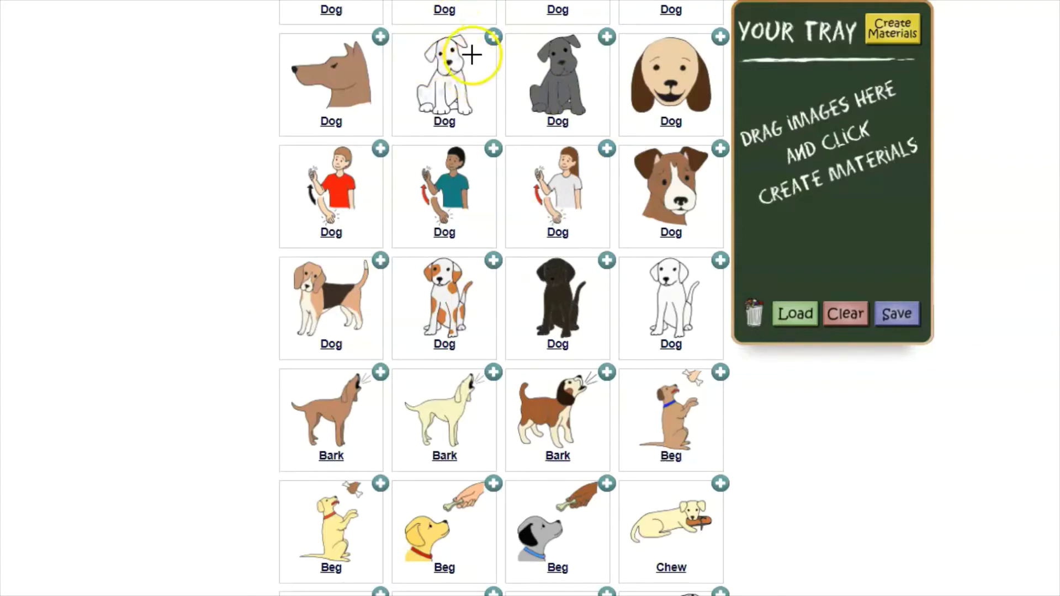
{"action": "left_click", "coordinate": [493, 37]}
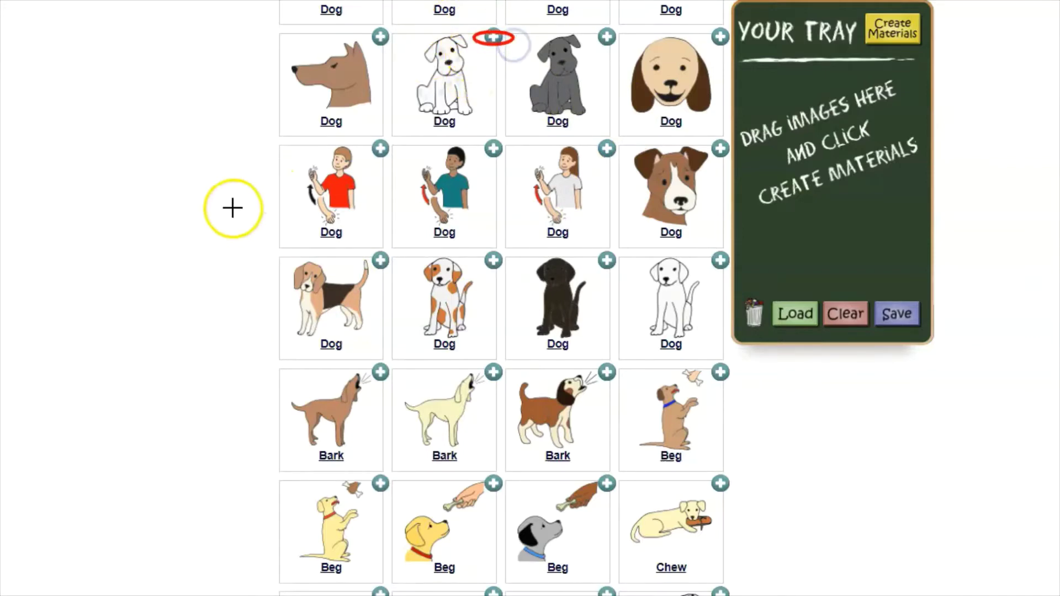
{"action": "left_click", "coordinate": [488, 40]}
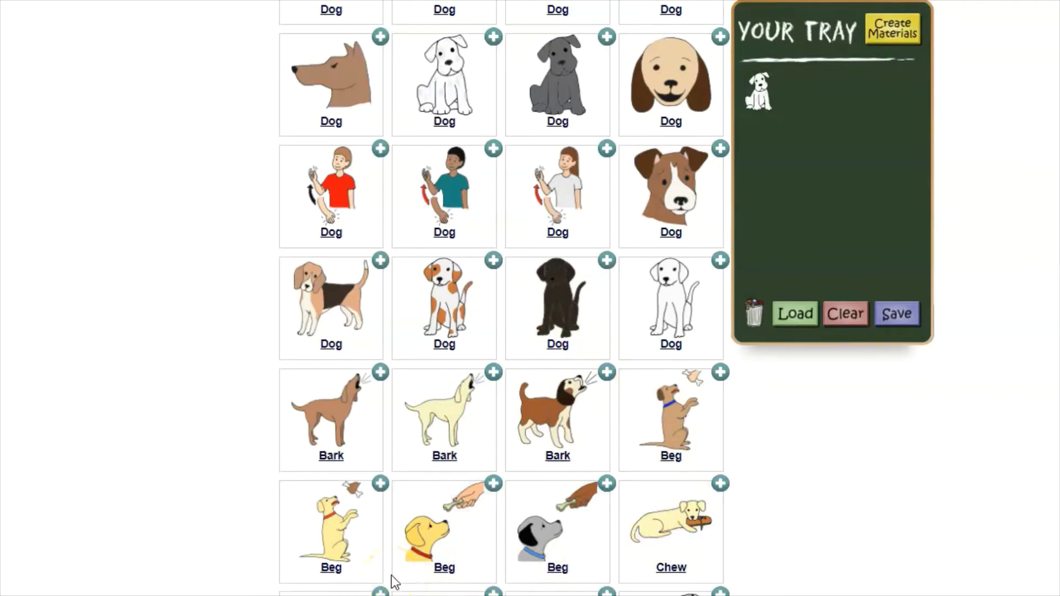
Return to the Clip Art library and open the Stories & Songs category.
{"action": "scroll", "coordinate": [381, 419], "scroll_direction": "up", "scroll_amount": 10}
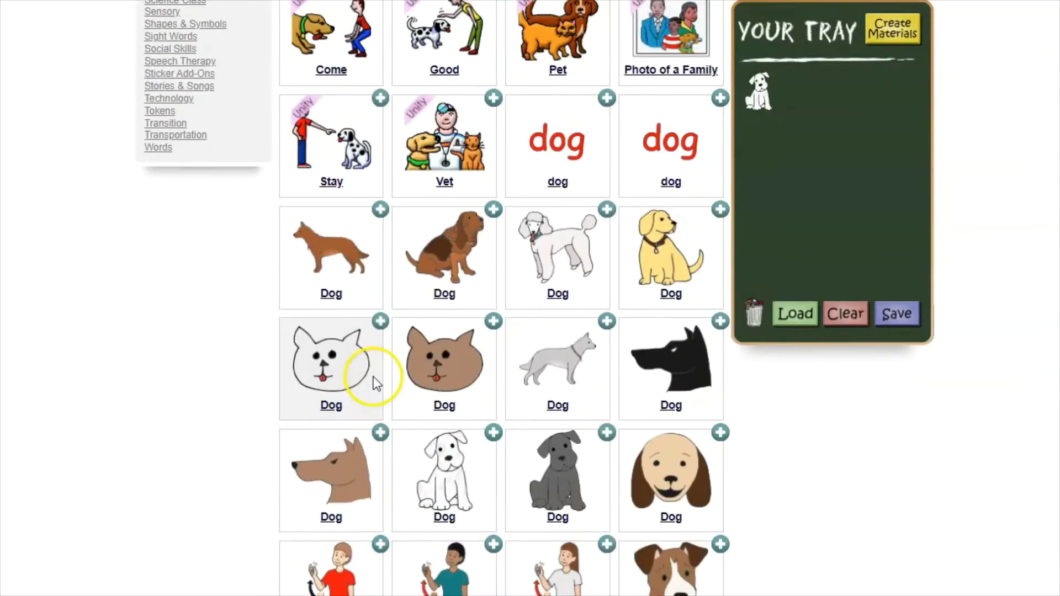
{"action": "scroll", "coordinate": [365, 381], "scroll_direction": "up", "scroll_amount": 13}
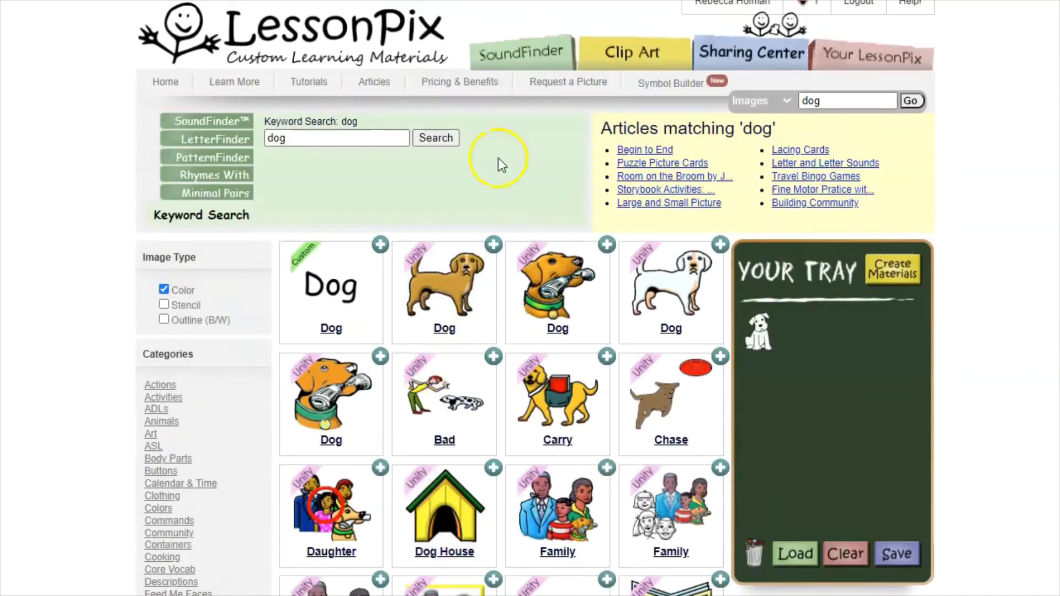
{"action": "left_click", "coordinate": [623, 52]}
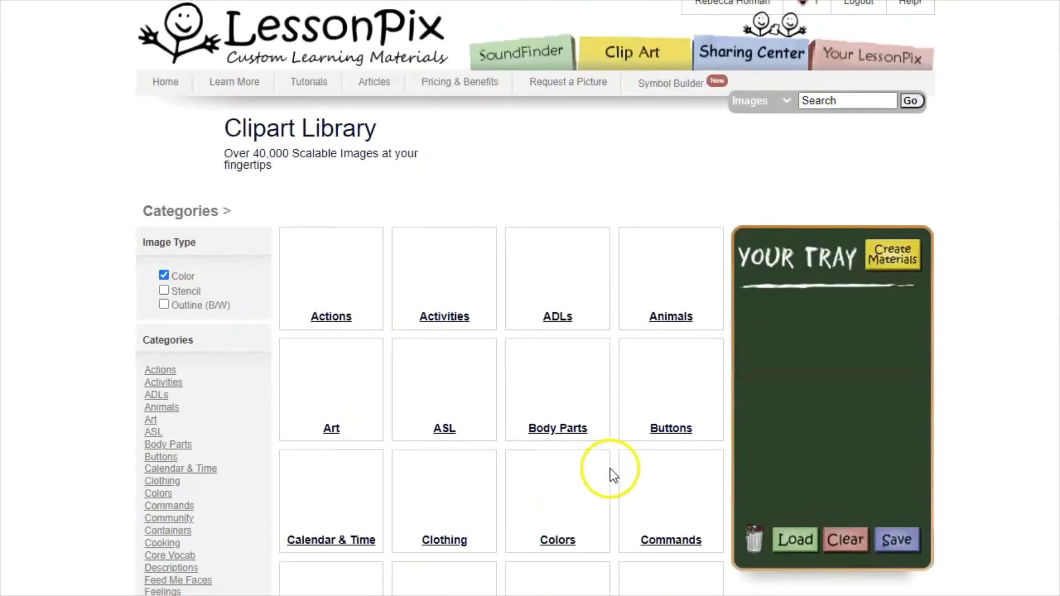
{"action": "scroll", "coordinate": [624, 463], "scroll_direction": "down", "scroll_amount": 20}
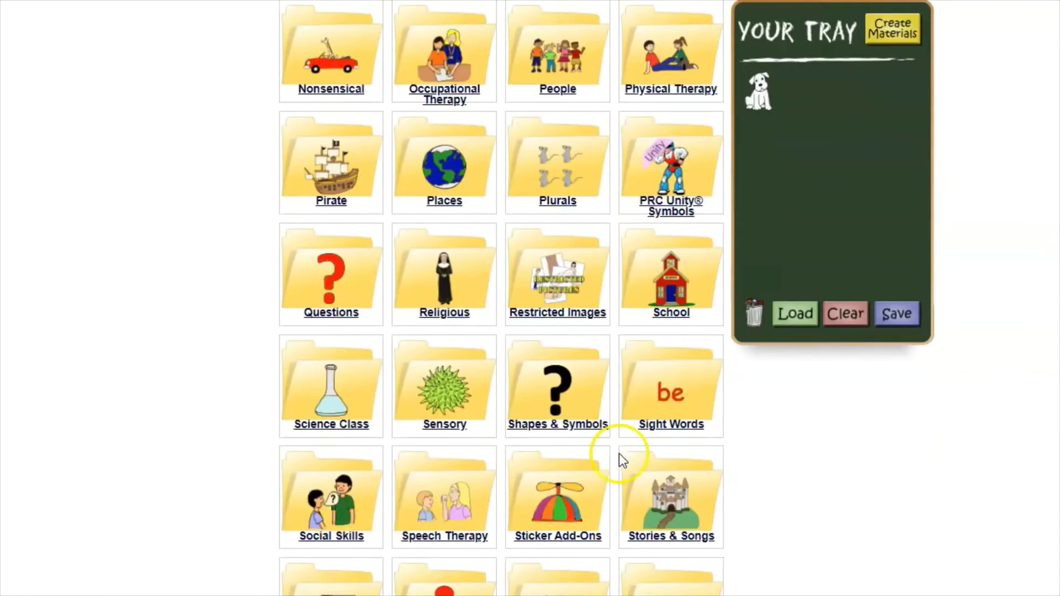
{"action": "left_click", "coordinate": [643, 484]}
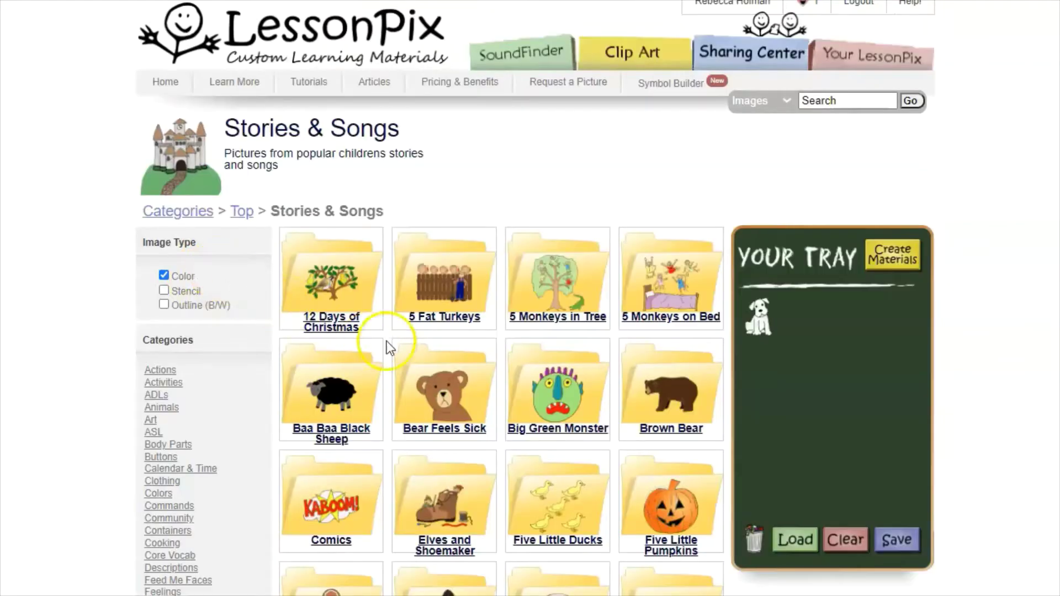
Open the Brown Bear folder and add the Bear, Cardinal, Cat and Children pictures to the tray.
{"action": "left_click", "coordinate": [705, 399]}
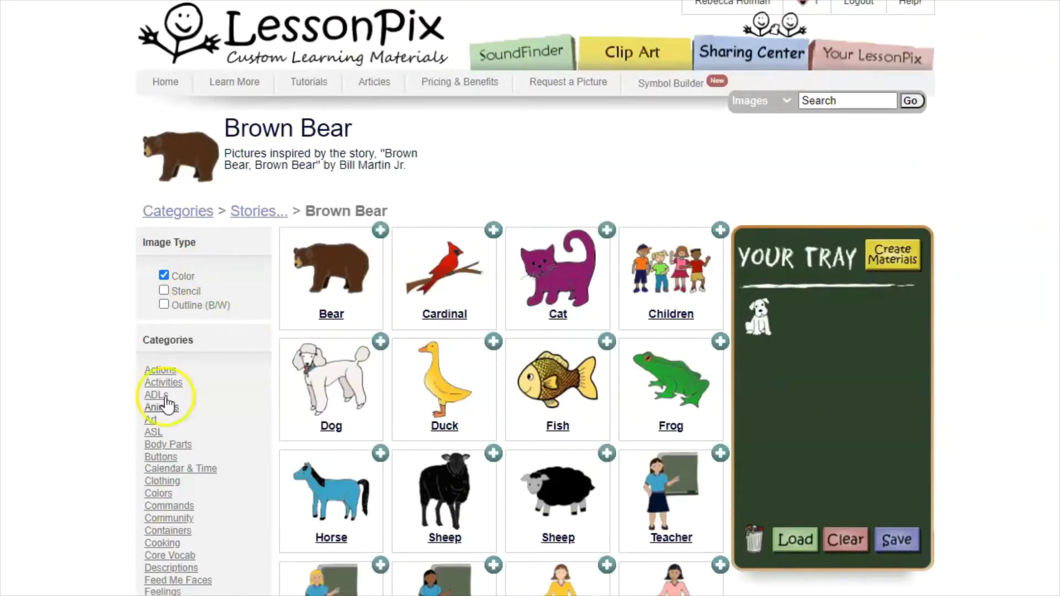
{"action": "left_click", "coordinate": [380, 231]}
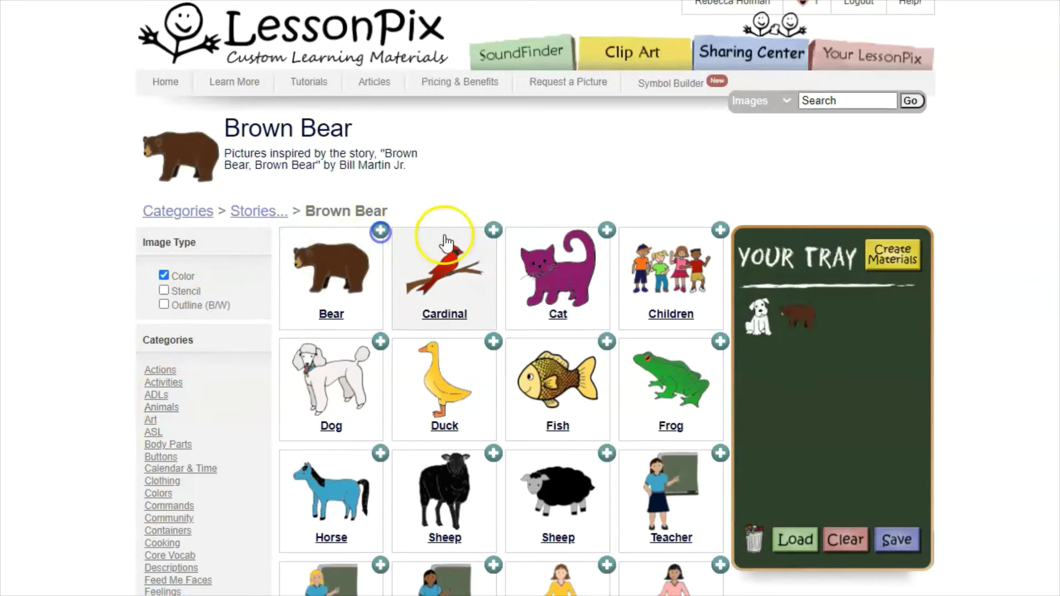
{"action": "left_click", "coordinate": [493, 231]}
{"action": "left_click", "coordinate": [606, 230]}
{"action": "left_click", "coordinate": [720, 230]}
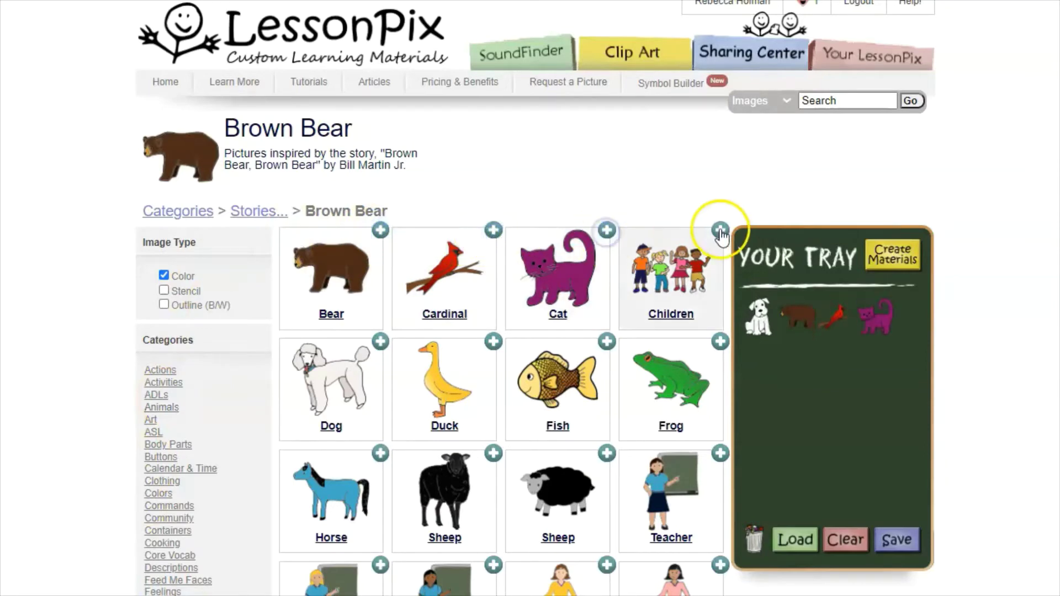
Add the Duck, Fish, Frog, Horse, both Sheep and the first Teacher pictures to the tray.
{"action": "left_click", "coordinate": [493, 341]}
{"action": "left_click", "coordinate": [606, 342]}
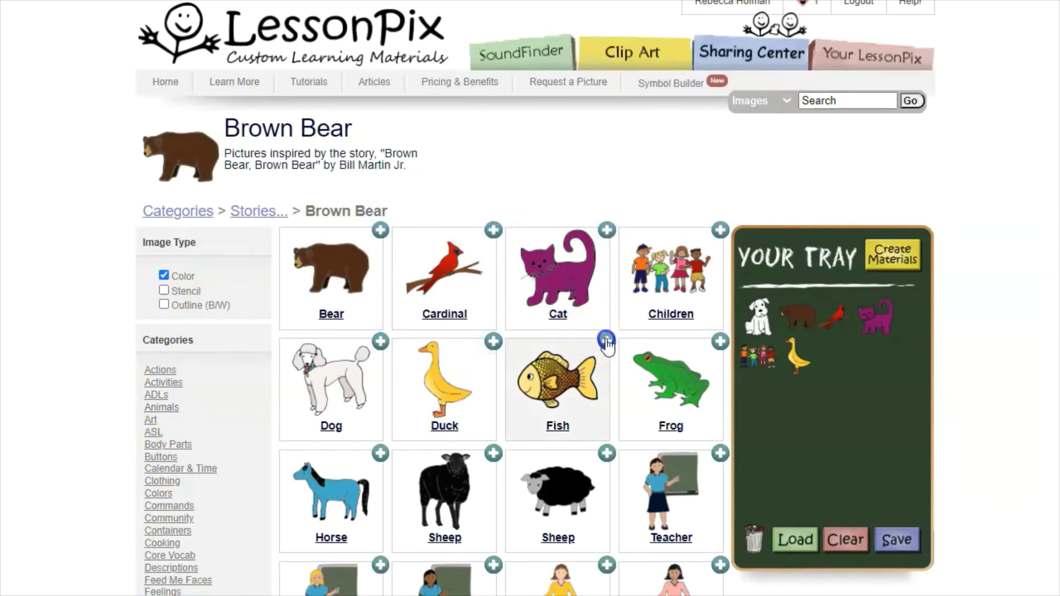
{"action": "left_click", "coordinate": [720, 342]}
{"action": "left_click", "coordinate": [380, 454]}
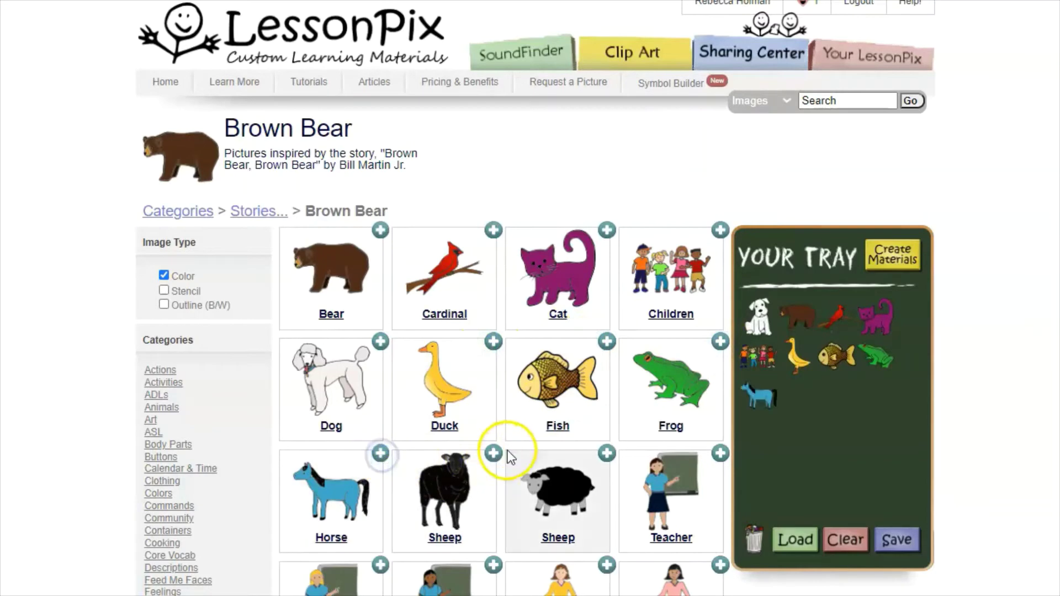
{"action": "left_click", "coordinate": [494, 454]}
{"action": "left_click", "coordinate": [607, 454]}
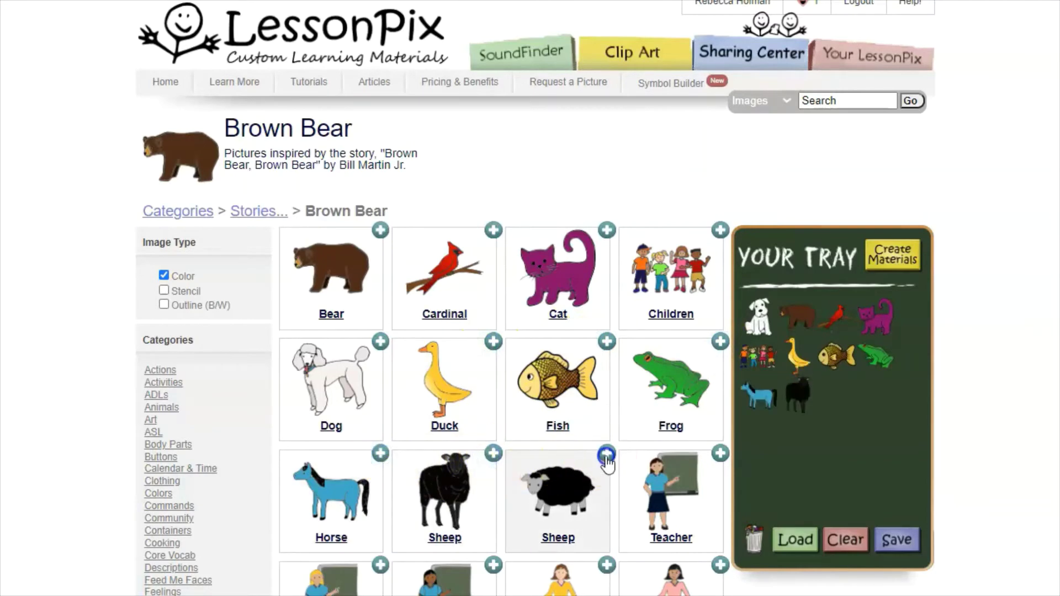
{"action": "left_click", "coordinate": [720, 454]}
{"action": "scroll", "coordinate": [385, 459], "scroll_direction": "down", "scroll_amount": 2}
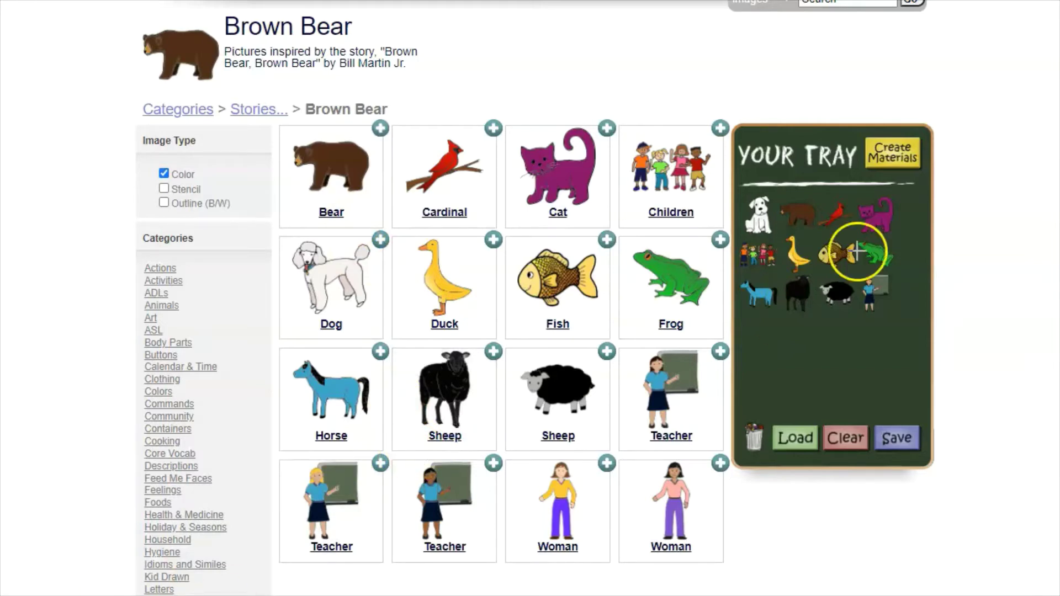
{"action": "mouse_move", "coordinate": [735, 102]}
{"action": "left_mouse_down"}
{"action": "mouse_move", "coordinate": [862, 473]}
{"action": "mouse_move", "coordinate": [946, 483]}
{"action": "left_mouse_up"}
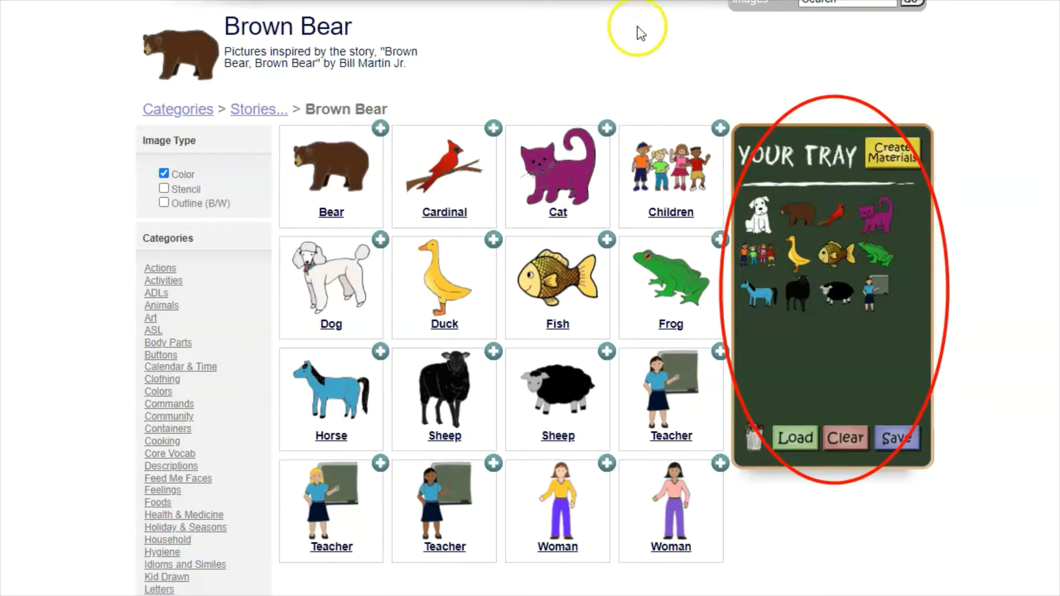
{"action": "key", "text": "Escape"}
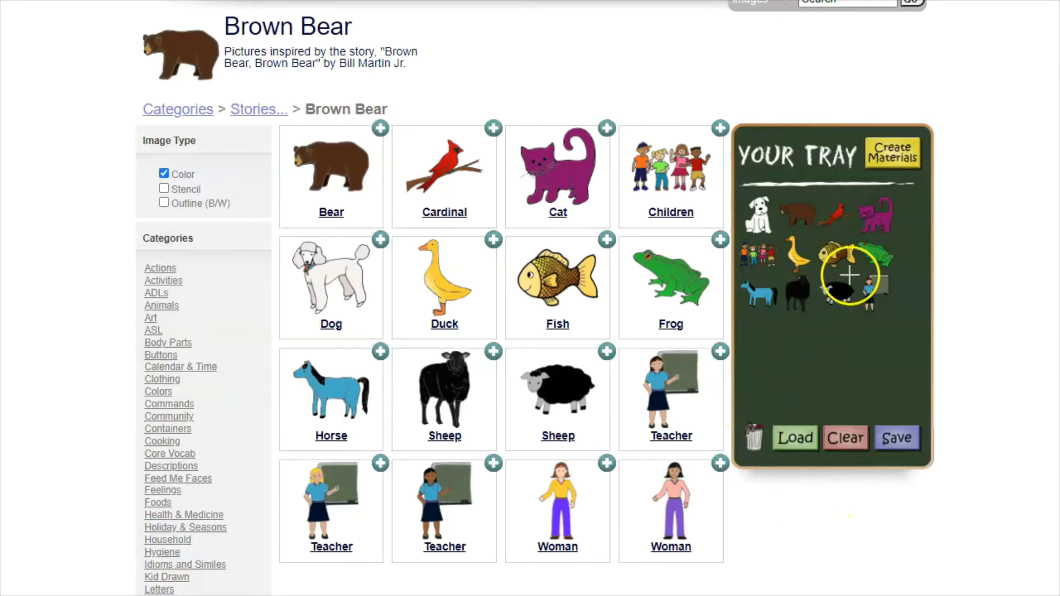
{"action": "mouse_move", "coordinate": [762, 265]}
{"action": "left_mouse_down"}
{"action": "mouse_move", "coordinate": [805, 331]}
{"action": "mouse_move", "coordinate": [773, 271]}
{"action": "left_mouse_up"}
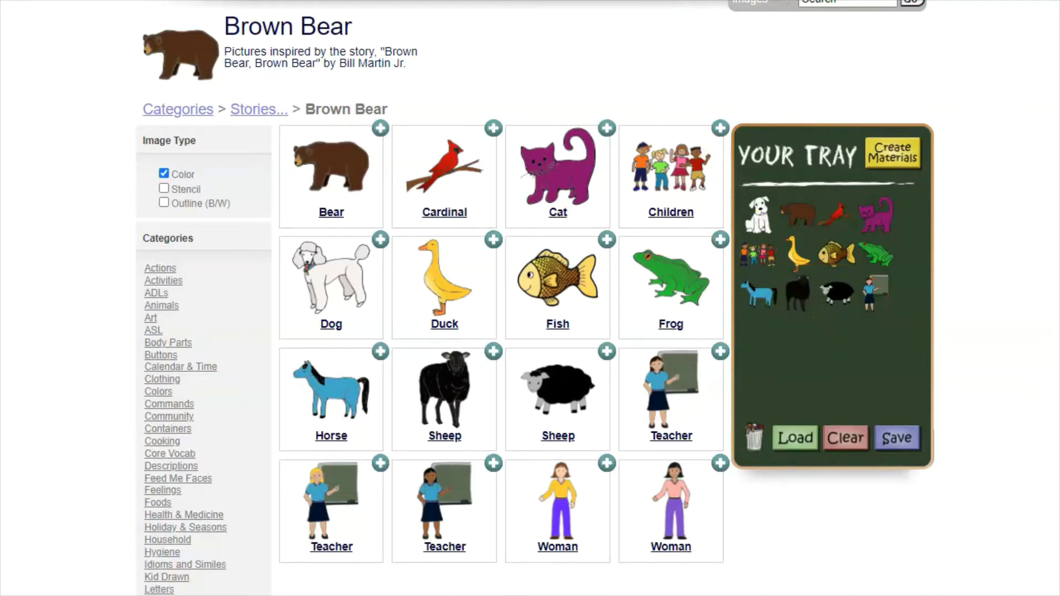
Remove the first black sheep, next to the blue horse, from the tray by moving it to the trash.
{"action": "left_click_drag", "start_coordinate": [806, 290], "coordinate": [752, 434]}
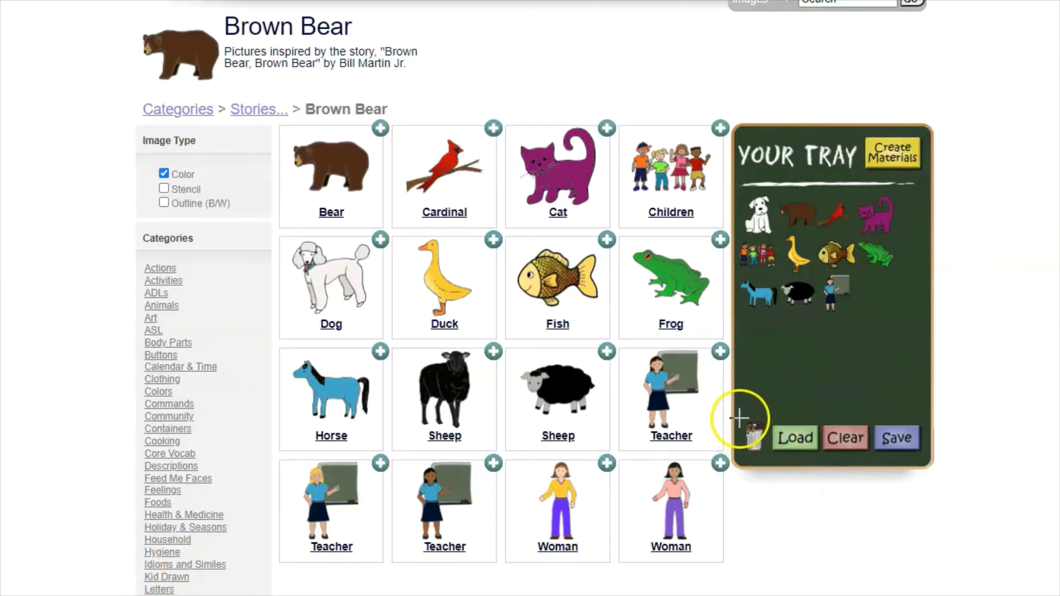
{"action": "mouse_move", "coordinate": [740, 421]}
{"action": "left_mouse_down"}
{"action": "mouse_move", "coordinate": [743, 441]}
{"action": "mouse_move", "coordinate": [848, 478]}
{"action": "mouse_move", "coordinate": [944, 476]}
{"action": "left_mouse_up"}
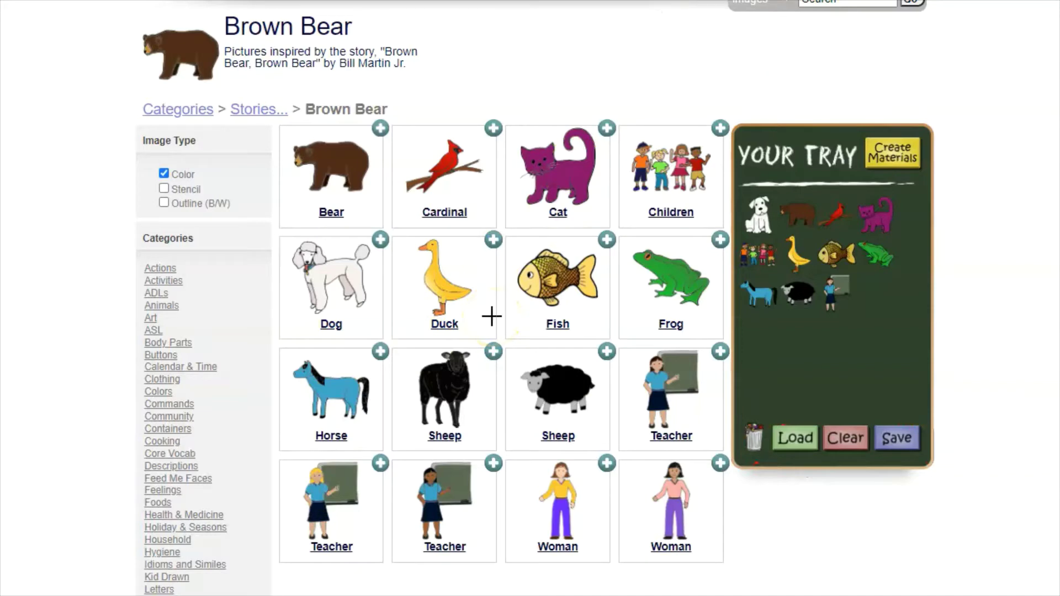
{"action": "mouse_move", "coordinate": [890, 123]}
{"action": "left_mouse_down"}
{"action": "mouse_move", "coordinate": [840, 124]}
{"action": "mouse_move", "coordinate": [933, 187]}
{"action": "left_mouse_up"}
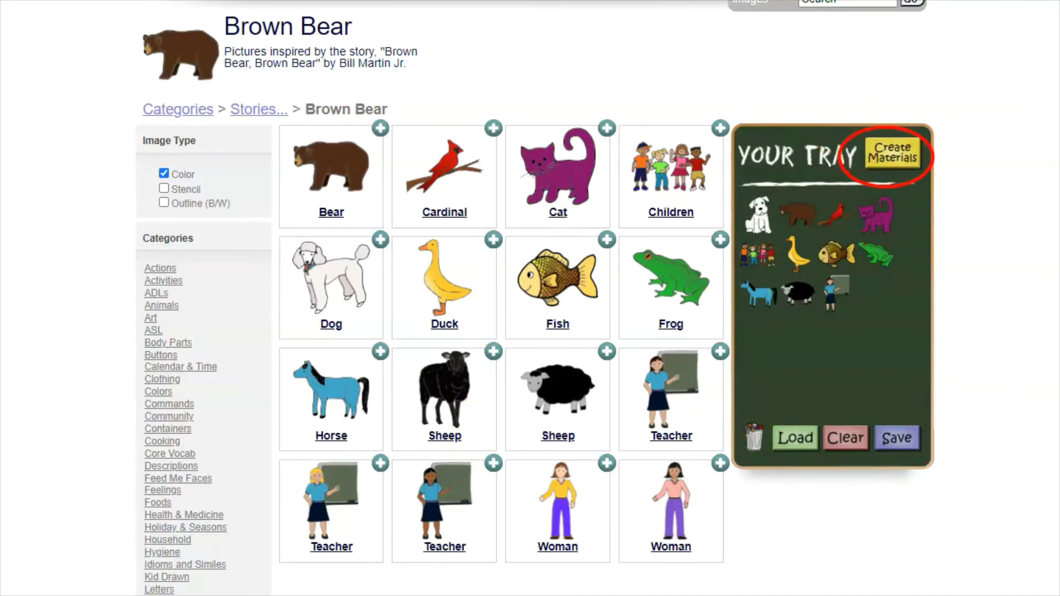
Start creating materials from the tray, choose Picture Schedule as the material type, and continue to the picture details.
{"action": "left_click", "coordinate": [891, 160]}
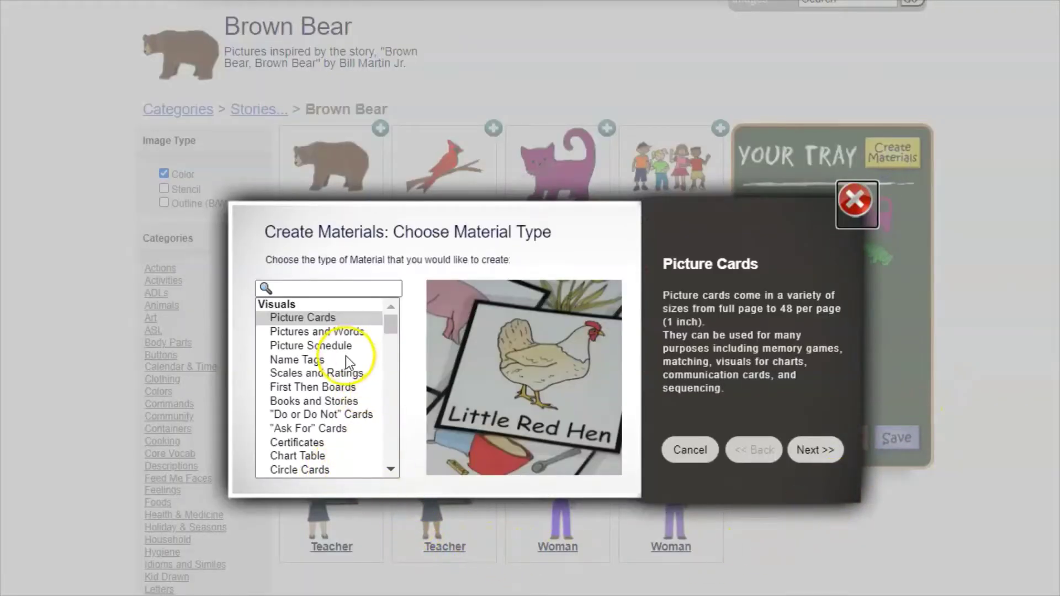
{"action": "scroll", "coordinate": [346, 355], "scroll_direction": "down", "scroll_amount": 10}
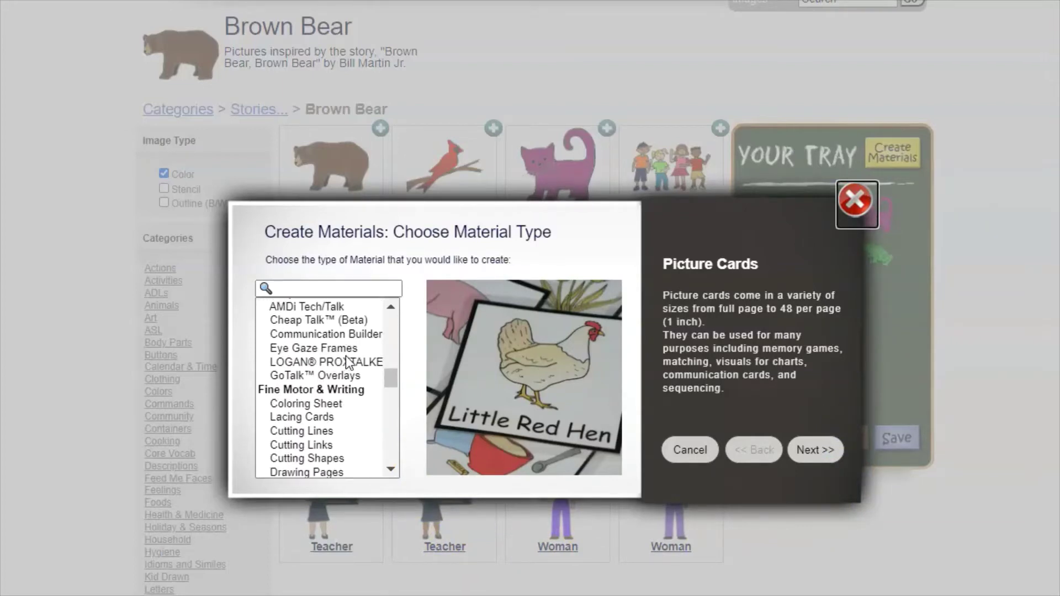
{"action": "scroll", "coordinate": [347, 361], "scroll_direction": "down", "scroll_amount": 12}
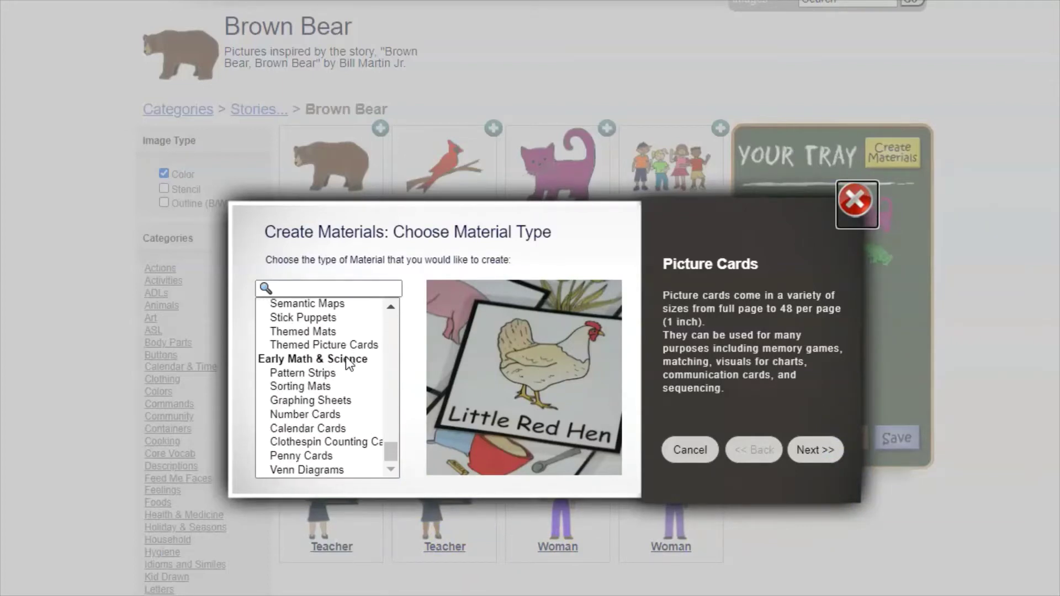
{"action": "scroll", "coordinate": [348, 359], "scroll_direction": "down", "scroll_amount": 4}
{"action": "scroll", "coordinate": [348, 348], "scroll_direction": "up", "scroll_amount": 2}
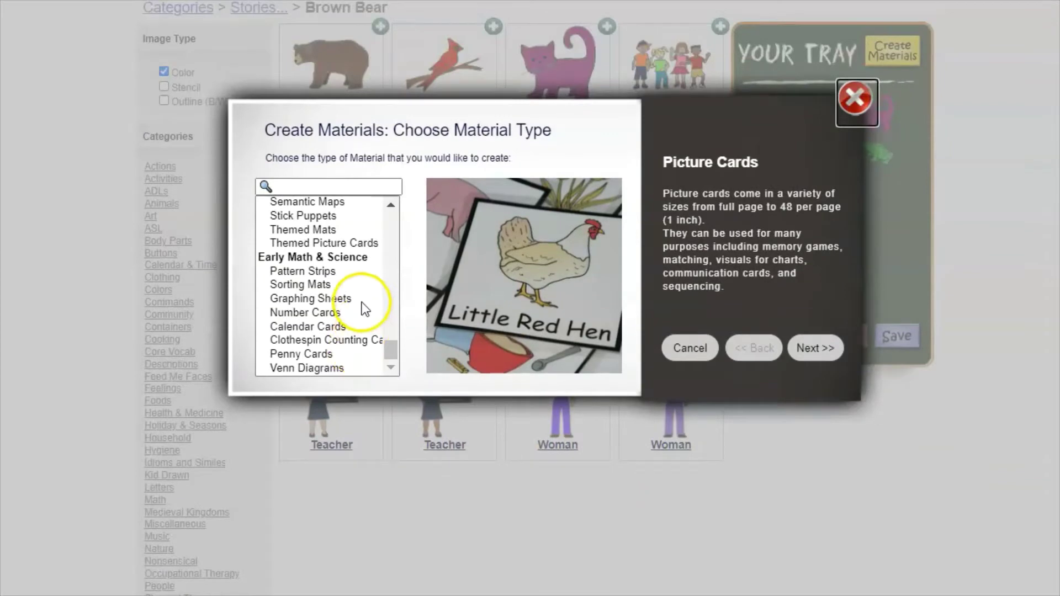
{"action": "scroll", "coordinate": [358, 306], "scroll_direction": "up", "scroll_amount": 12}
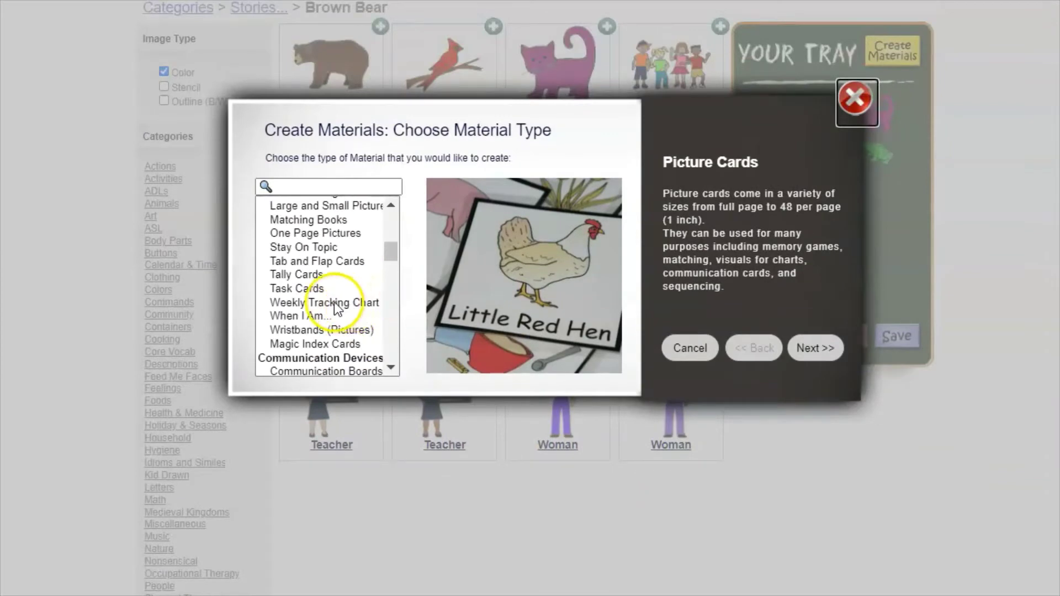
{"action": "scroll", "coordinate": [333, 303], "scroll_direction": "up", "scroll_amount": 8}
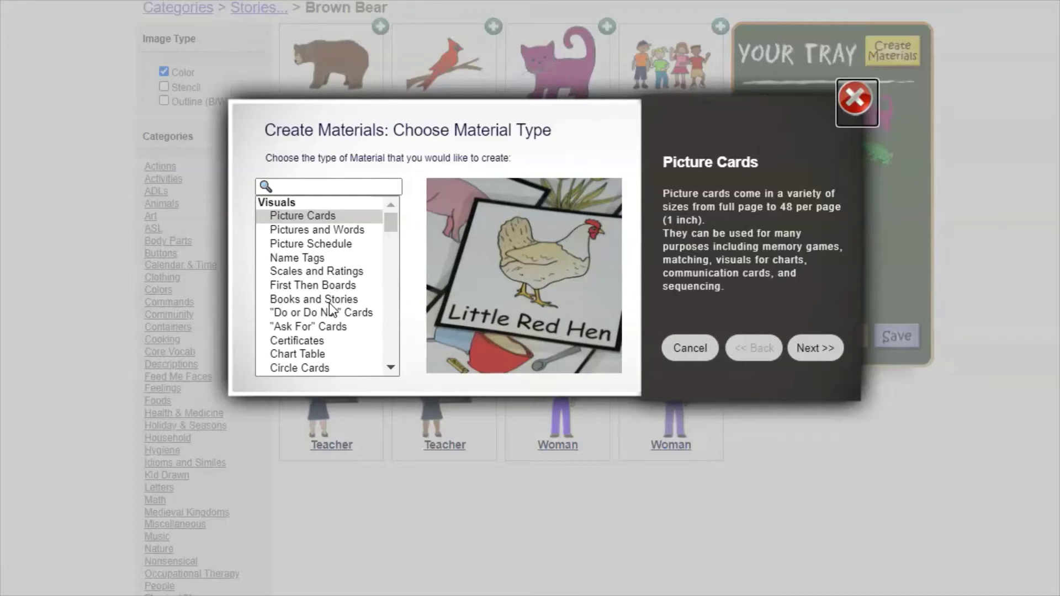
{"action": "left_click", "coordinate": [436, 304]}
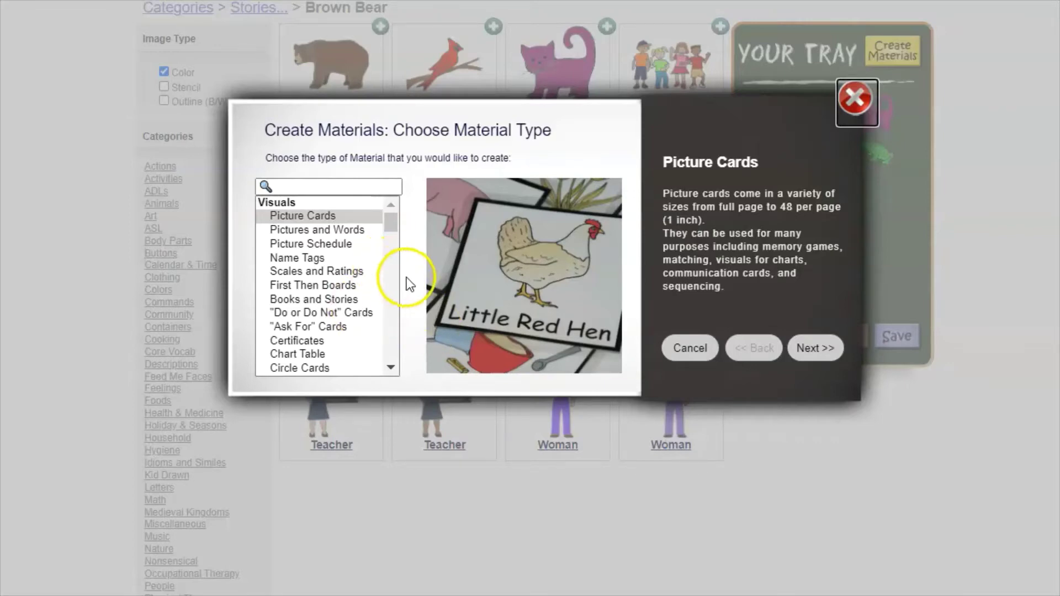
{"action": "left_click", "coordinate": [350, 245]}
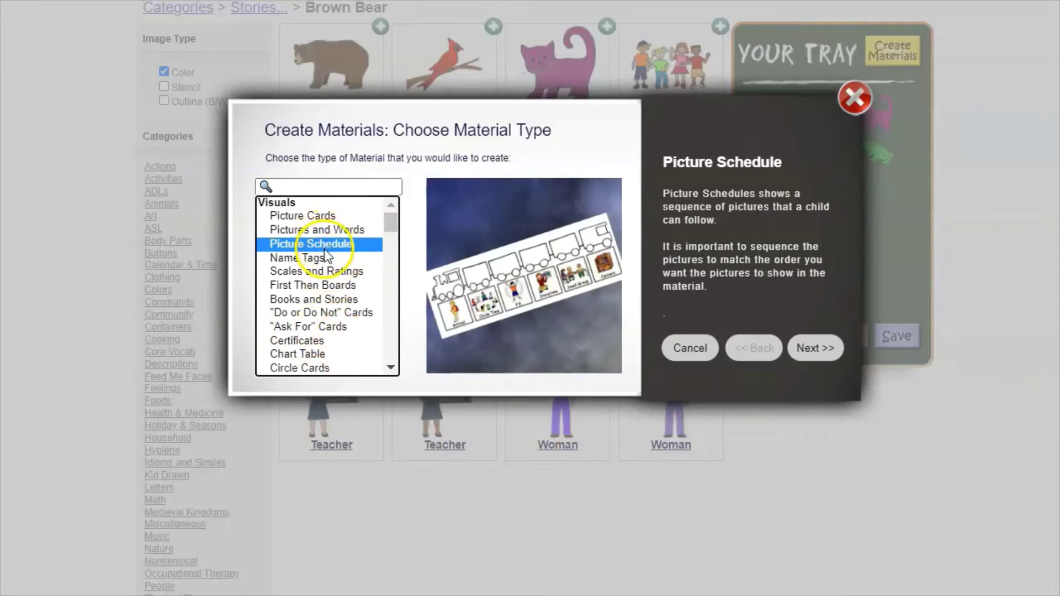
{"action": "left_click", "coordinate": [816, 349]}
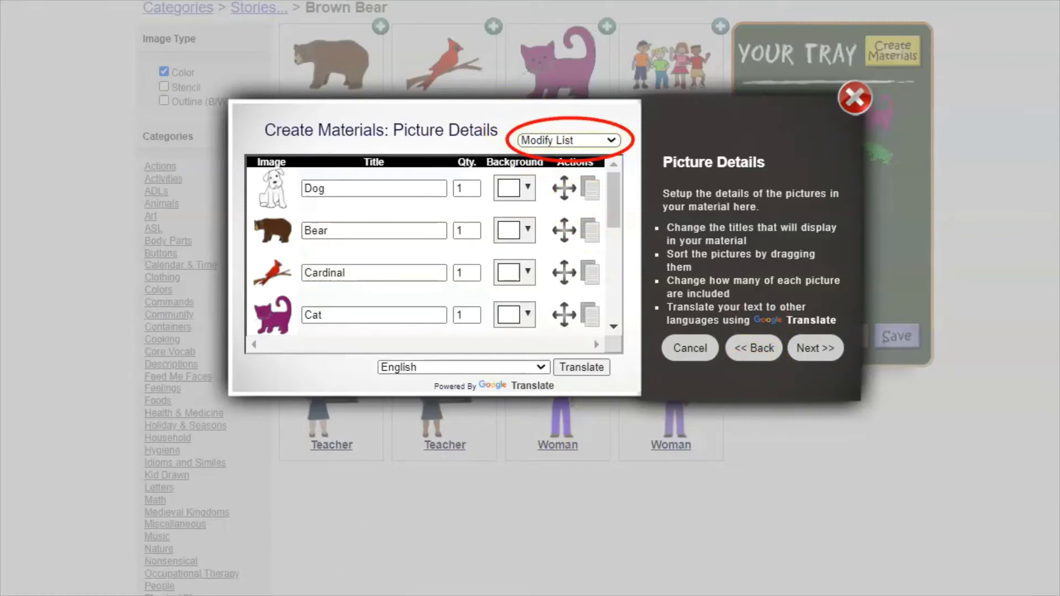
Change all picture titles in the list to lower case.
{"action": "left_click", "coordinate": [613, 139]}
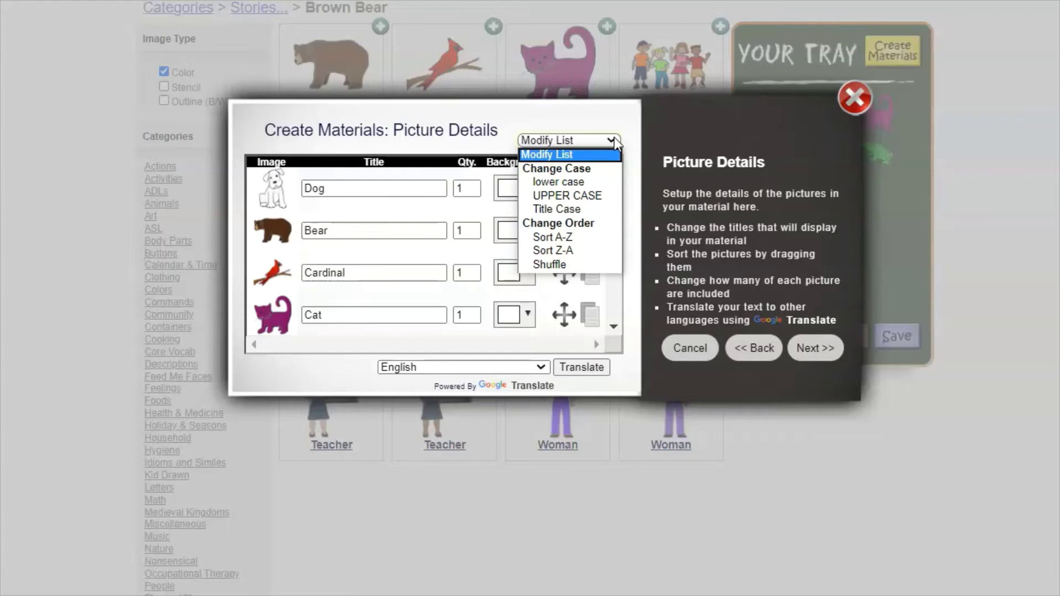
{"action": "left_click", "coordinate": [586, 182]}
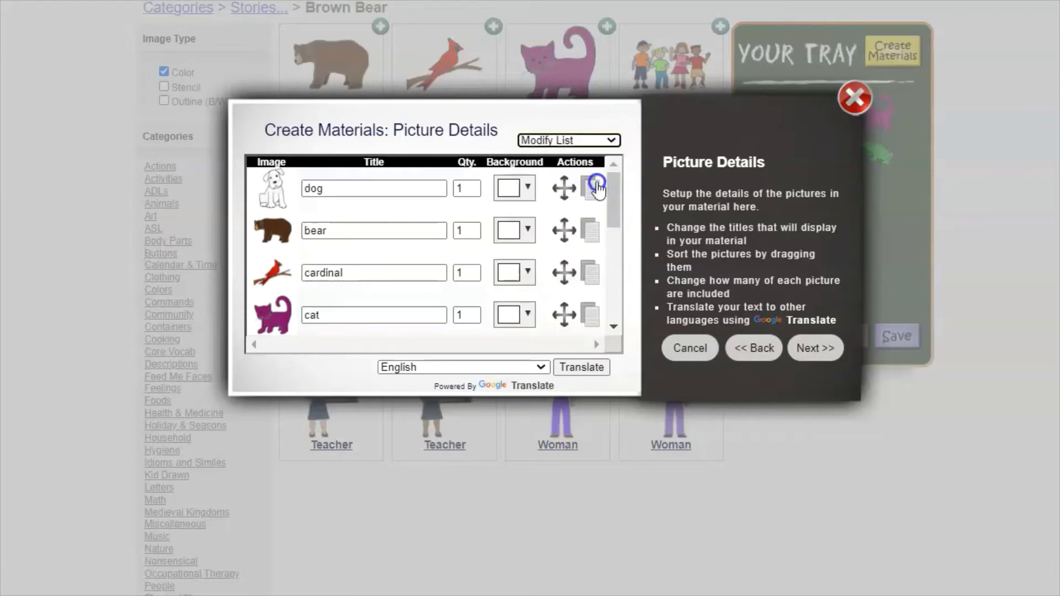
{"action": "left_click", "coordinate": [613, 140]}
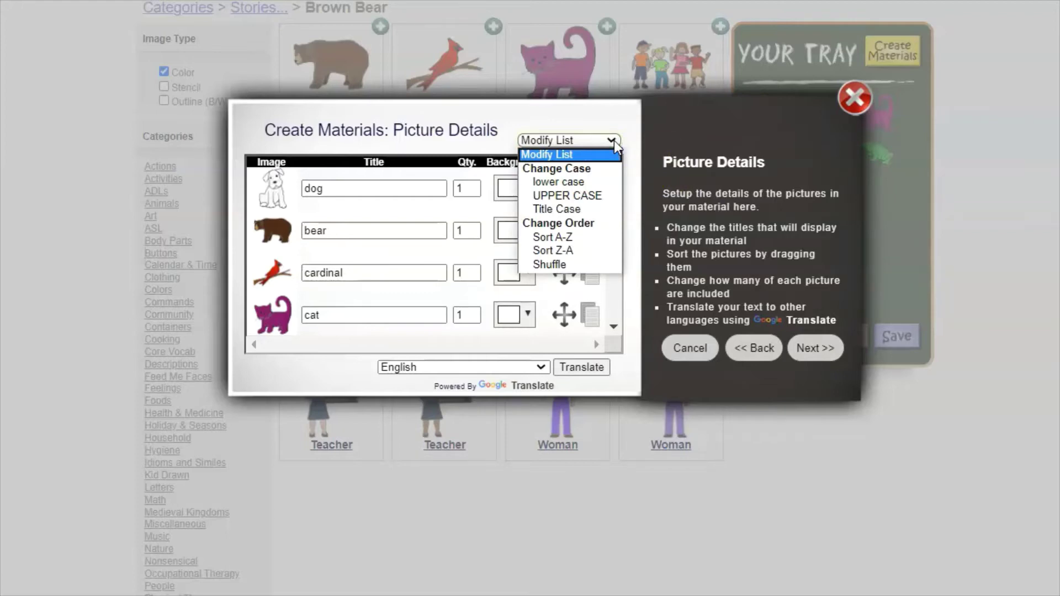
{"action": "left_click", "coordinate": [615, 142]}
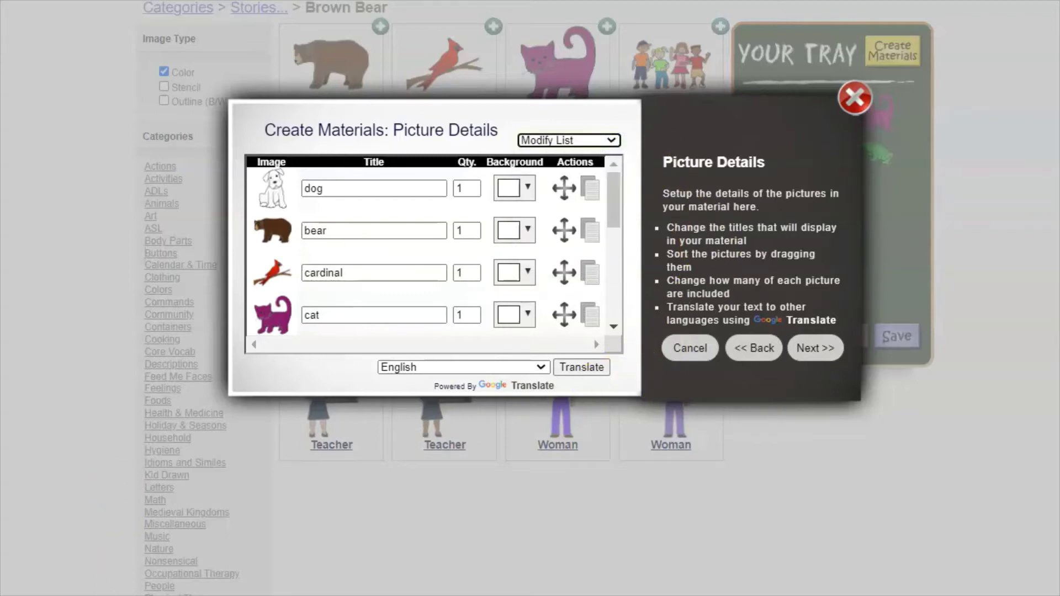
{"action": "mouse_move", "coordinate": [343, 347]}
{"action": "left_mouse_down"}
{"action": "mouse_move", "coordinate": [414, 386]}
{"action": "mouse_move", "coordinate": [613, 364]}
{"action": "mouse_move", "coordinate": [615, 396]}
{"action": "left_mouse_up"}
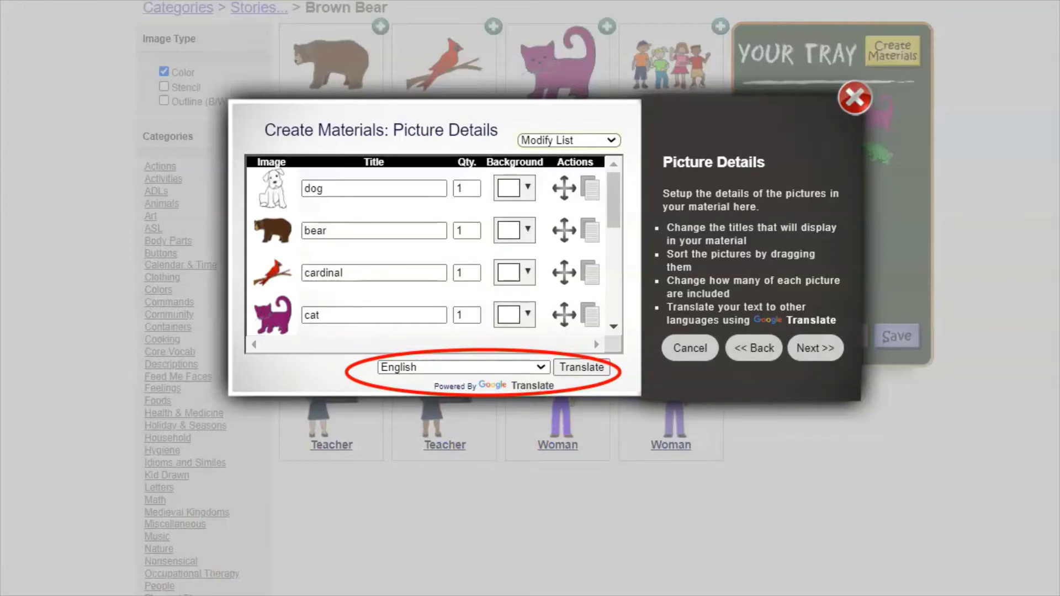
{"action": "left_click", "coordinate": [661, 11]}
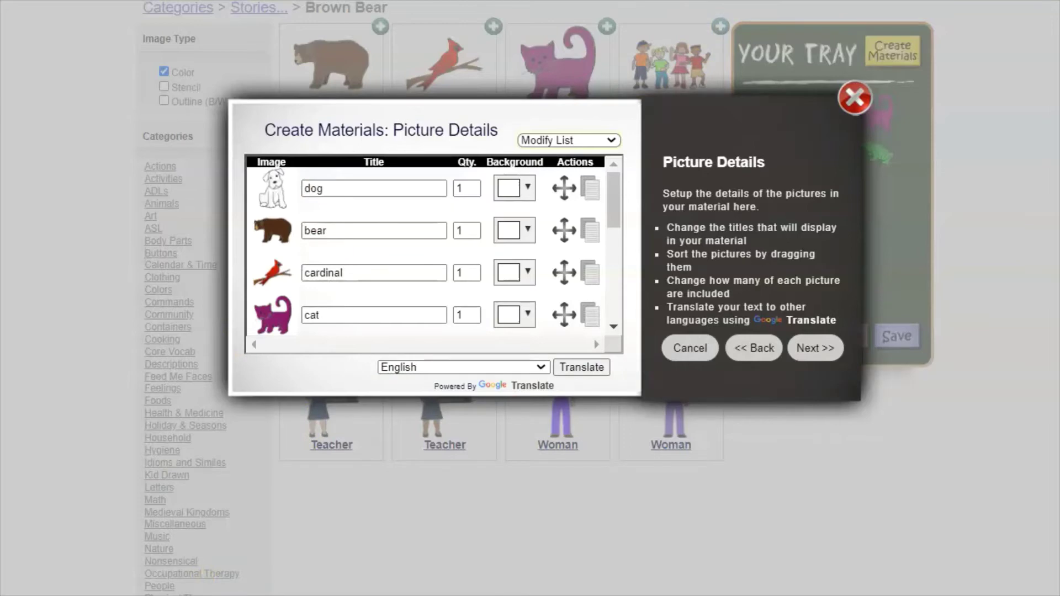
Replace the title of the red cardinal picture with "bird".
{"action": "left_click_drag", "start_coordinate": [355, 229], "coordinate": [300, 285]}
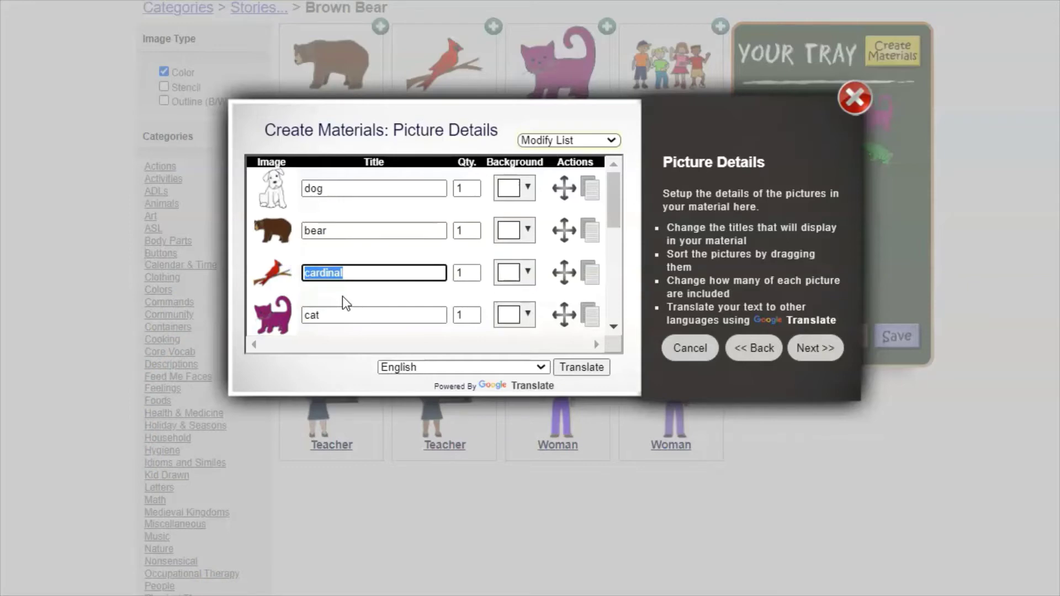
{"action": "type", "text": "bird"}
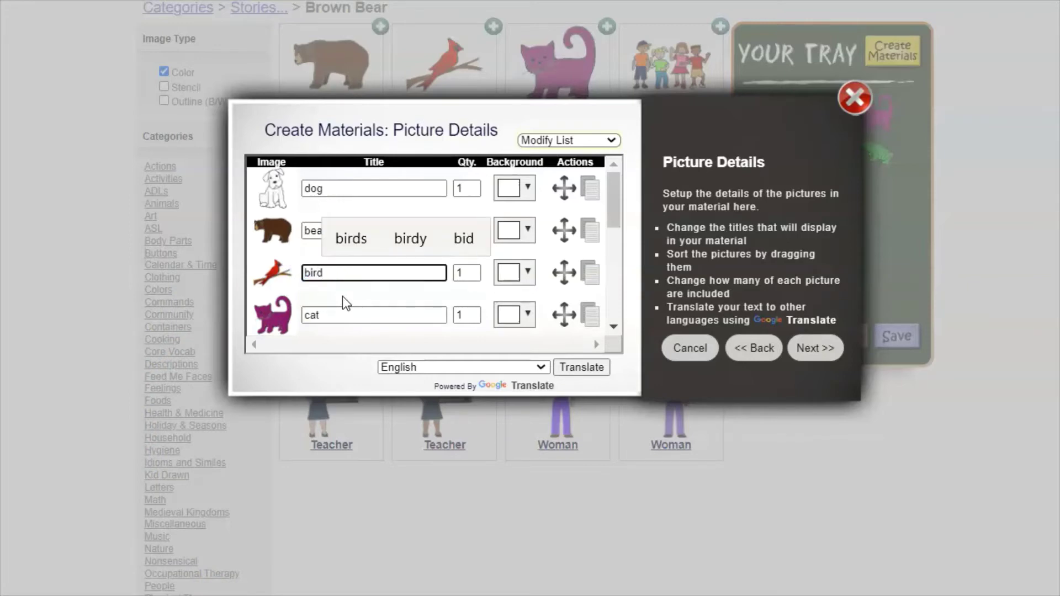
{"action": "left_click", "coordinate": [350, 296]}
{"action": "left_click", "coordinate": [368, 293]}
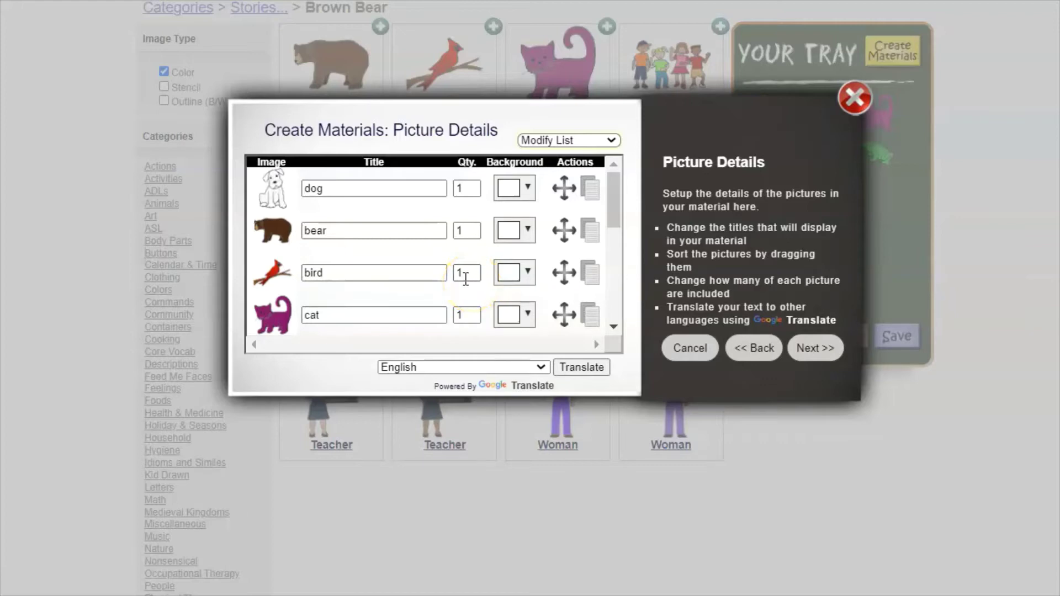
Set the bird picture's quantity to 2 and restore it to 1.
{"action": "left_click_drag", "start_coordinate": [471, 275], "coordinate": [454, 279]}
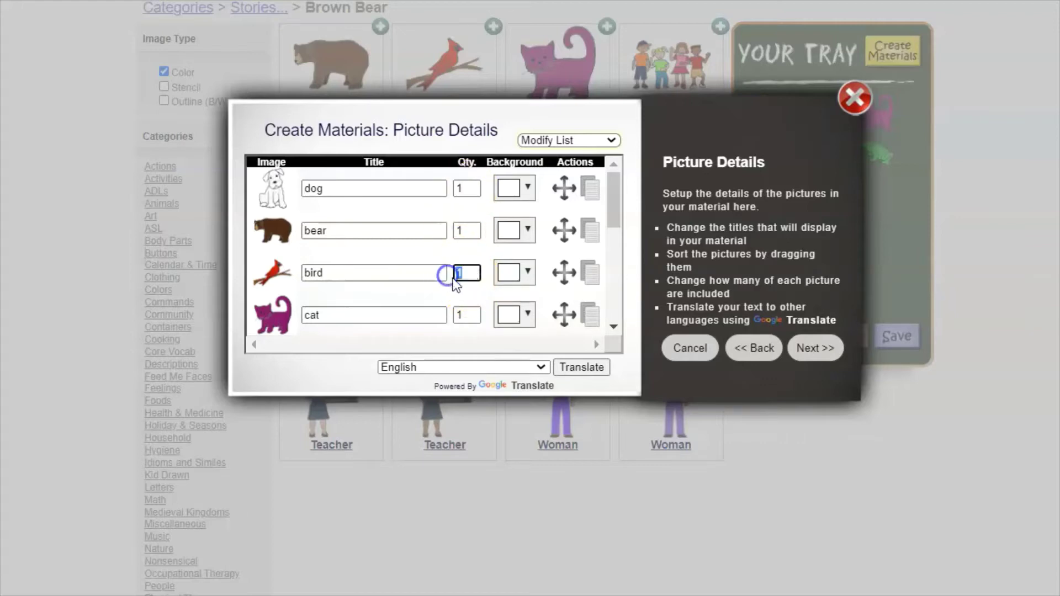
{"action": "type", "text": "2"}
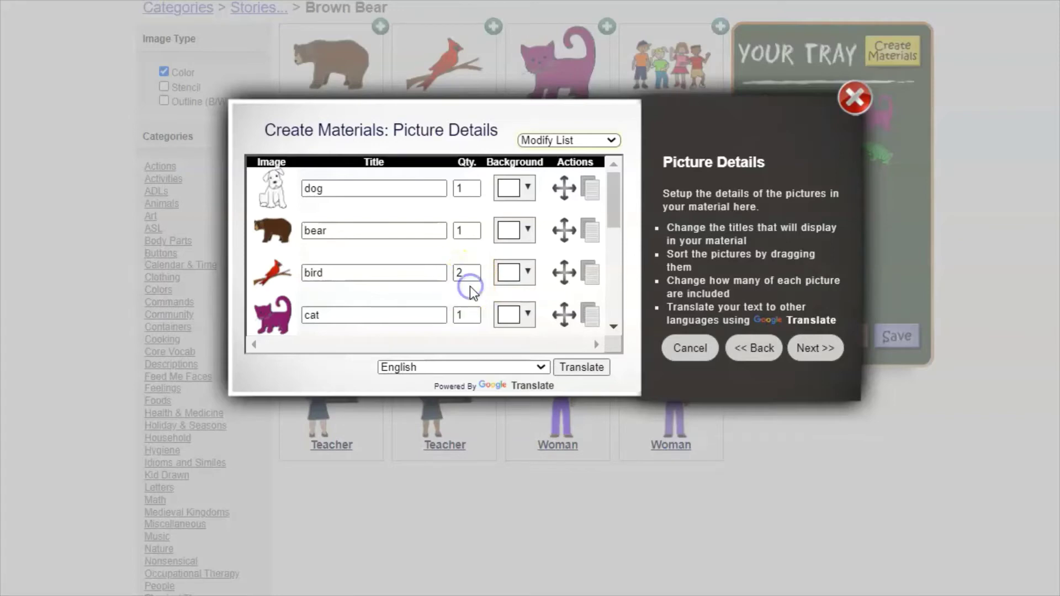
{"action": "left_click_drag", "start_coordinate": [464, 273], "coordinate": [455, 276]}
{"action": "type", "text": "1"}
{"action": "left_click", "coordinate": [470, 293]}
Set the dog picture's background to blue and replace it with bright magenta.
{"action": "left_click", "coordinate": [527, 190]}
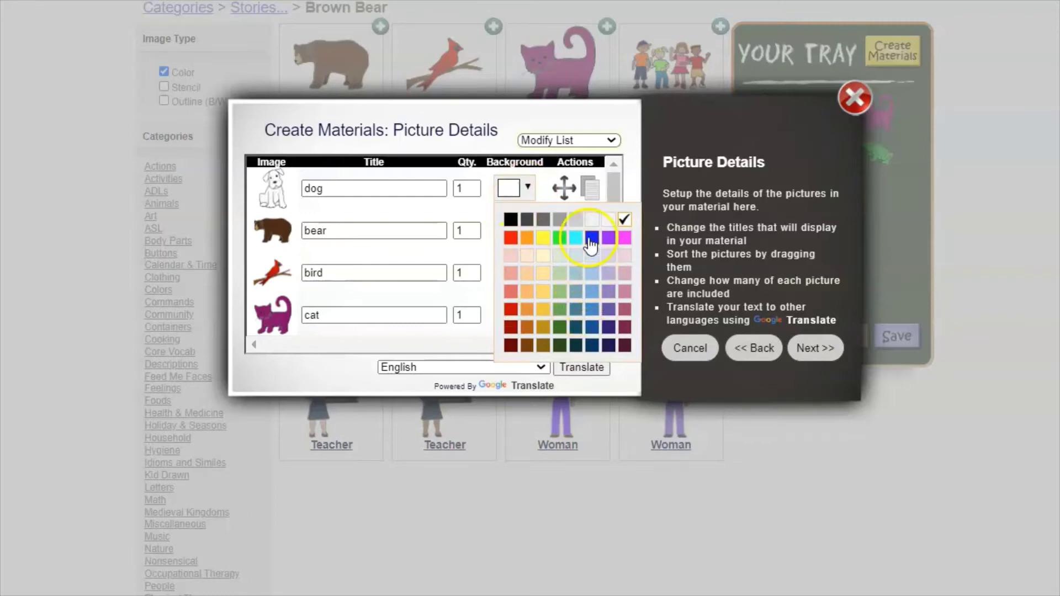
{"action": "left_click", "coordinate": [592, 237]}
{"action": "left_click", "coordinate": [526, 194]}
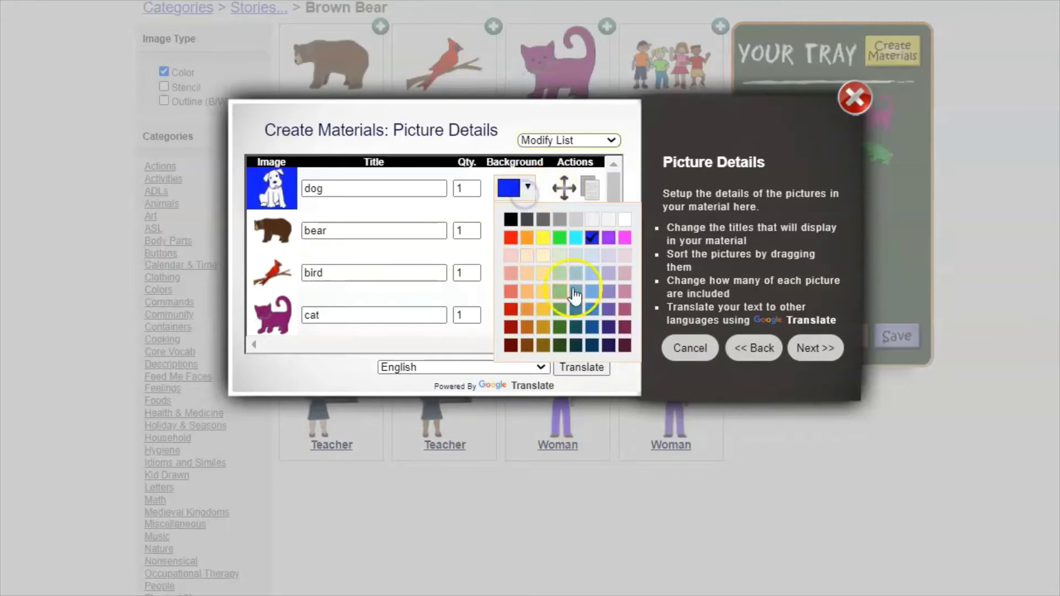
{"action": "left_click", "coordinate": [624, 238]}
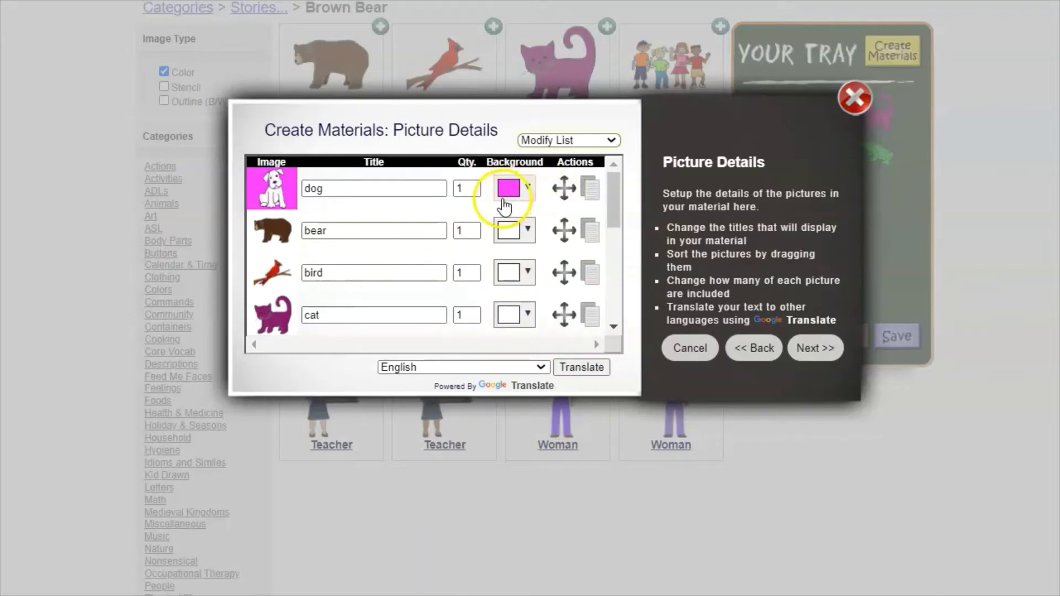
Move the dog picture below the bird in the list and duplicate the dog entry.
{"action": "left_click_drag", "start_coordinate": [563, 189], "coordinate": [563, 275]}
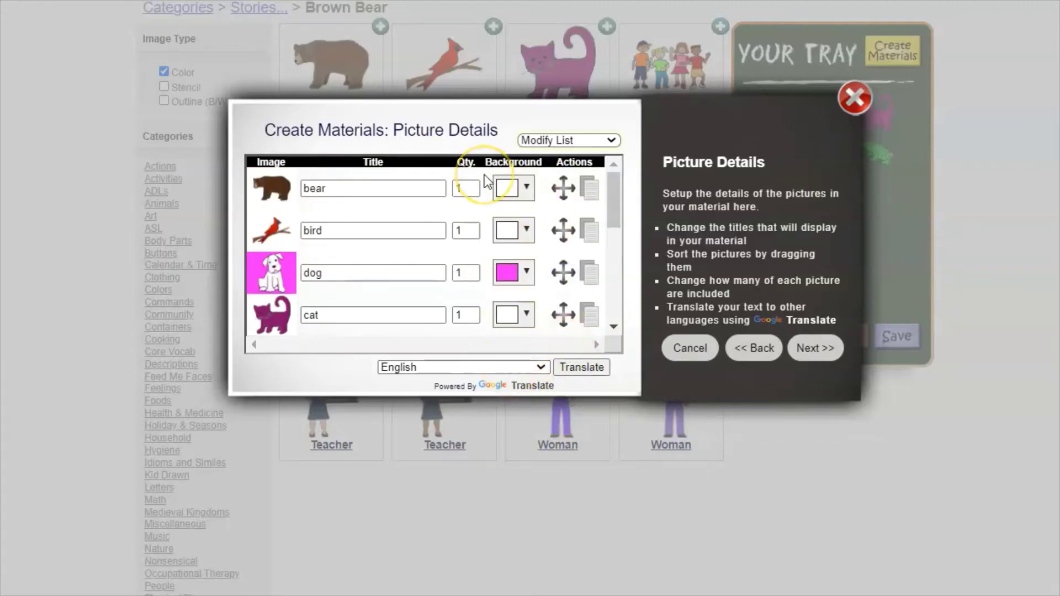
{"action": "left_click", "coordinate": [589, 272]}
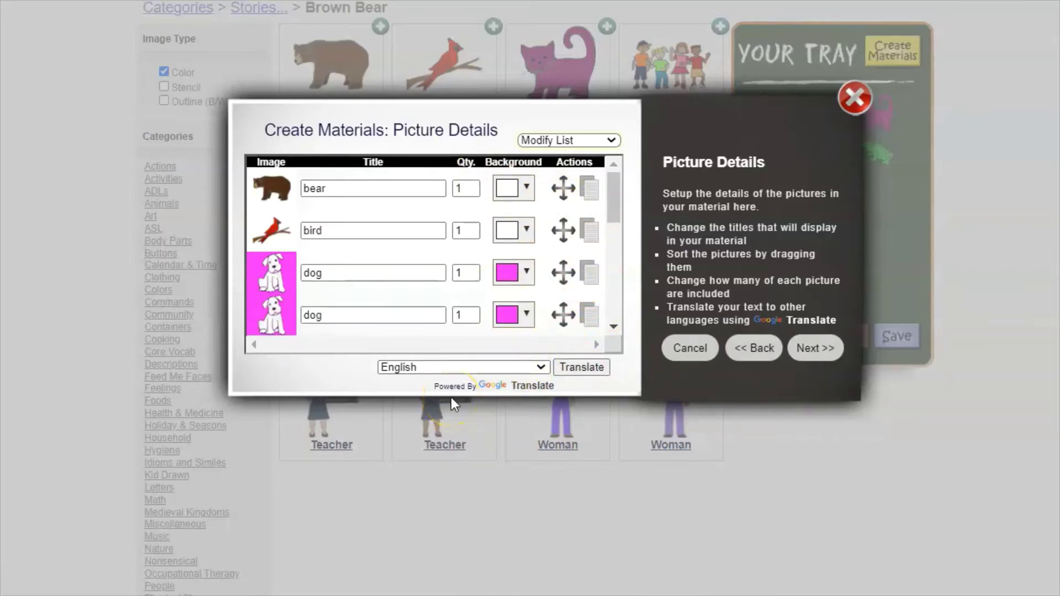
{"action": "scroll", "coordinate": [354, 270], "scroll_direction": "down", "scroll_amount": 1}
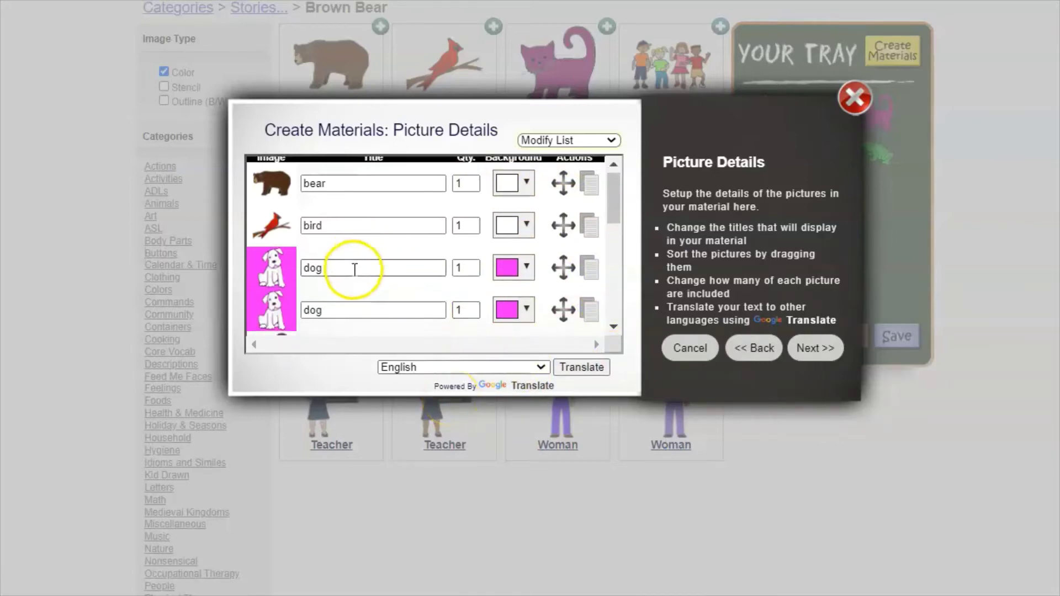
{"action": "scroll", "coordinate": [353, 267], "scroll_direction": "down", "scroll_amount": 2}
{"action": "scroll", "coordinate": [353, 266], "scroll_direction": "up", "scroll_amount": 3}
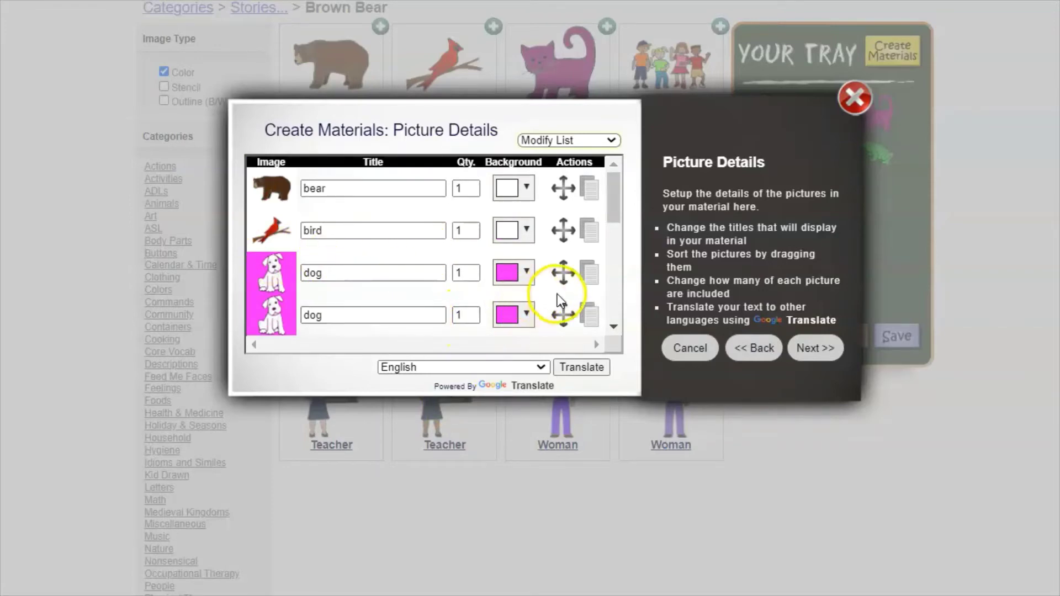
Set the duplicate dog entry's quantity to 0 and continue to the schedule options.
{"action": "left_click", "coordinate": [463, 318]}
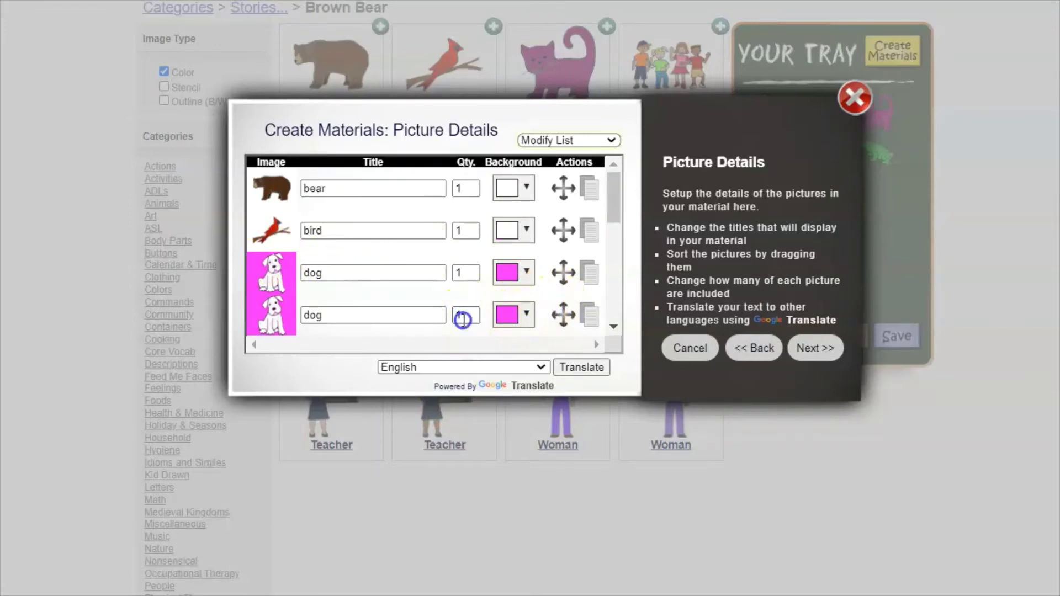
{"action": "double_click", "coordinate": [463, 318]}
{"action": "type", "text": "0"}
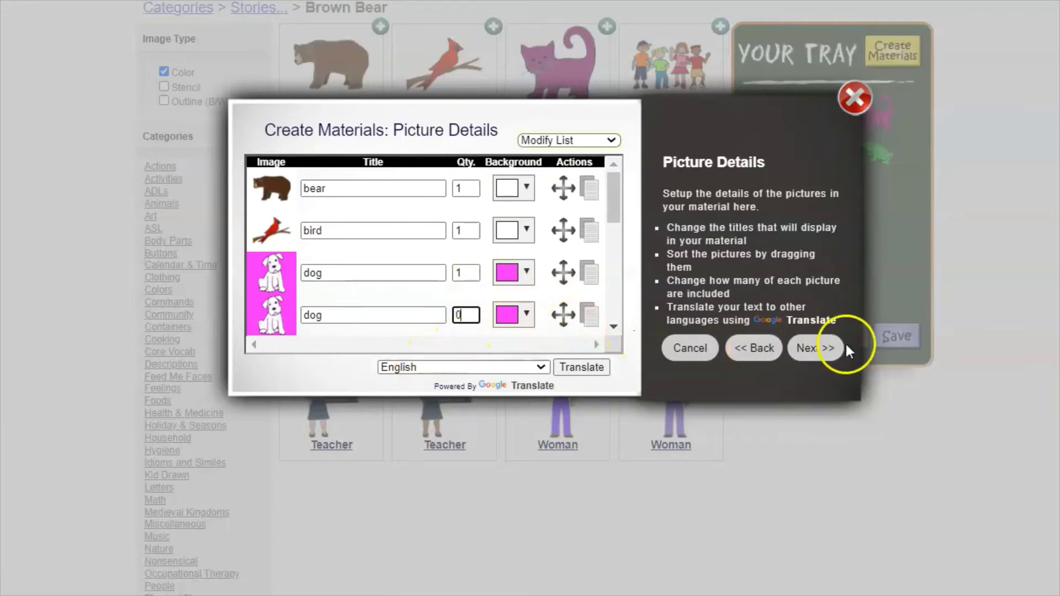
{"action": "left_click", "coordinate": [815, 348]}
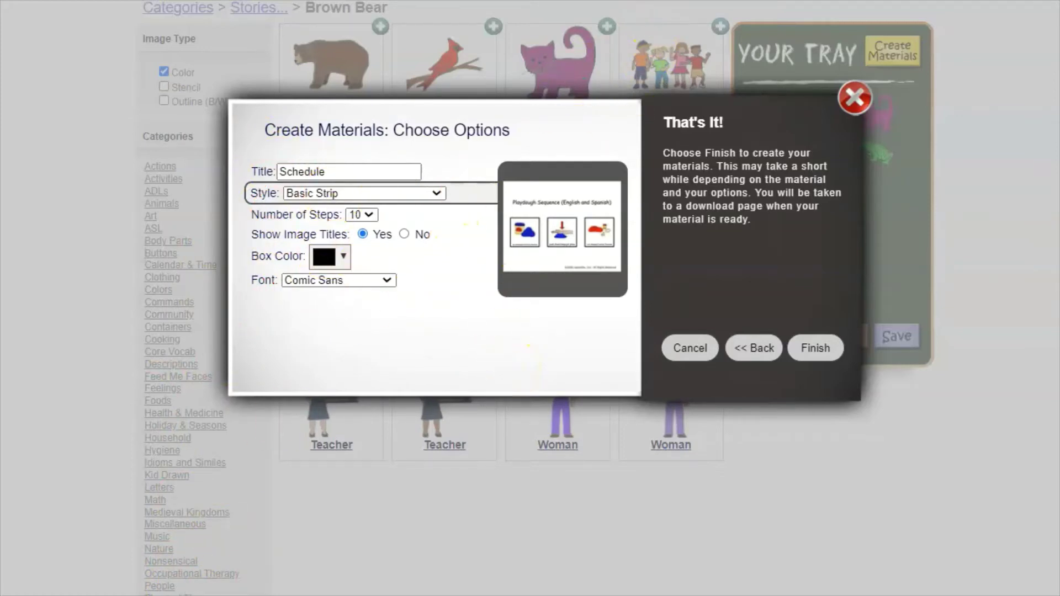
Replace the schedule's title with "Brown Bear Schedule".
{"action": "left_click_drag", "start_coordinate": [331, 172], "coordinate": [293, 175]}
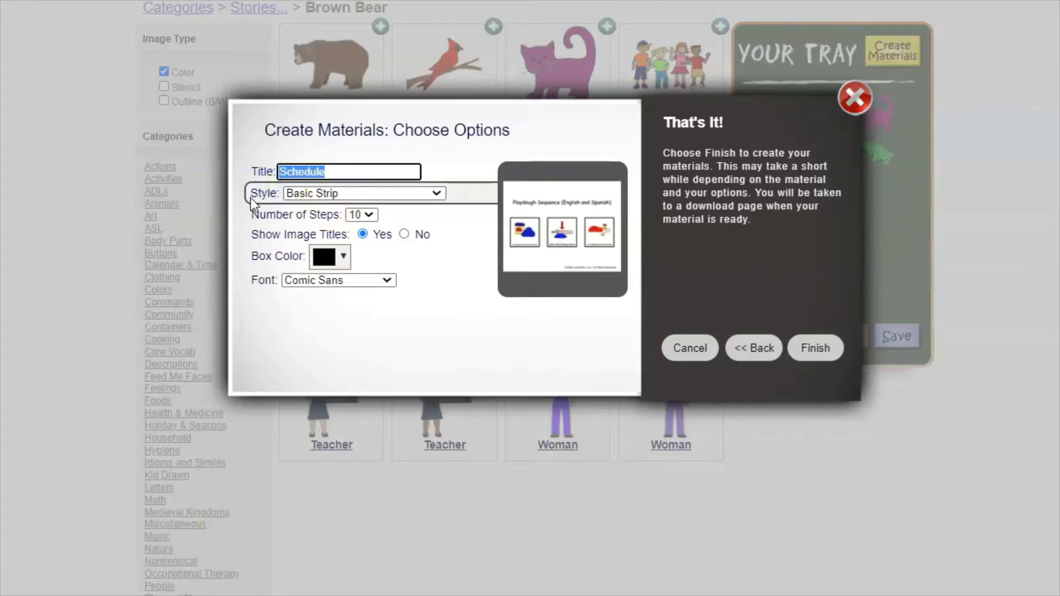
{"action": "type", "text": "Brown Bear"}
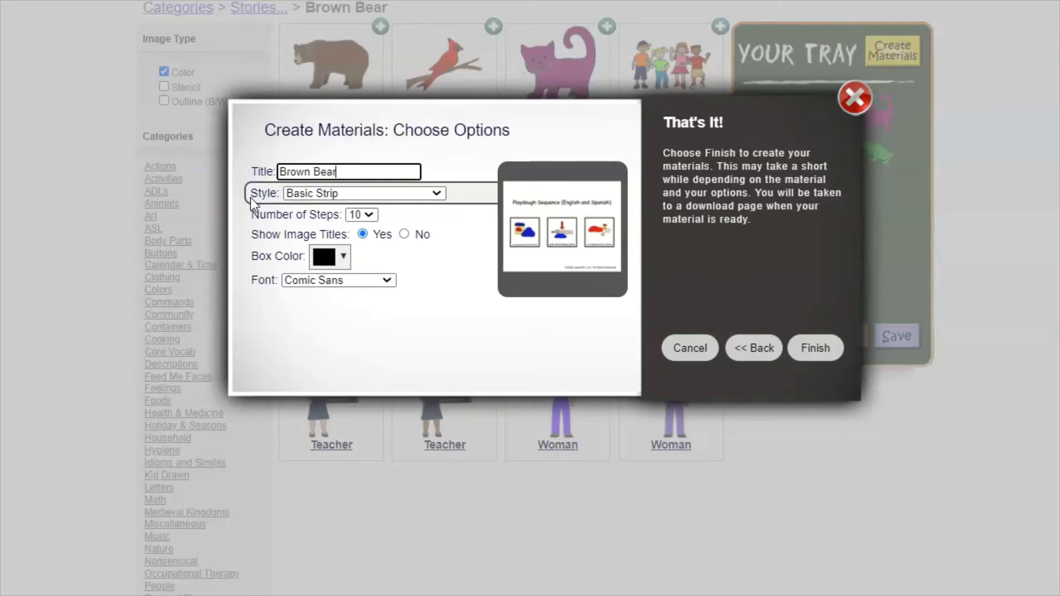
{"action": "type", "text": " Schedule"}
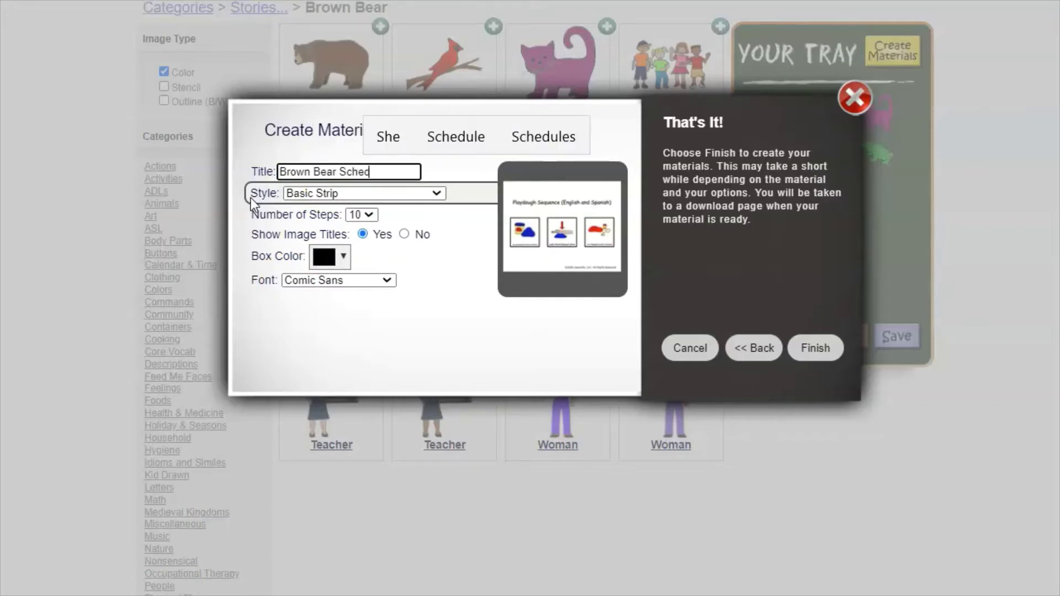
Preview the Bus, Checklist Schedule, Christmas Lights, Dinosaur, Flap Schedule, Pumpkin and Rocket styles for the schedule.
{"action": "left_click", "coordinate": [438, 193]}
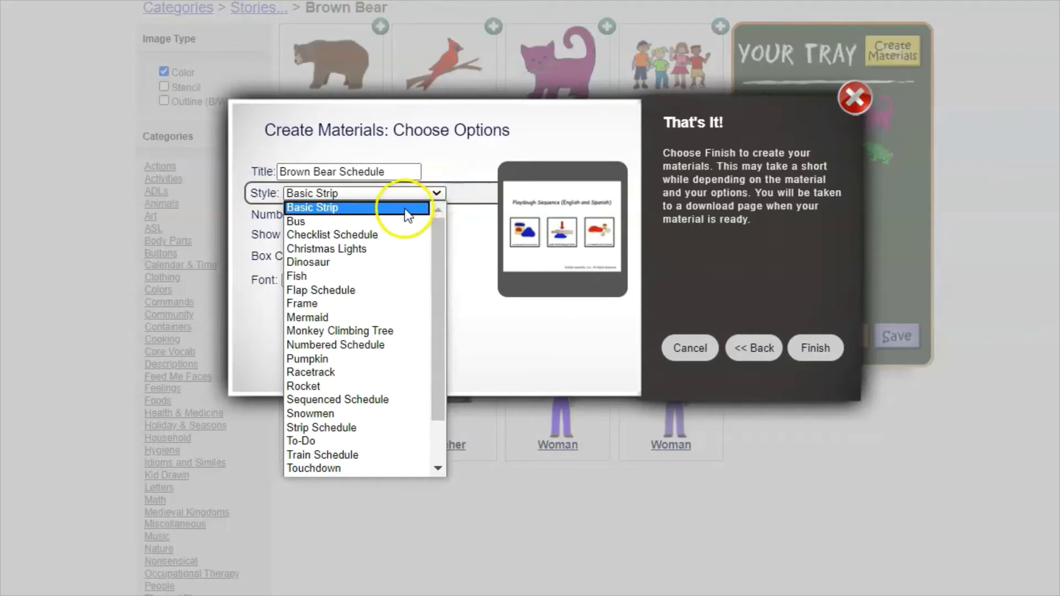
{"action": "left_click", "coordinate": [399, 221]}
{"action": "left_click", "coordinate": [414, 193]}
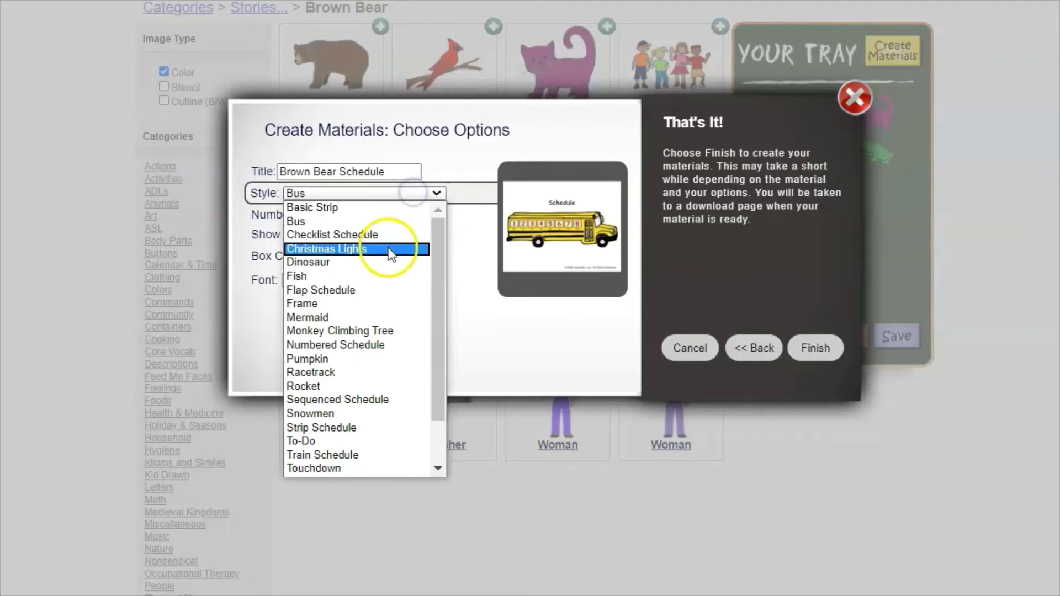
{"action": "left_click", "coordinate": [391, 236]}
{"action": "left_click", "coordinate": [414, 193]}
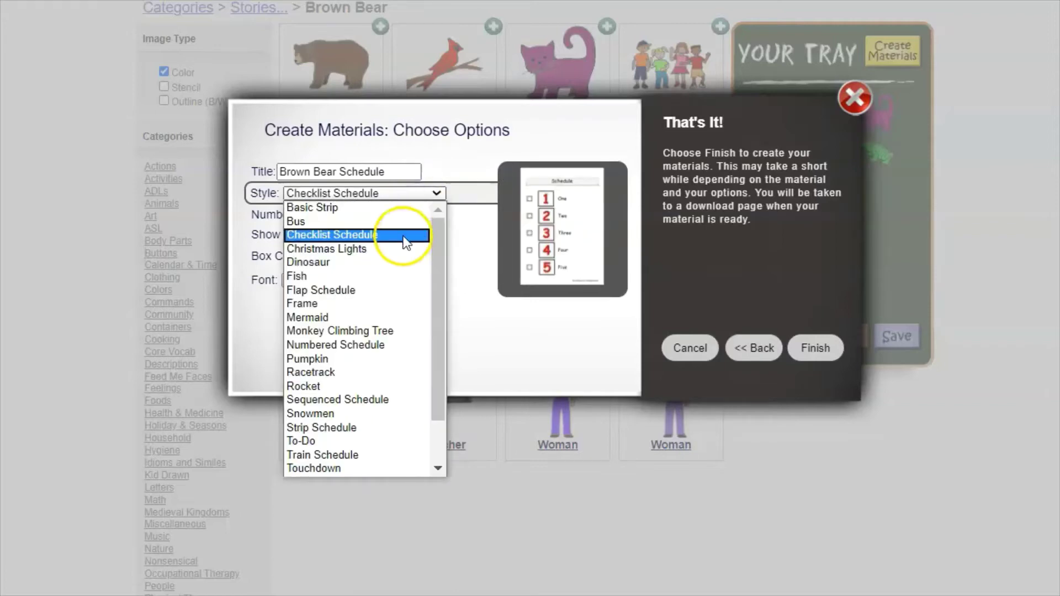
{"action": "left_click", "coordinate": [399, 250]}
{"action": "left_click", "coordinate": [418, 192]}
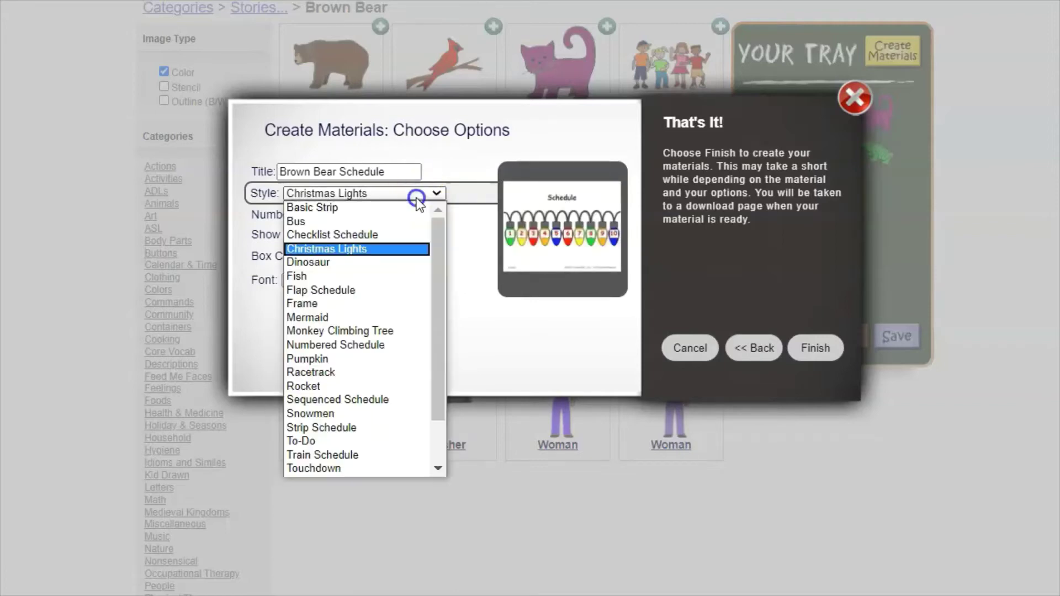
{"action": "left_click", "coordinate": [382, 262]}
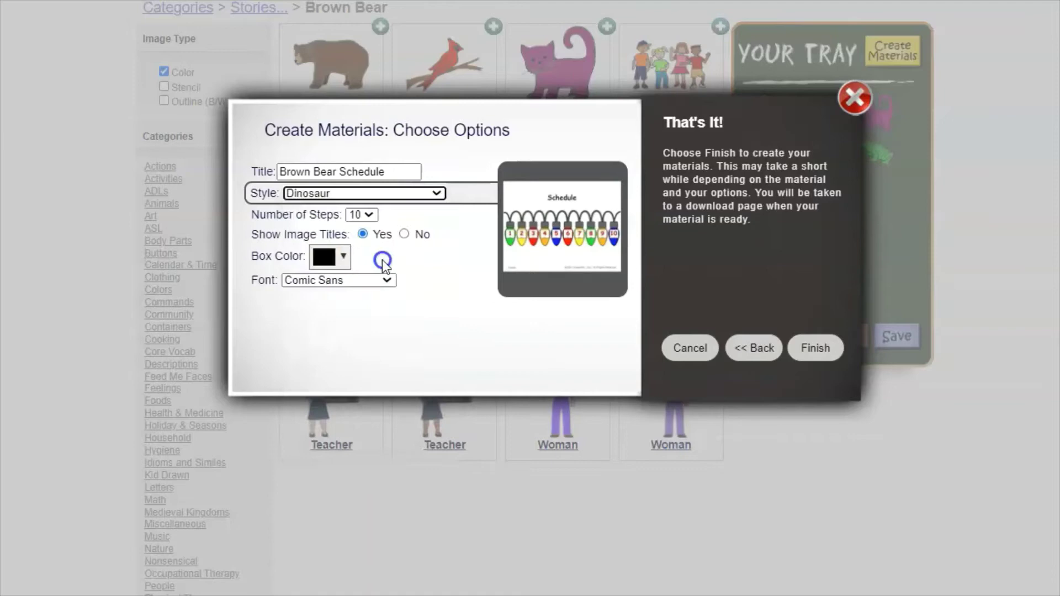
{"action": "left_click", "coordinate": [402, 193]}
{"action": "left_click", "coordinate": [367, 290]}
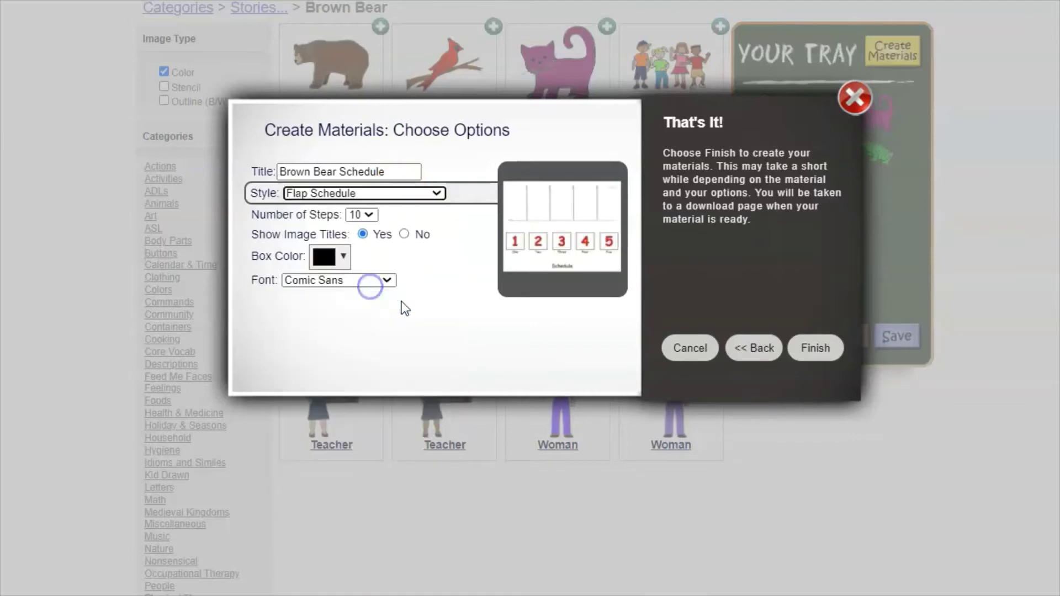
{"action": "left_click", "coordinate": [415, 197]}
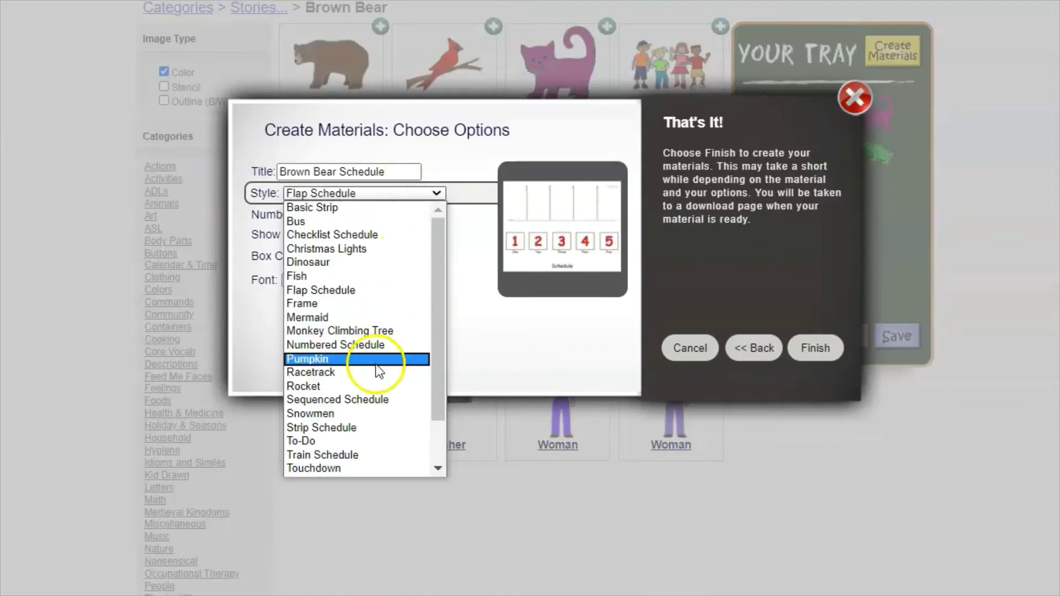
{"action": "left_click", "coordinate": [375, 363]}
{"action": "left_click", "coordinate": [403, 193]}
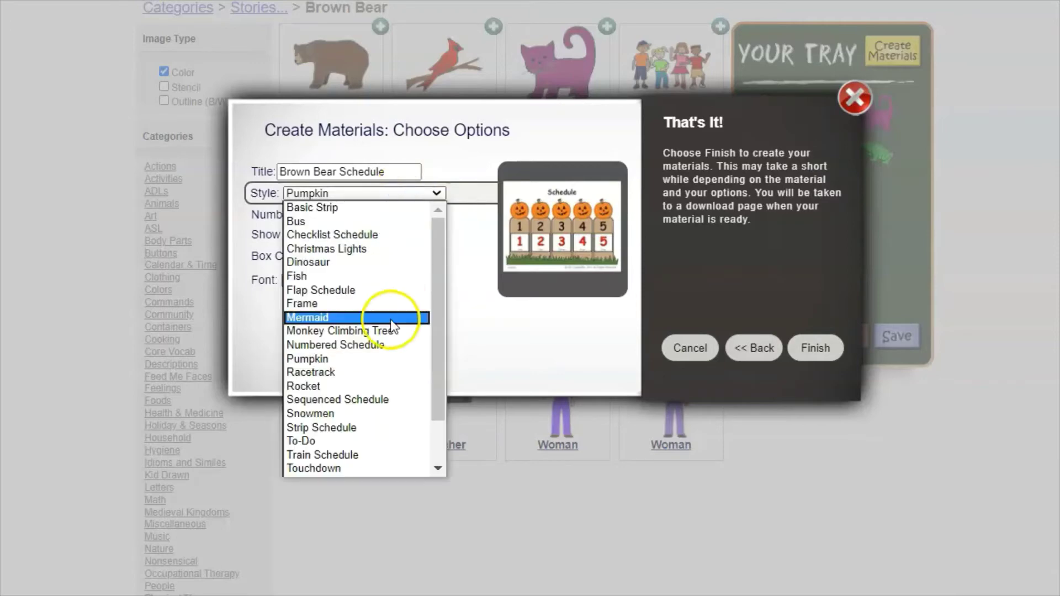
{"action": "left_click", "coordinate": [380, 386]}
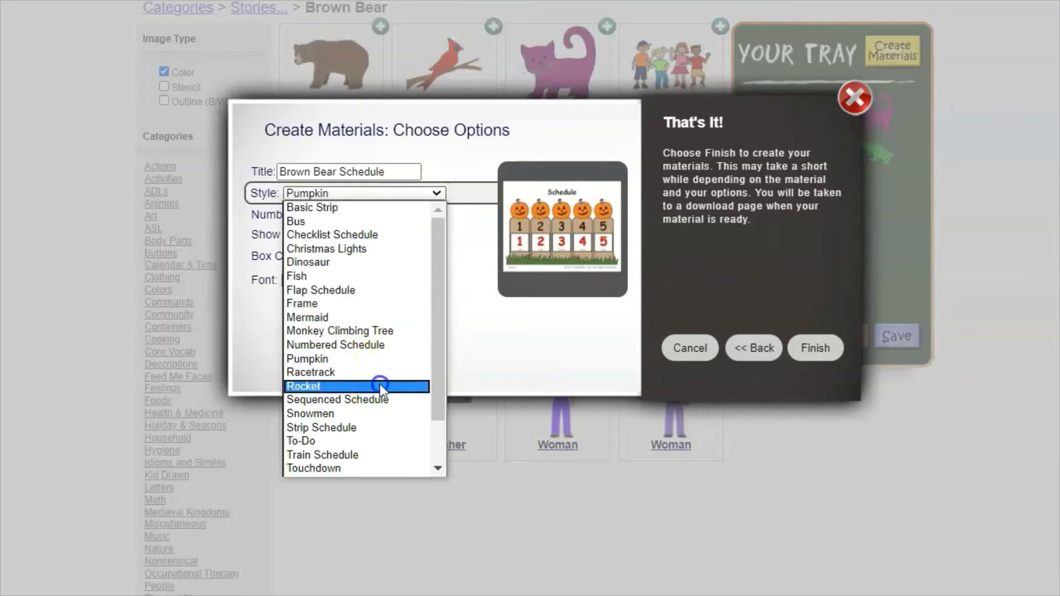
Set the schedule's style to Strip Schedule.
{"action": "left_click", "coordinate": [421, 195]}
{"action": "left_click", "coordinate": [384, 432]}
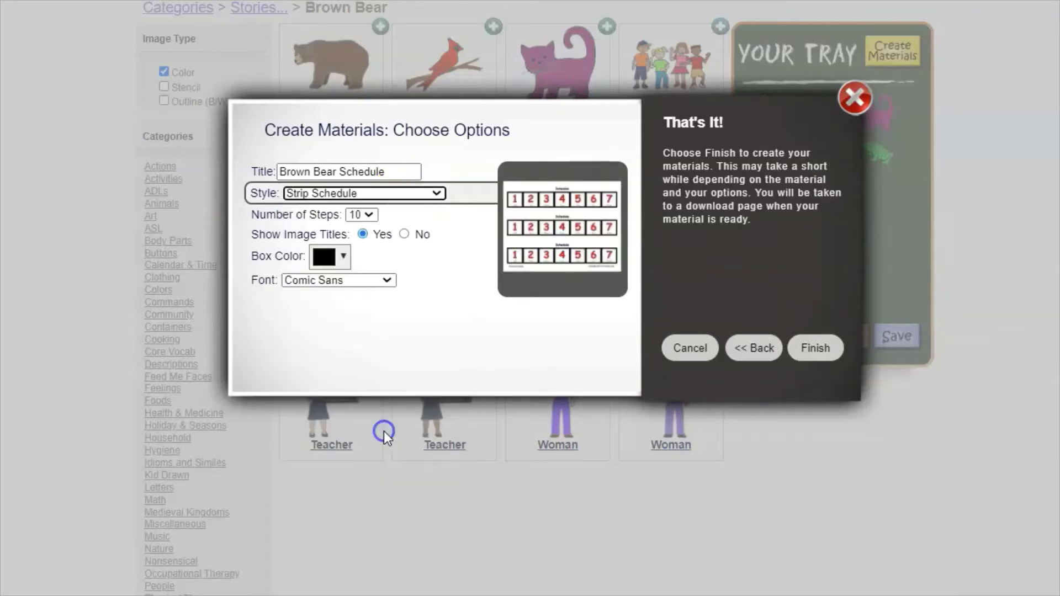
Set the schedule's number of steps to 4 and restore it to 10.
{"action": "left_click", "coordinate": [367, 215]}
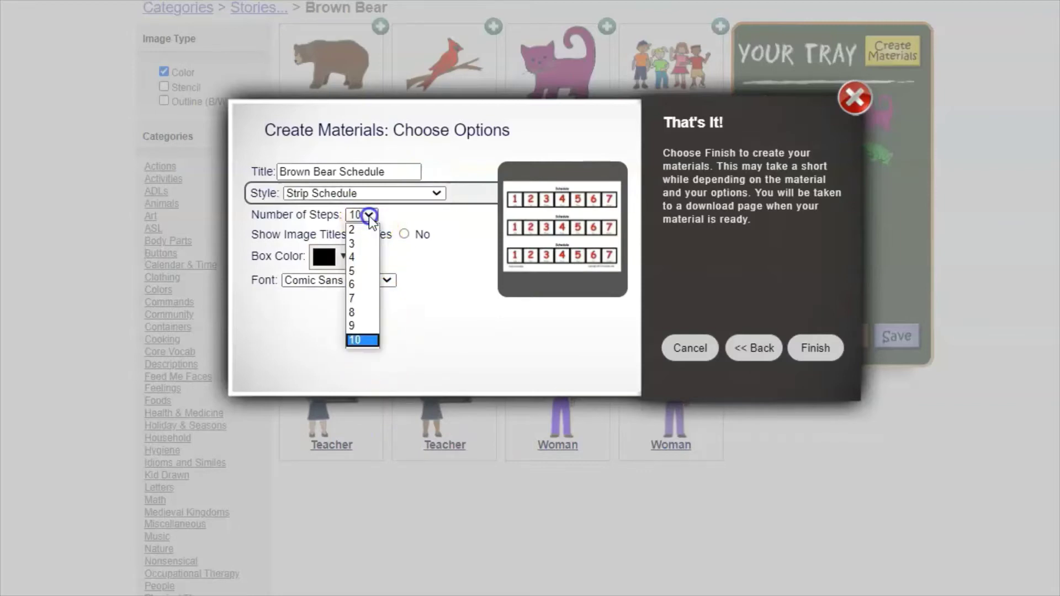
{"action": "left_click", "coordinate": [359, 257]}
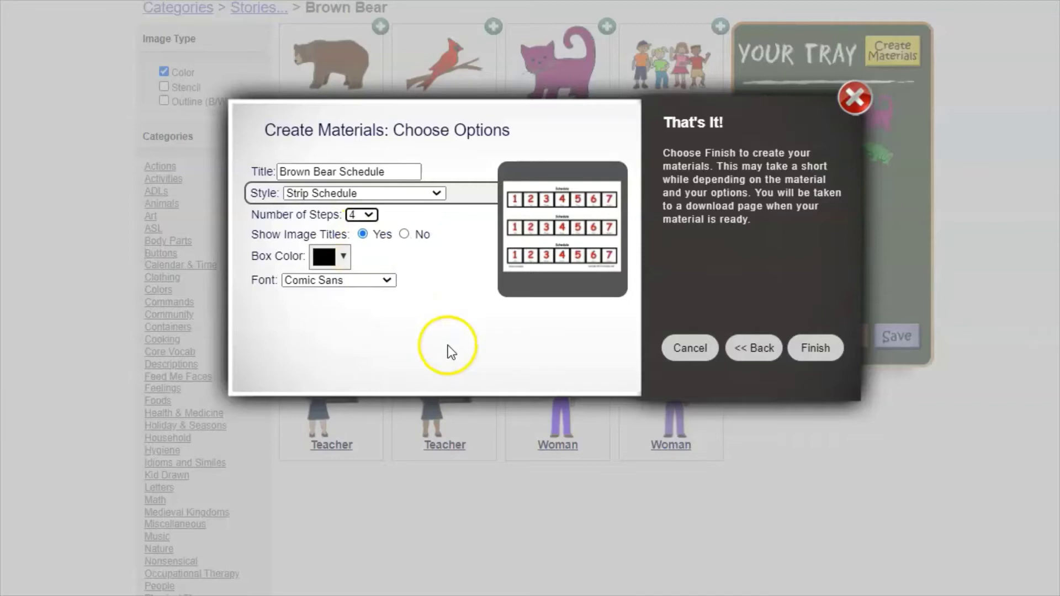
{"action": "left_click", "coordinate": [368, 215]}
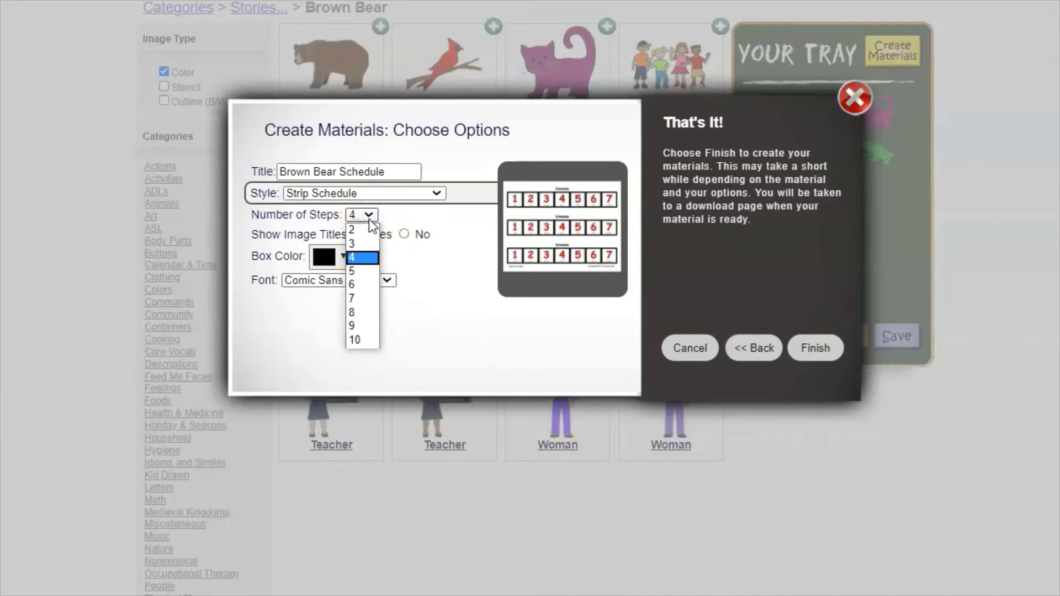
{"action": "left_click", "coordinate": [359, 342]}
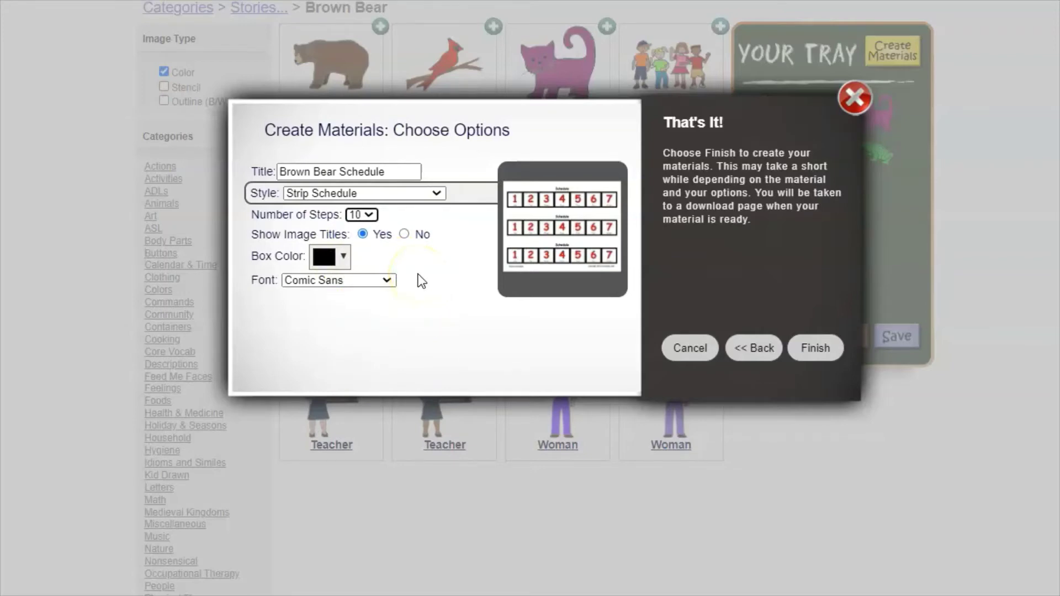
Look through the available box colors and fonts for the schedule.
{"action": "left_click", "coordinate": [345, 257]}
{"action": "left_click", "coordinate": [348, 258]}
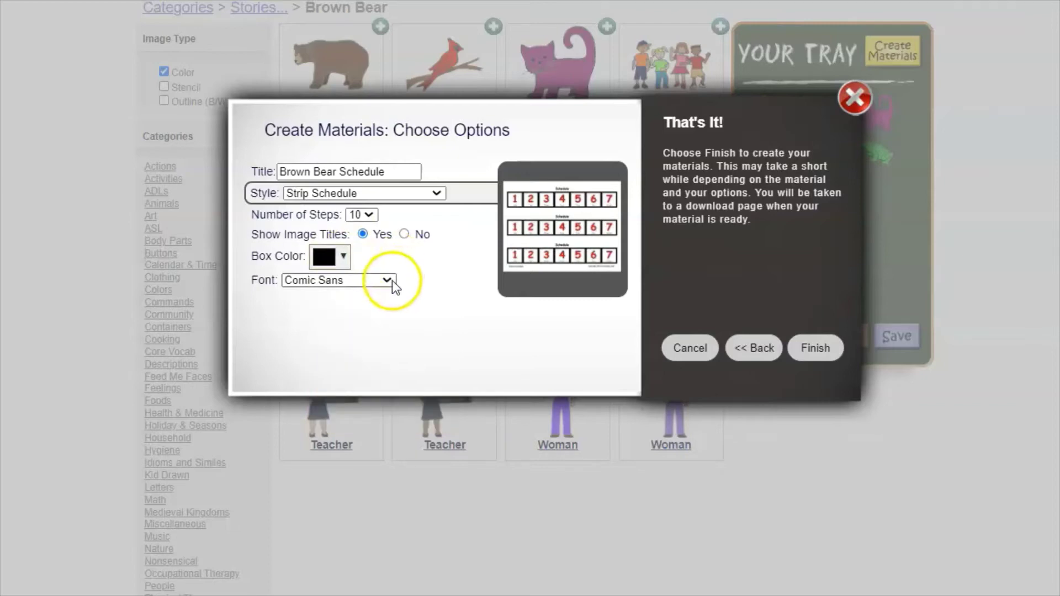
{"action": "left_click", "coordinate": [388, 281]}
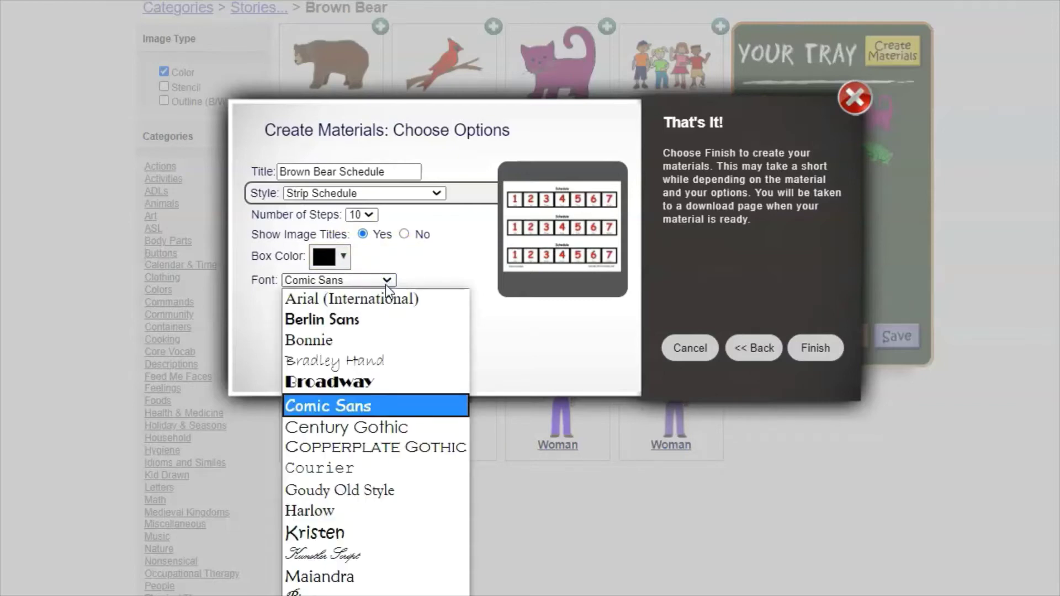
{"action": "left_click", "coordinate": [385, 284]}
{"action": "left_click", "coordinate": [495, 332]}
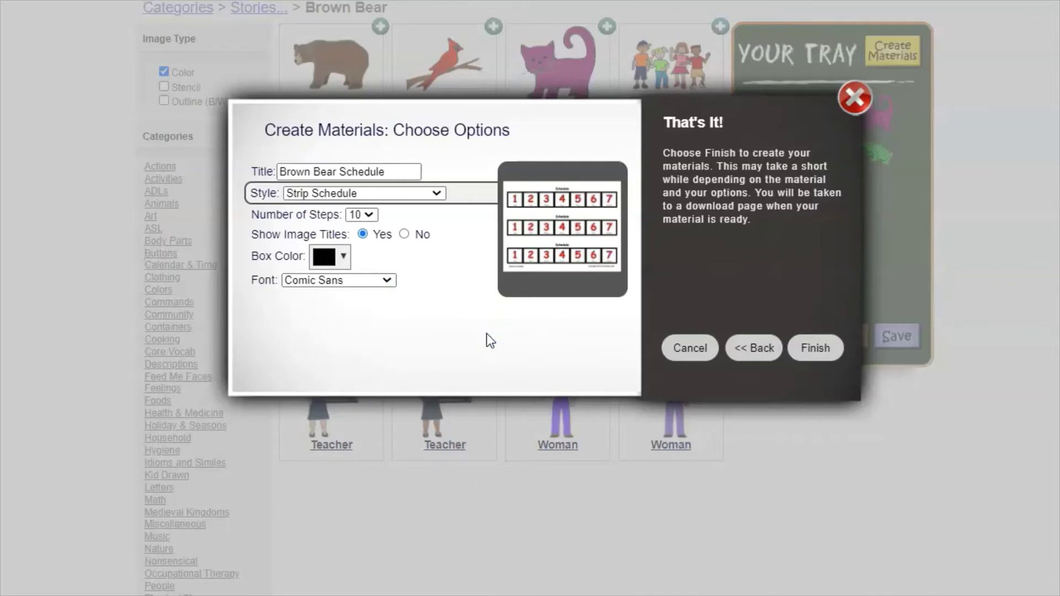
Finish the wizard to generate the strip schedule material.
{"action": "left_click", "coordinate": [822, 359]}
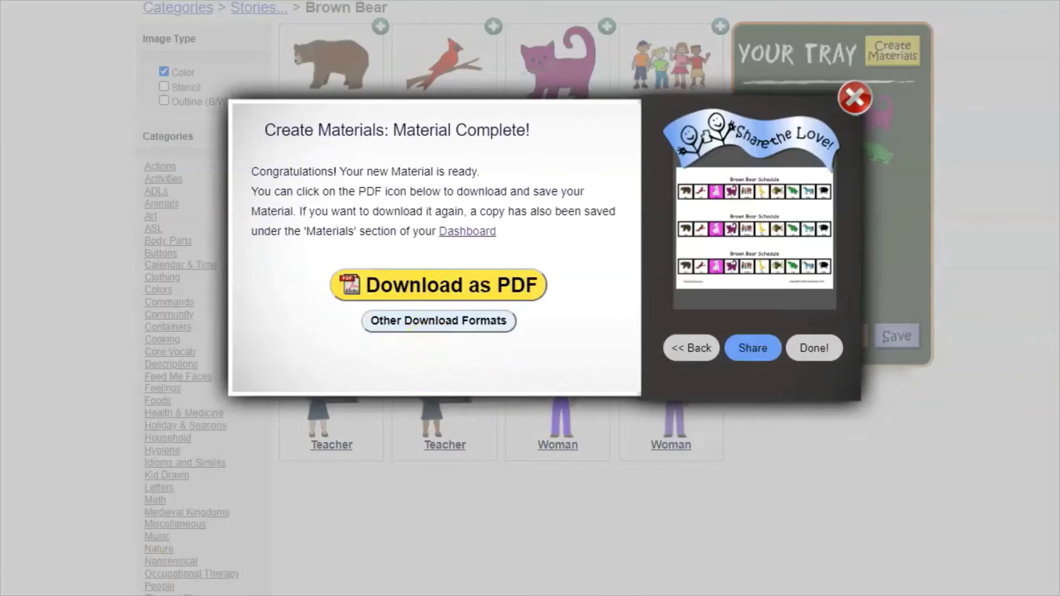
{"action": "mouse_move", "coordinate": [319, 253]}
{"action": "left_mouse_down"}
{"action": "mouse_move", "coordinate": [470, 325]}
{"action": "mouse_move", "coordinate": [551, 317]}
{"action": "left_mouse_up"}
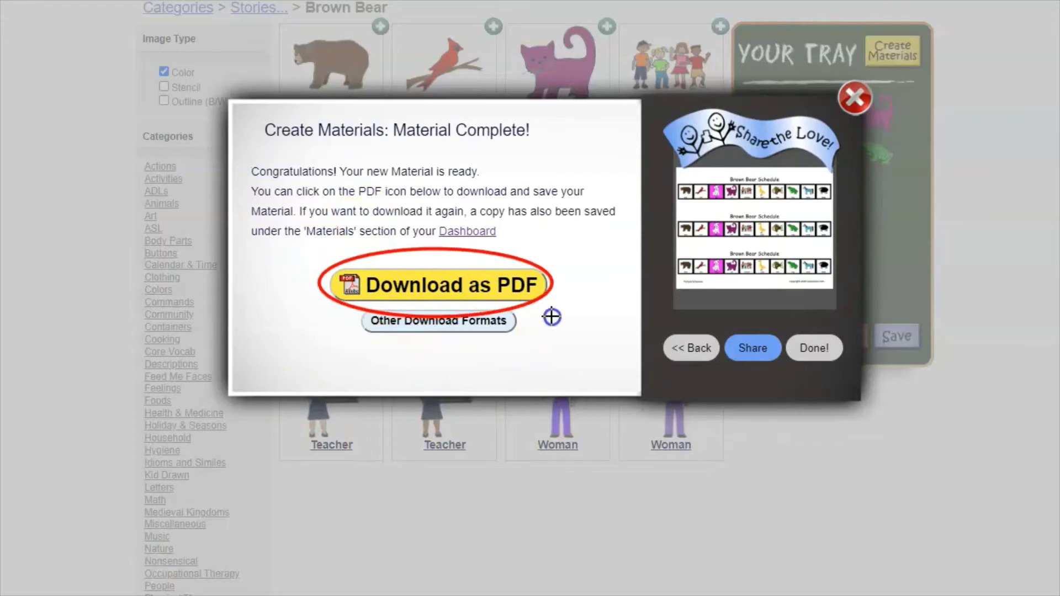
{"action": "mouse_move", "coordinate": [684, 126]}
{"action": "left_mouse_down"}
{"action": "mouse_move", "coordinate": [731, 286]}
{"action": "mouse_move", "coordinate": [845, 310]}
{"action": "left_mouse_up"}
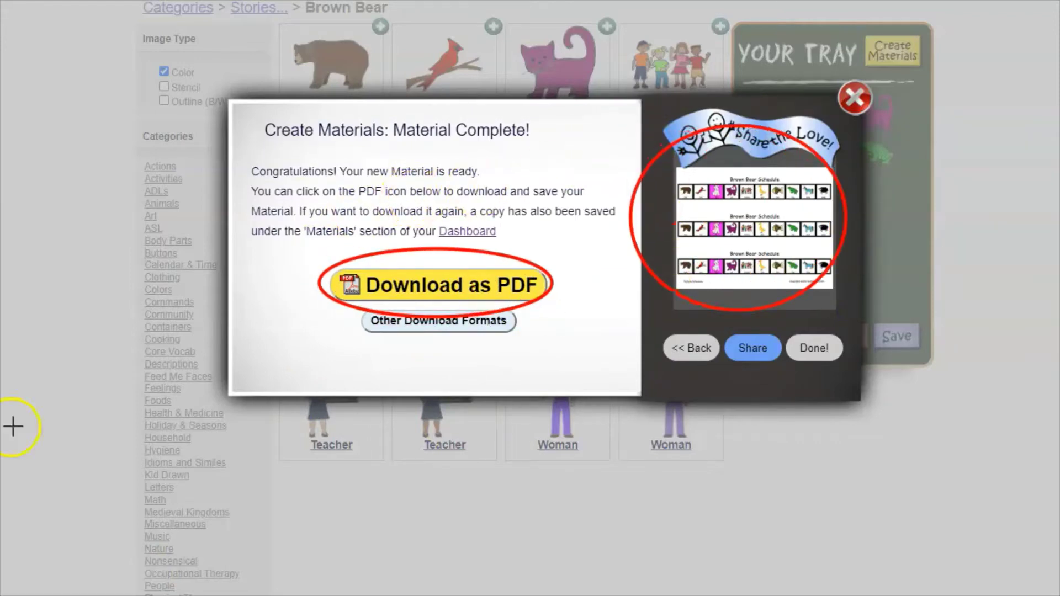
{"action": "key", "text": "Escape"}
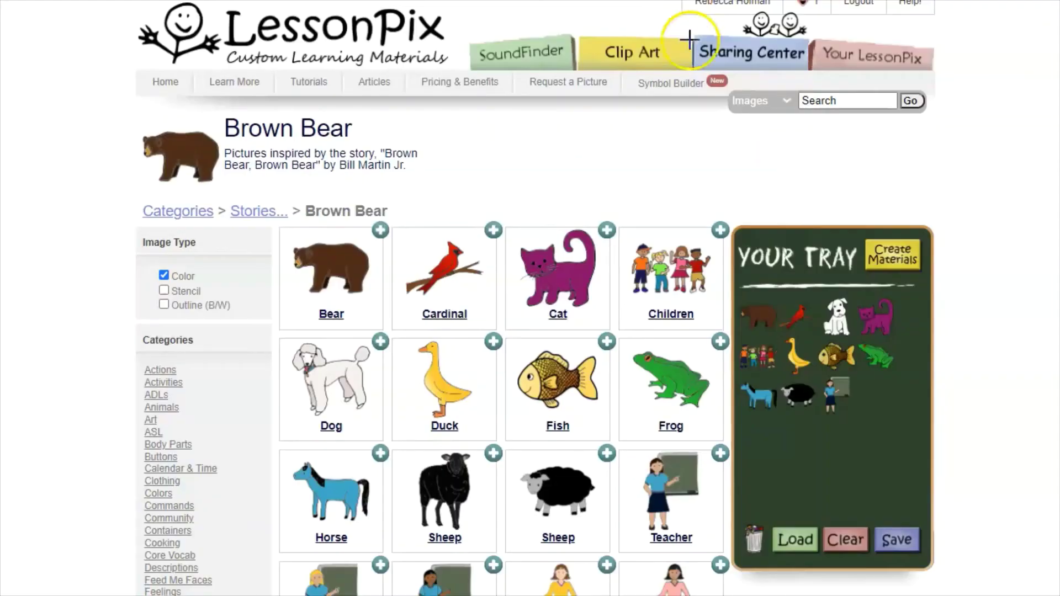
{"action": "left_click_drag", "start_coordinate": [732, 49], "coordinate": [827, 83]}
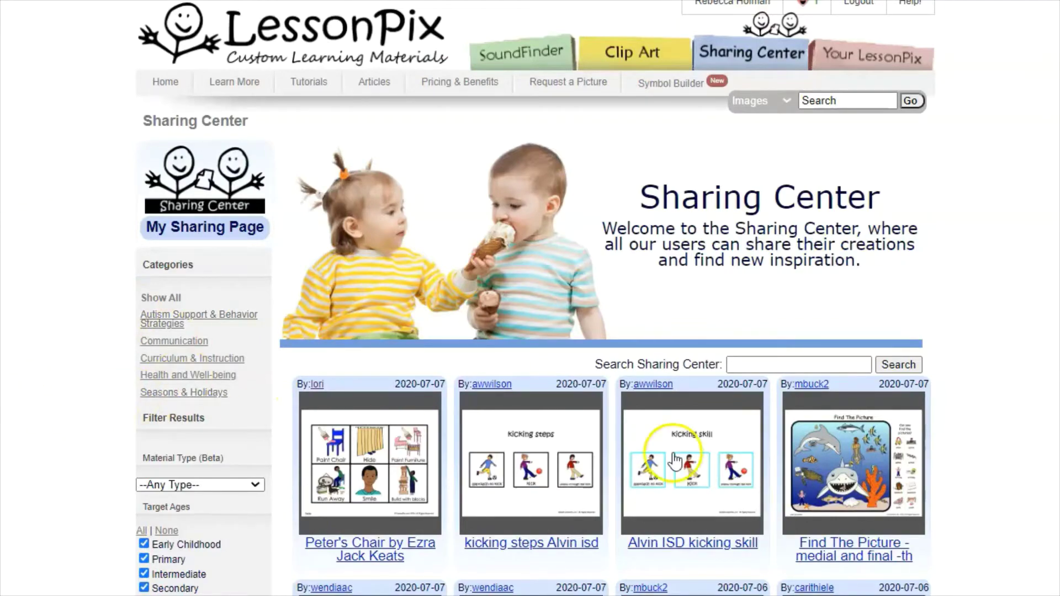
Browse the shared materials in the Sharing Center, loading more of them past the end of the first list.
{"action": "scroll", "coordinate": [969, 333], "scroll_direction": "down", "scroll_amount": 5}
{"action": "scroll", "coordinate": [969, 335], "scroll_direction": "down", "scroll_amount": 6}
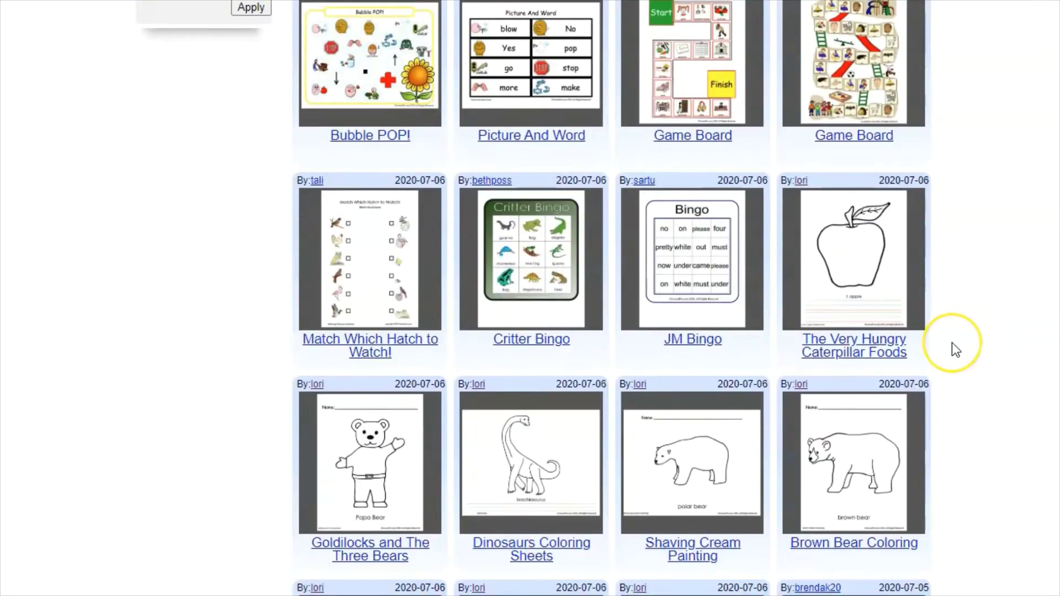
{"action": "scroll", "coordinate": [952, 342], "scroll_direction": "down", "scroll_amount": 7}
{"action": "scroll", "coordinate": [950, 347], "scroll_direction": "down", "scroll_amount": 8}
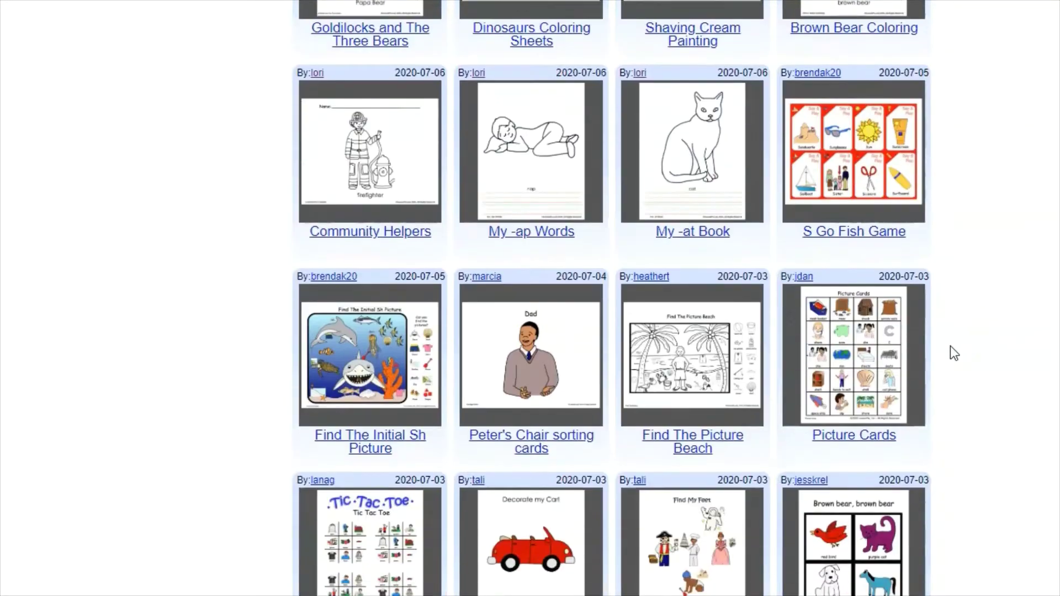
{"action": "scroll", "coordinate": [949, 348], "scroll_direction": "down", "scroll_amount": 2}
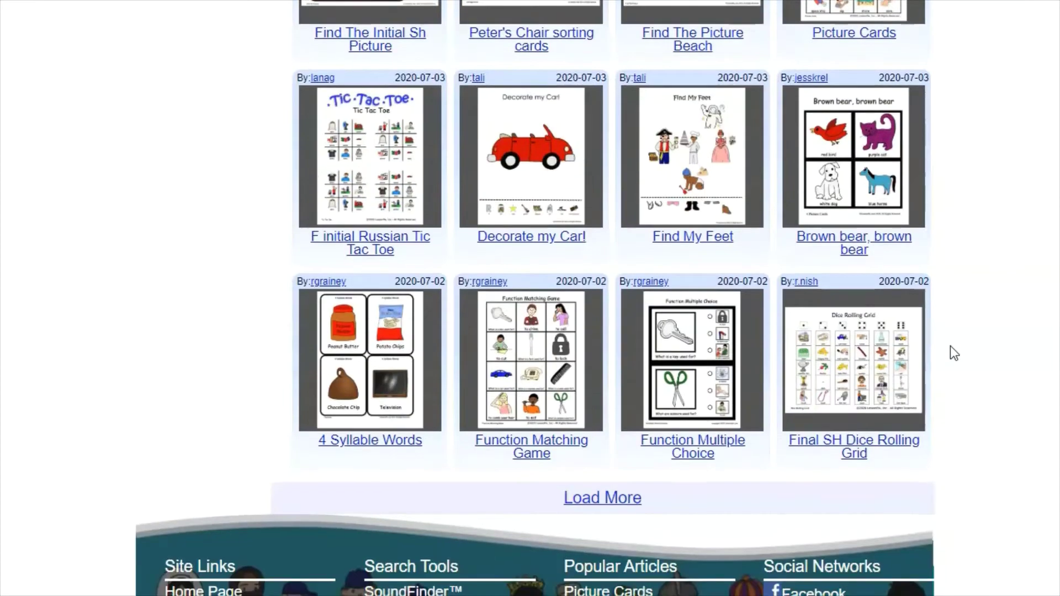
{"action": "left_click", "coordinate": [610, 498]}
{"action": "scroll", "coordinate": [991, 184], "scroll_direction": "down", "scroll_amount": 6}
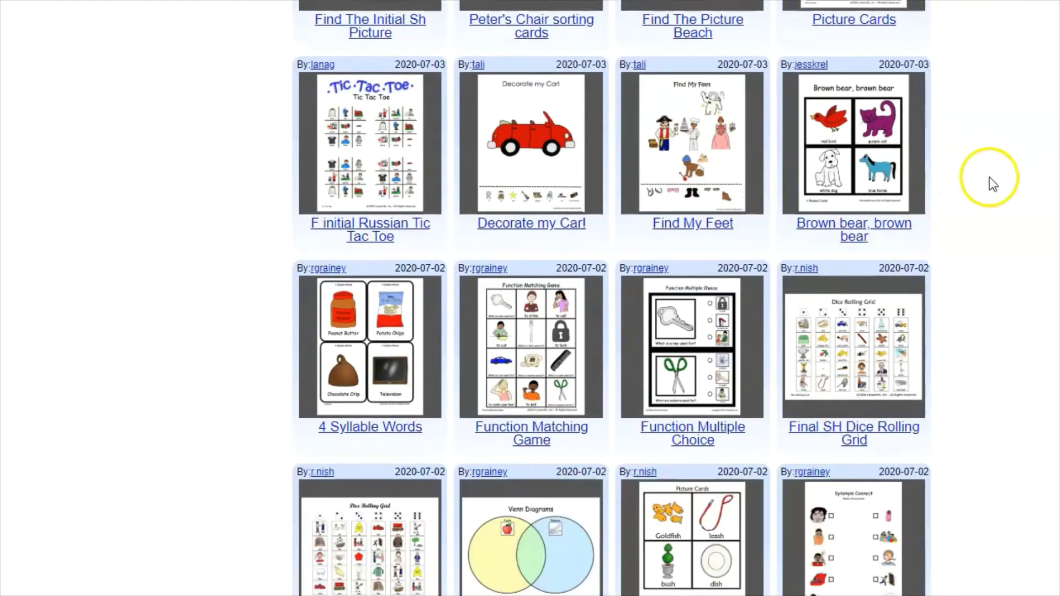
{"action": "scroll", "coordinate": [971, 199], "scroll_direction": "down", "scroll_amount": 5}
{"action": "scroll", "coordinate": [970, 202], "scroll_direction": "down", "scroll_amount": 3}
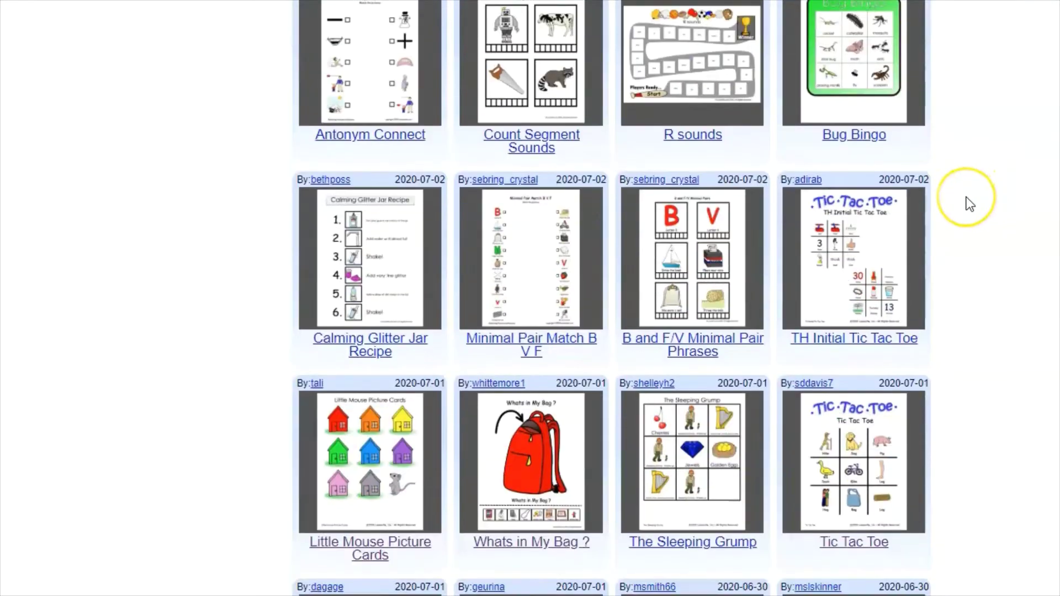
{"action": "scroll", "coordinate": [969, 205], "scroll_direction": "down", "scroll_amount": 8}
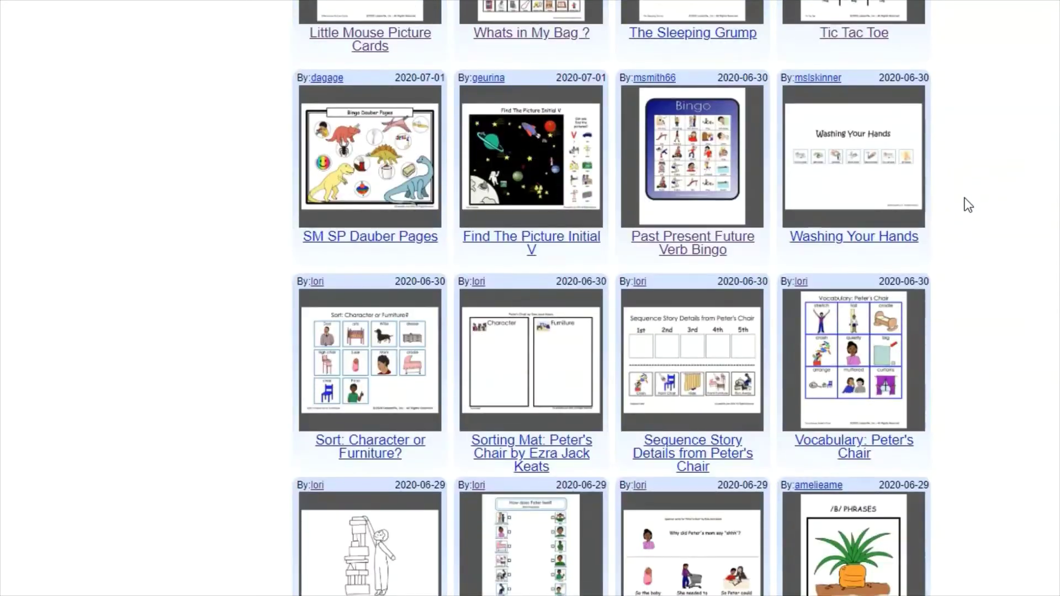
{"action": "scroll", "coordinate": [966, 203], "scroll_direction": "up", "scroll_amount": 18}
{"action": "scroll", "coordinate": [960, 212], "scroll_direction": "up", "scroll_amount": 20}
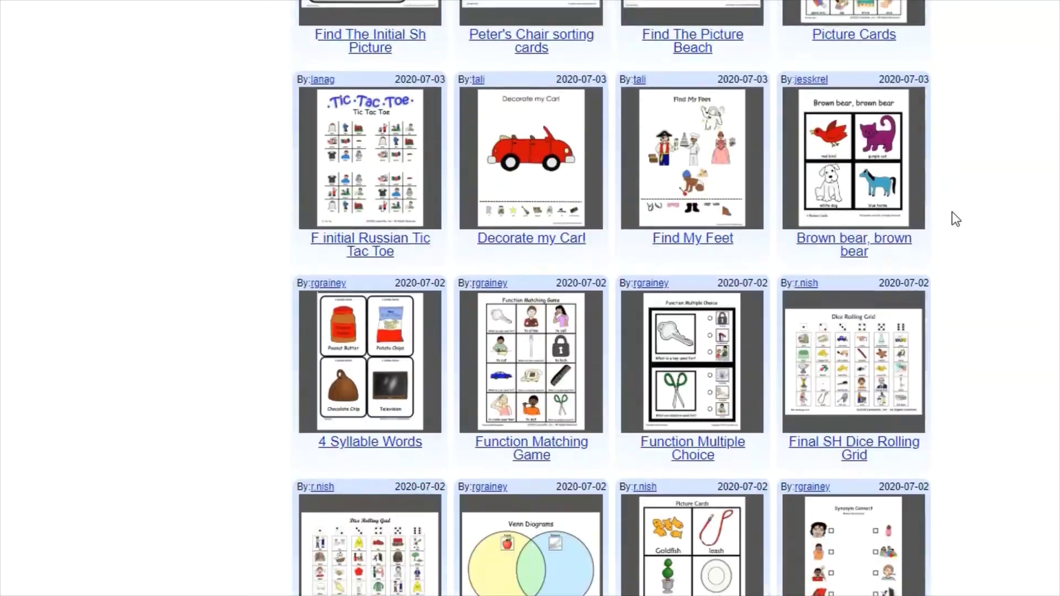
{"action": "scroll", "coordinate": [949, 213], "scroll_direction": "up", "scroll_amount": 7}
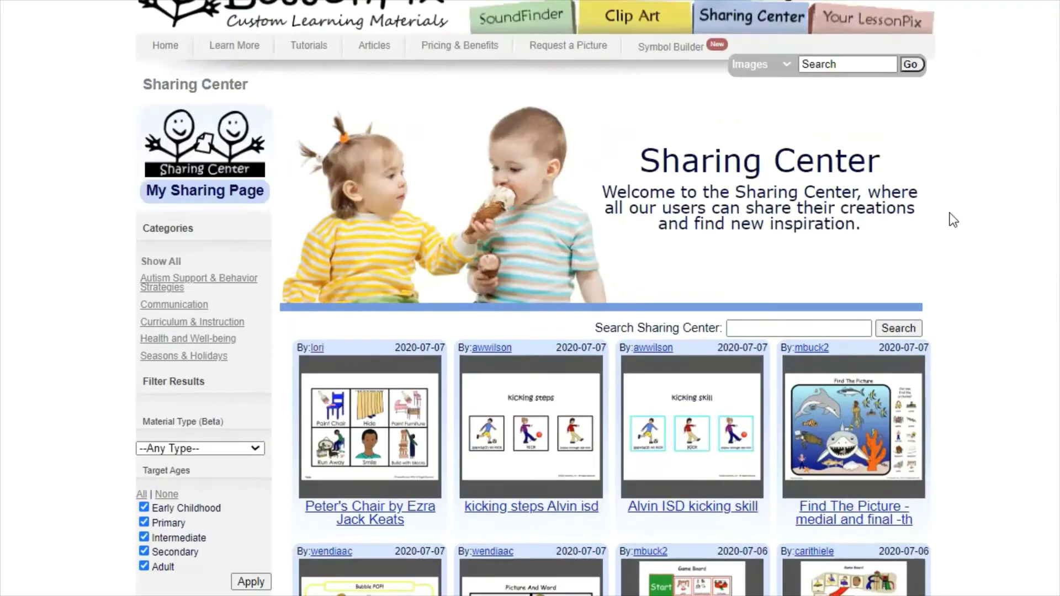
{"action": "left_click", "coordinate": [880, 252]}
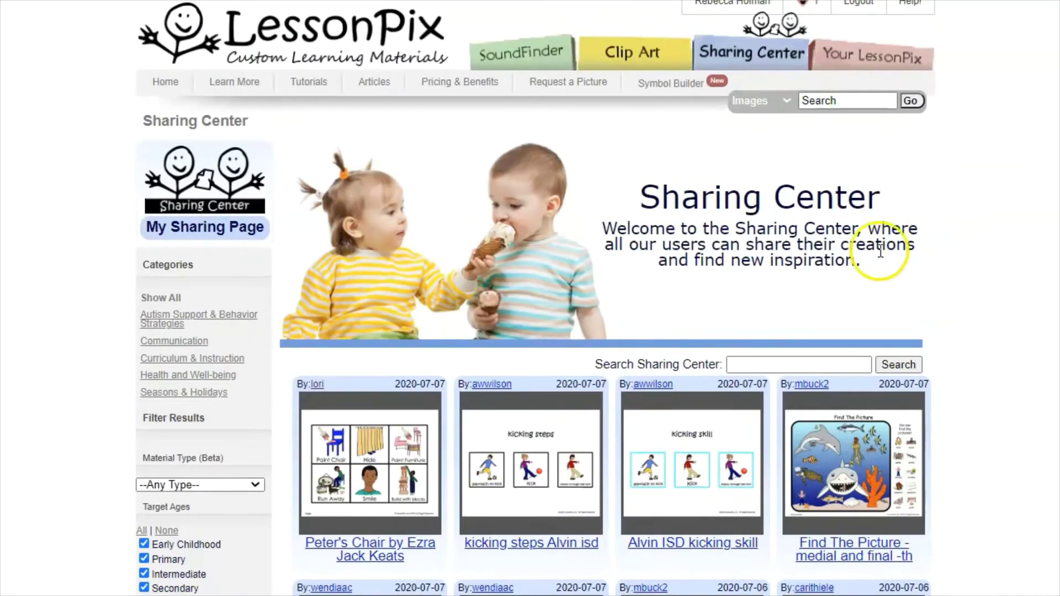
Set the site-wide search to look for Materials instead of images.
{"action": "left_click", "coordinate": [787, 103]}
{"action": "left_click", "coordinate": [765, 141]}
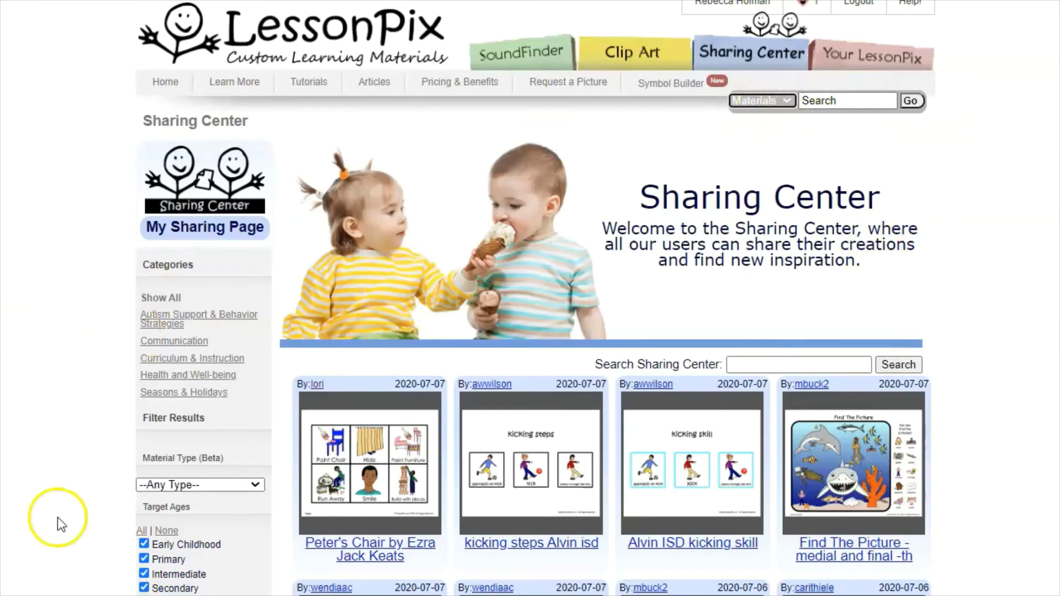
{"action": "mouse_move", "coordinate": [130, 250]}
{"action": "left_mouse_down"}
{"action": "mouse_move", "coordinate": [99, 403]}
{"action": "mouse_move", "coordinate": [146, 594]}
{"action": "mouse_move", "coordinate": [183, 245]}
{"action": "left_mouse_up"}
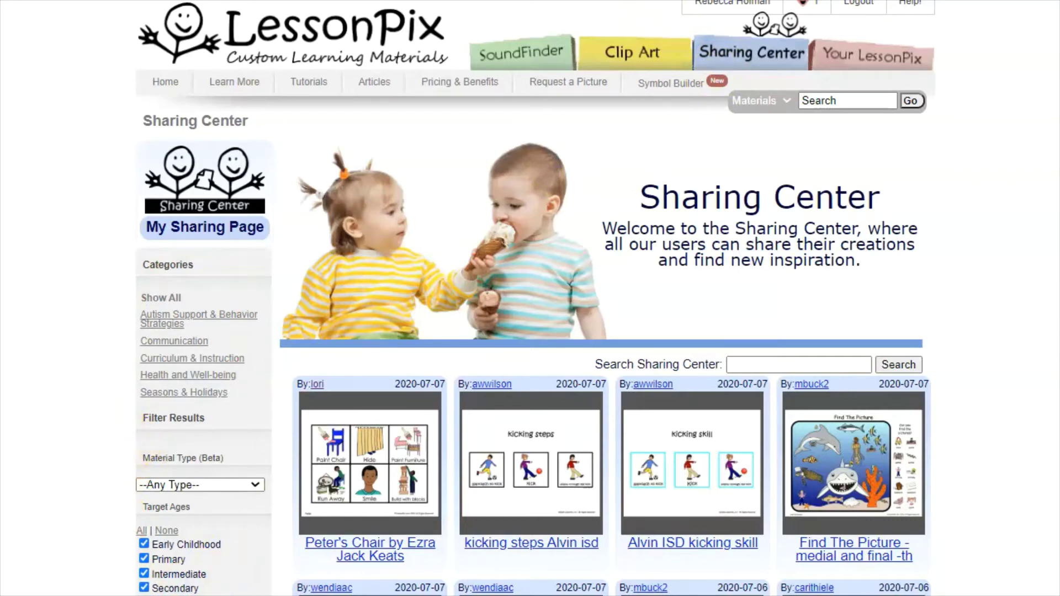
Filter the shared materials to the Contingency Map type and open the material Peter's Feelings Changed.
{"action": "left_click", "coordinate": [257, 485]}
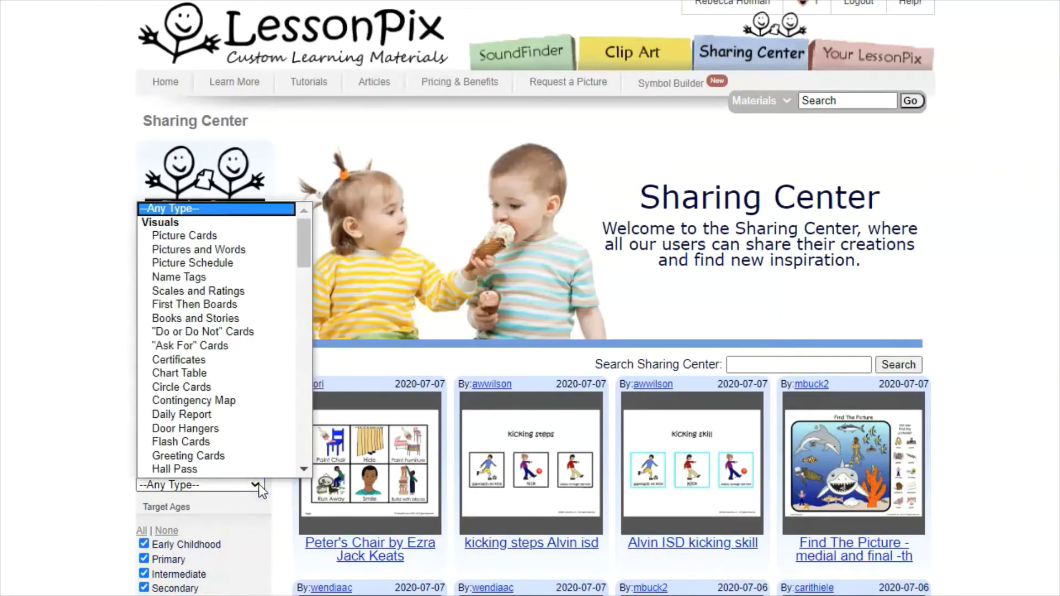
{"action": "scroll", "coordinate": [237, 392], "scroll_direction": "down", "scroll_amount": 1}
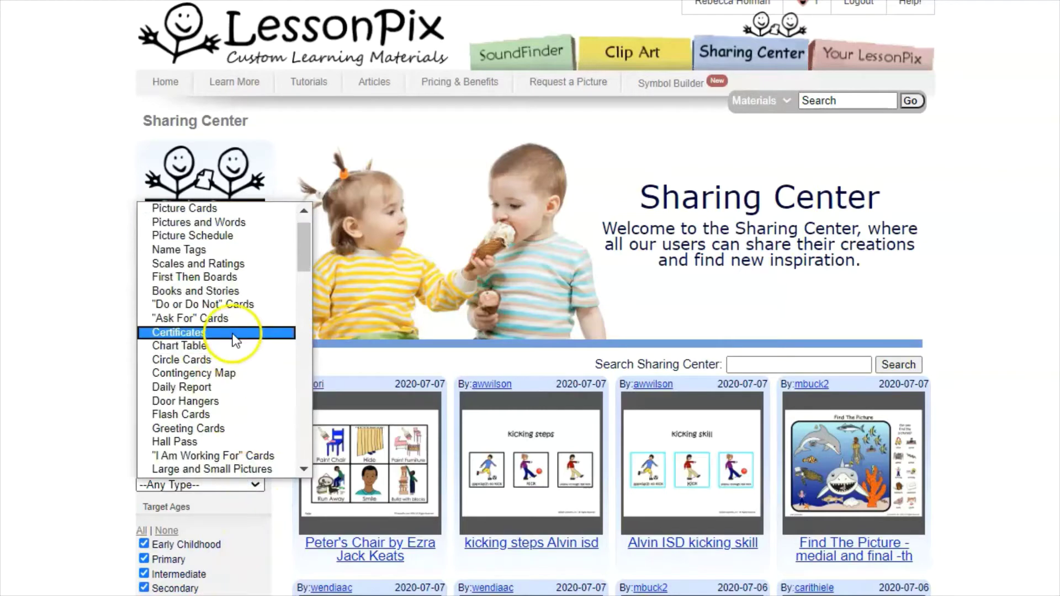
{"action": "left_click", "coordinate": [237, 373]}
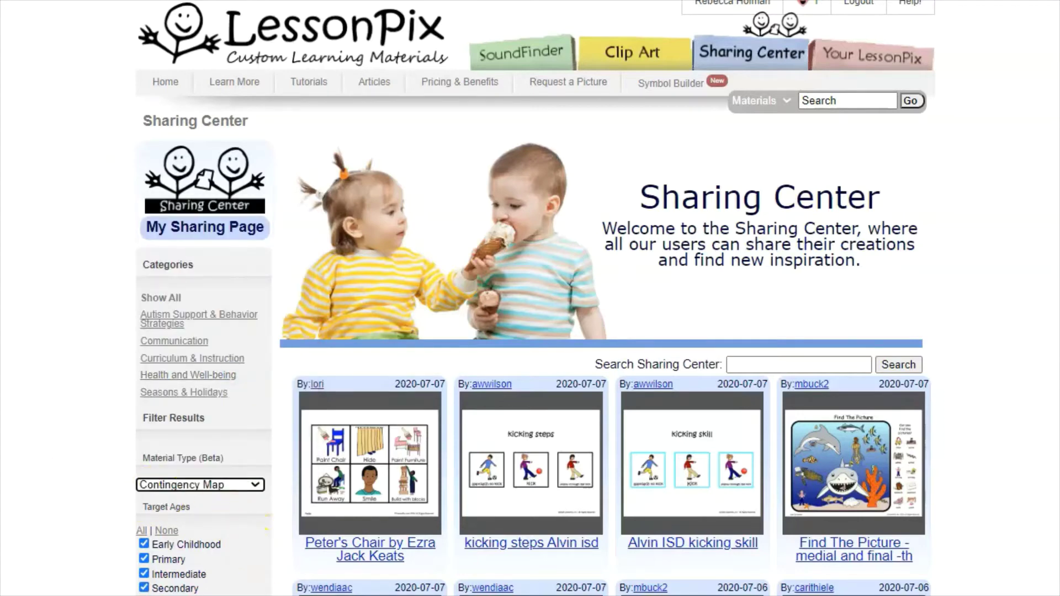
{"action": "scroll", "coordinate": [456, 534], "scroll_direction": "down", "scroll_amount": 5}
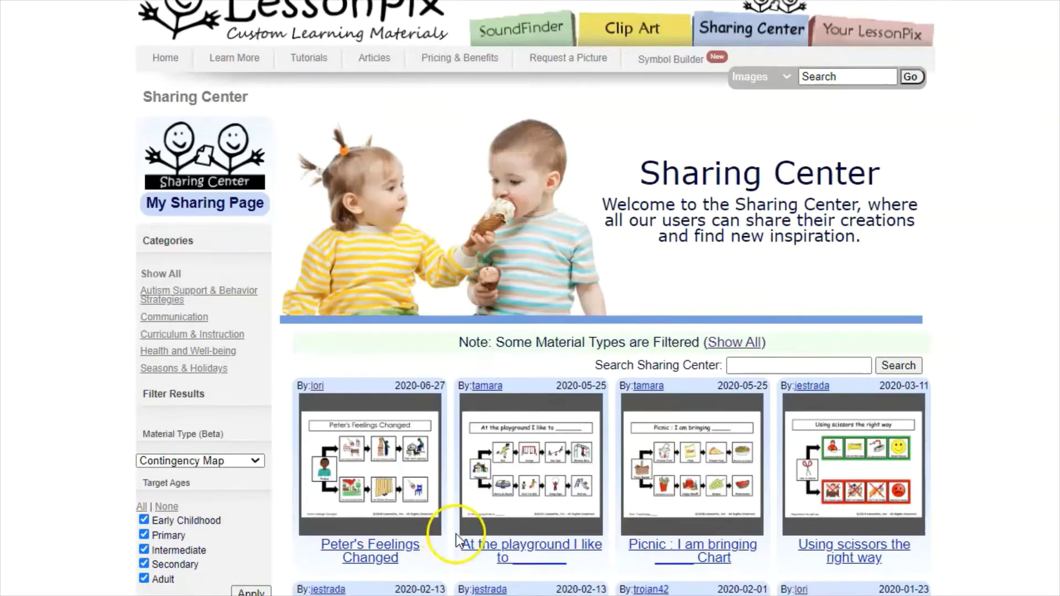
{"action": "scroll", "coordinate": [397, 509], "scroll_direction": "up", "scroll_amount": 5}
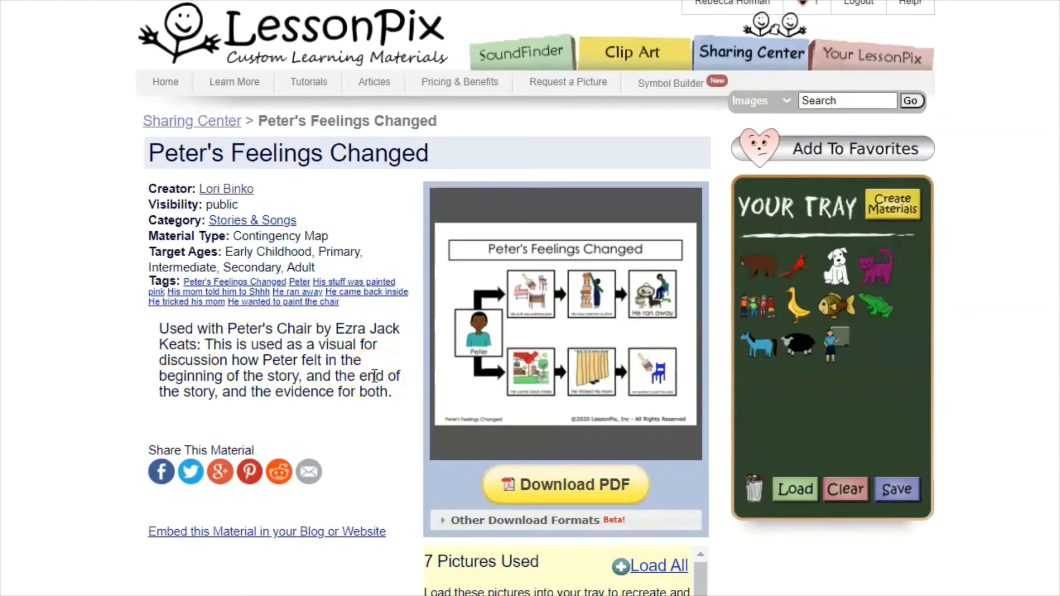
Empty the tray and load all the pictures used in Peter's Feelings Changed into it.
{"action": "left_click", "coordinate": [842, 489]}
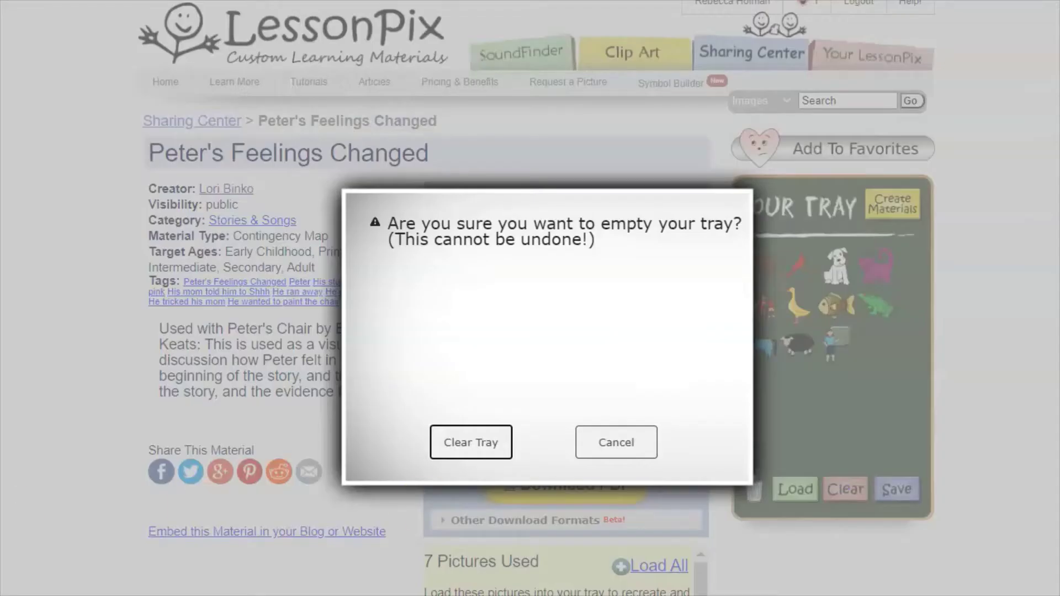
{"action": "left_click", "coordinate": [463, 458]}
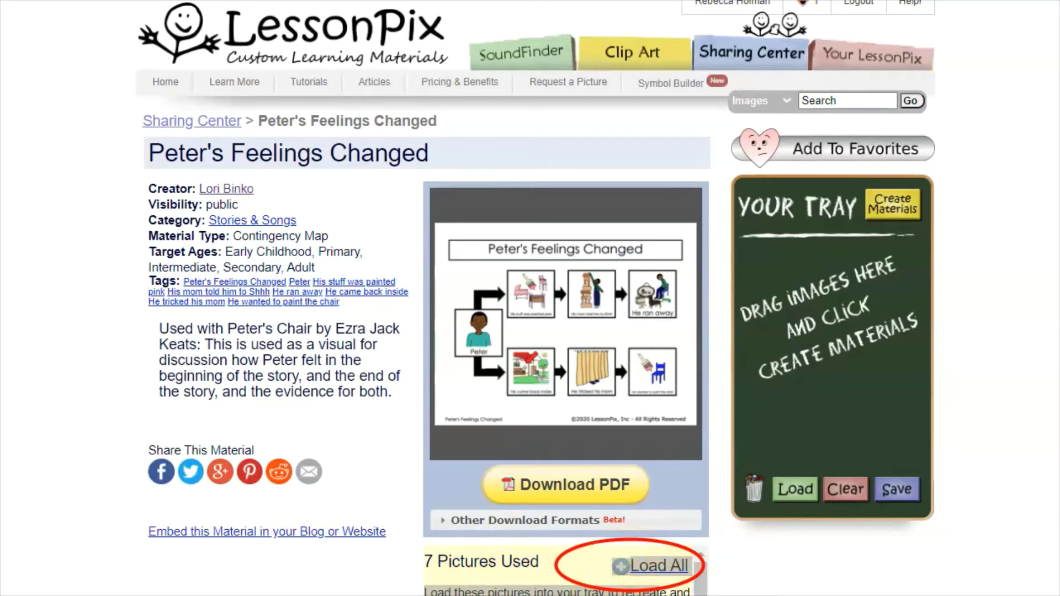
{"action": "left_click_drag", "start_coordinate": [611, 568], "coordinate": [658, 592]}
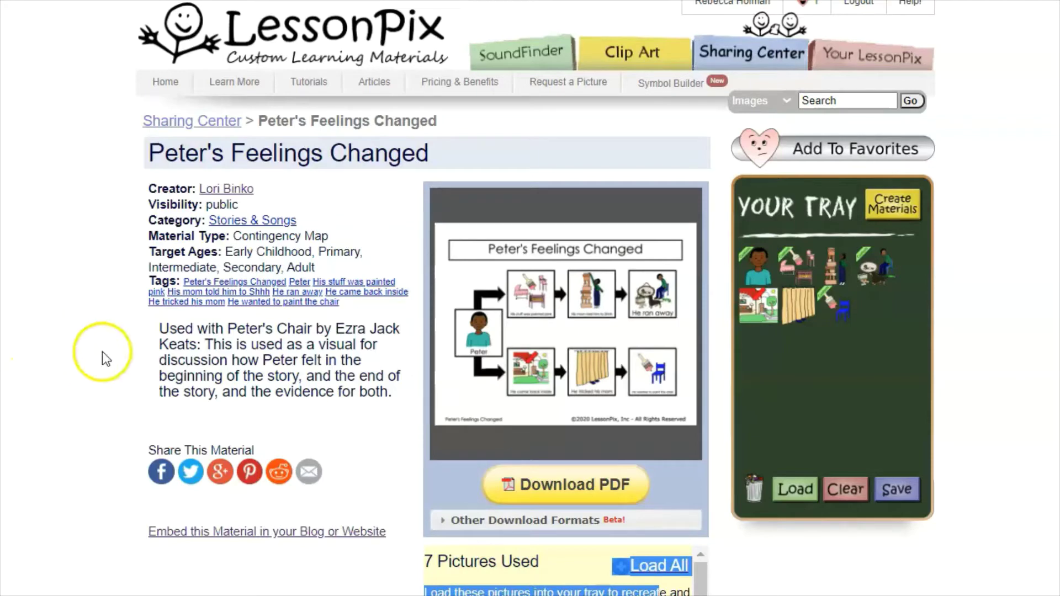
Start creating a Contingency Map from the tray pictures, finding the type by searching for "con", and proceed to the picture details.
{"action": "left_click", "coordinate": [883, 205]}
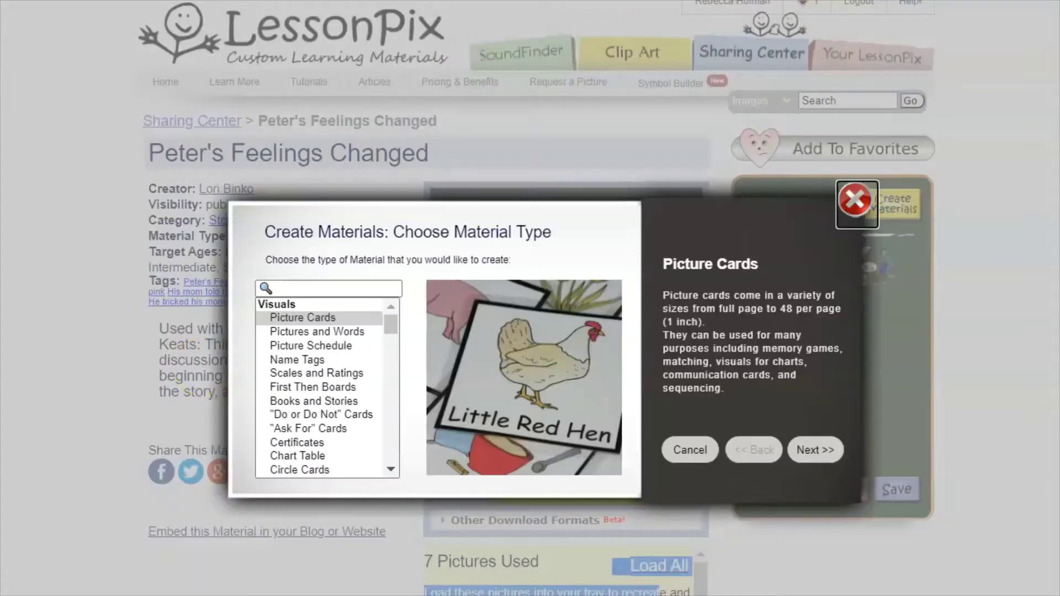
{"action": "left_click", "coordinate": [305, 288]}
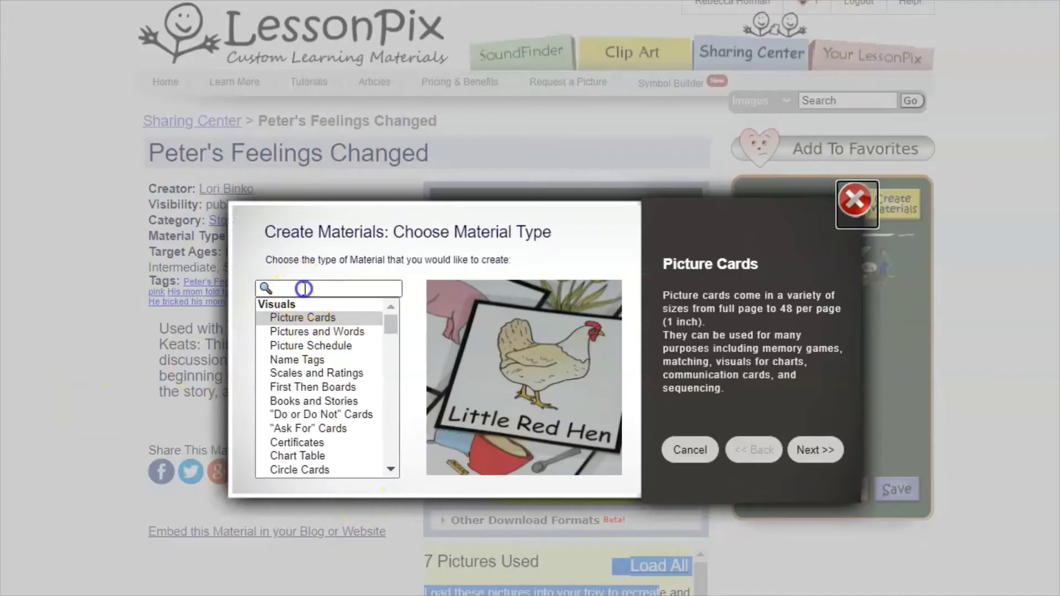
{"action": "type", "text": "con"}
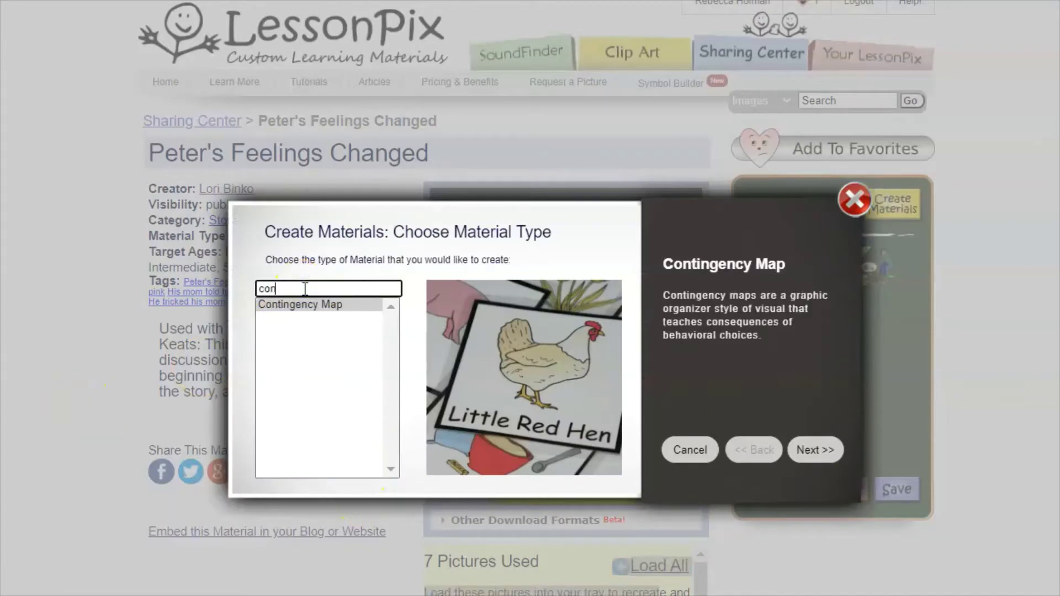
{"action": "left_click", "coordinate": [330, 306]}
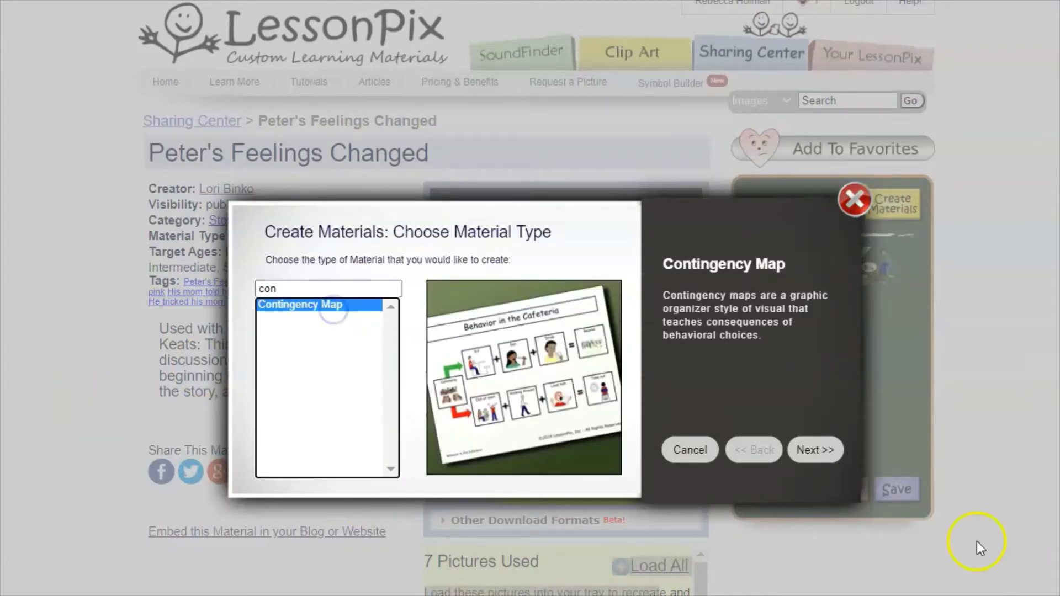
{"action": "left_click", "coordinate": [814, 452]}
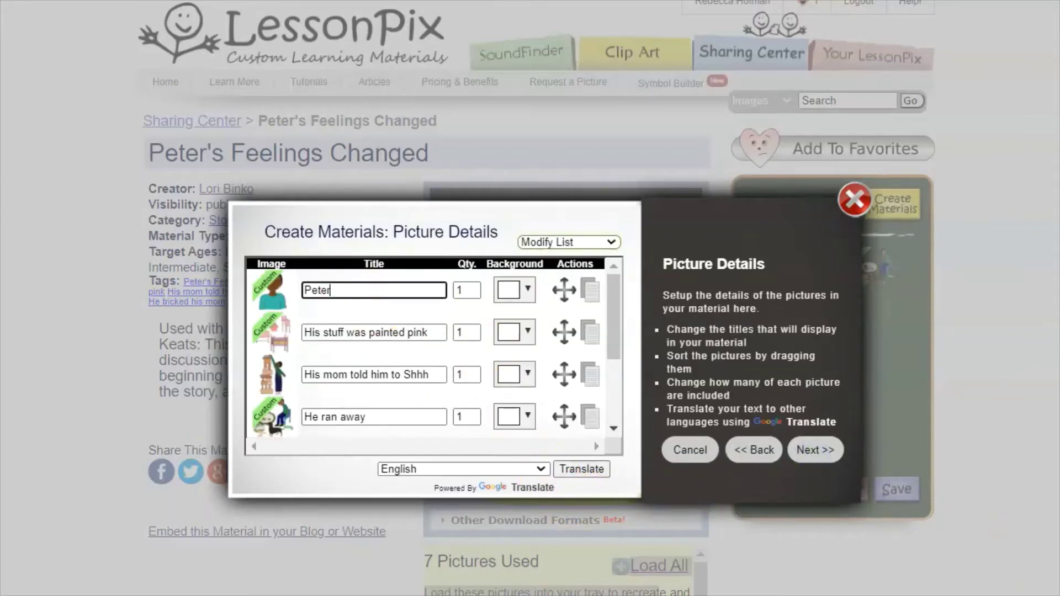
Replace the title of the first picture, the boy, with a different first name.
{"action": "double_click", "coordinate": [312, 290]}
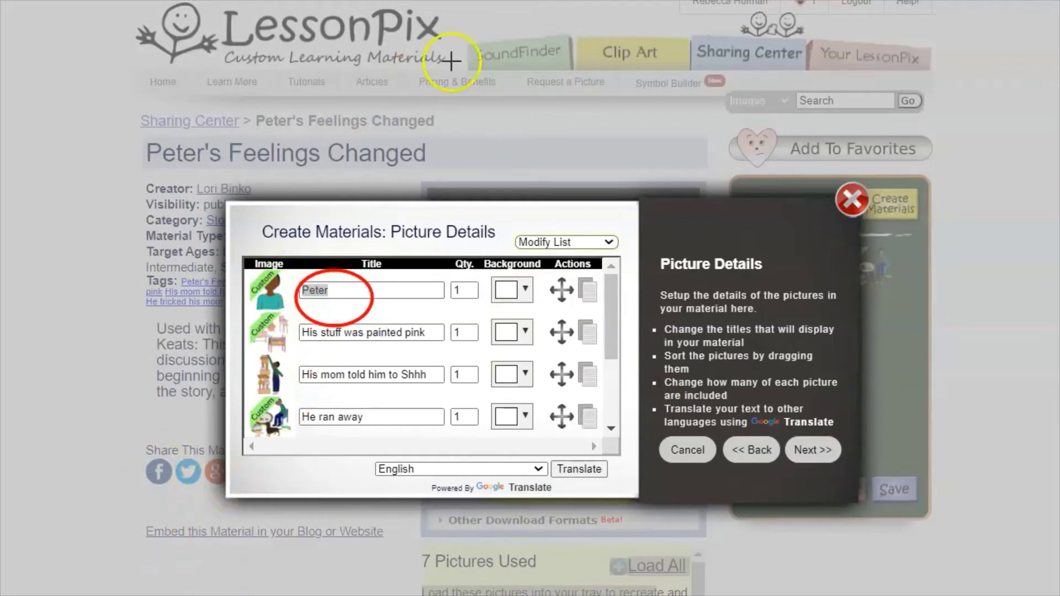
{"action": "double_click", "coordinate": [312, 291]}
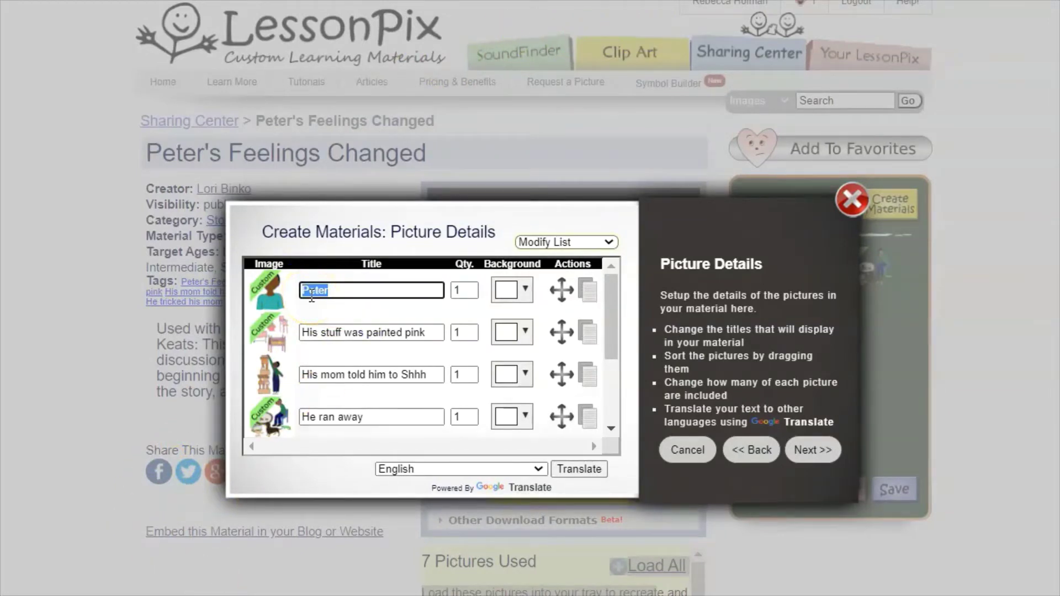
{"action": "type", "text": "Tom"}
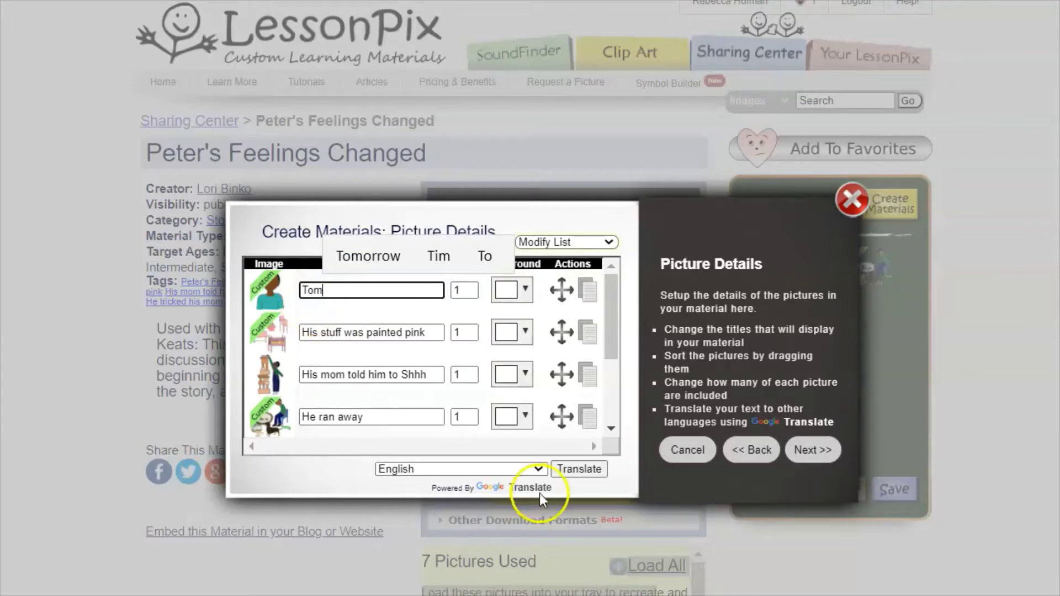
Proceed to the Contingency Map options and close the material wizard.
{"action": "left_click", "coordinate": [809, 446]}
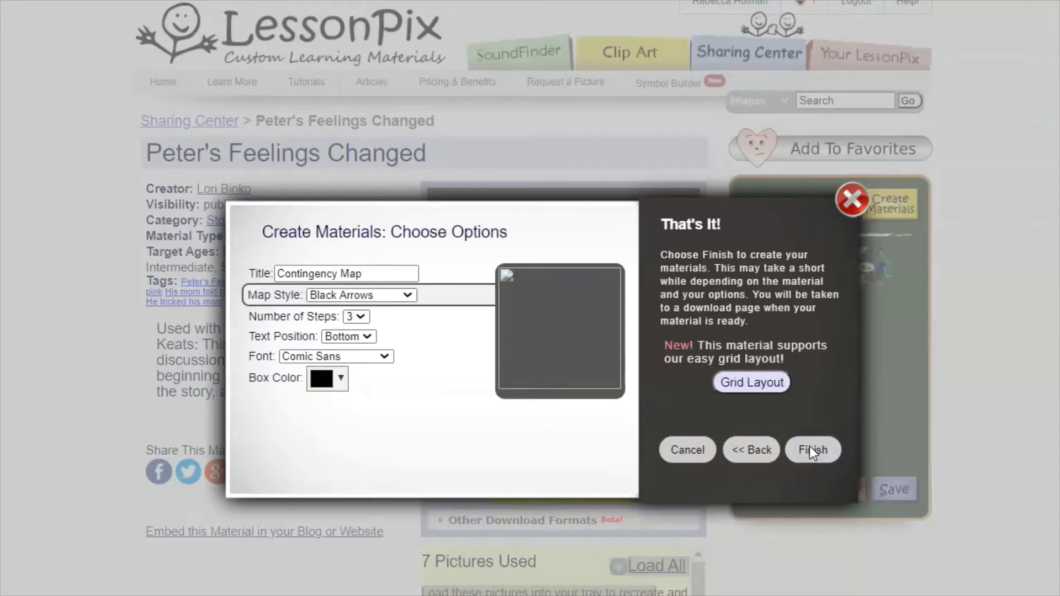
{"action": "left_click", "coordinate": [805, 464]}
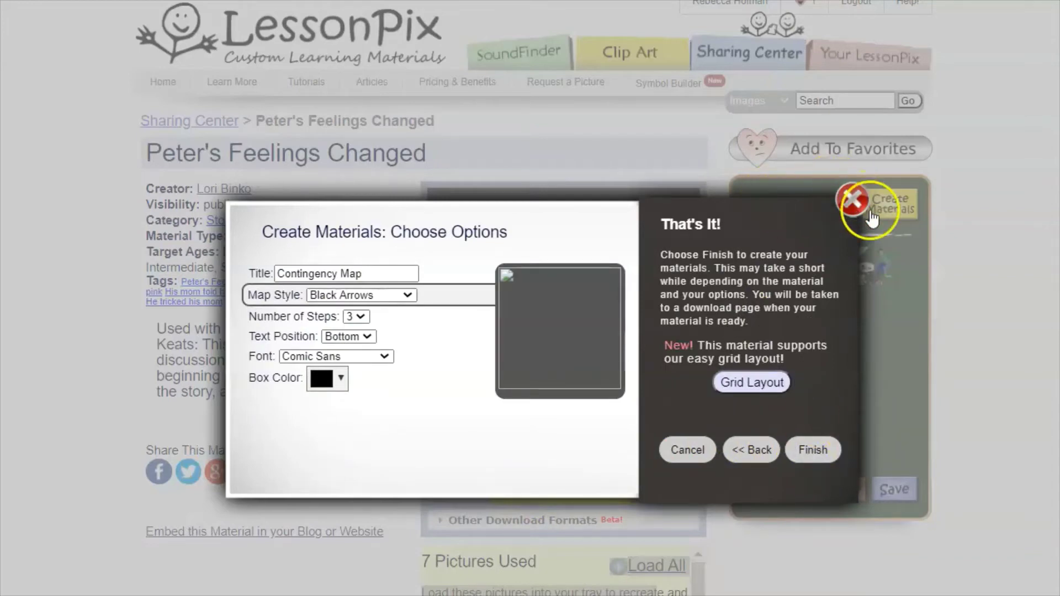
{"action": "left_click", "coordinate": [852, 200]}
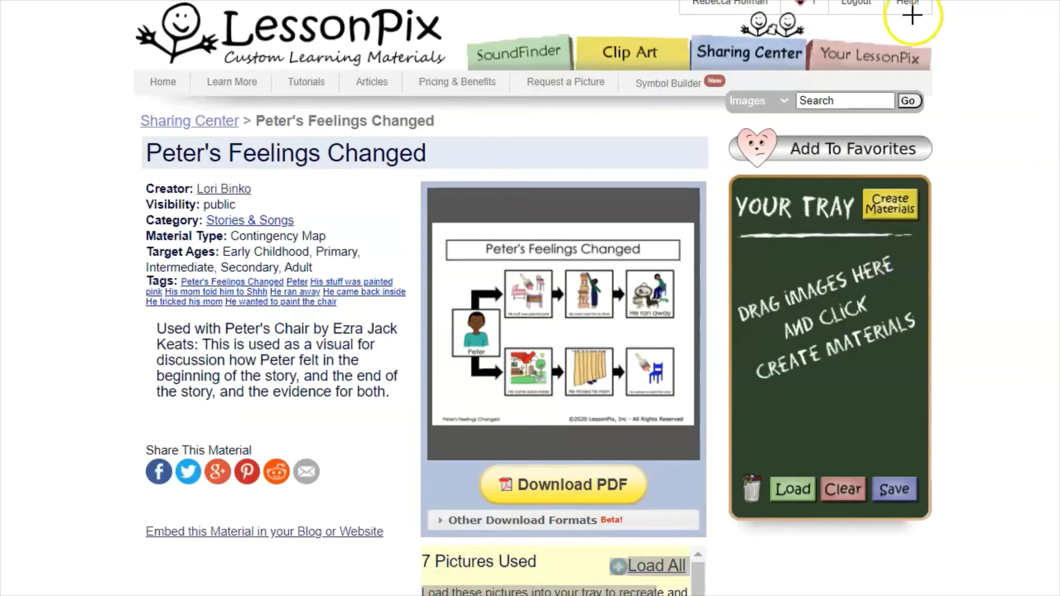
Open the Your LessonPix dashboard and look over its created materials, saved trays, and photo and custom symbol sections.
{"action": "left_click_drag", "start_coordinate": [817, 41], "coordinate": [933, 100]}
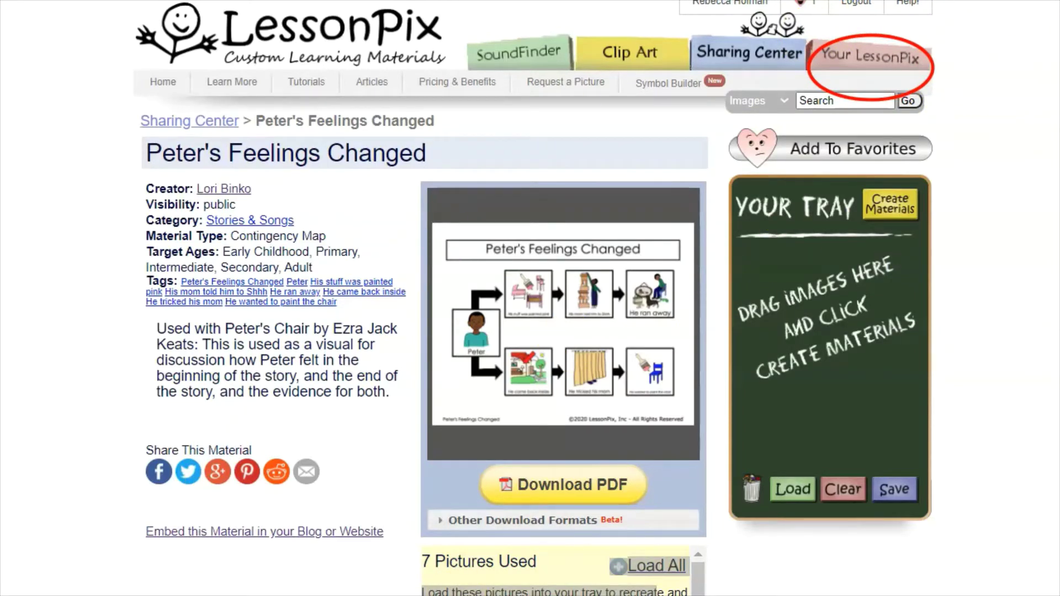
{"action": "left_click", "coordinate": [842, 54]}
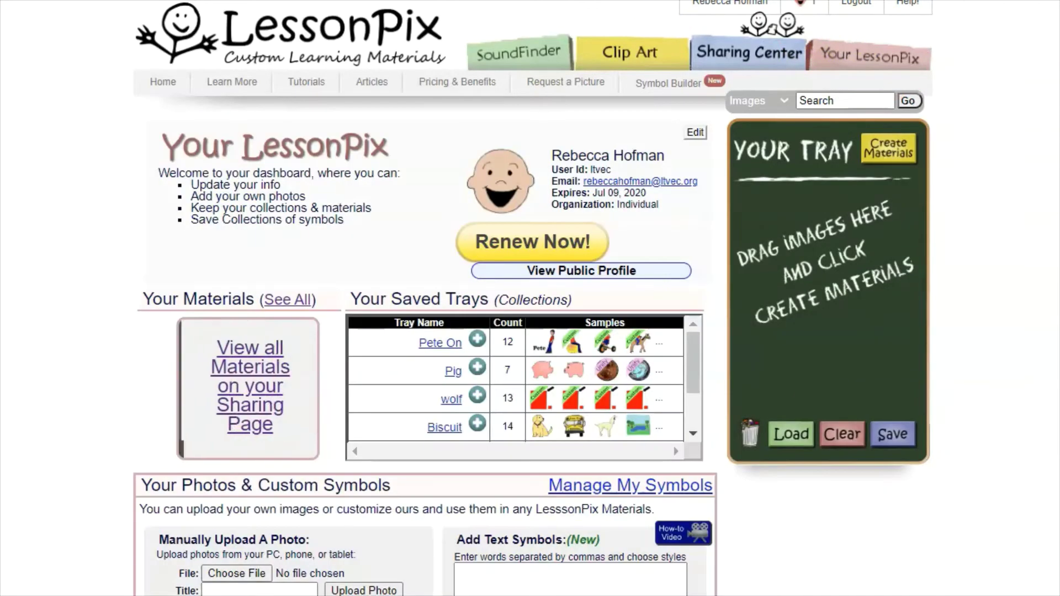
{"action": "scroll", "coordinate": [424, 298], "scroll_direction": "down", "scroll_amount": 14}
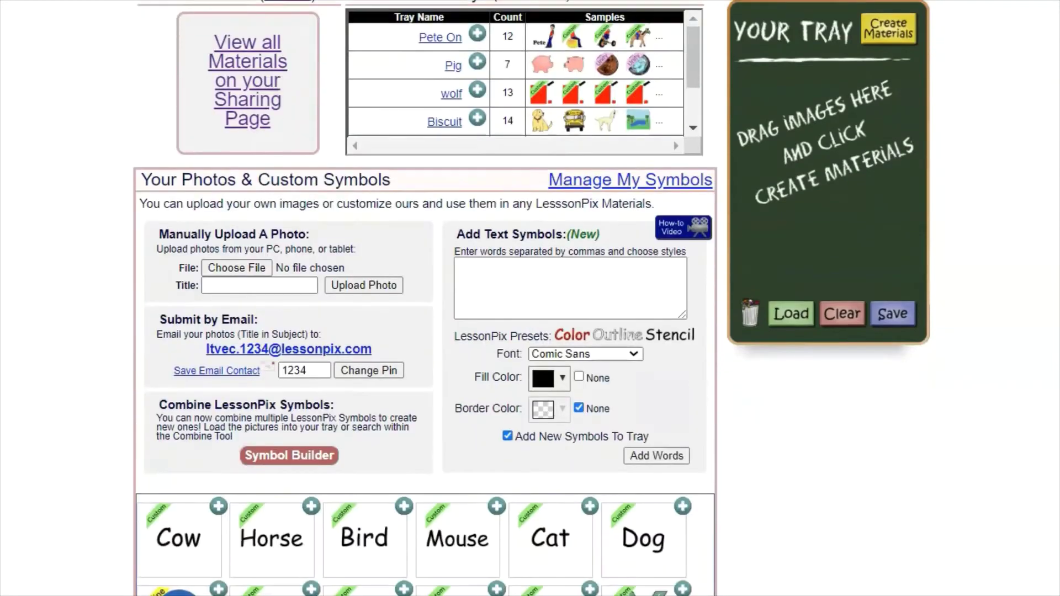
{"action": "scroll", "coordinate": [424, 298], "scroll_direction": "up", "scroll_amount": 14}
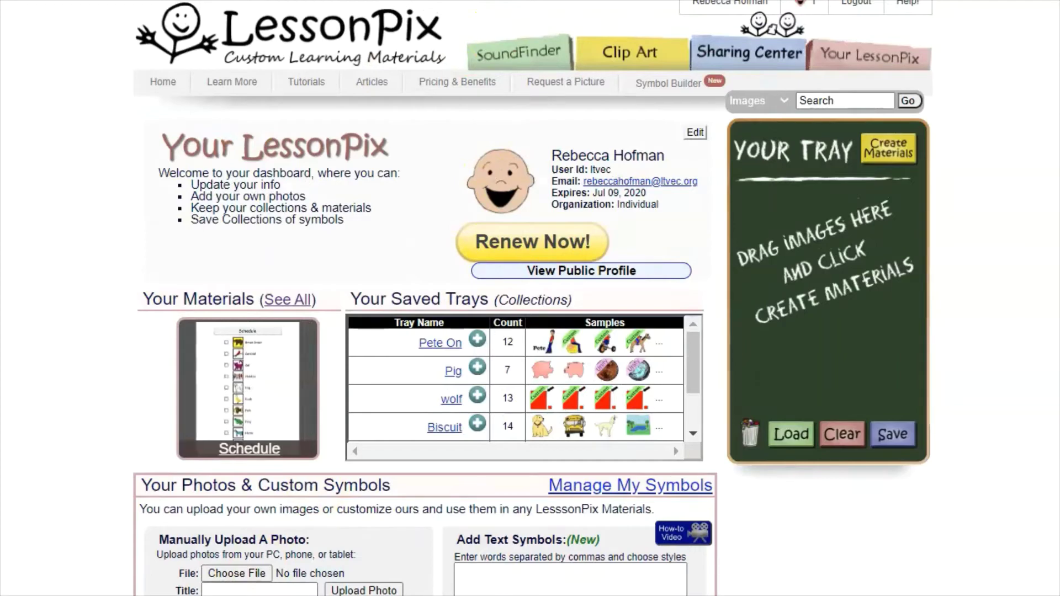
{"action": "mouse_move", "coordinate": [119, 306]}
{"action": "left_mouse_down"}
{"action": "mouse_move", "coordinate": [284, 470]}
{"action": "mouse_move", "coordinate": [326, 476]}
{"action": "left_mouse_up"}
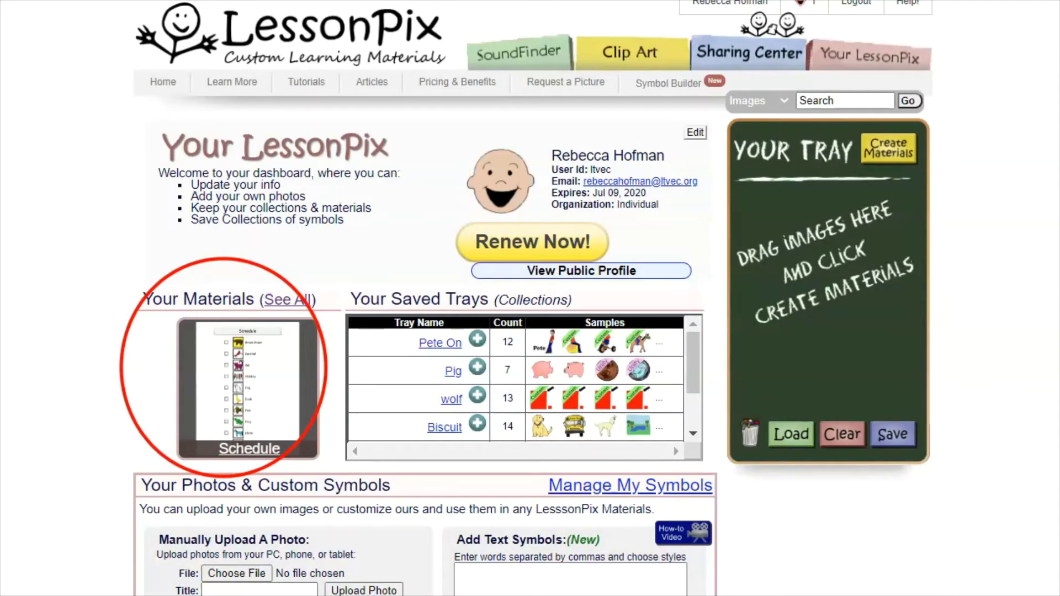
Look over the dashboard's saved trays, photo upload and email submission options, and the collection of custom symbols.
{"action": "left_click", "coordinate": [638, 13]}
{"action": "mouse_move", "coordinate": [307, 260]}
{"action": "left_mouse_down"}
{"action": "mouse_move", "coordinate": [492, 456]}
{"action": "mouse_move", "coordinate": [722, 473]}
{"action": "left_mouse_up"}
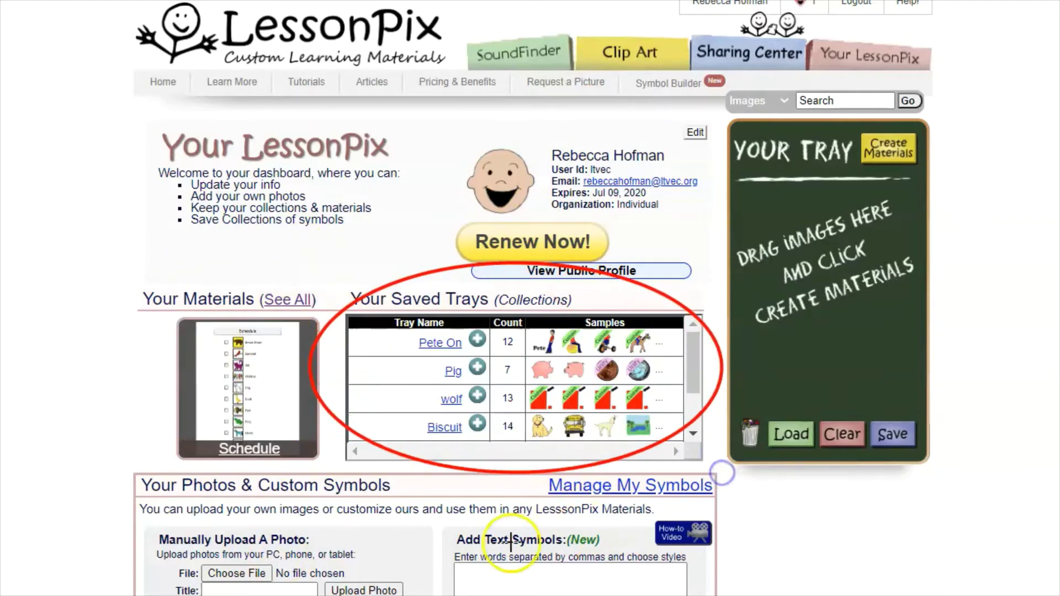
{"action": "left_click", "coordinate": [651, 13]}
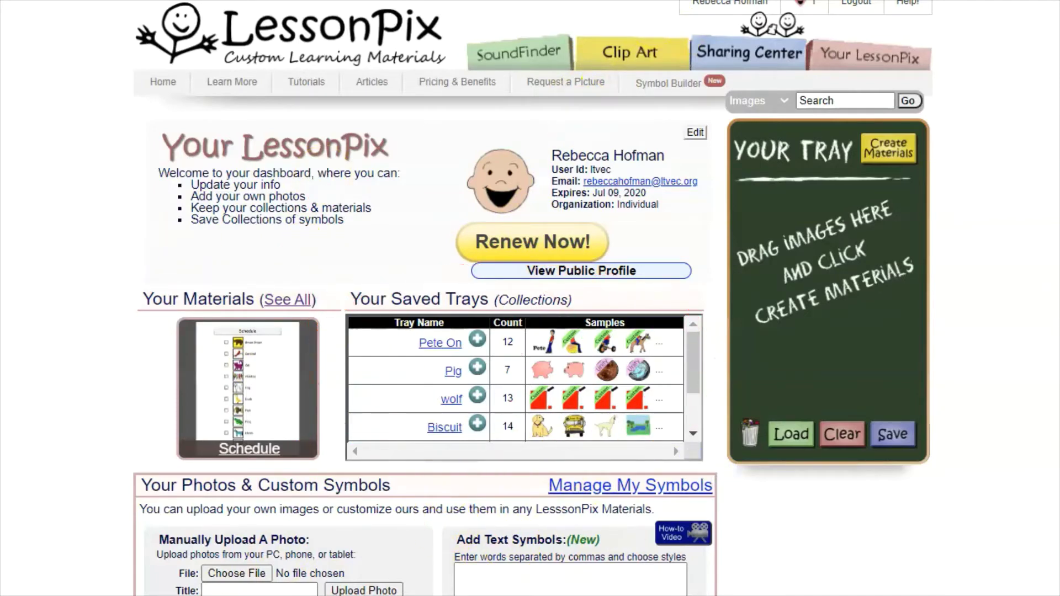
{"action": "scroll", "coordinate": [85, 380], "scroll_direction": "down", "scroll_amount": 5}
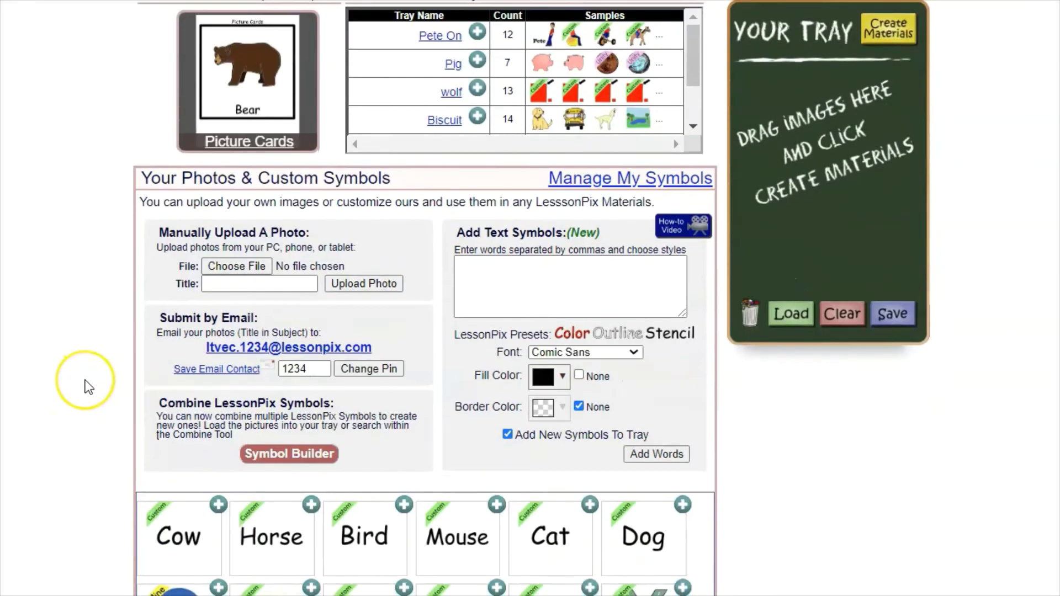
{"action": "scroll", "coordinate": [85, 379], "scroll_direction": "down", "scroll_amount": 2}
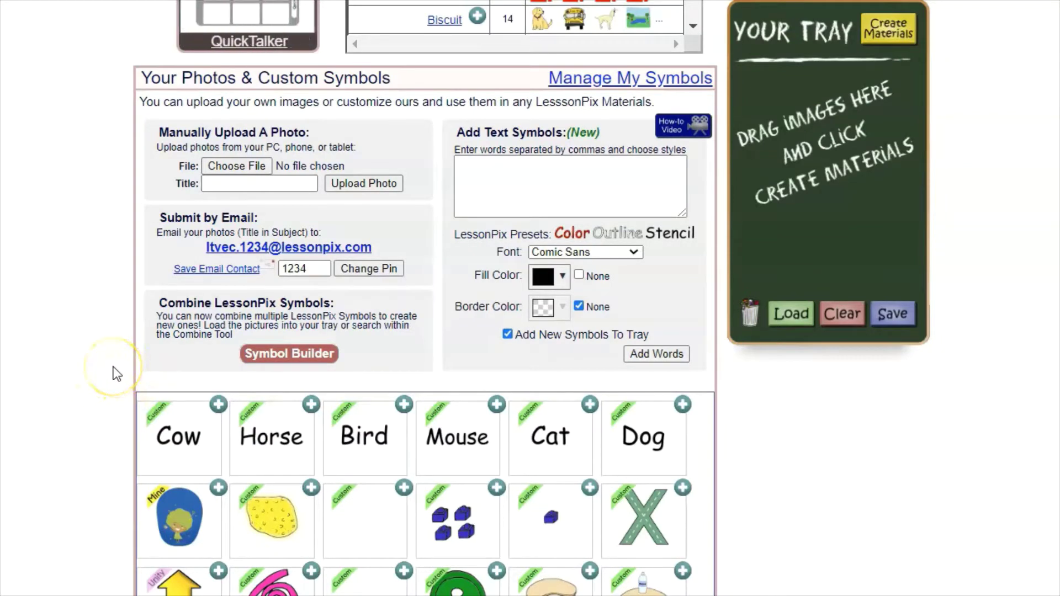
{"action": "scroll", "coordinate": [117, 373], "scroll_direction": "down", "scroll_amount": 2}
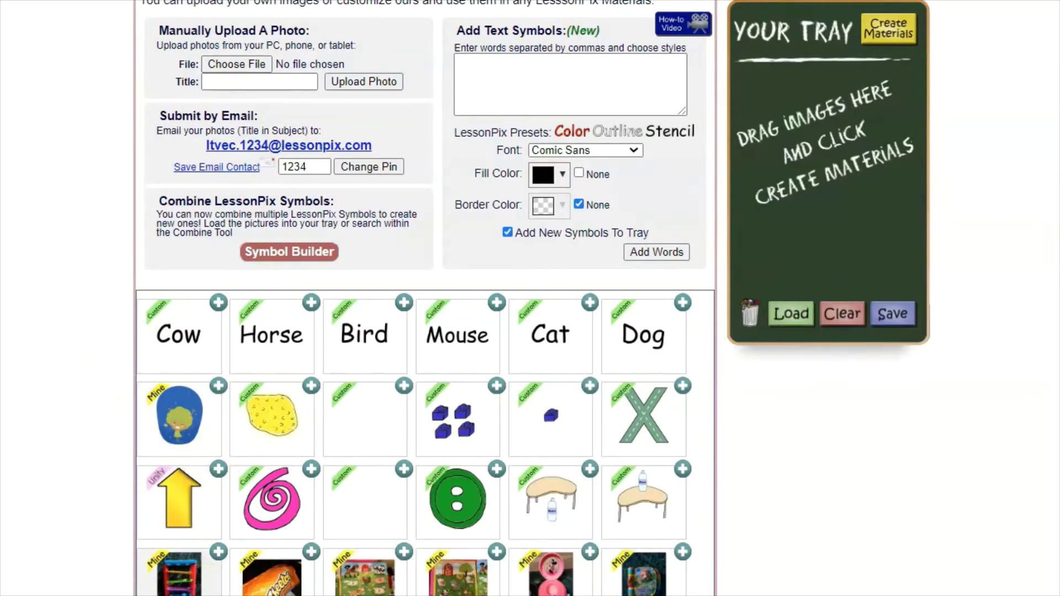
{"action": "mouse_move", "coordinate": [237, 18]}
{"action": "left_mouse_down"}
{"action": "mouse_move", "coordinate": [371, 111]}
{"action": "mouse_move", "coordinate": [336, 25]}
{"action": "left_mouse_up"}
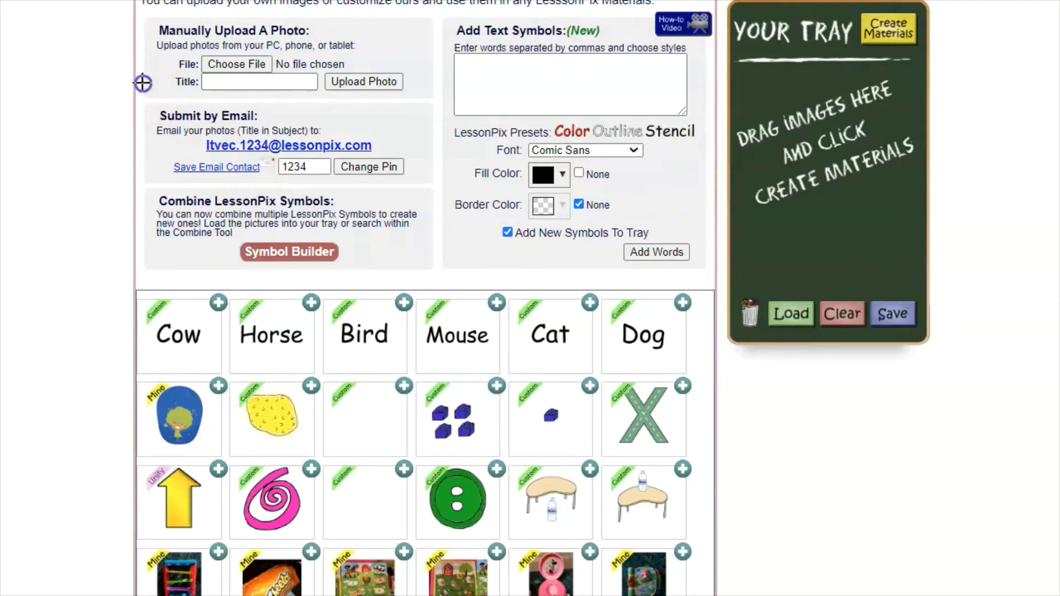
{"action": "left_click_drag", "start_coordinate": [165, 110], "coordinate": [403, 231]}
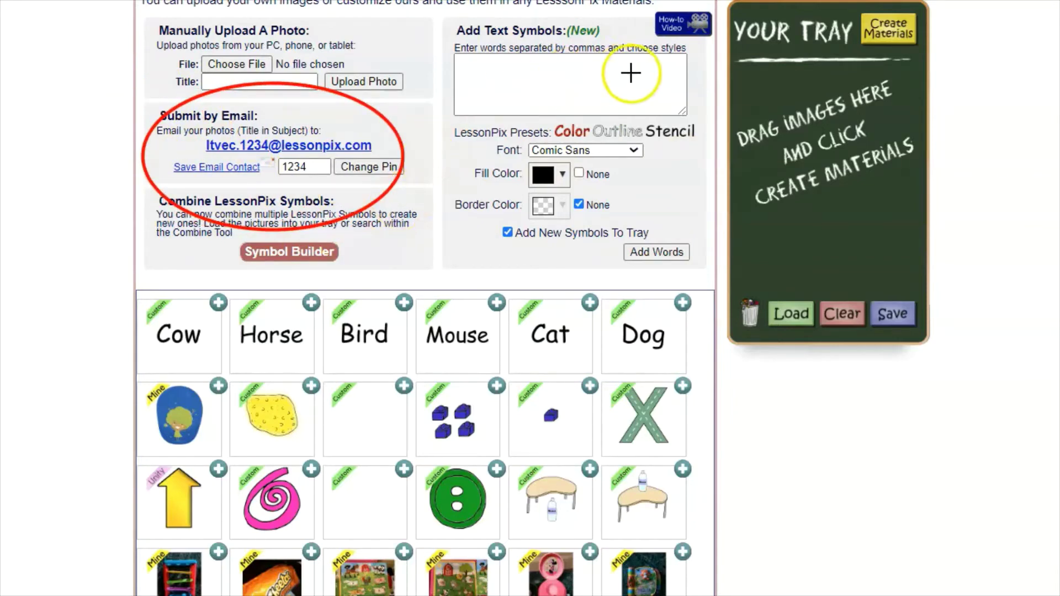
{"action": "key", "text": "e"}
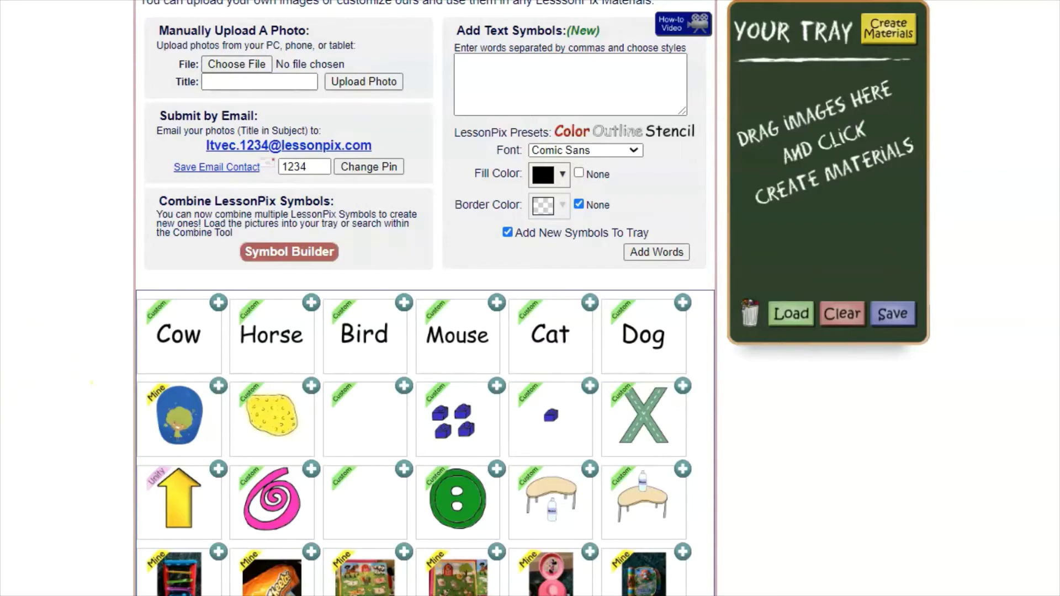
{"action": "scroll", "coordinate": [107, 474], "scroll_direction": "down", "scroll_amount": 4}
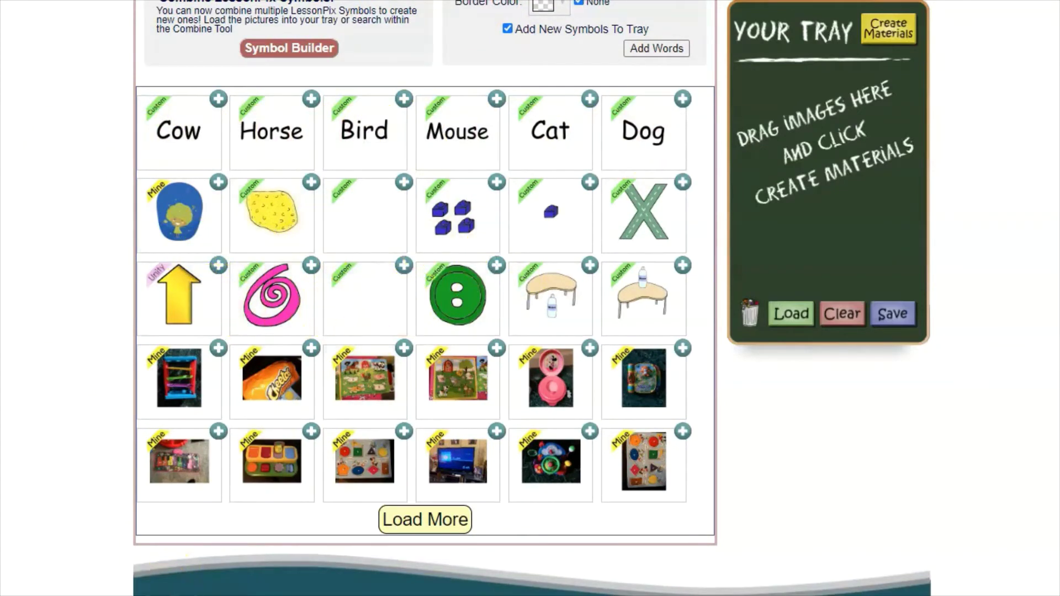
{"action": "mouse_move", "coordinate": [485, 235]}
{"action": "left_mouse_down"}
{"action": "mouse_move", "coordinate": [588, 353]}
{"action": "mouse_move", "coordinate": [703, 358]}
{"action": "left_mouse_up"}
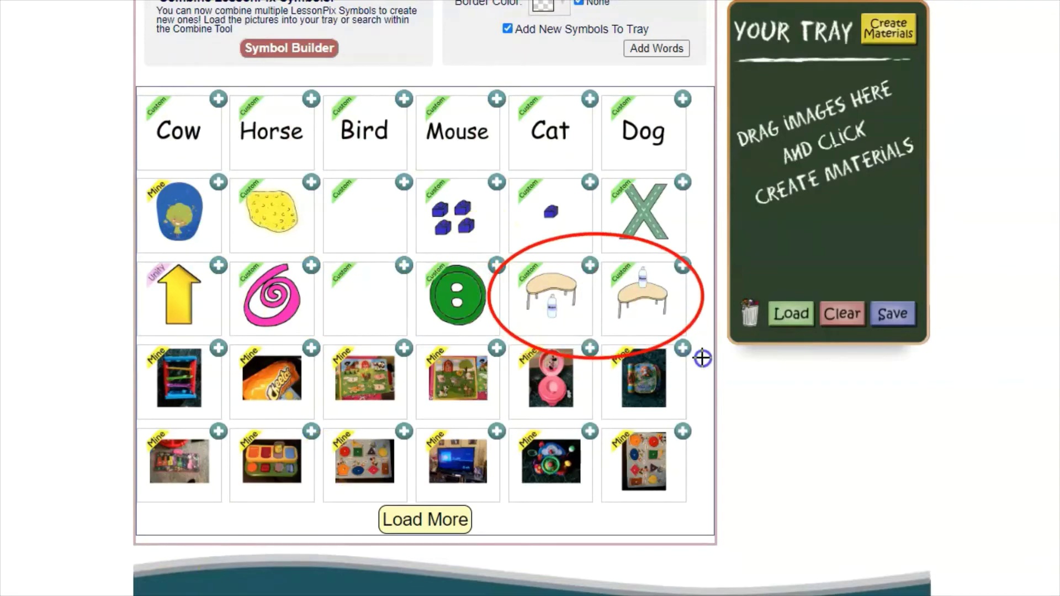
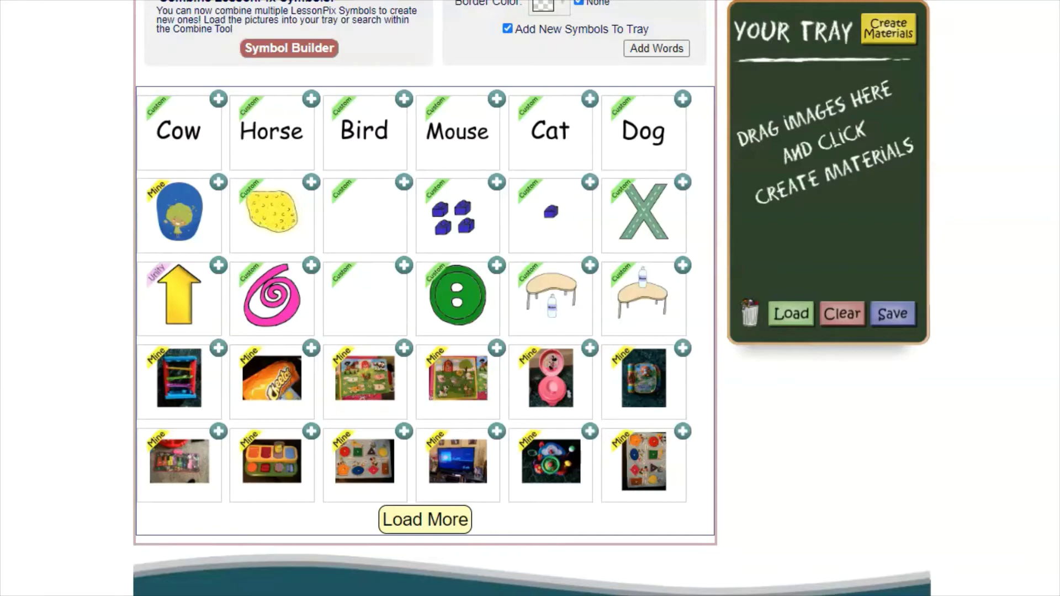
{"action": "scroll", "coordinate": [135, 433], "scroll_direction": "up", "scroll_amount": 5}
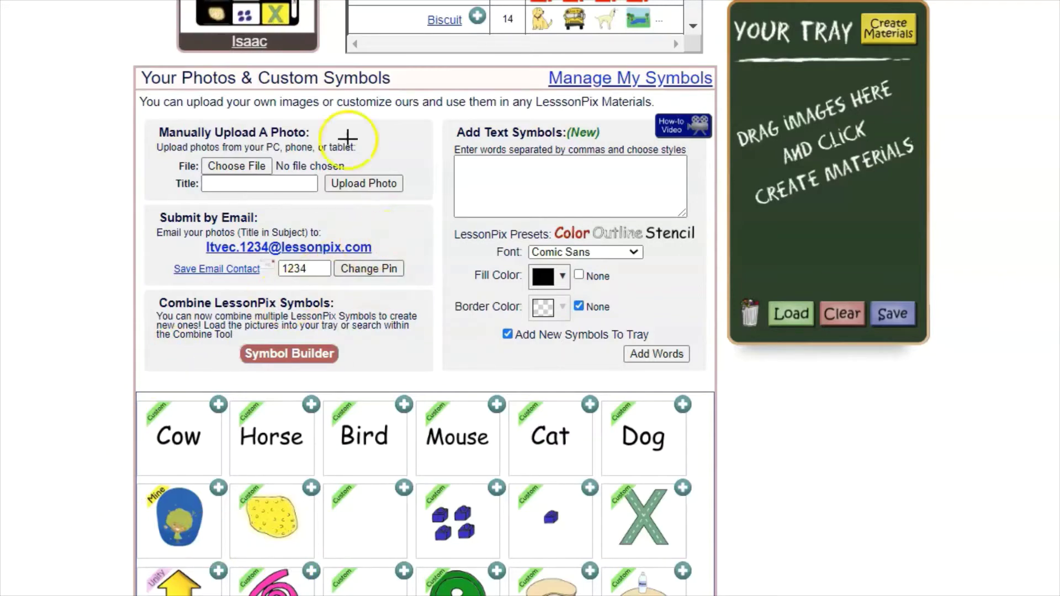
Enter Goat, Rat as new text symbols, check the font choices, and add the words.
{"action": "mouse_move", "coordinate": [431, 95]}
{"action": "left_mouse_down"}
{"action": "mouse_move", "coordinate": [490, 256]}
{"action": "mouse_move", "coordinate": [734, 397]}
{"action": "left_mouse_up"}
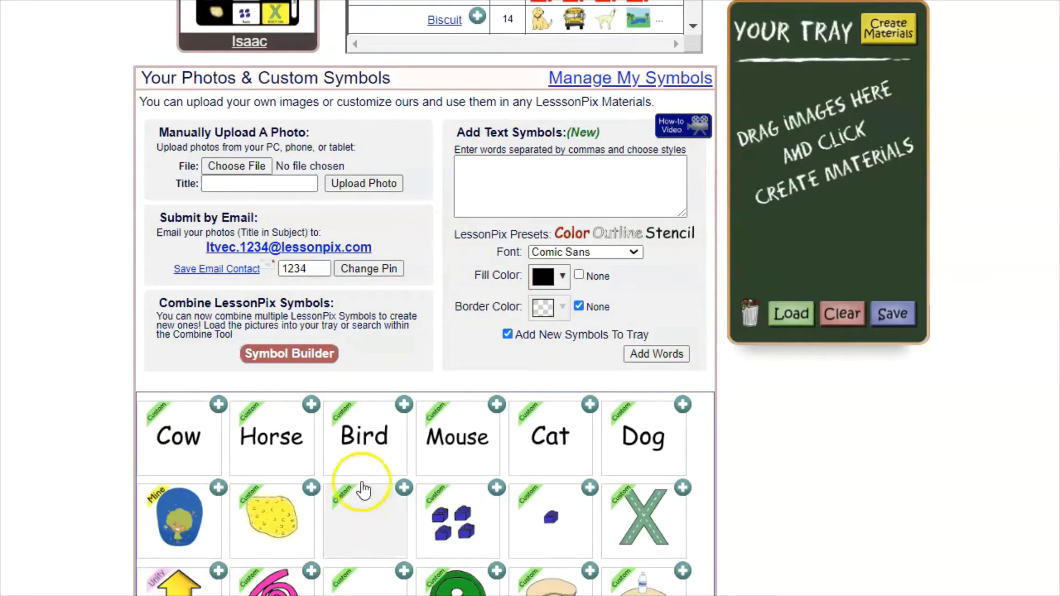
{"action": "left_click", "coordinate": [484, 182]}
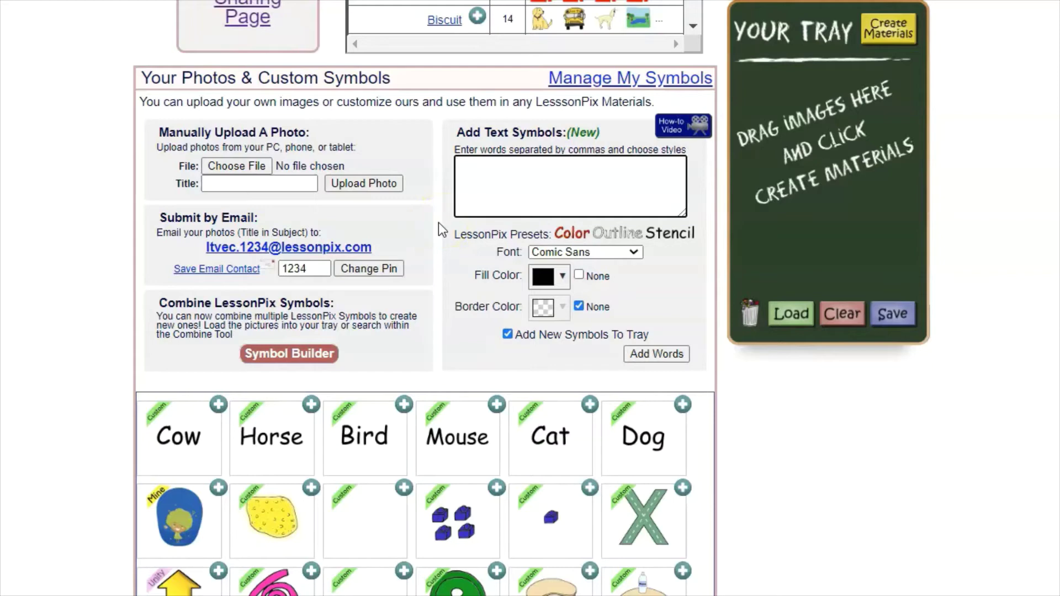
{"action": "type", "text": "Goat"}
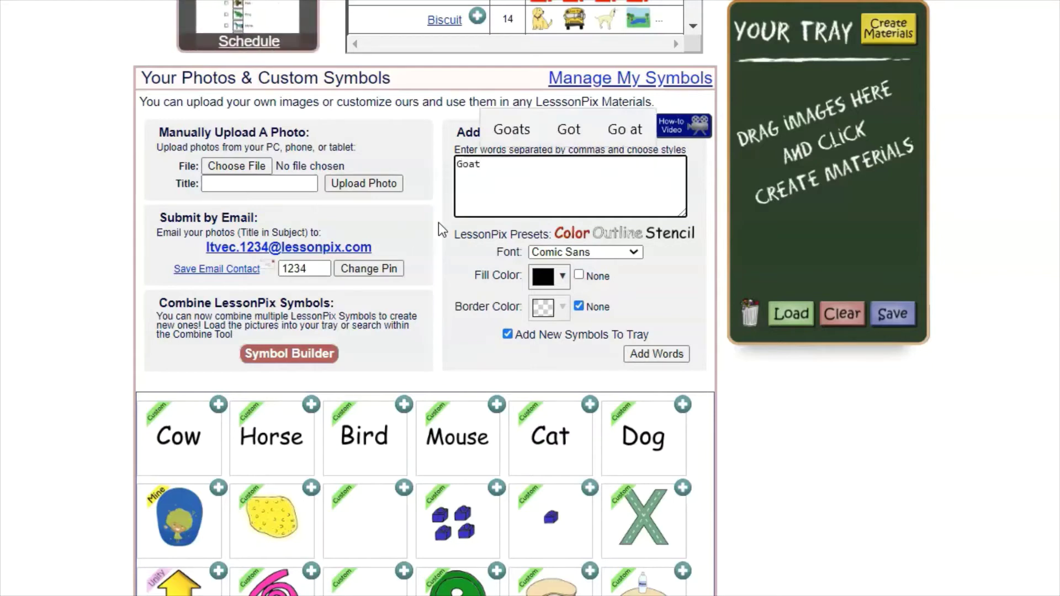
{"action": "type", "text": ","}
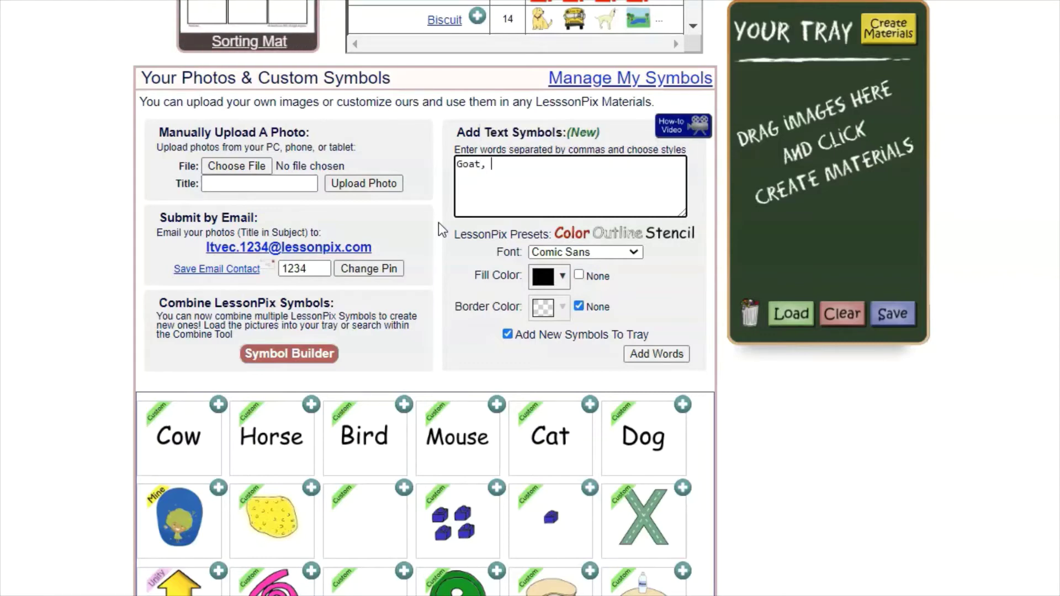
{"action": "type", "text": " Rat"}
{"action": "left_click", "coordinate": [635, 254]}
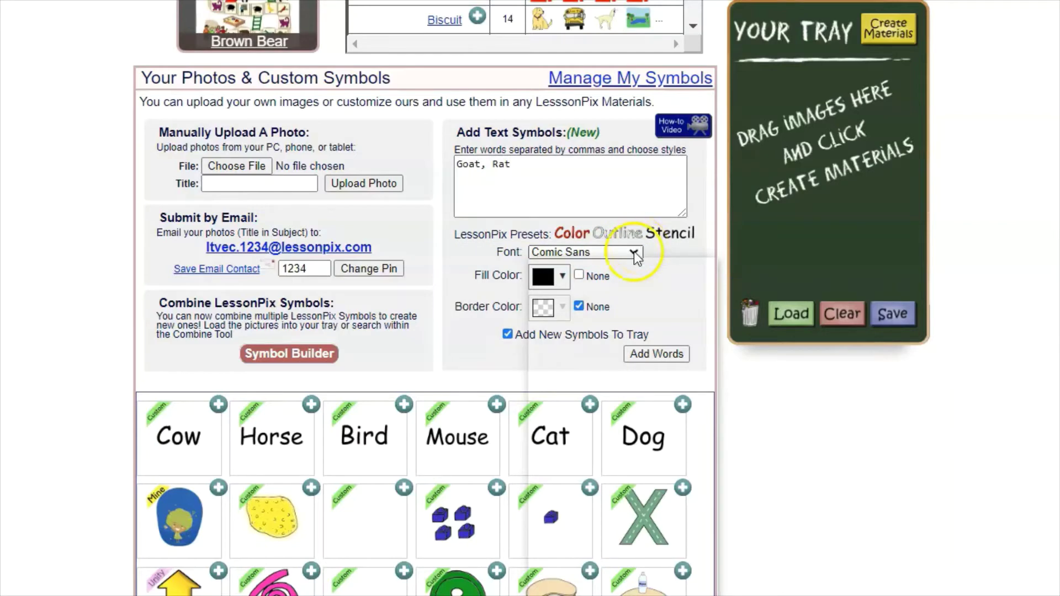
{"action": "left_click", "coordinate": [670, 361]}
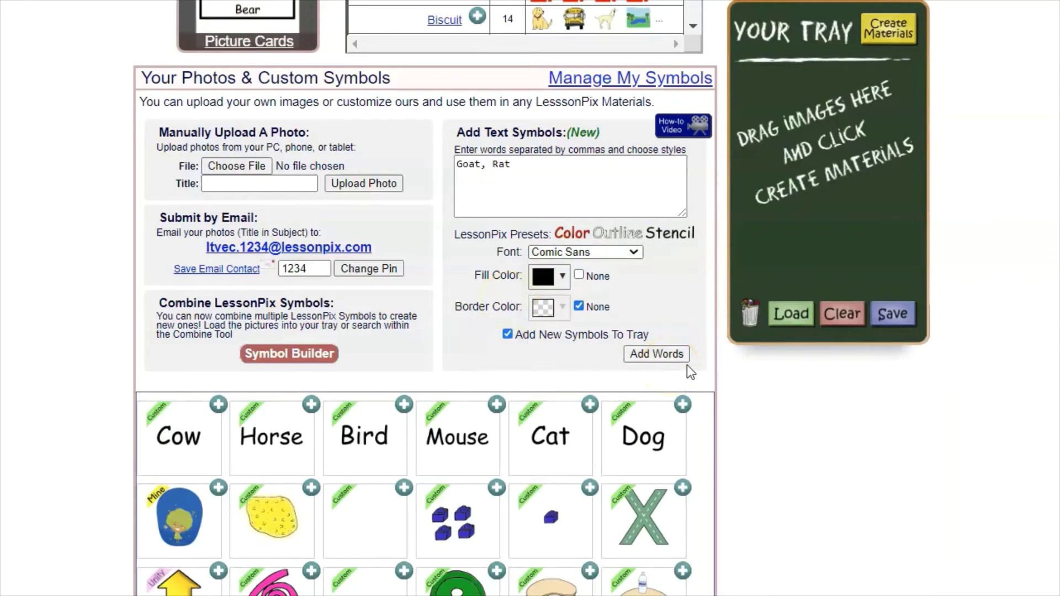
{"action": "left_click", "coordinate": [657, 357]}
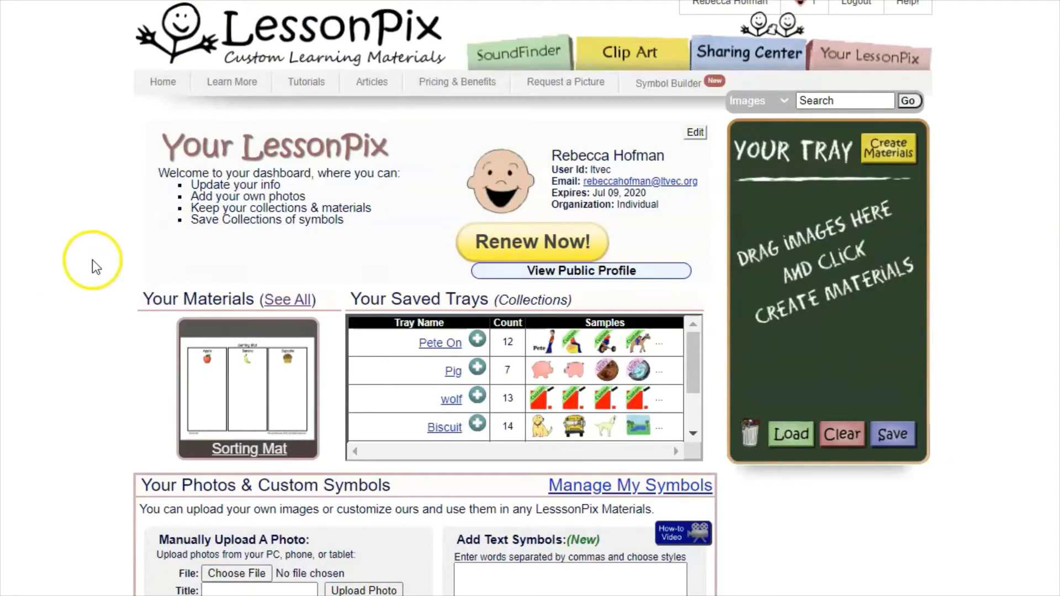
Show all of your own materials and open the private Brown Bear game board.
{"action": "left_click", "coordinate": [277, 294]}
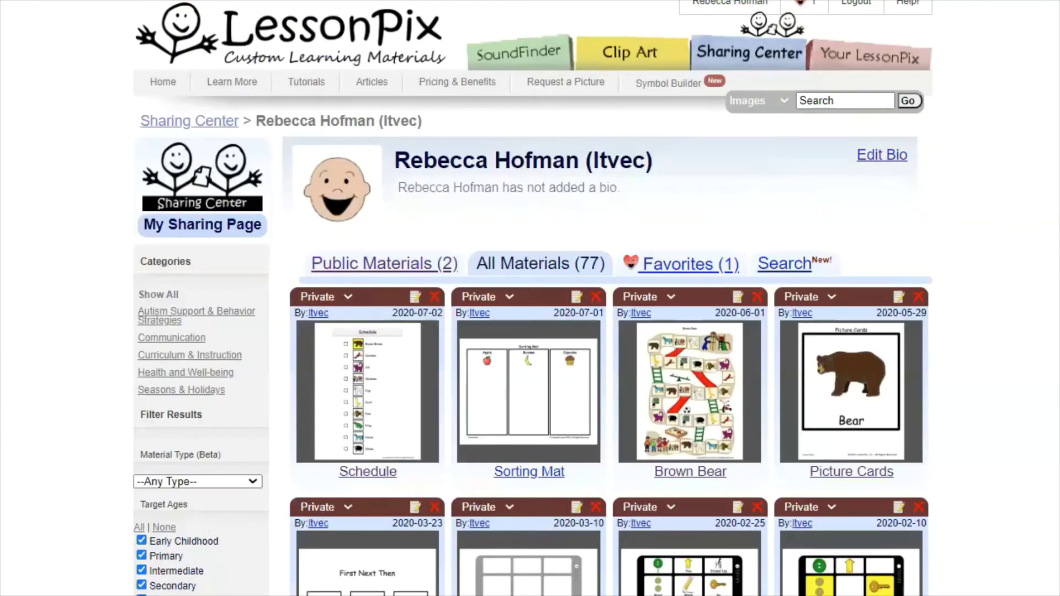
{"action": "left_click", "coordinate": [699, 475]}
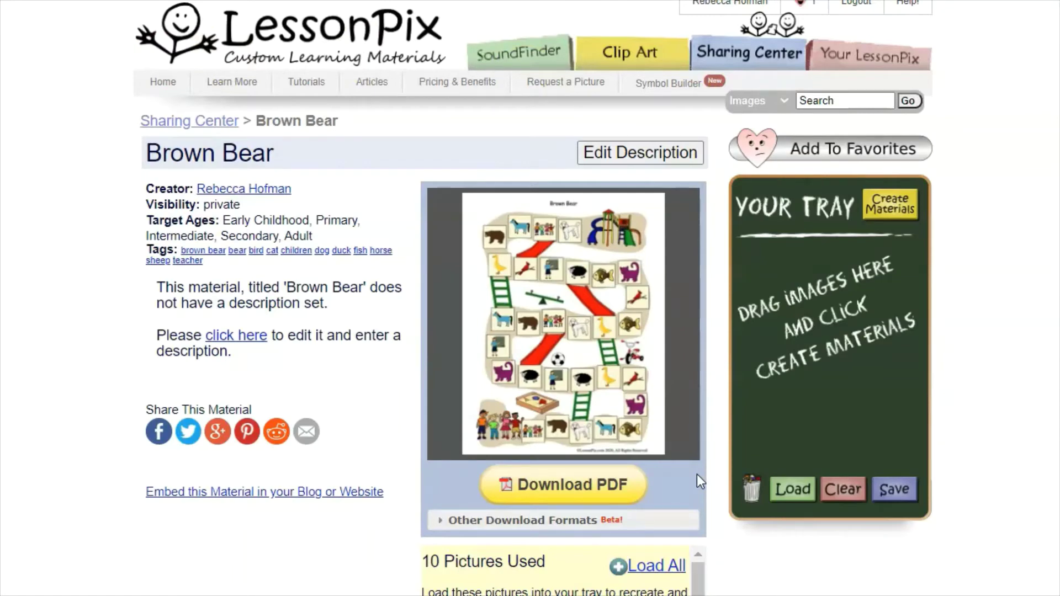
{"action": "left_click", "coordinate": [691, 489]}
{"action": "mouse_move", "coordinate": [420, 450]}
{"action": "left_mouse_down"}
{"action": "mouse_move", "coordinate": [646, 557]}
{"action": "mouse_move", "coordinate": [486, 445]}
{"action": "left_mouse_up"}
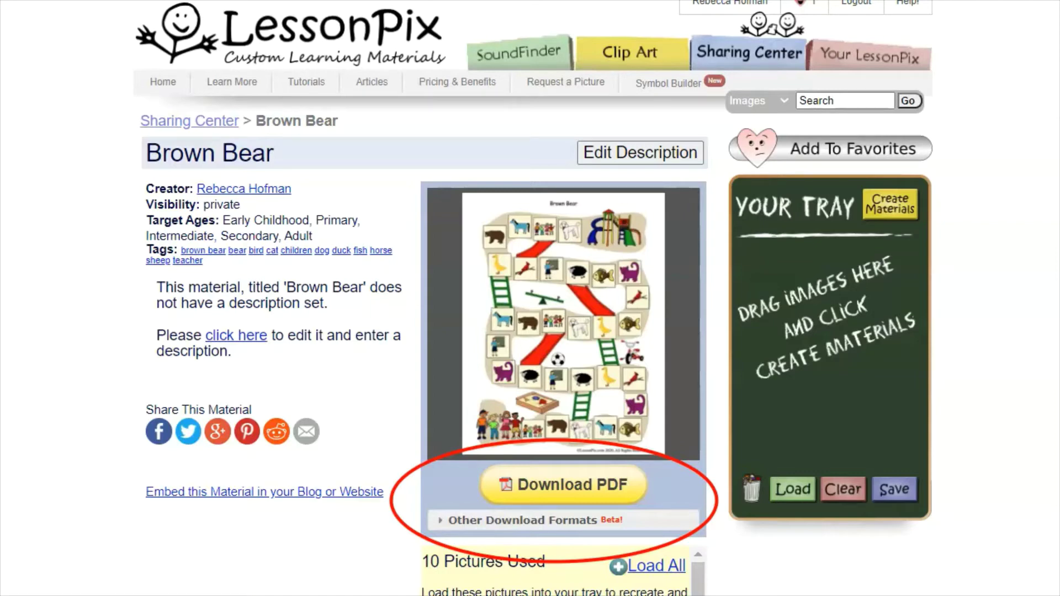
Expand the other download formats of the Brown Bear material and look over the three PowerPoint options.
{"action": "left_click", "coordinate": [435, 522]}
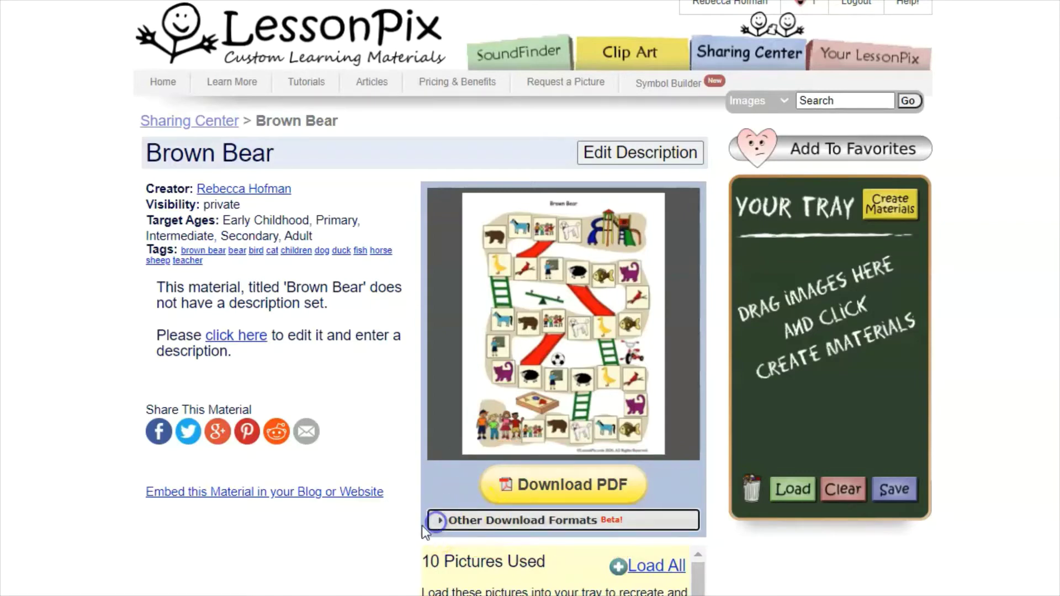
{"action": "scroll", "coordinate": [332, 536], "scroll_direction": "down", "scroll_amount": 4}
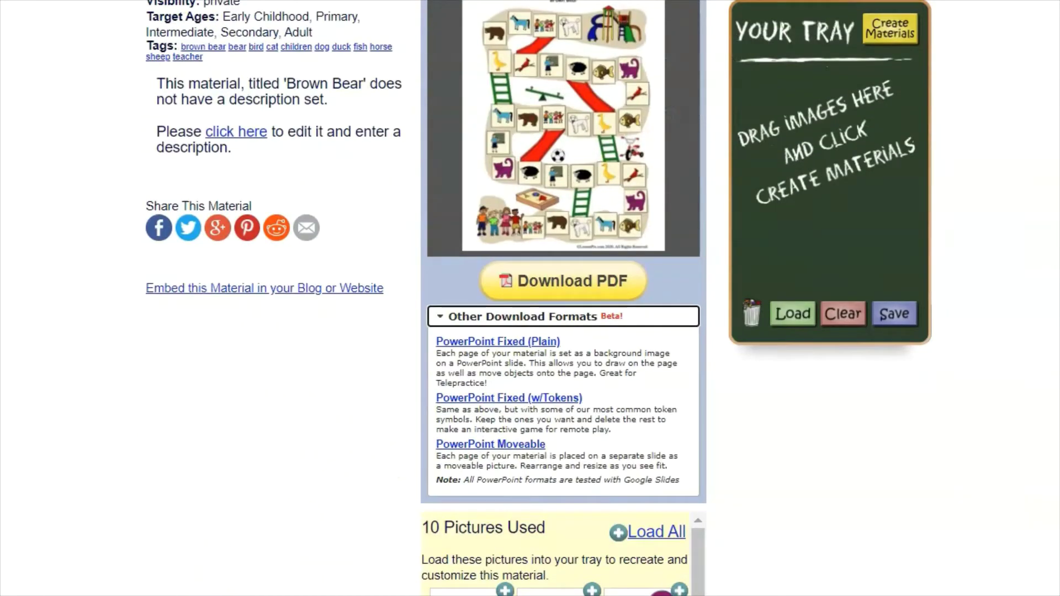
{"action": "mouse_move", "coordinate": [387, 298]}
{"action": "left_mouse_down"}
{"action": "mouse_move", "coordinate": [540, 467]}
{"action": "mouse_move", "coordinate": [700, 509]}
{"action": "left_mouse_up"}
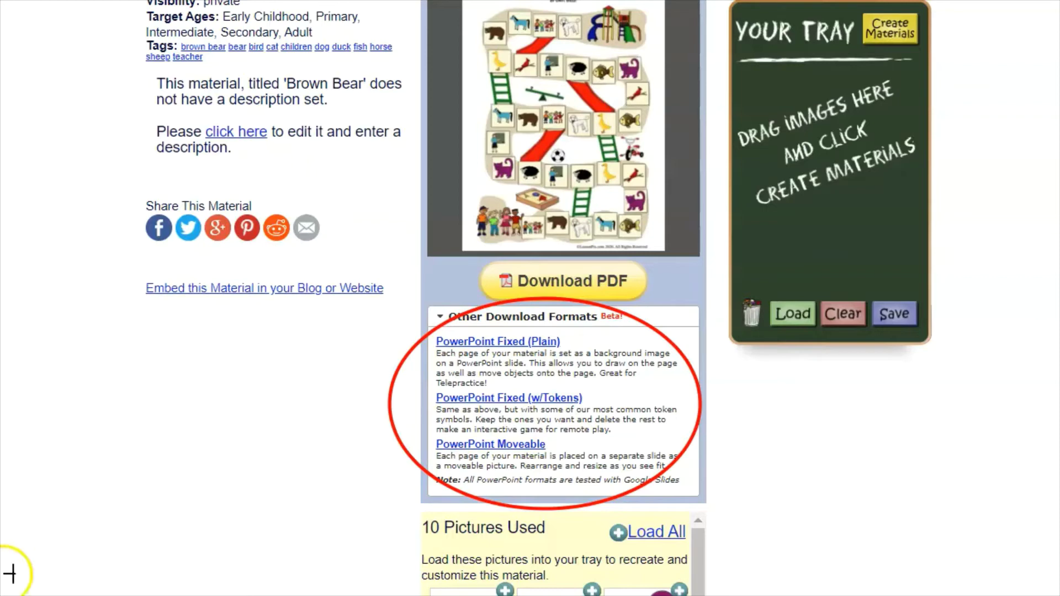
{"action": "left_click", "coordinate": [215, 538]}
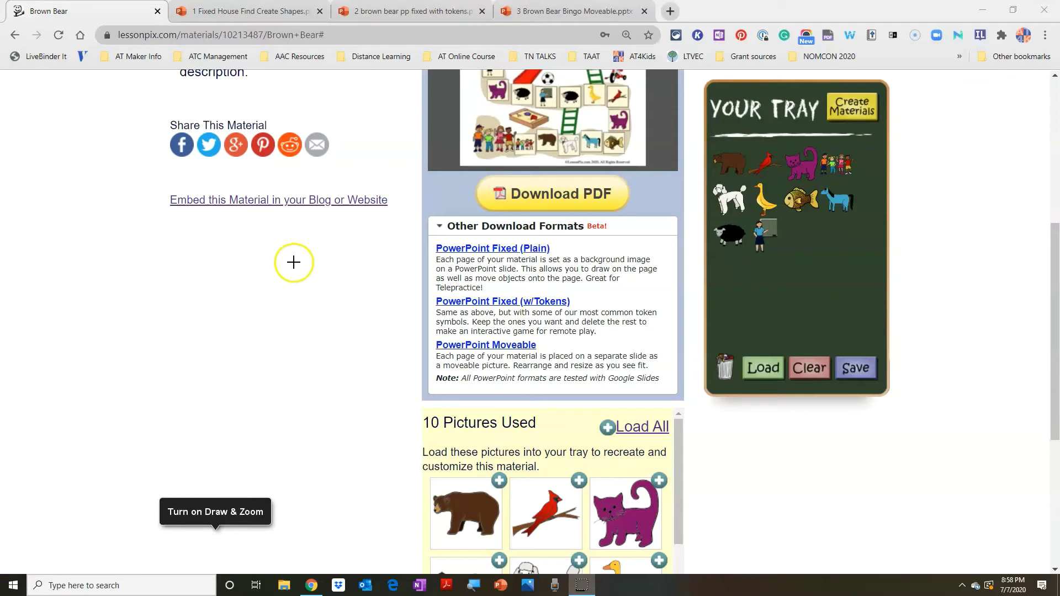
{"action": "left_click_drag", "start_coordinate": [284, 246], "coordinate": [403, 247]}
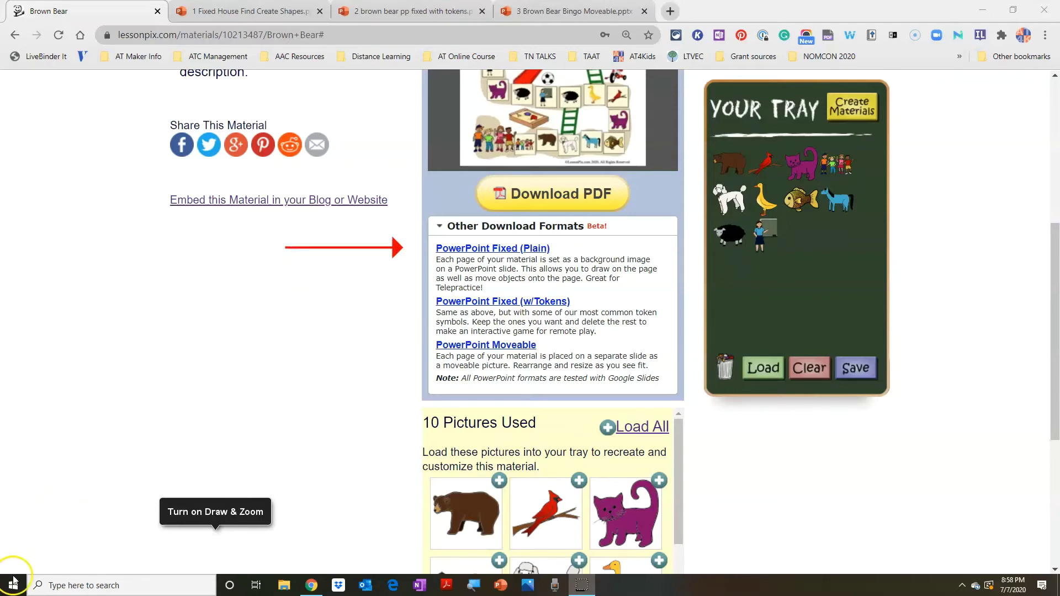
Switch to the PowerPoint presentation 1 Fixed House Find Create Shapes.
{"action": "key", "text": "ctrl+Tab"}
{"action": "left_click", "coordinate": [180, 588]}
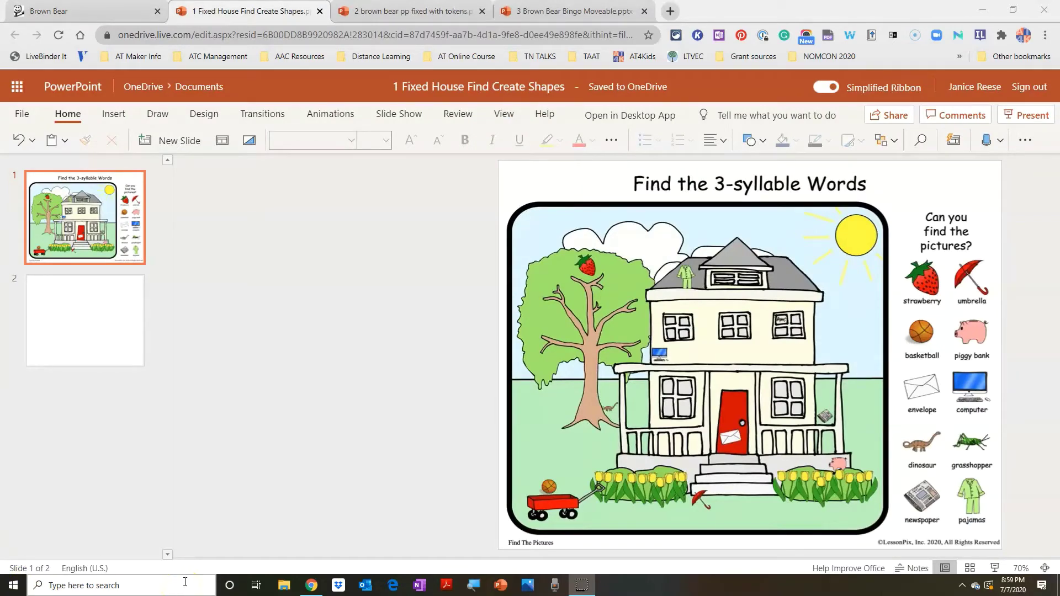
{"action": "left_click", "coordinate": [185, 566]}
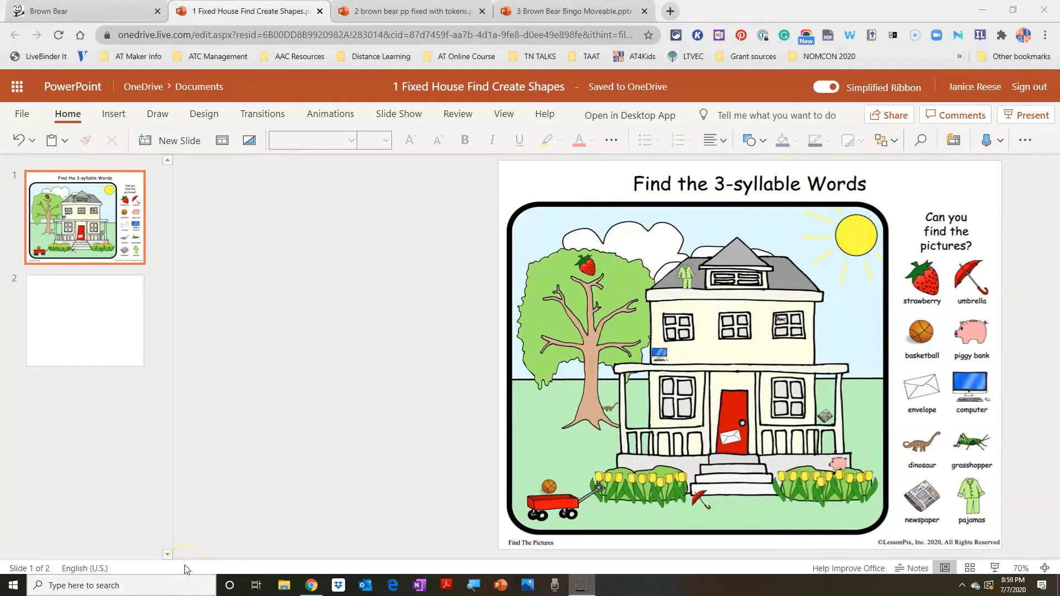
{"action": "left_click", "coordinate": [225, 568]}
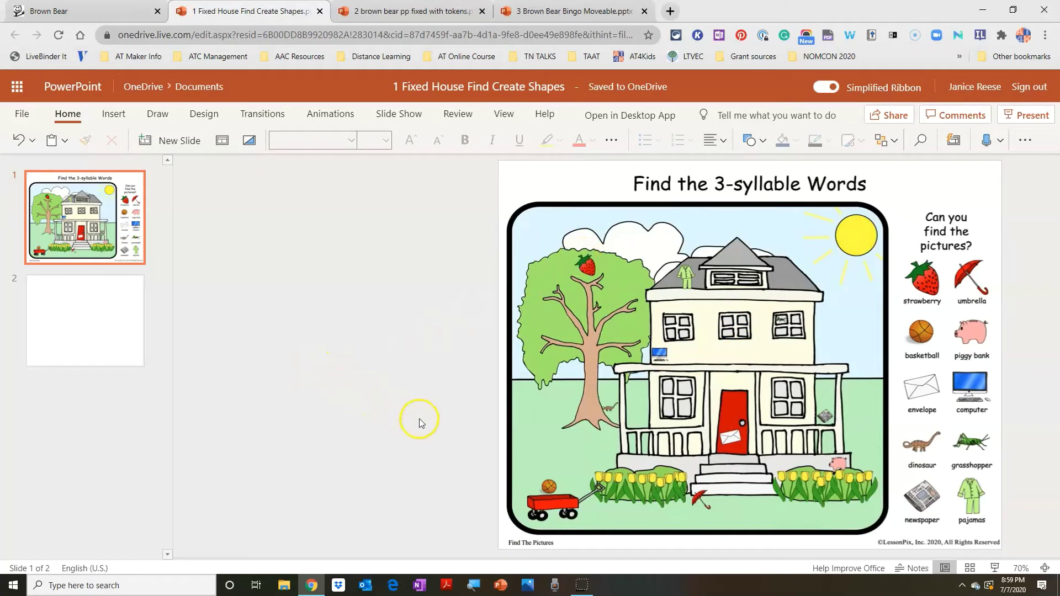
Insert a donut shape on the house slide and enlarge it to about 1.40" wide and 1.46" high.
{"action": "left_click", "coordinate": [114, 114]}
{"action": "left_click", "coordinate": [283, 141]}
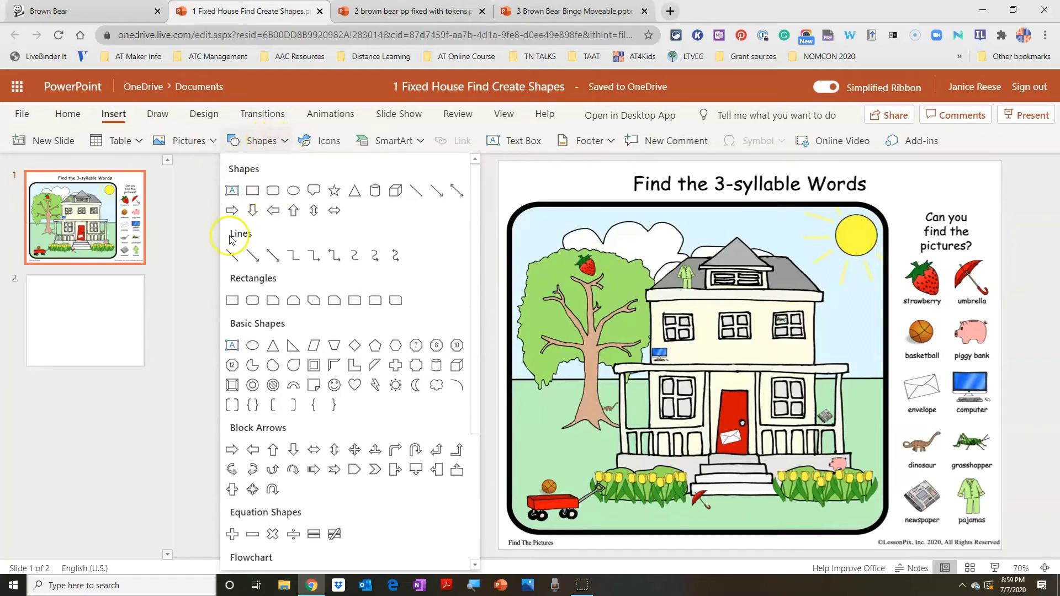
{"action": "left_click", "coordinate": [255, 387]}
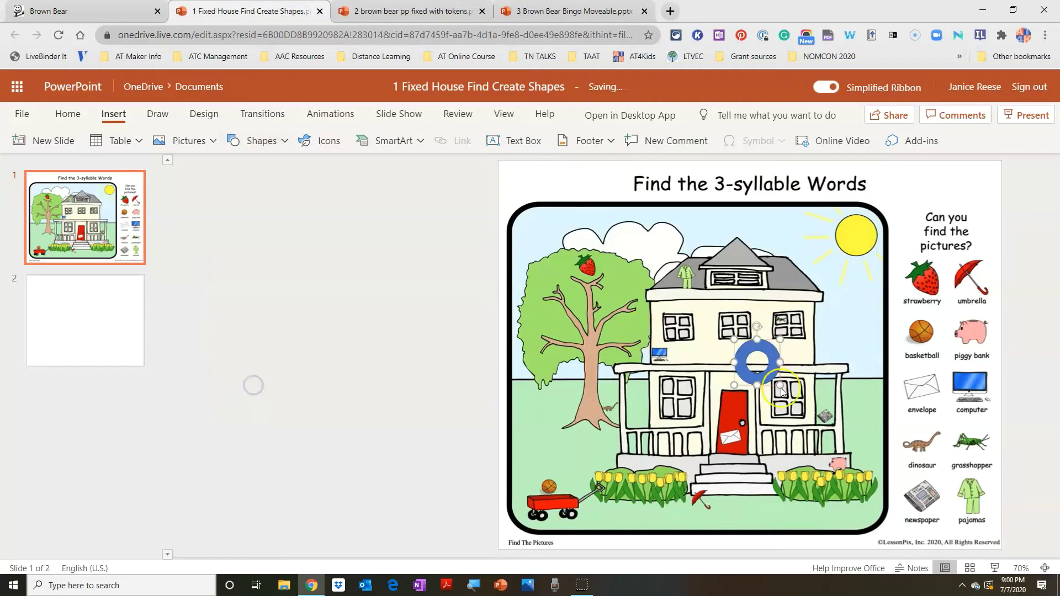
{"action": "left_click_drag", "start_coordinate": [780, 387], "coordinate": [377, 162]}
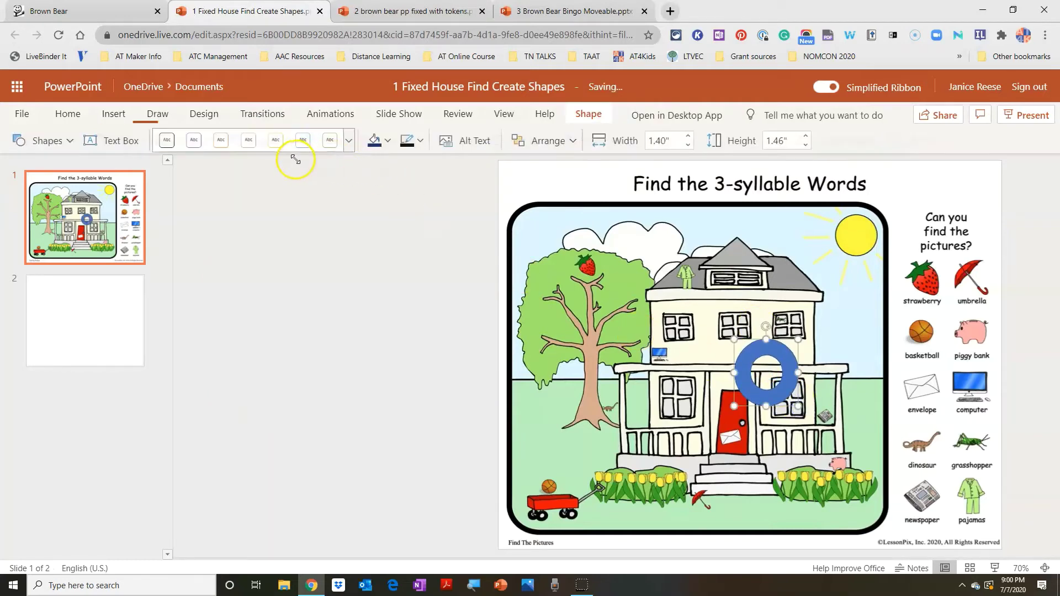
Fill the donut shape with dark blue and duplicate it four times.
{"action": "left_click", "coordinate": [374, 140]}
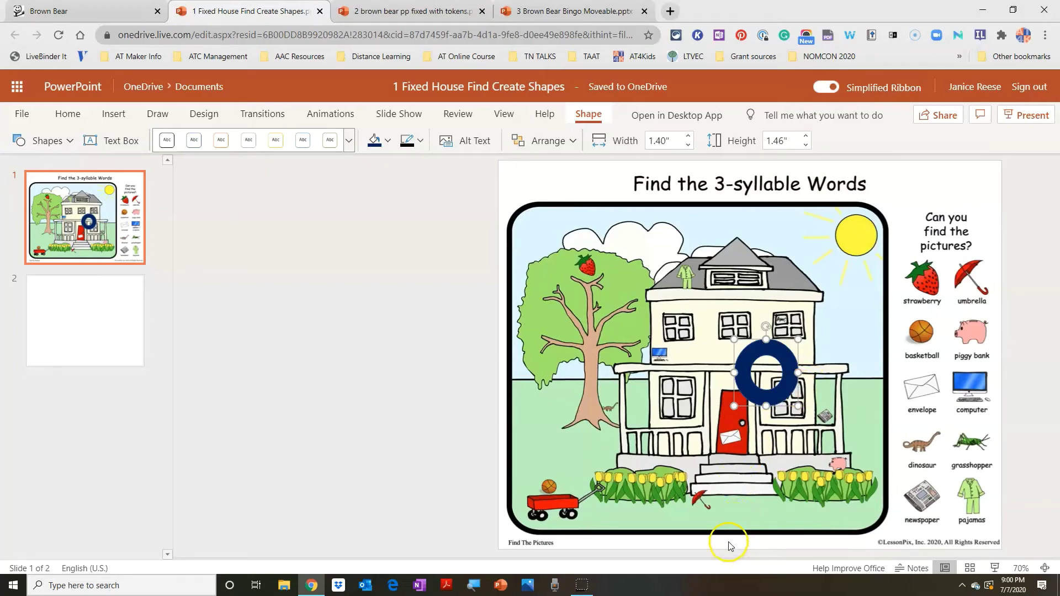
{"action": "key", "text": "ctrl+d"}
{"action": "key", "text": "ctrl+d"}
{"action": "key", "text": "ctrl+d"}
{"action": "key", "text": "ctrl+d"}
{"action": "left_click", "coordinate": [803, 423]}
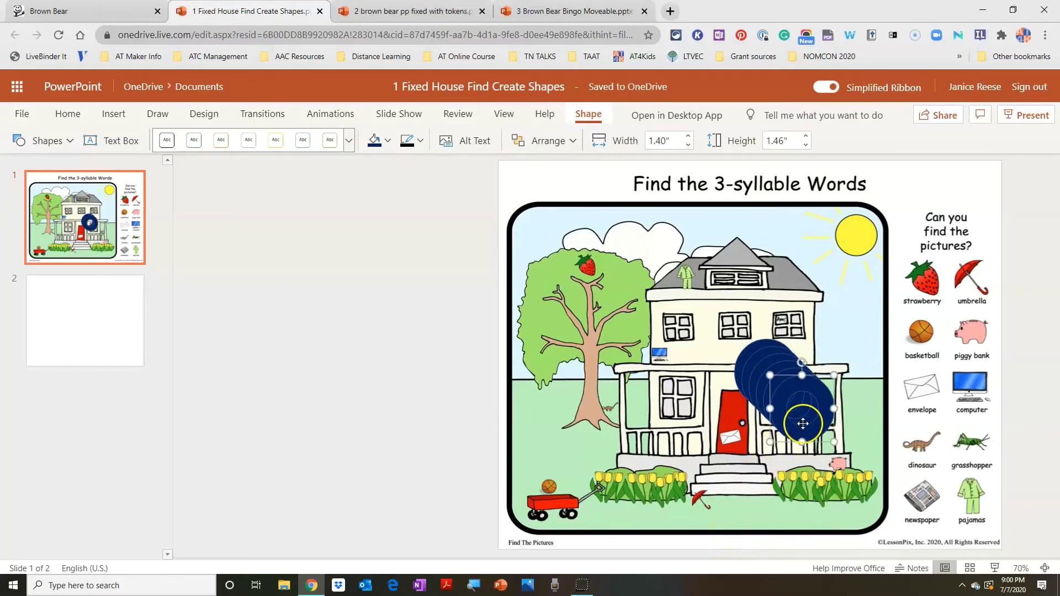
Select all the dark blue donut shapes and move them together off the slide, into the blank area beside the house picture.
{"action": "left_click_drag", "start_coordinate": [691, 275], "coordinate": [908, 500]}
{"action": "left_click_drag", "start_coordinate": [796, 393], "coordinate": [424, 334]}
{"action": "left_click", "coordinate": [473, 453]}
{"action": "left_click", "coordinate": [413, 449]}
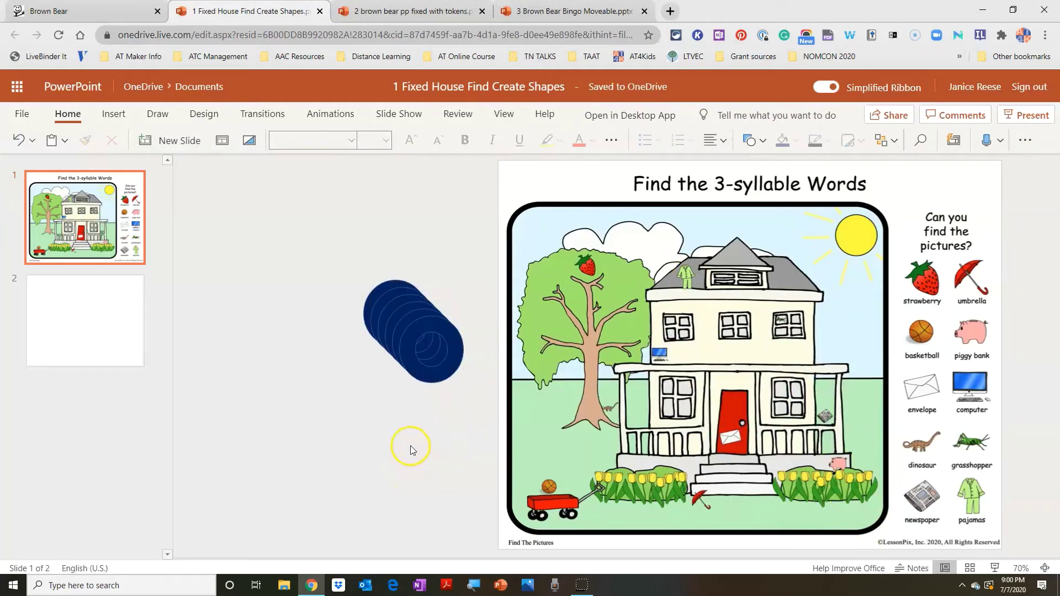
Place donut markers around the strawberry in the tree, the basketball on the wagon and the computer on the house.
{"action": "left_click_drag", "start_coordinate": [432, 367], "coordinate": [587, 283]}
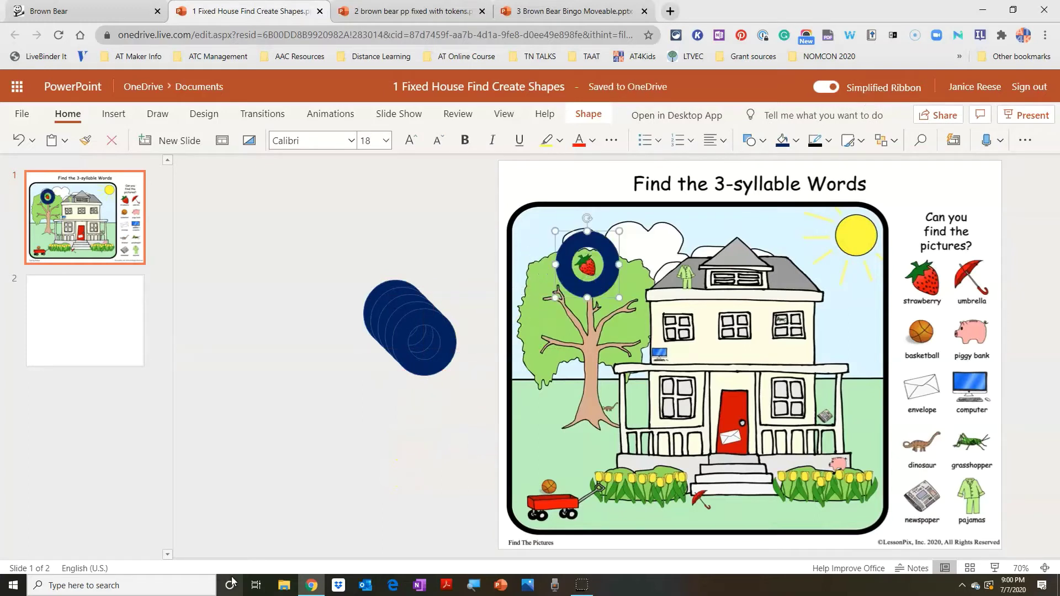
{"action": "left_click_drag", "start_coordinate": [431, 389], "coordinate": [553, 529]}
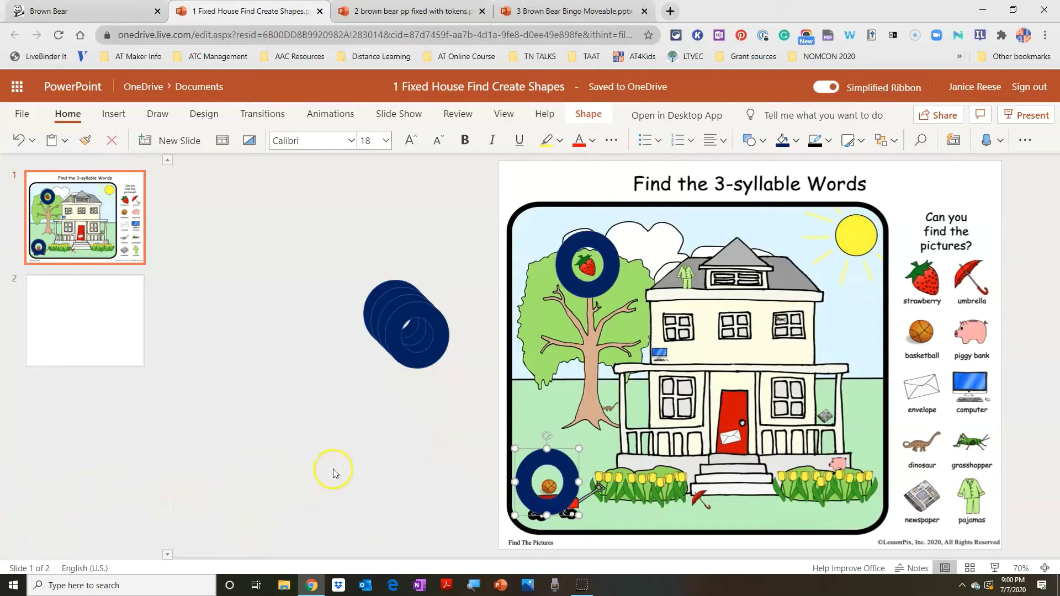
{"action": "left_click", "coordinate": [386, 438]}
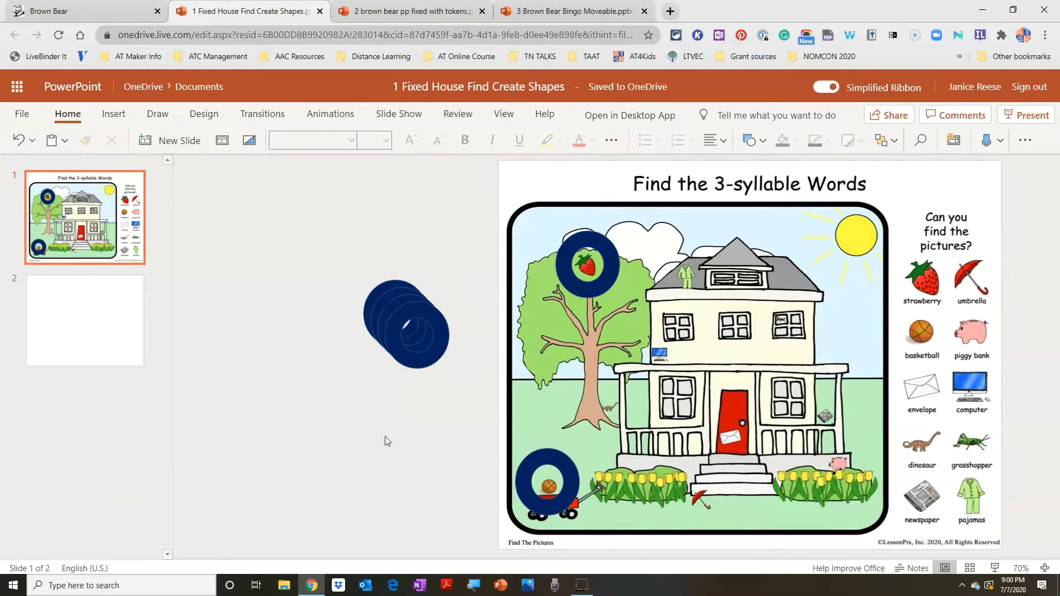
{"action": "left_click_drag", "start_coordinate": [435, 359], "coordinate": [683, 380]}
{"action": "left_click", "coordinate": [387, 420]}
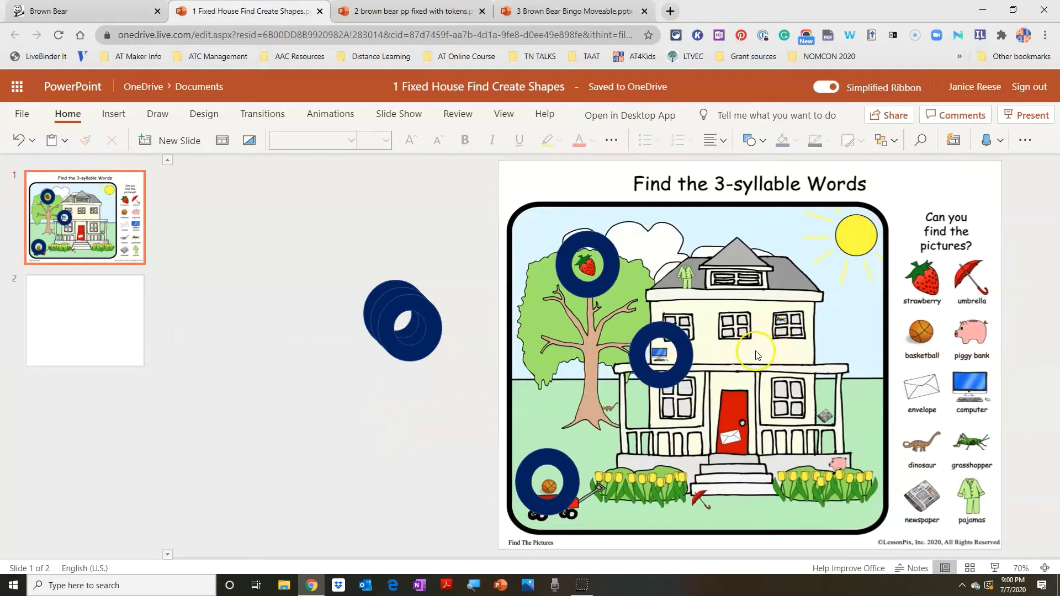
Place the remaining donut markers around the pajamas on the roof, the envelope on the door and the newspaper on the porch.
{"action": "left_click", "coordinate": [428, 327]}
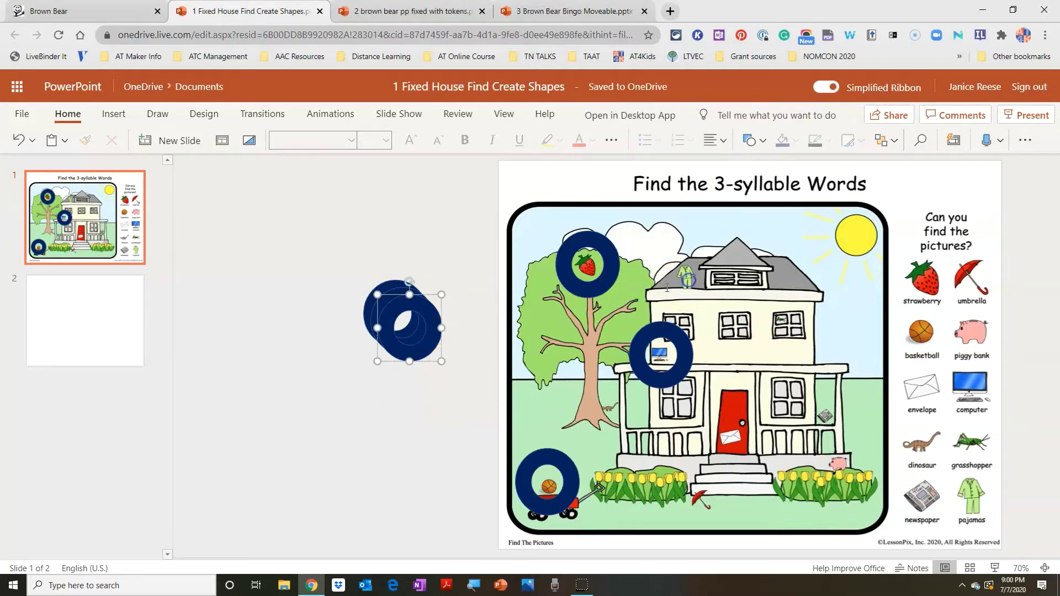
{"action": "left_click_drag", "start_coordinate": [409, 349], "coordinate": [675, 305]}
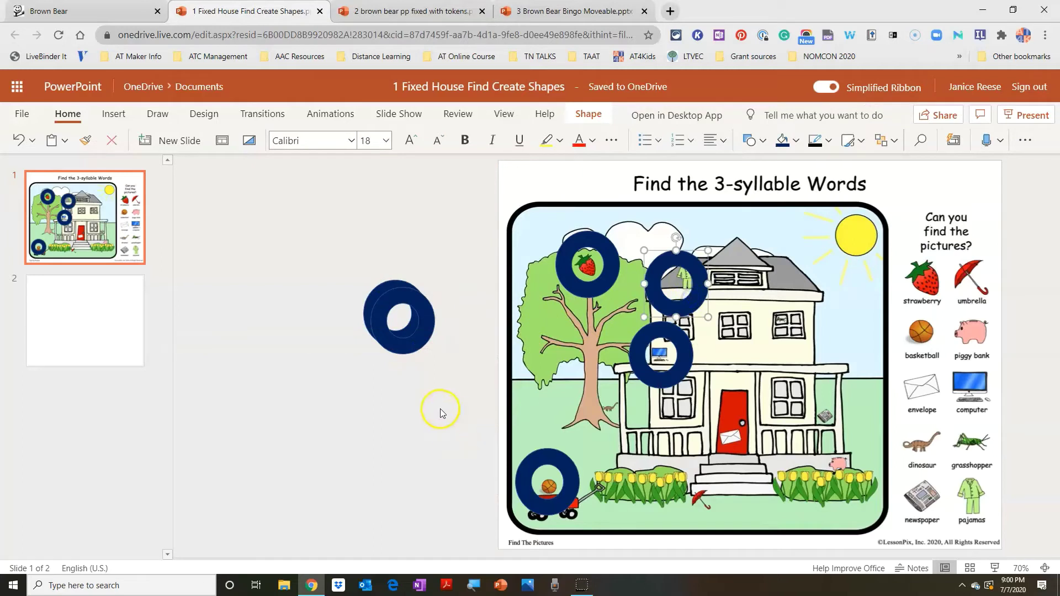
{"action": "left_click_drag", "start_coordinate": [411, 344], "coordinate": [743, 460]}
{"action": "left_click_drag", "start_coordinate": [400, 320], "coordinate": [830, 432]}
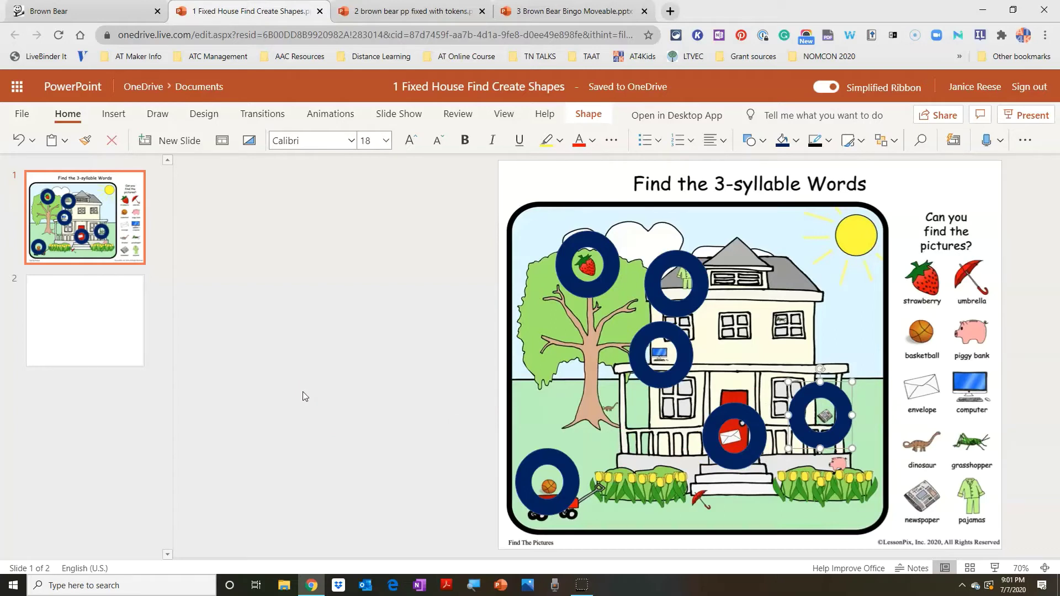
{"action": "left_click", "coordinate": [296, 382]}
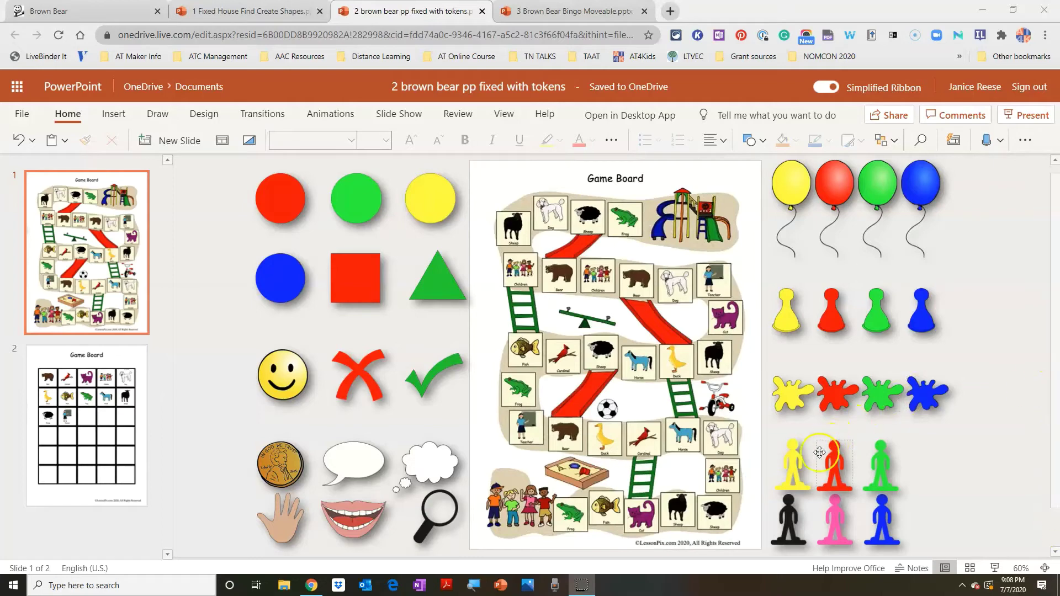
Move the yellow person token onto the children at the game board's start and the red one onto the first frog space.
{"action": "left_click_drag", "start_coordinate": [801, 467], "coordinate": [515, 475]}
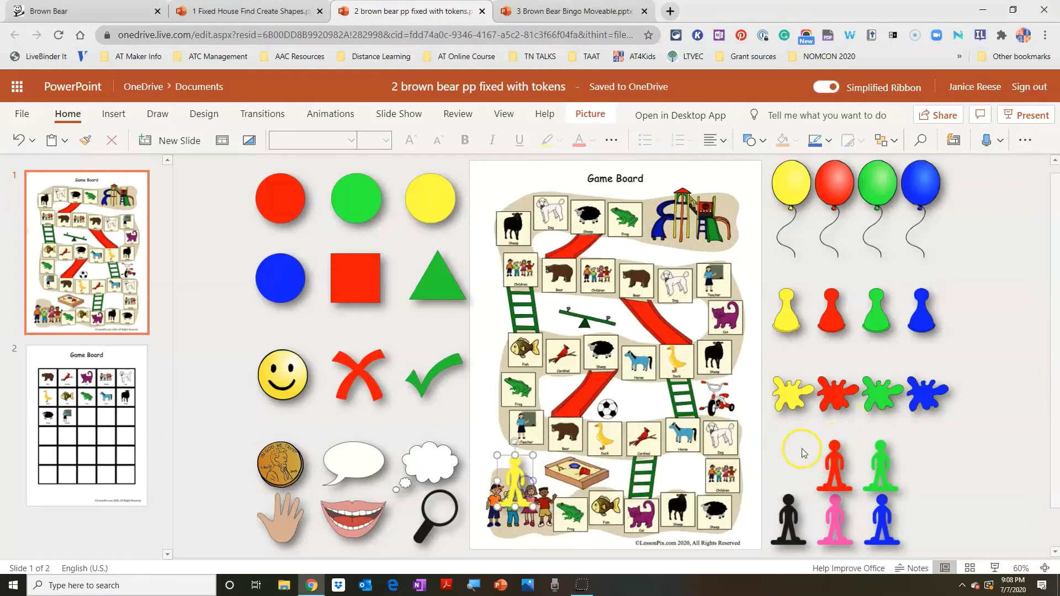
{"action": "left_click_drag", "start_coordinate": [834, 464], "coordinate": [586, 481]}
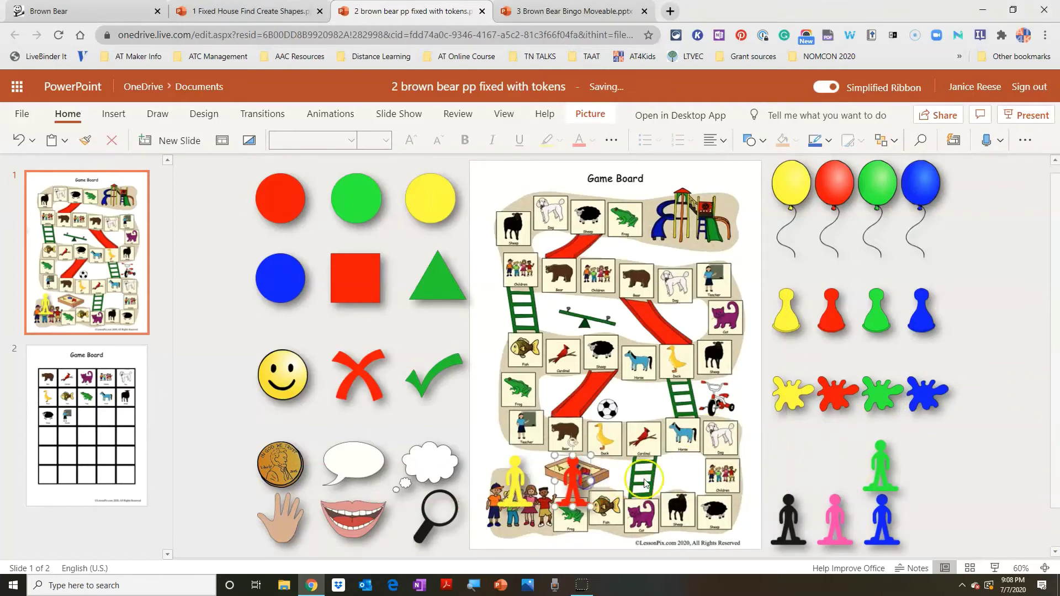
{"action": "left_click", "coordinate": [665, 479]}
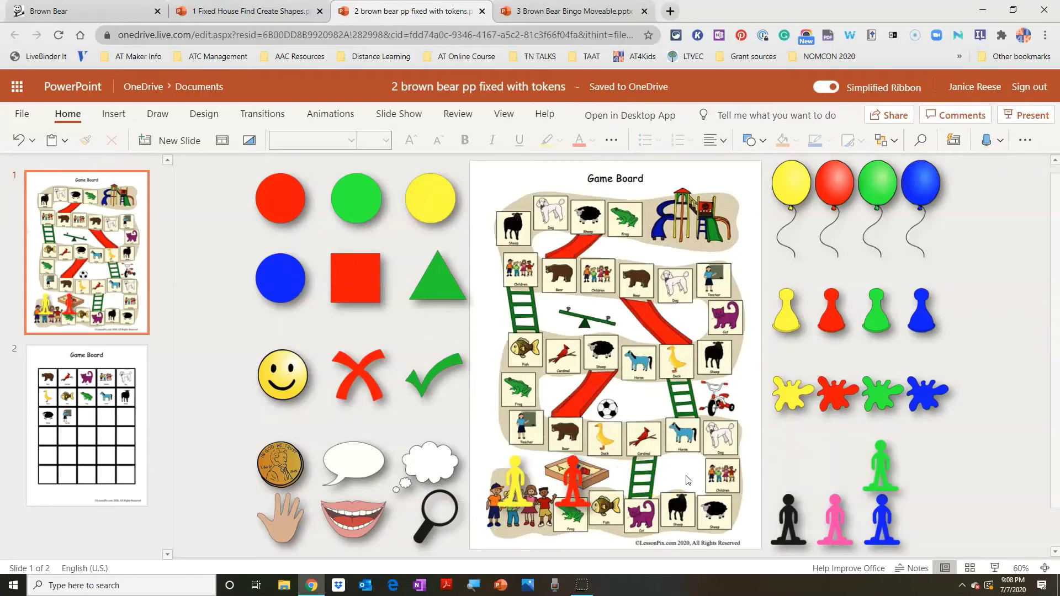
{"action": "left_click_drag", "start_coordinate": [574, 478], "coordinate": [585, 508]}
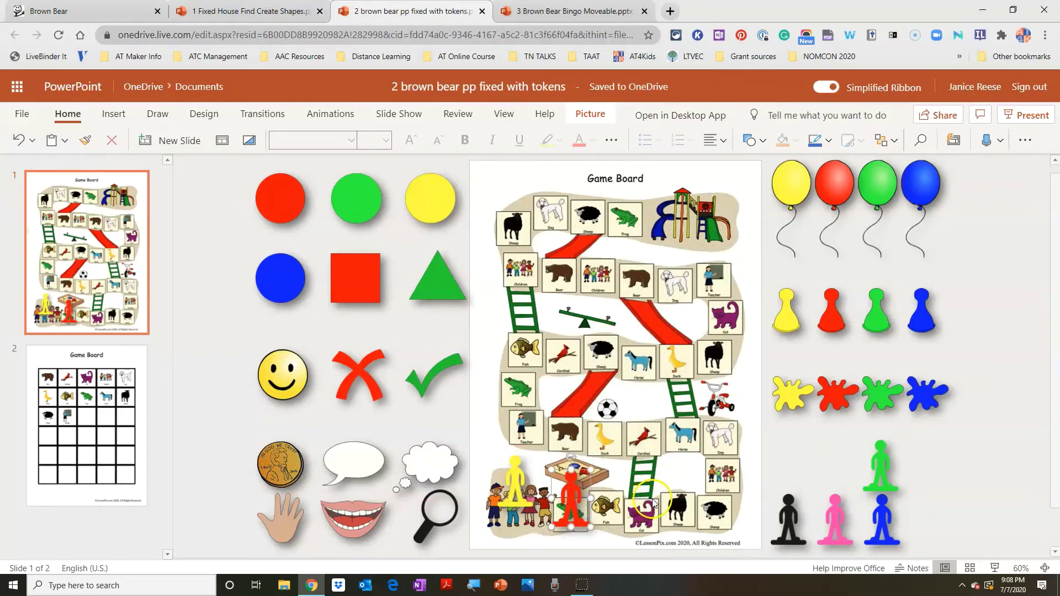
Switch to the presentation 3 Brown Bear Bingo Moveable, shrink slide 1's bingo card and move it to the left half of the slide.
{"action": "key", "text": "ctrl+Tab"}
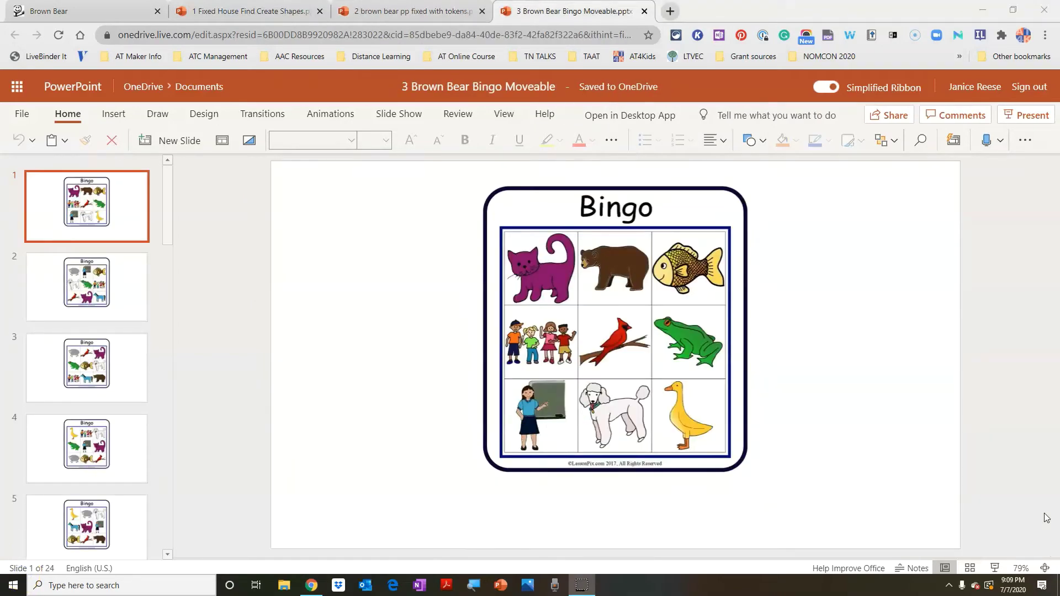
{"action": "left_click", "coordinate": [1037, 522]}
{"action": "mouse_move", "coordinate": [578, 351]}
{"action": "left_mouse_down"}
{"action": "mouse_move", "coordinate": [410, 364]}
{"action": "mouse_move", "coordinate": [710, 364]}
{"action": "mouse_move", "coordinate": [551, 340]}
{"action": "mouse_move", "coordinate": [554, 393]}
{"action": "mouse_move", "coordinate": [558, 356]}
{"action": "left_mouse_up"}
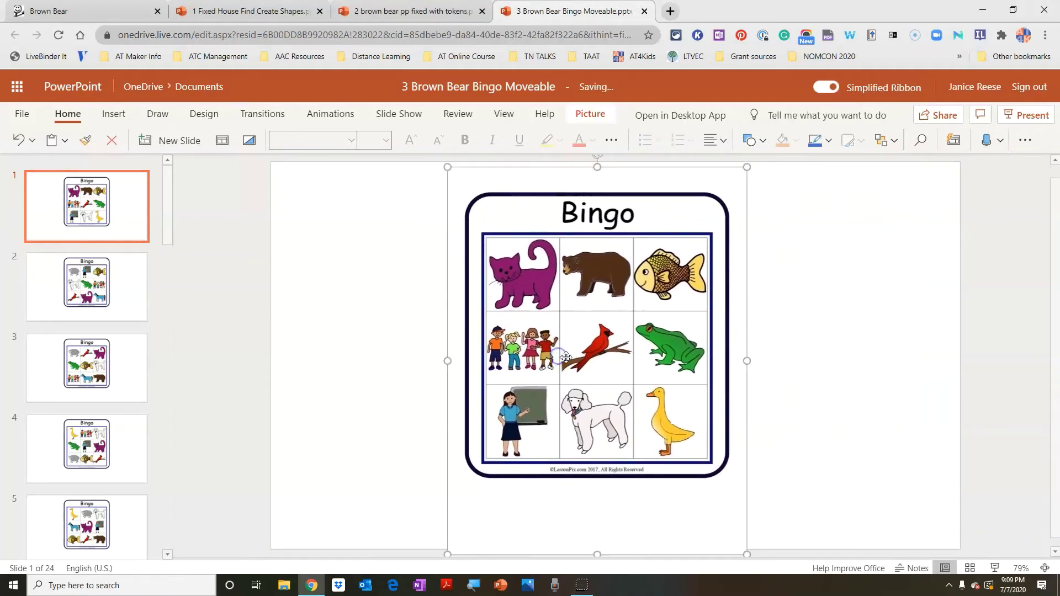
{"action": "left_click_drag", "start_coordinate": [745, 551], "coordinate": [780, 530]}
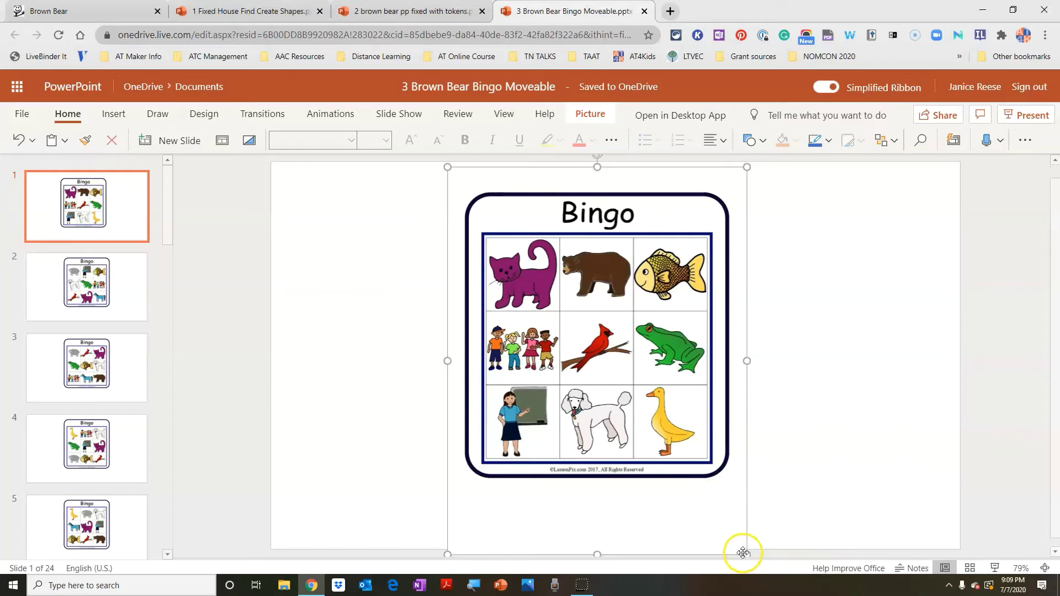
{"action": "left_click_drag", "start_coordinate": [748, 556], "coordinate": [709, 491]}
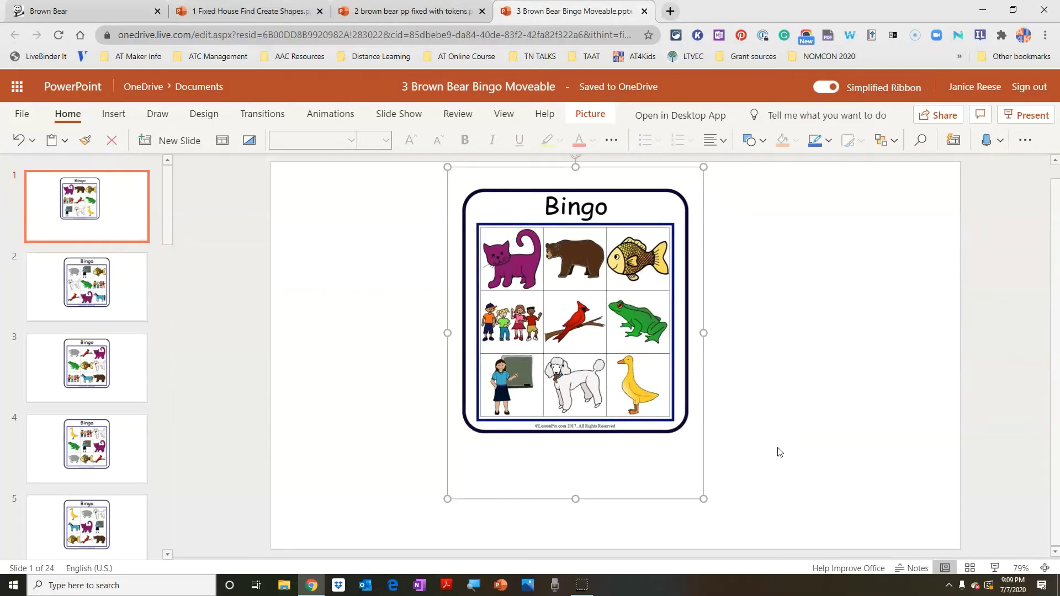
{"action": "left_click_drag", "start_coordinate": [643, 396], "coordinate": [552, 413]}
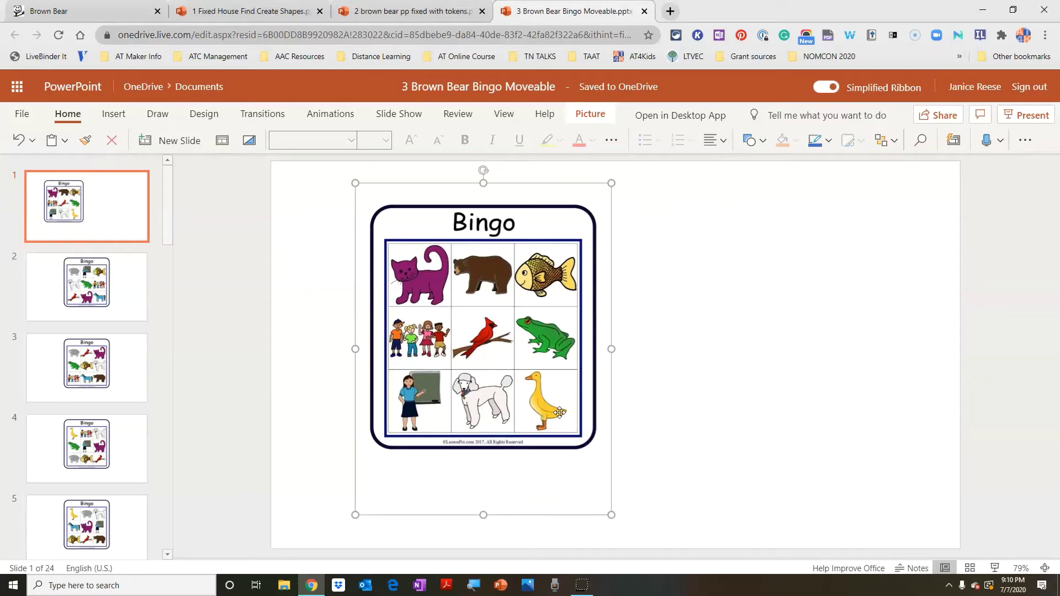
{"action": "left_click_drag", "start_coordinate": [610, 516], "coordinate": [596, 474]}
Copy the bingo card from slide 2 and paste it onto slide 1.
{"action": "left_click", "coordinate": [52, 294]}
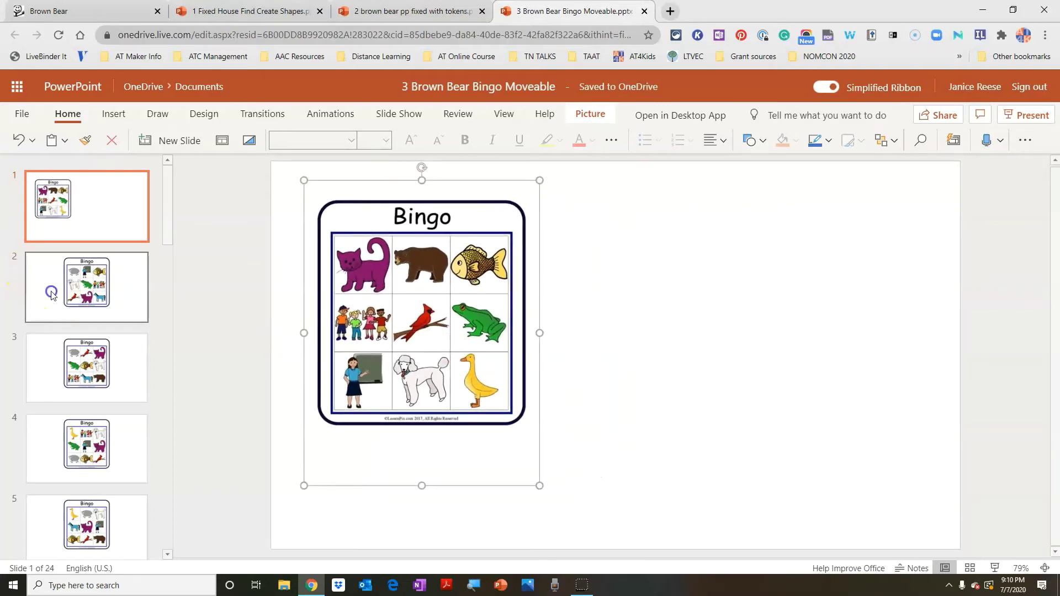
{"action": "left_click", "coordinate": [544, 396]}
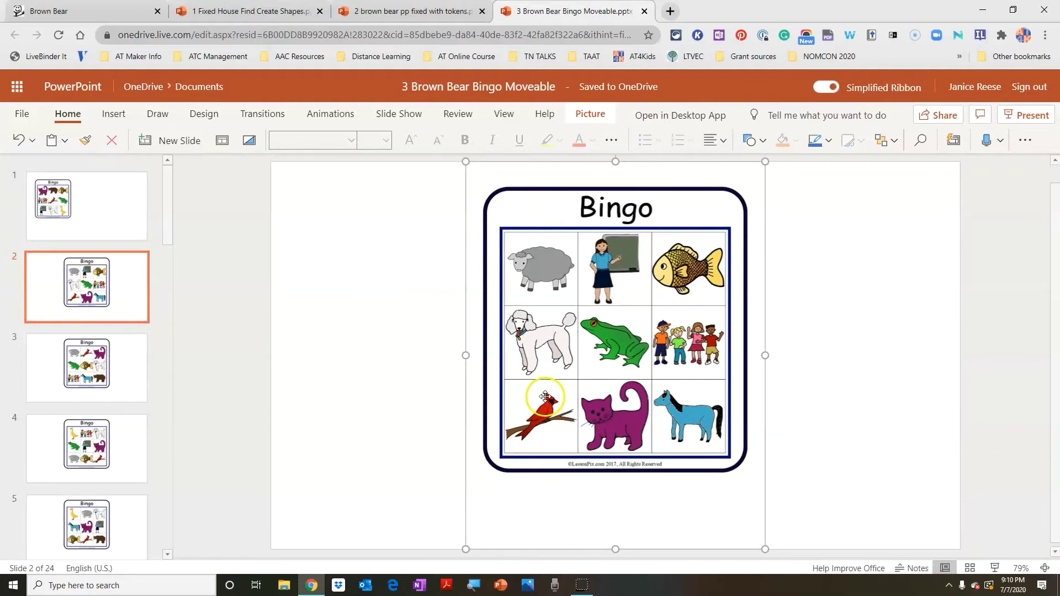
{"action": "left_click", "coordinate": [106, 228]}
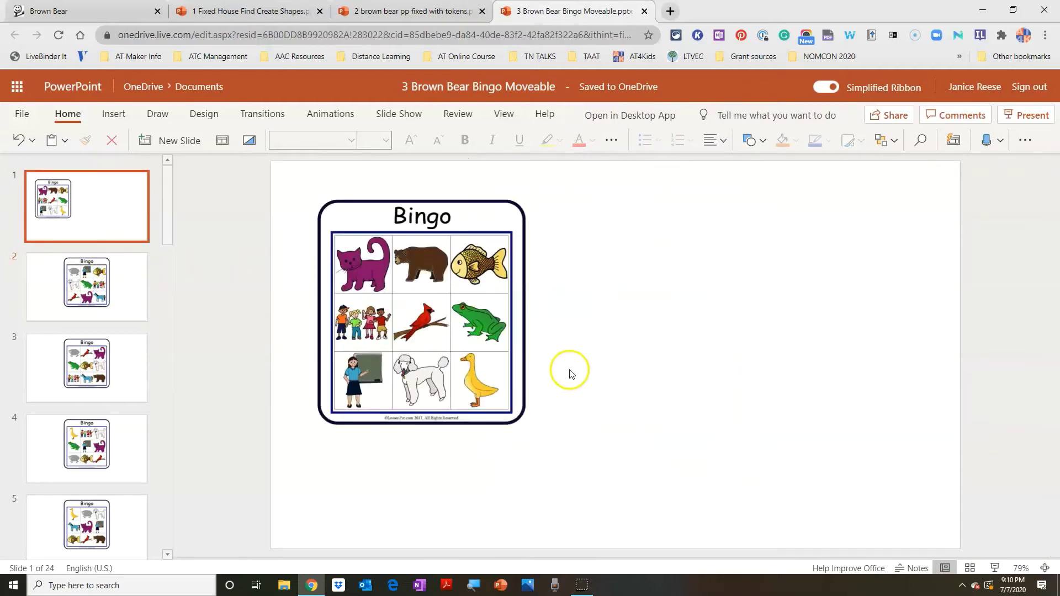
{"action": "key", "text": "ctrl+v"}
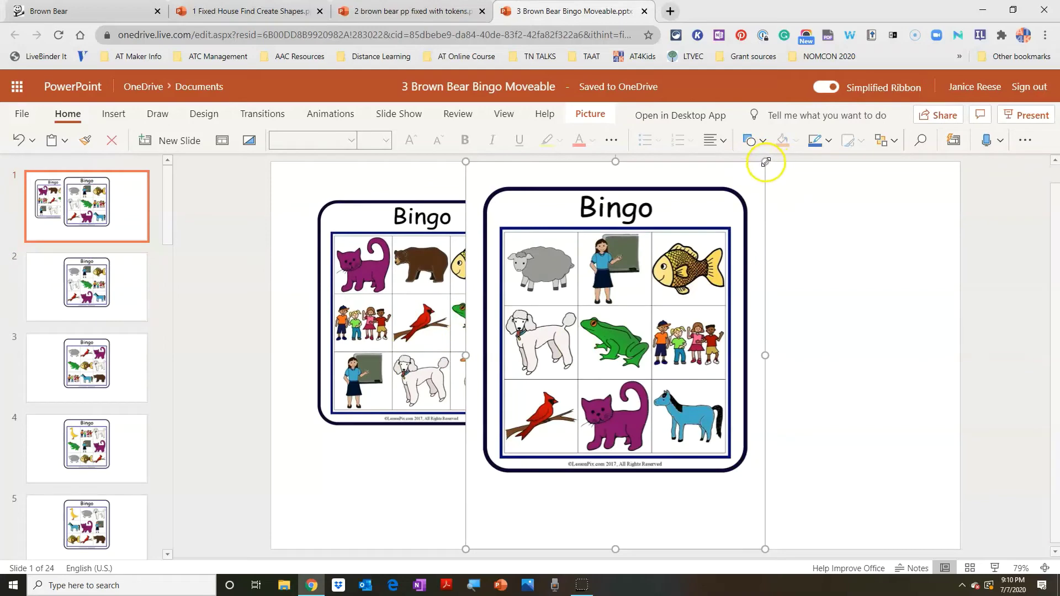
{"action": "left_click", "coordinate": [673, 270]}
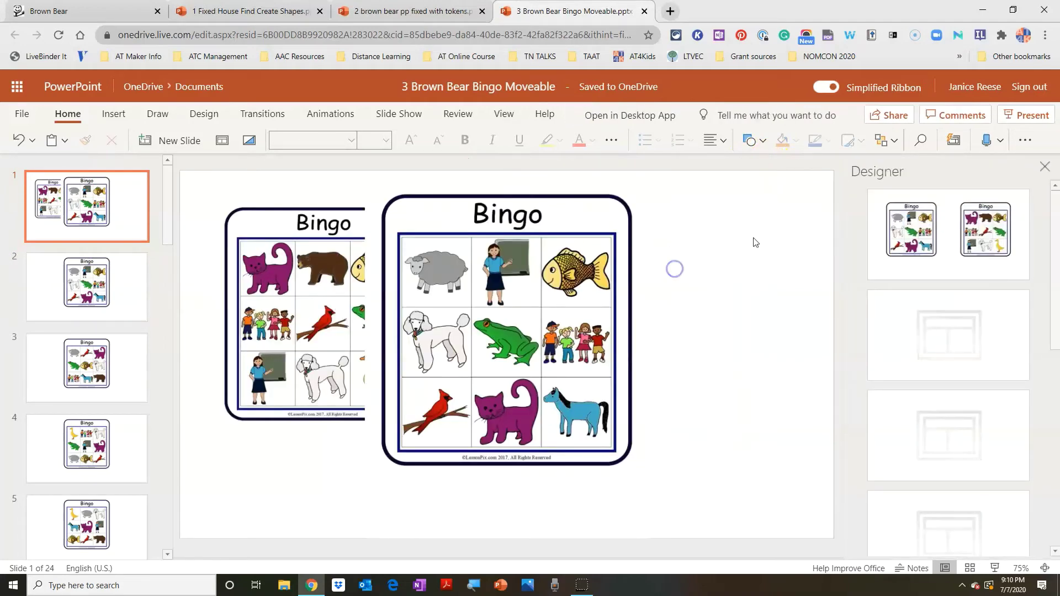
Move the pasted bingo card to the right of the first card, shrink it and choose the fourth suggested Designer layout.
{"action": "left_click_drag", "start_coordinate": [521, 341], "coordinate": [657, 359]}
{"action": "left_click_drag", "start_coordinate": [788, 182], "coordinate": [748, 212]}
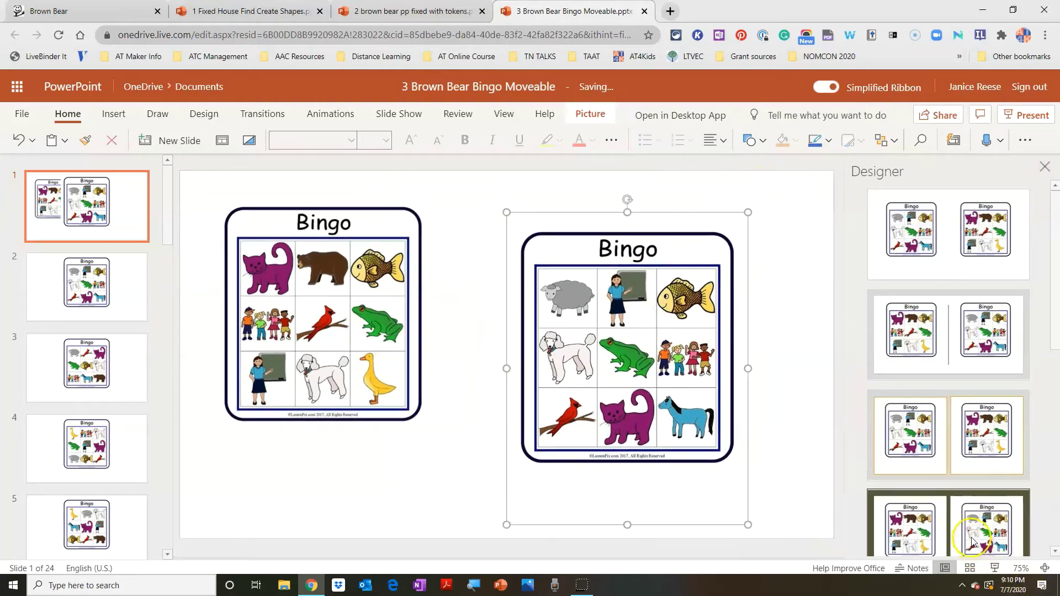
{"action": "left_click", "coordinate": [973, 544]}
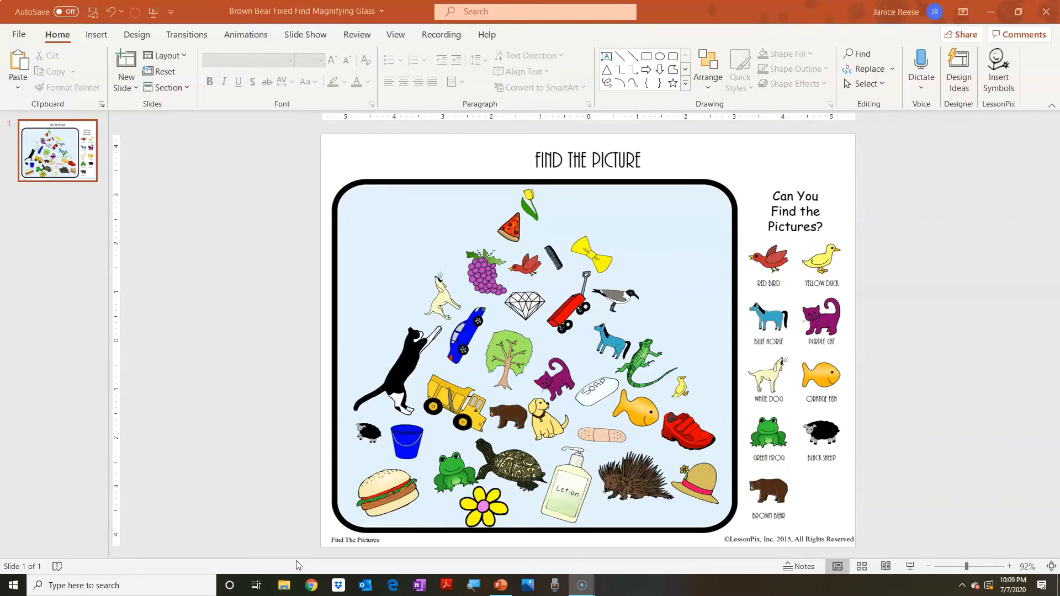
Search the Office Add-ins store for "lessonpix" and close the store after viewing the LessonPix Symbols add-in.
{"action": "left_click", "coordinate": [99, 36]}
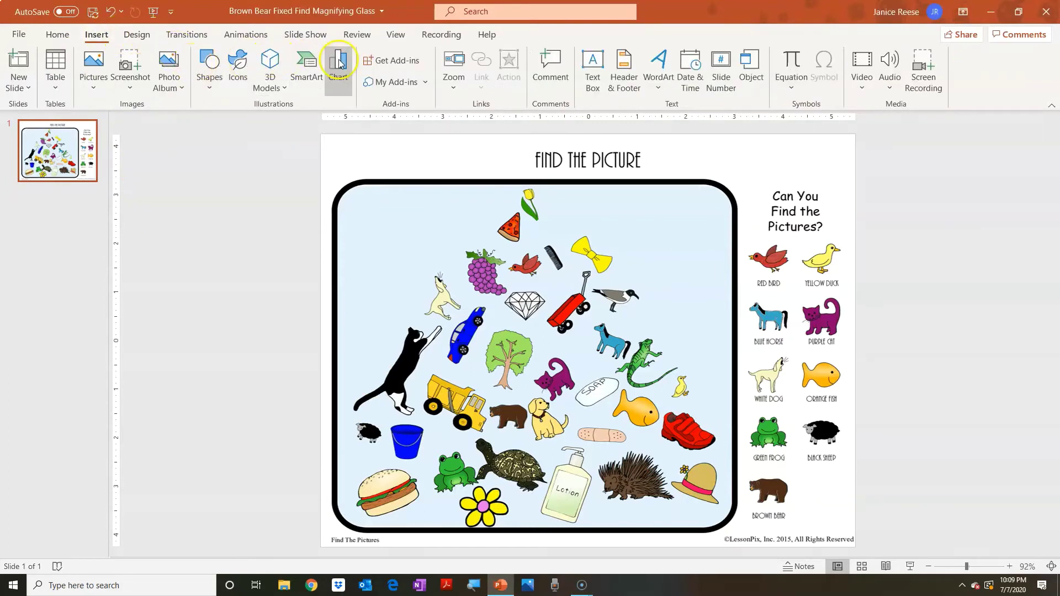
{"action": "left_click", "coordinate": [410, 62]}
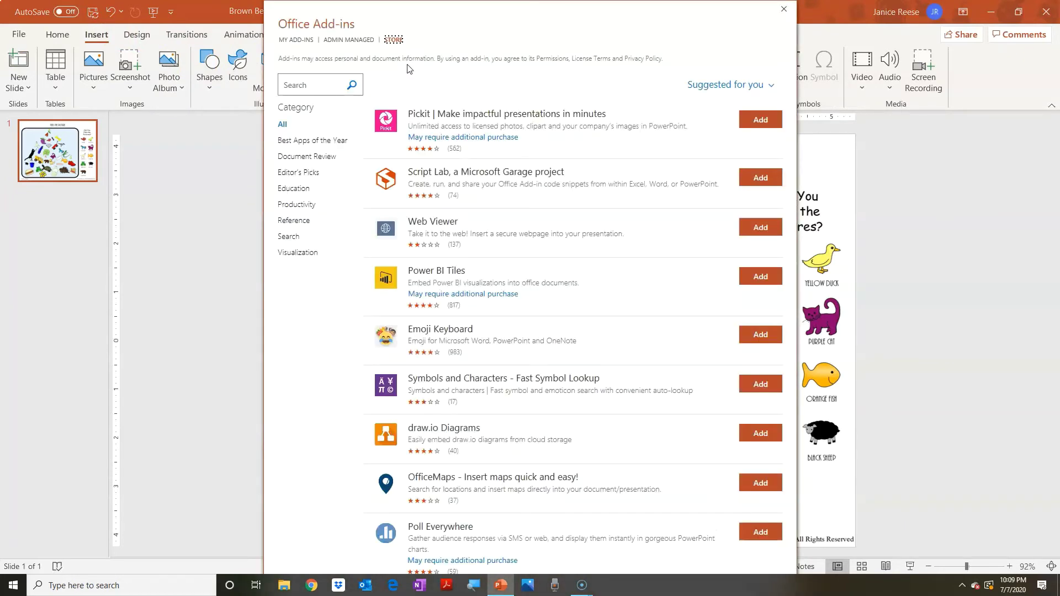
{"action": "left_click", "coordinate": [302, 89]}
{"action": "type", "text": "lessonpix"}
{"action": "key", "text": "Return"}
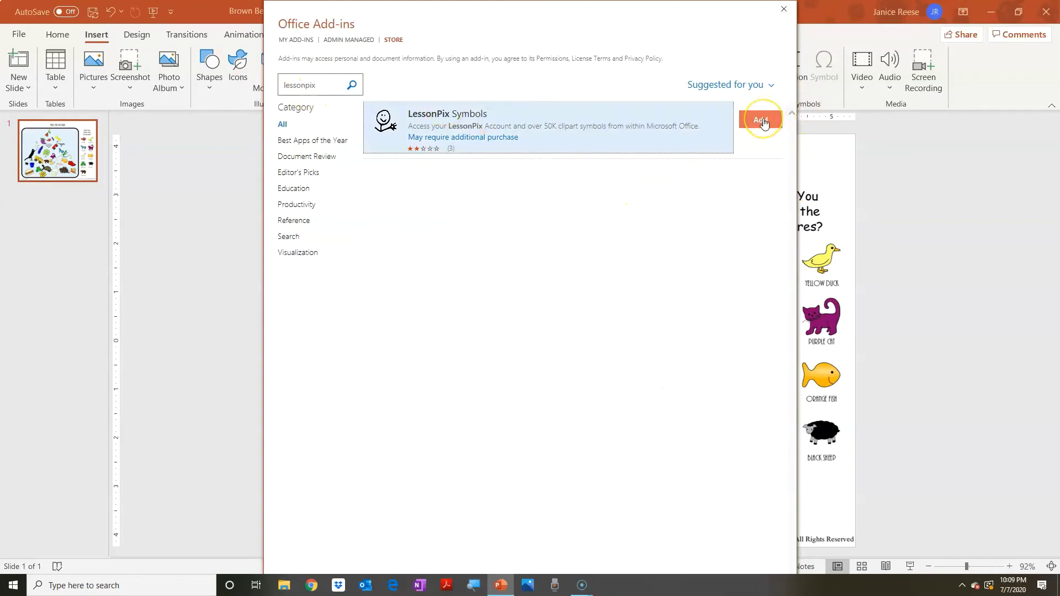
{"action": "left_click", "coordinate": [785, 12]}
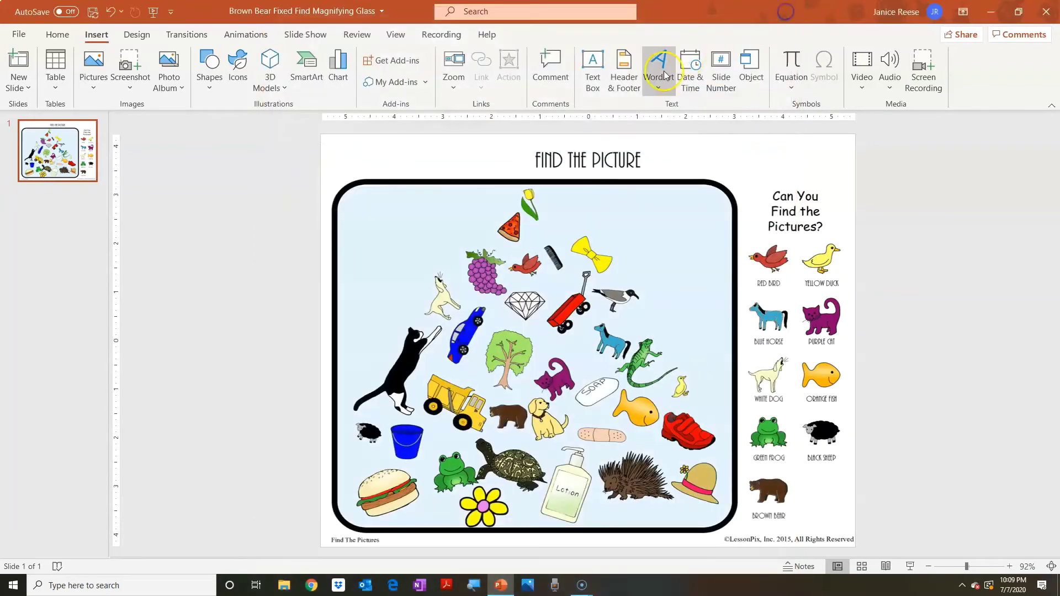
Open the LessonPix Symbols add-in beside the Find the Picture slide.
{"action": "left_click", "coordinate": [55, 35]}
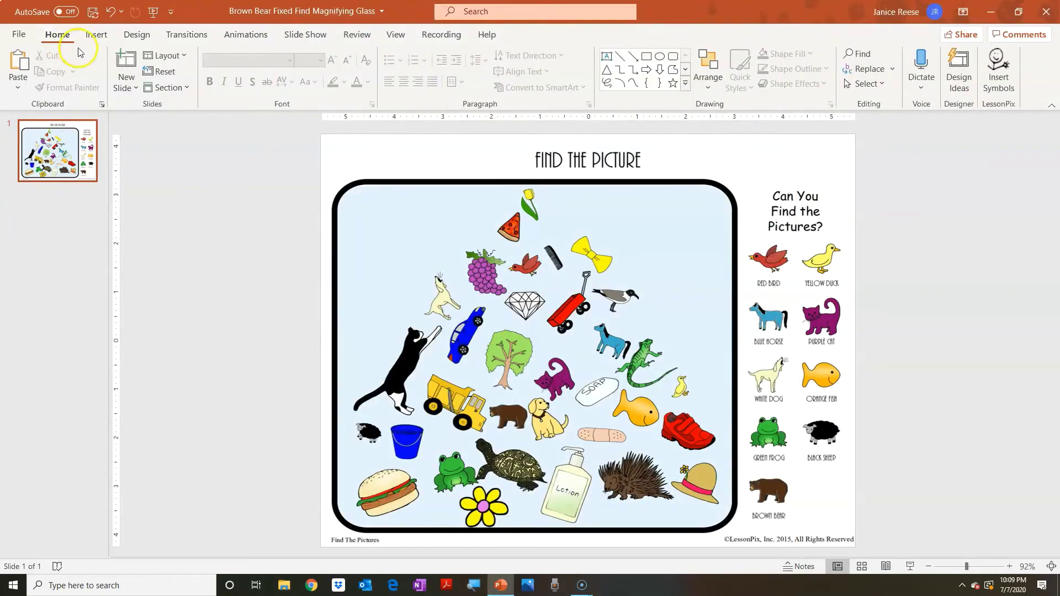
{"action": "left_click", "coordinate": [998, 82]}
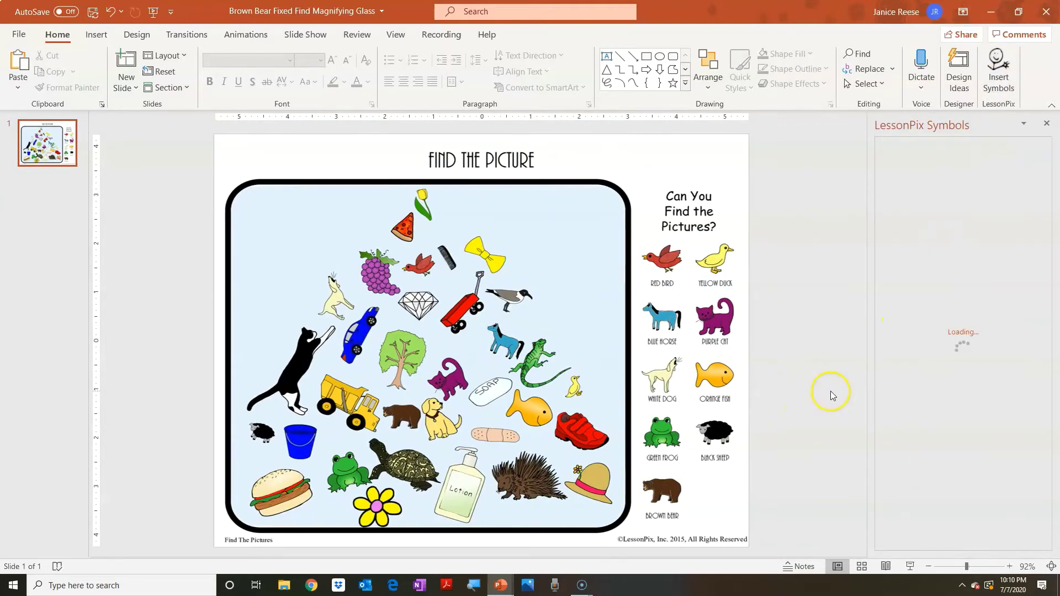
{"action": "left_click", "coordinate": [830, 393]}
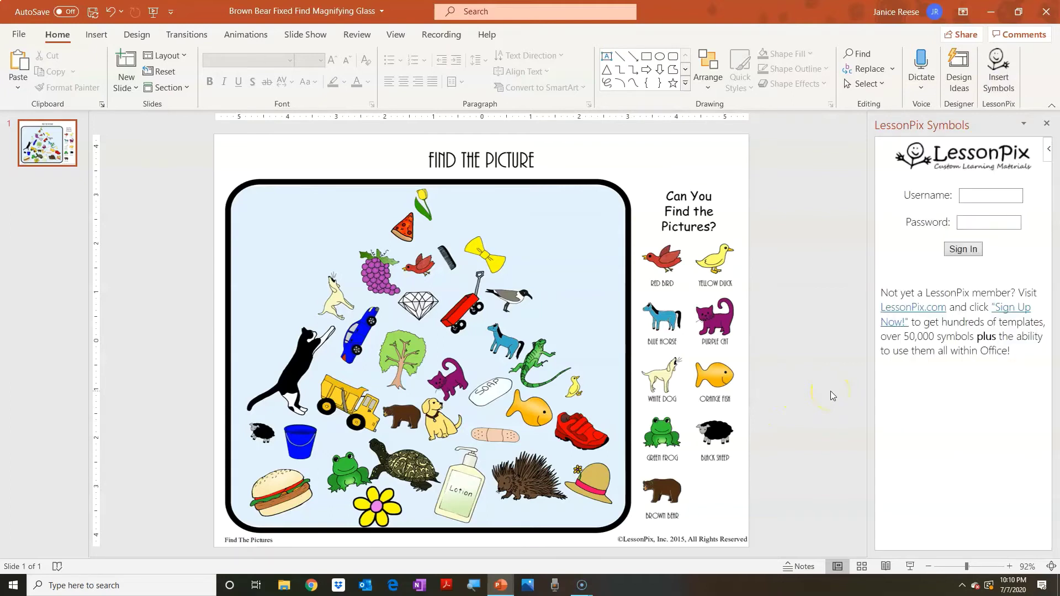
Sign in to LessonPix Symbols with the account username and password.
{"action": "left_click", "coordinate": [991, 209]}
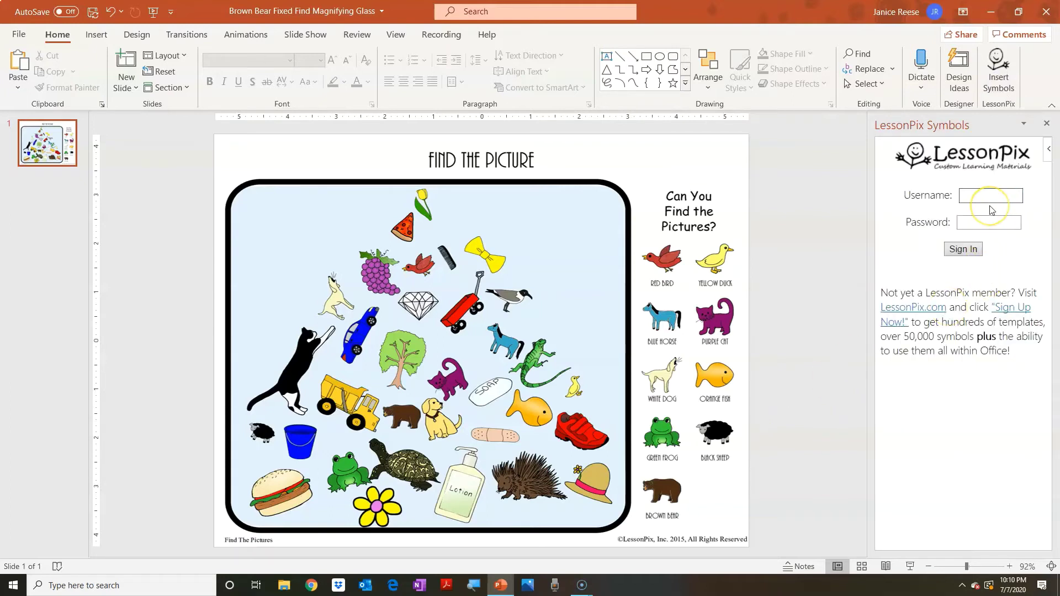
{"action": "type", "text": "ltvec"}
{"action": "key", "text": "Tab"}
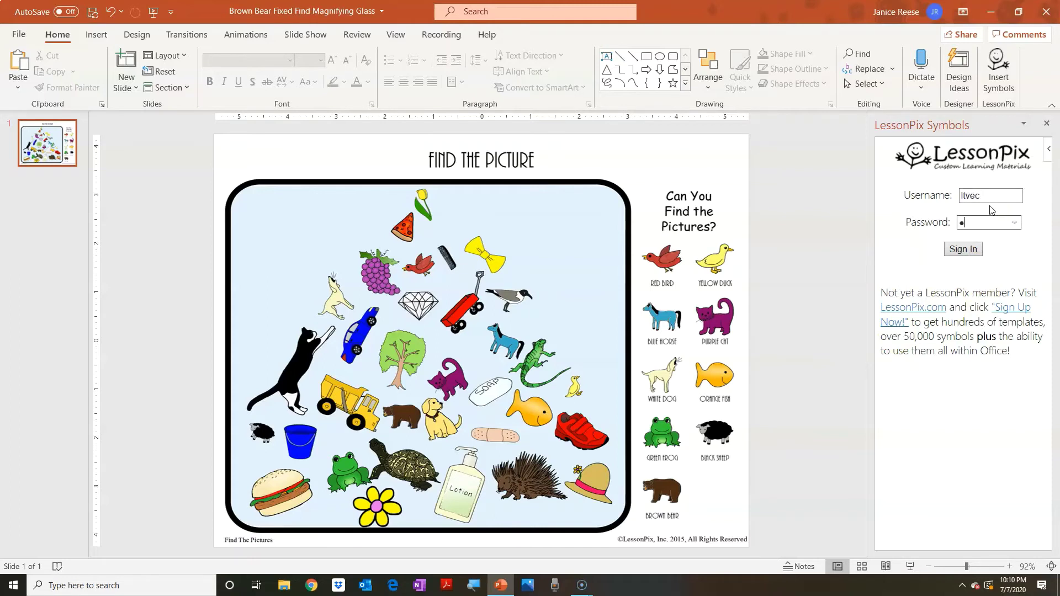
{"action": "left_click", "coordinate": [963, 249]}
{"action": "left_click", "coordinate": [891, 183]}
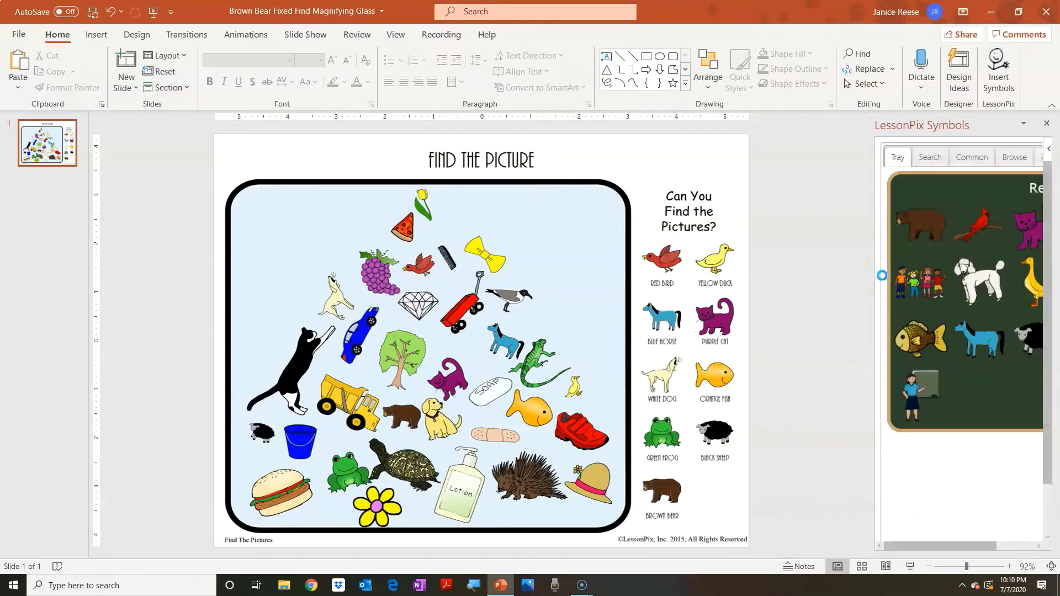
Widen the LessonPix Symbols pane so the whole picture tray fits inside it.
{"action": "left_click_drag", "start_coordinate": [867, 287], "coordinate": [776, 289]}
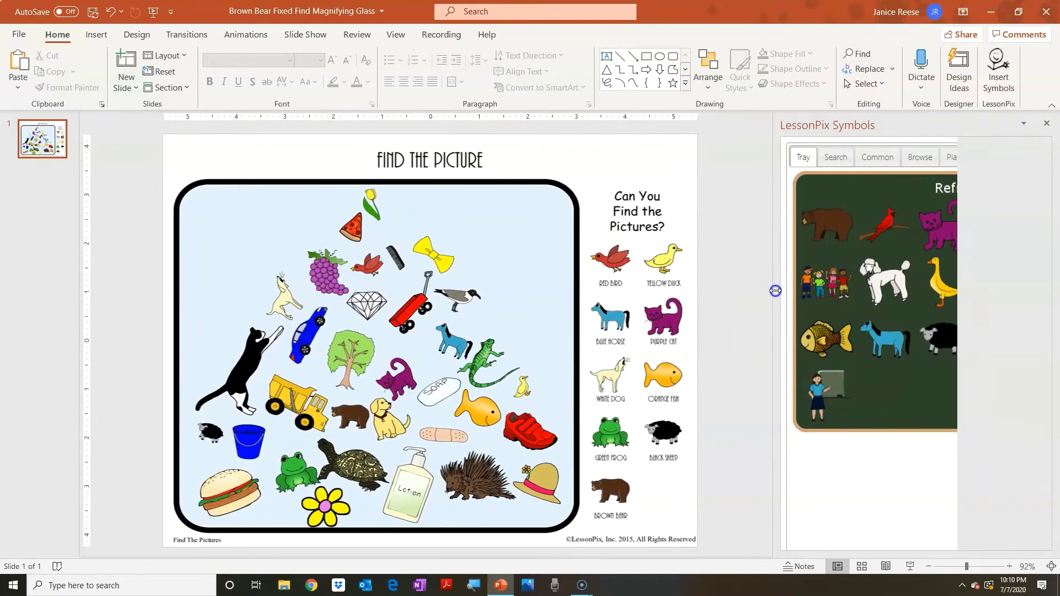
{"action": "left_click", "coordinate": [1023, 126]}
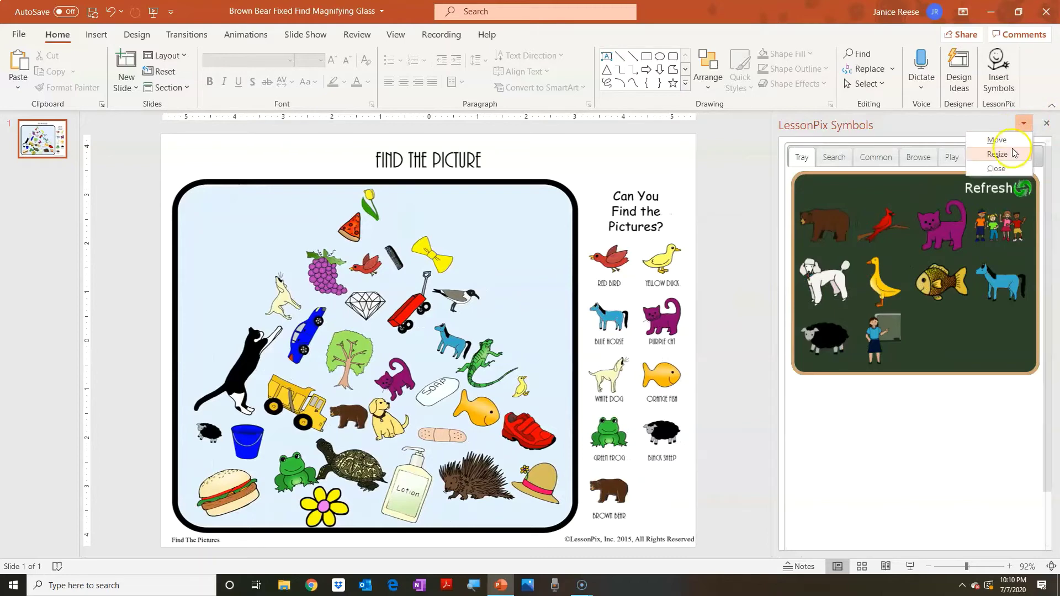
{"action": "left_click", "coordinate": [1005, 141]}
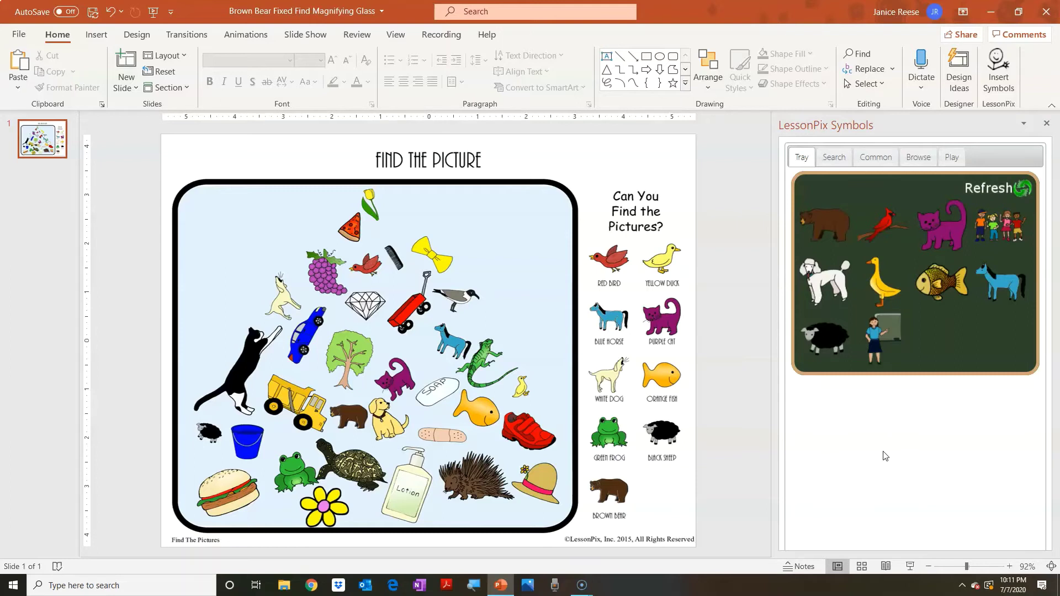
Insert the brown bear, white poodle and yellow duck from the tray, shrinking the duck into the blue area's upper-right corner.
{"action": "left_click", "coordinate": [816, 221]}
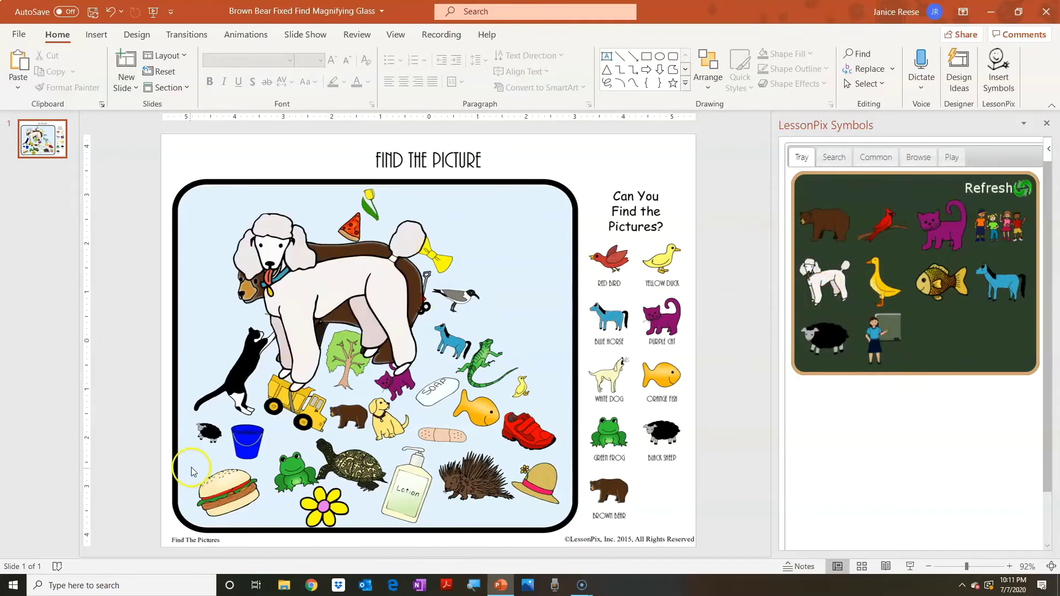
{"action": "left_click_drag", "start_coordinate": [265, 298], "coordinate": [559, 320]}
{"action": "left_click_drag", "start_coordinate": [673, 182], "coordinate": [532, 321]}
{"action": "left_click_drag", "start_coordinate": [497, 372], "coordinate": [544, 263]}
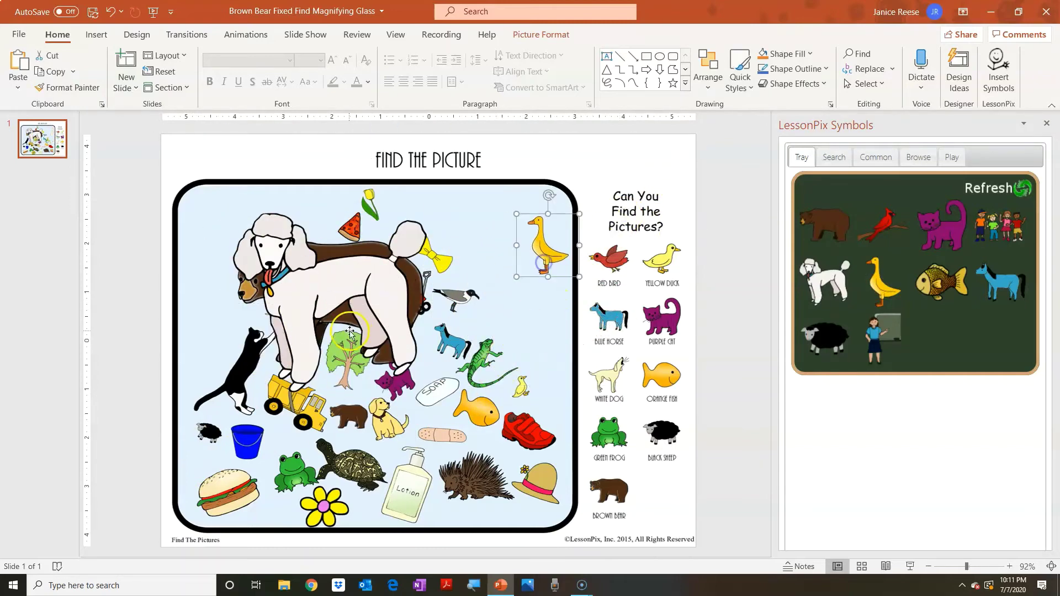
Shrink the poodle and the bear, placing the poodle over the picture list and the bear above it.
{"action": "left_click_drag", "start_coordinate": [353, 333], "coordinate": [587, 436]}
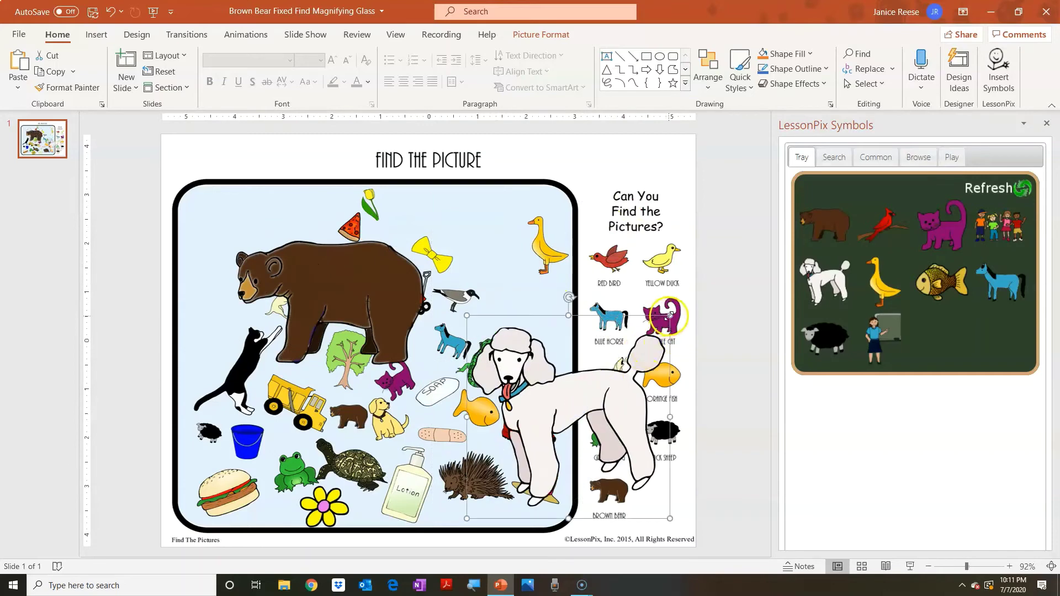
{"action": "left_click_drag", "start_coordinate": [669, 315], "coordinate": [577, 408]}
{"action": "left_click_drag", "start_coordinate": [530, 452], "coordinate": [626, 237]}
{"action": "left_click_drag", "start_coordinate": [397, 300], "coordinate": [628, 410]}
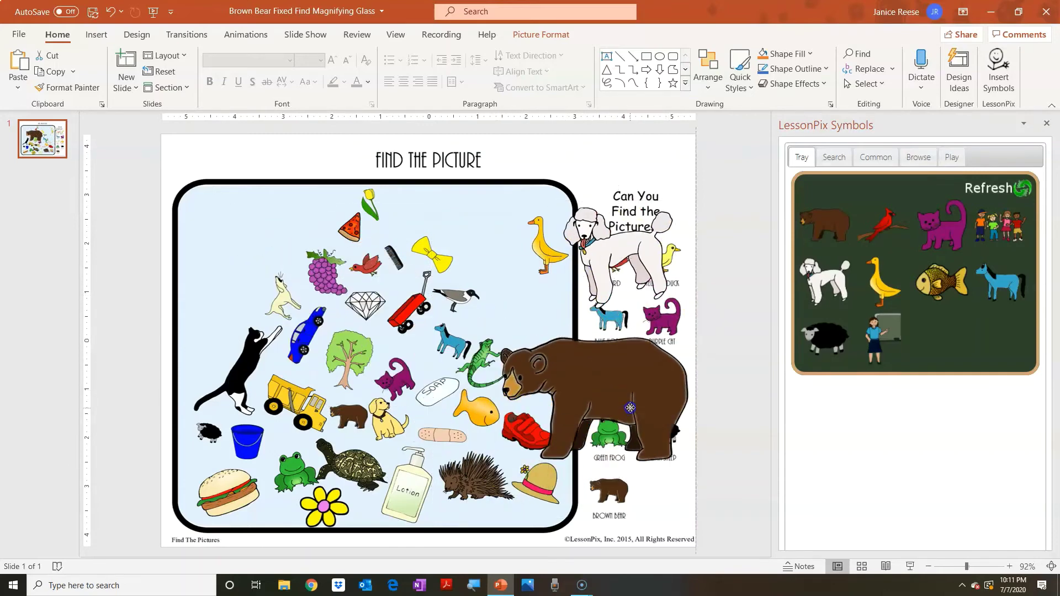
{"action": "left_click_drag", "start_coordinate": [694, 298], "coordinate": [630, 333]}
{"action": "left_click_drag", "start_coordinate": [579, 387], "coordinate": [628, 149]}
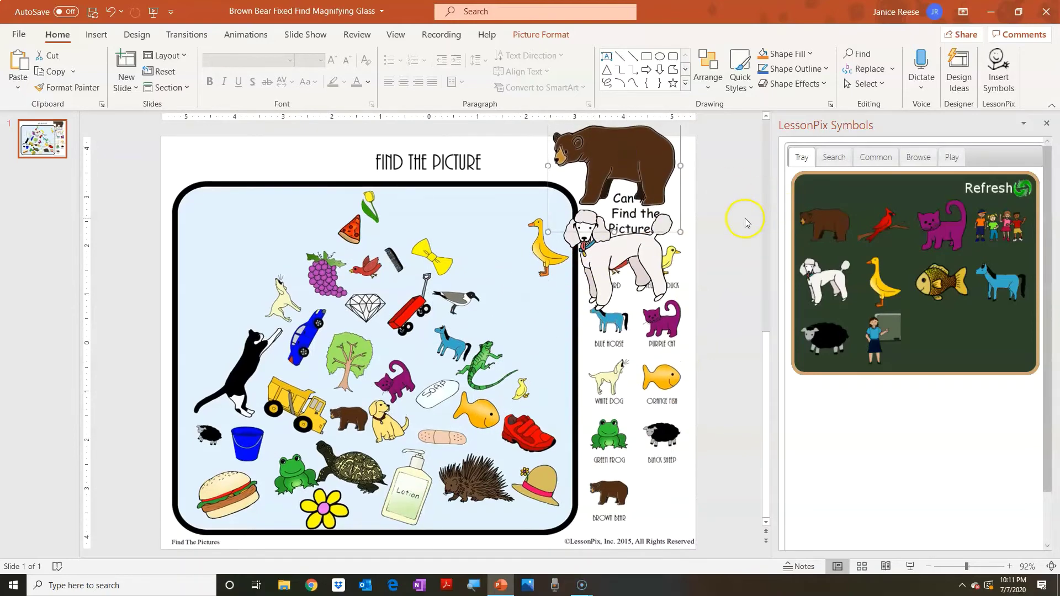
Search the LessonPix symbols for "hat".
{"action": "left_click", "coordinate": [834, 156]}
{"action": "left_click", "coordinate": [823, 197]}
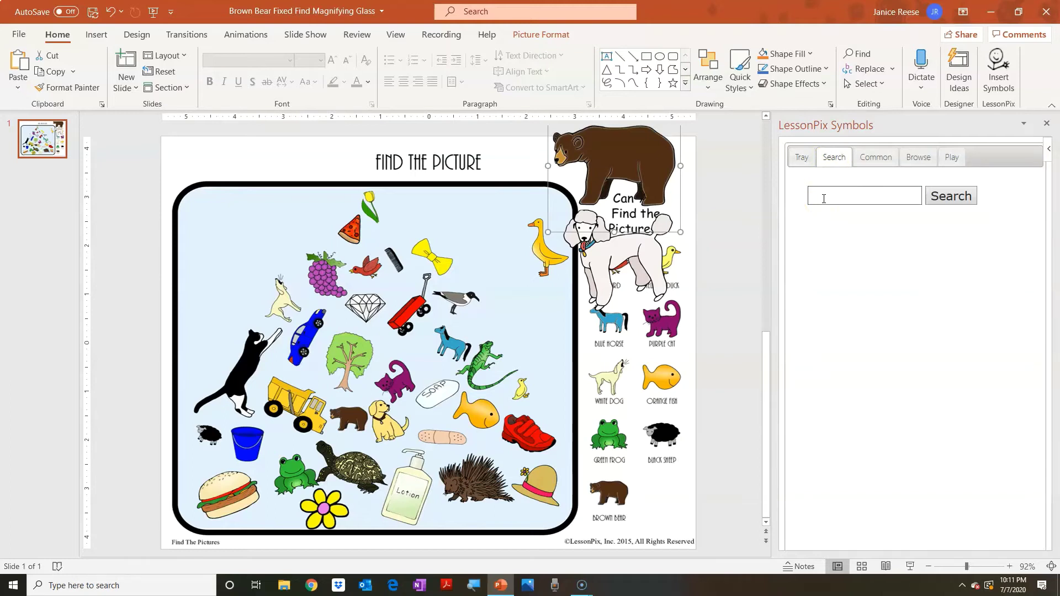
{"action": "type", "text": "hat"}
{"action": "left_click", "coordinate": [952, 197]}
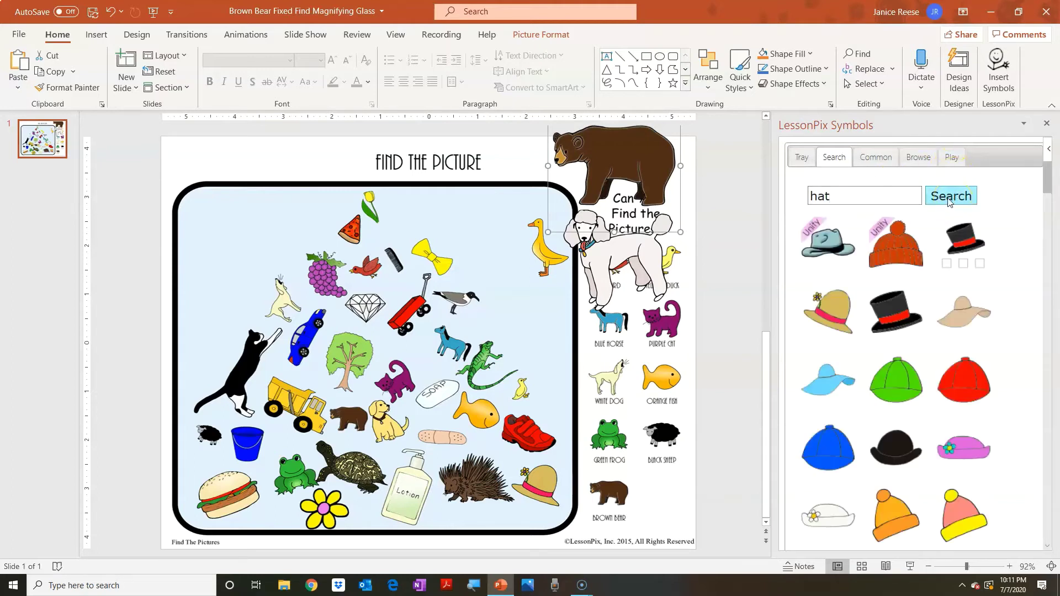
Insert the black top hat with the red band, shrink it and place it on the large bear's head.
{"action": "left_click", "coordinate": [892, 315]}
{"action": "left_click", "coordinate": [433, 397]}
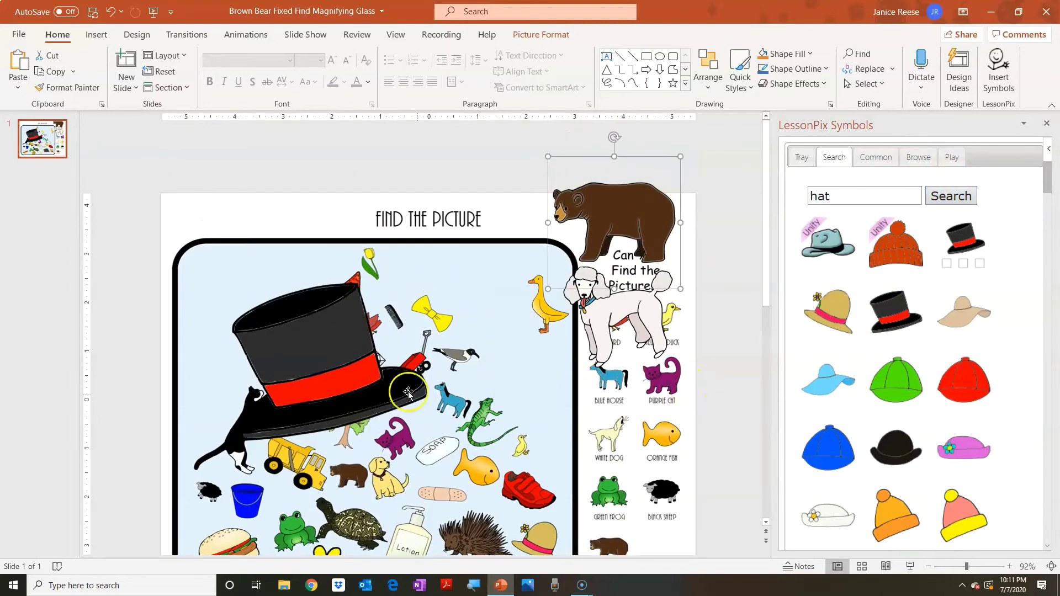
{"action": "left_click_drag", "start_coordinate": [437, 230], "coordinate": [328, 338]}
{"action": "left_click_drag", "start_coordinate": [264, 362], "coordinate": [546, 132]}
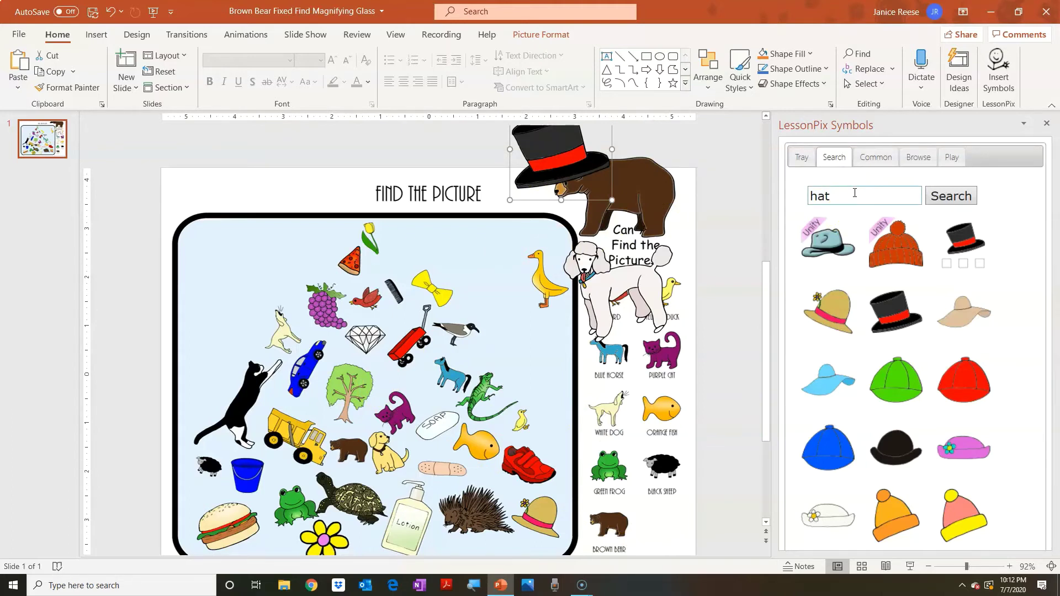
Search the LessonPix symbols for "cheetos" and insert the personal Cheetos bag photo on the slide.
{"action": "left_click_drag", "start_coordinate": [855, 193], "coordinate": [801, 206]}
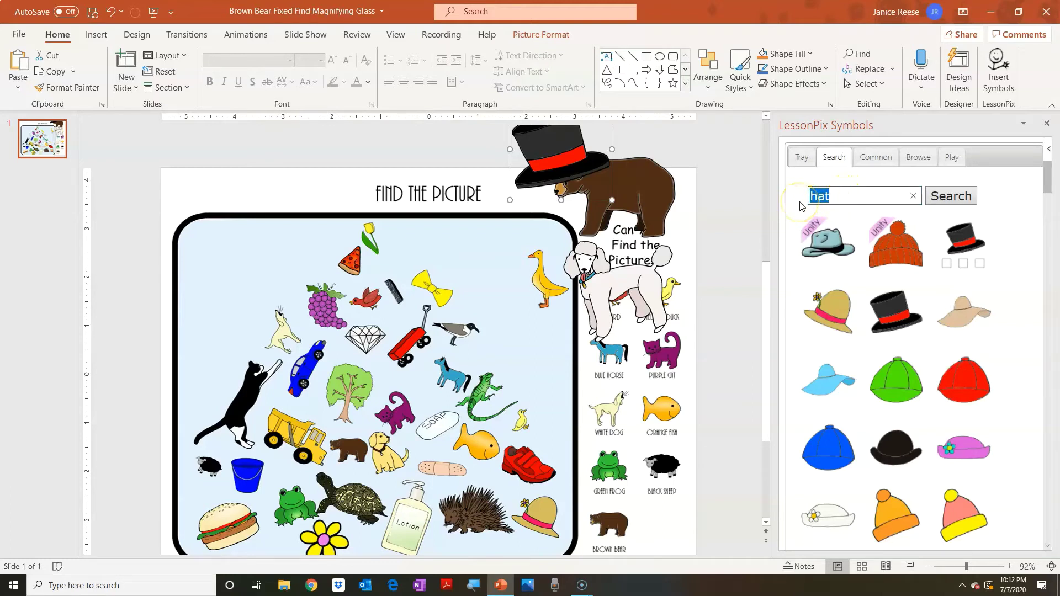
{"action": "type", "text": "cheetos"}
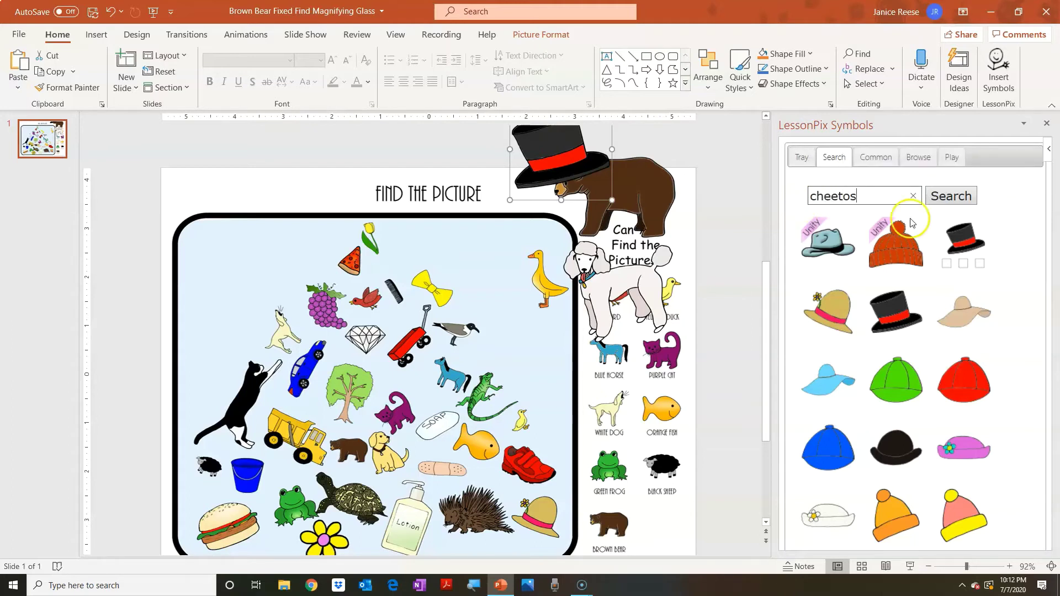
{"action": "left_click", "coordinate": [951, 196]}
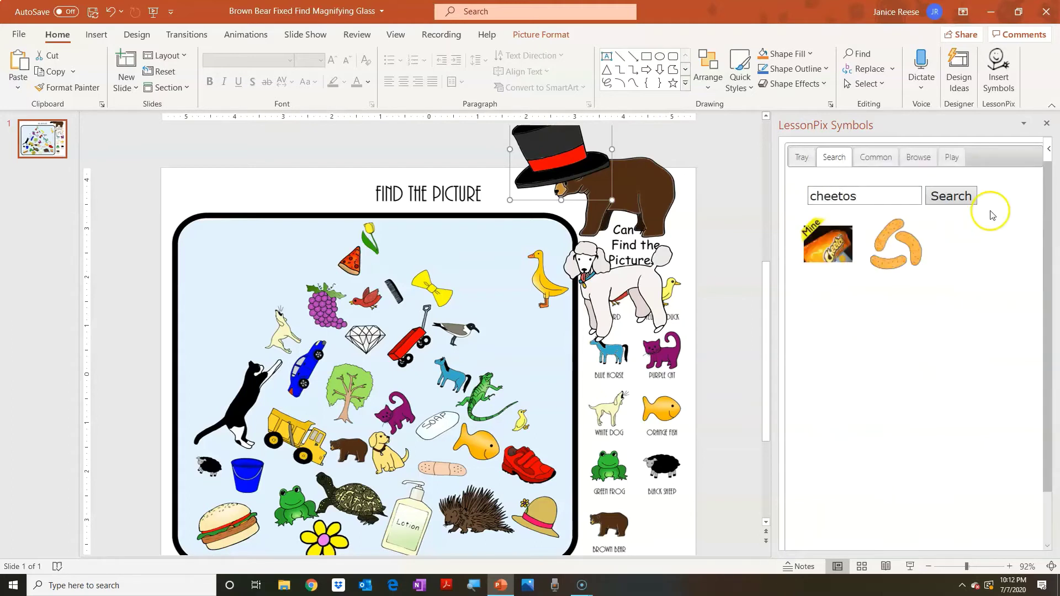
{"action": "left_click", "coordinate": [908, 272]}
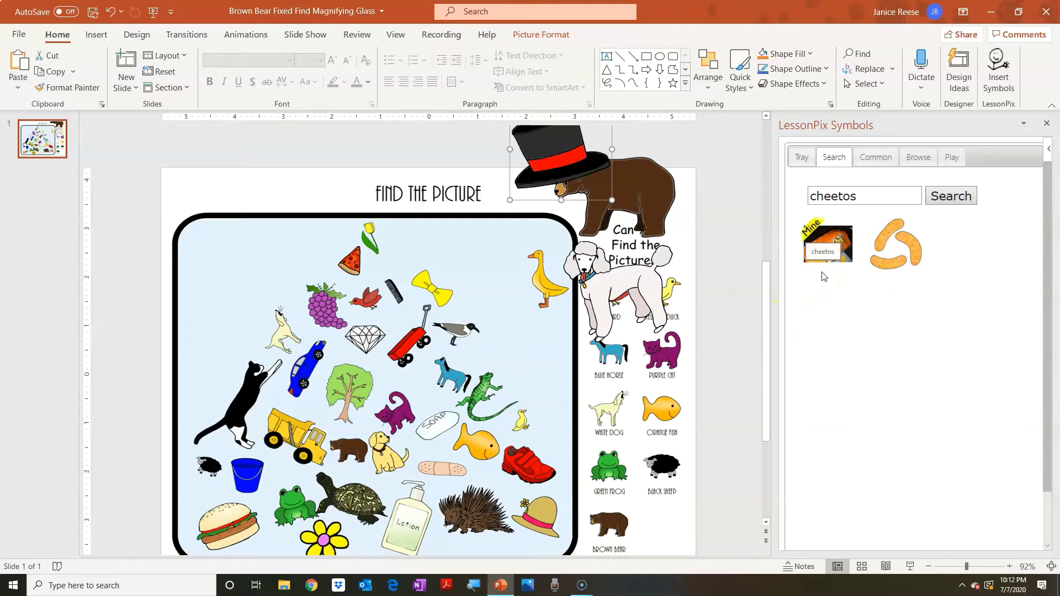
{"action": "left_click", "coordinate": [819, 328]}
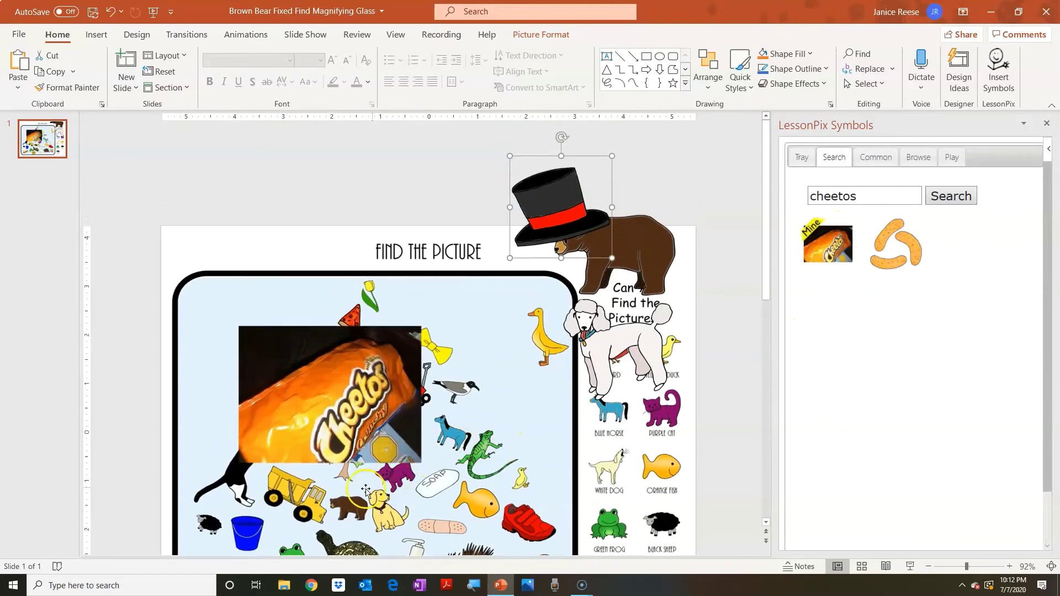
Delete the Cheetos photo and the added bear, poodle, duck and top hat from the slide.
{"action": "left_click", "coordinate": [359, 426]}
{"action": "scroll", "coordinate": [360, 425], "scroll_direction": "down", "scroll_amount": 1}
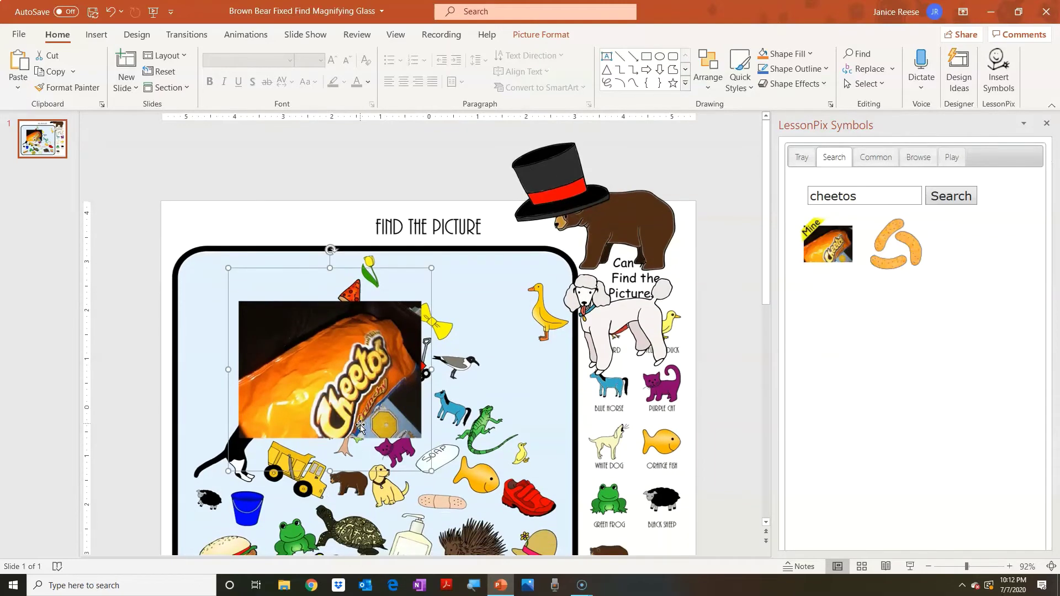
{"action": "key", "text": "Delete"}
{"action": "left_click_drag", "start_coordinate": [477, 144], "coordinate": [703, 444]}
{"action": "key", "text": "Delete"}
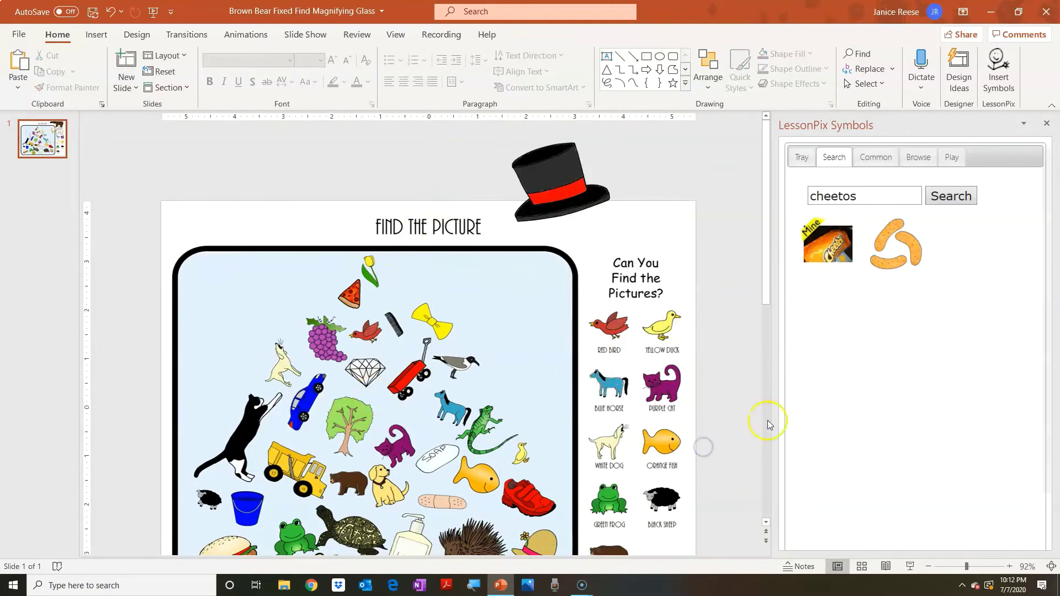
{"action": "left_click", "coordinate": [536, 187]}
{"action": "key", "text": "Delete"}
{"action": "scroll", "coordinate": [694, 296], "scroll_direction": "down", "scroll_amount": 2}
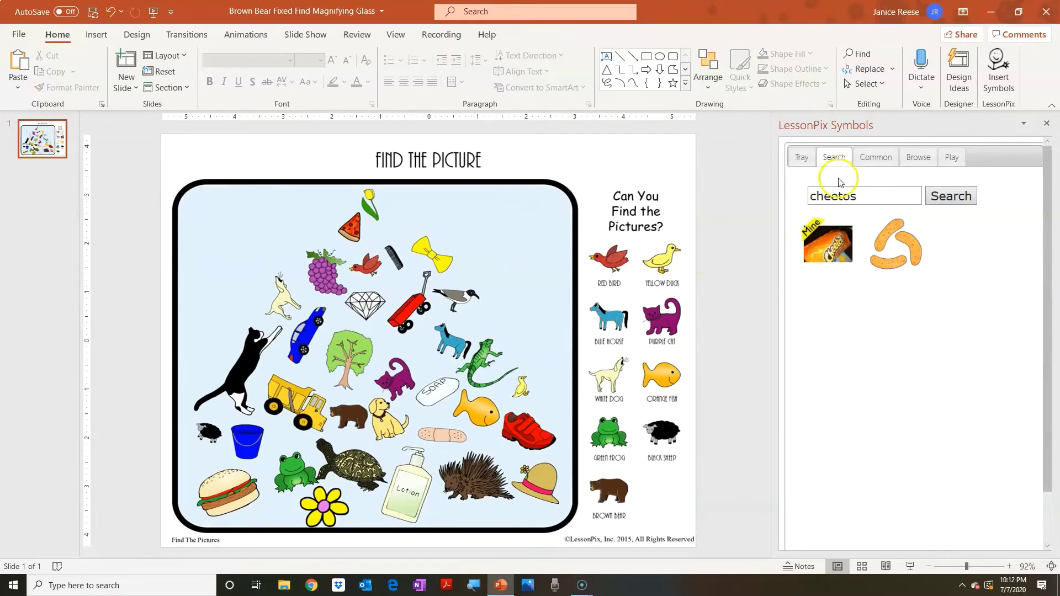
Examine the common shapes and overlays that LessonPix Symbols offers for tweaking symbols.
{"action": "left_click", "coordinate": [873, 159]}
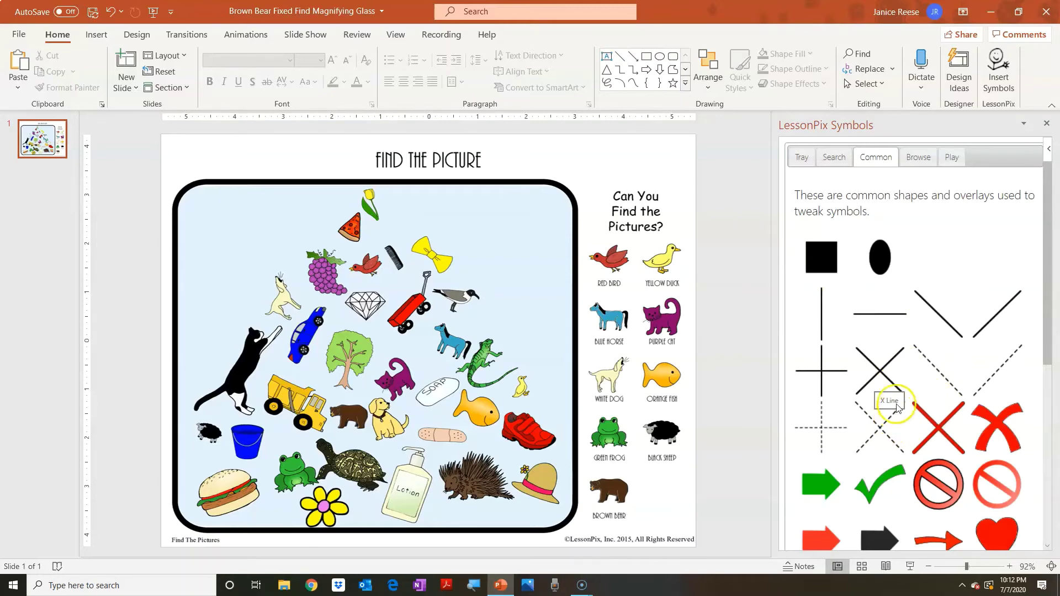
{"action": "scroll", "coordinate": [874, 400], "scroll_direction": "down", "scroll_amount": 1}
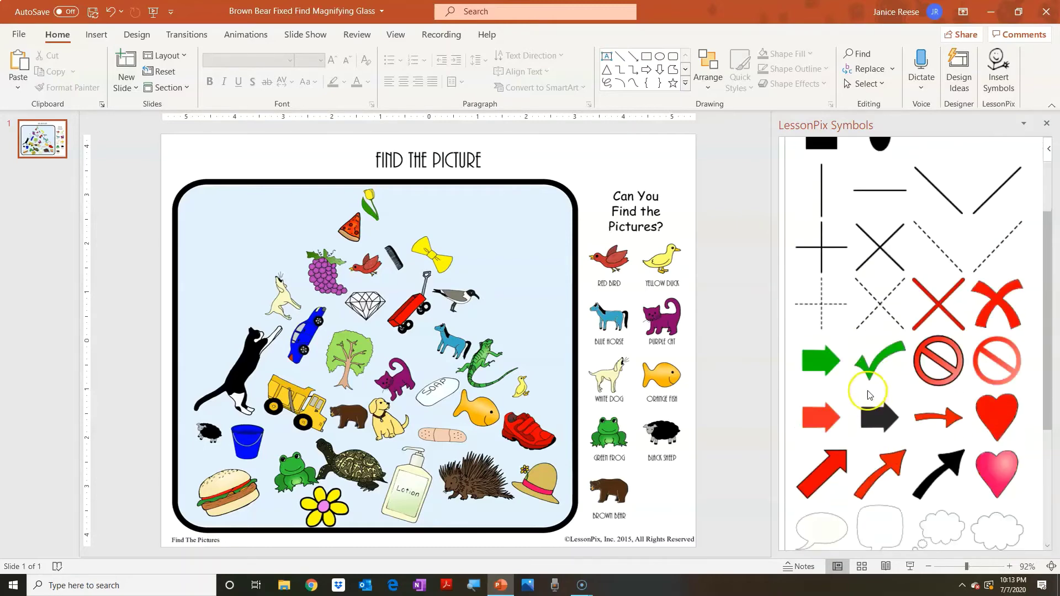
{"action": "scroll", "coordinate": [848, 286], "scroll_direction": "down", "scroll_amount": 2}
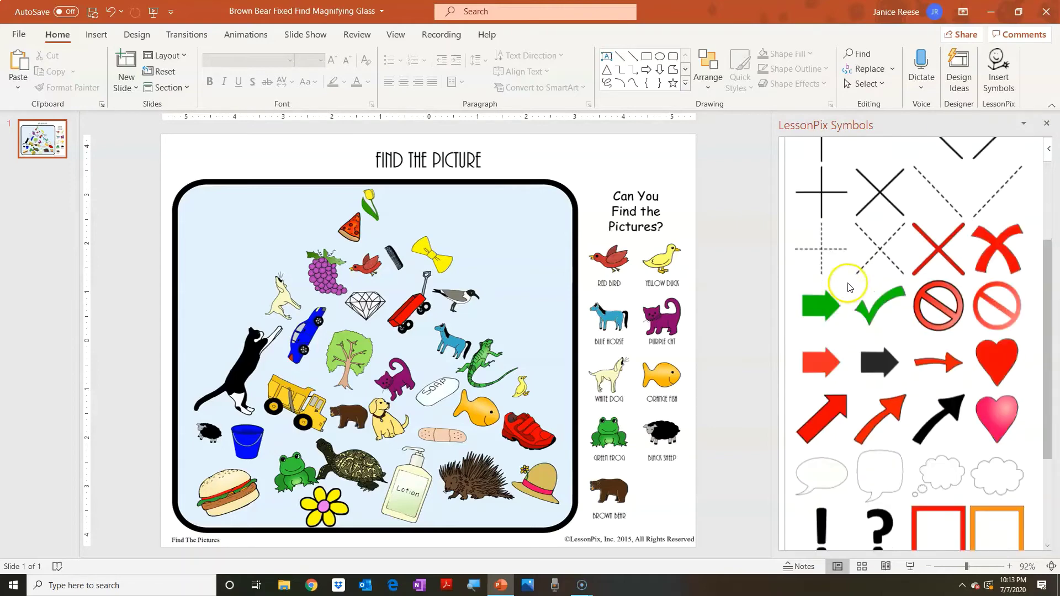
{"action": "scroll", "coordinate": [823, 335], "scroll_direction": "down", "scroll_amount": 2}
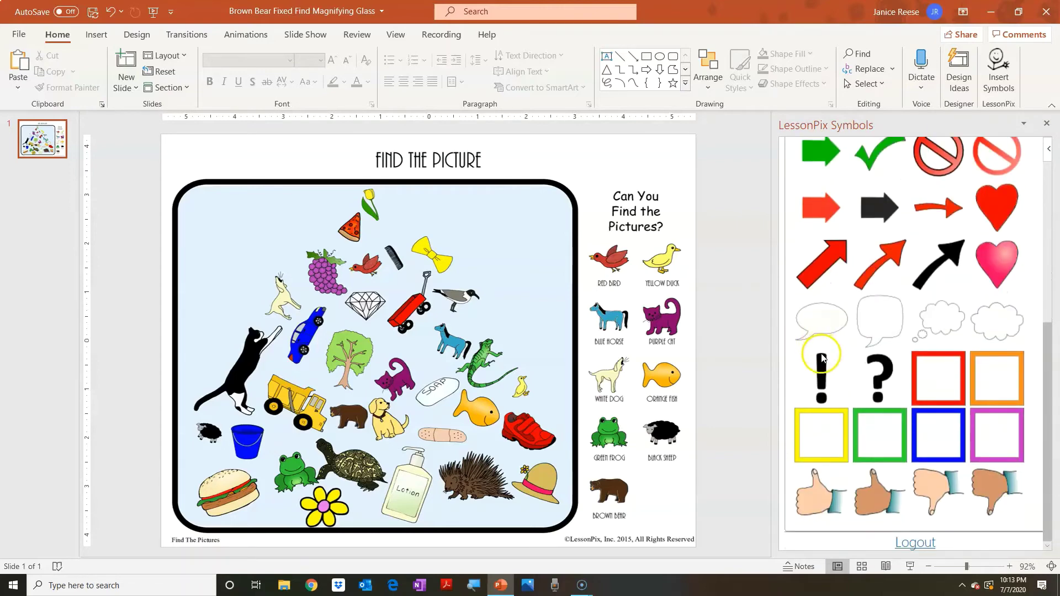
{"action": "scroll", "coordinate": [875, 410], "scroll_direction": "up", "scroll_amount": 5}
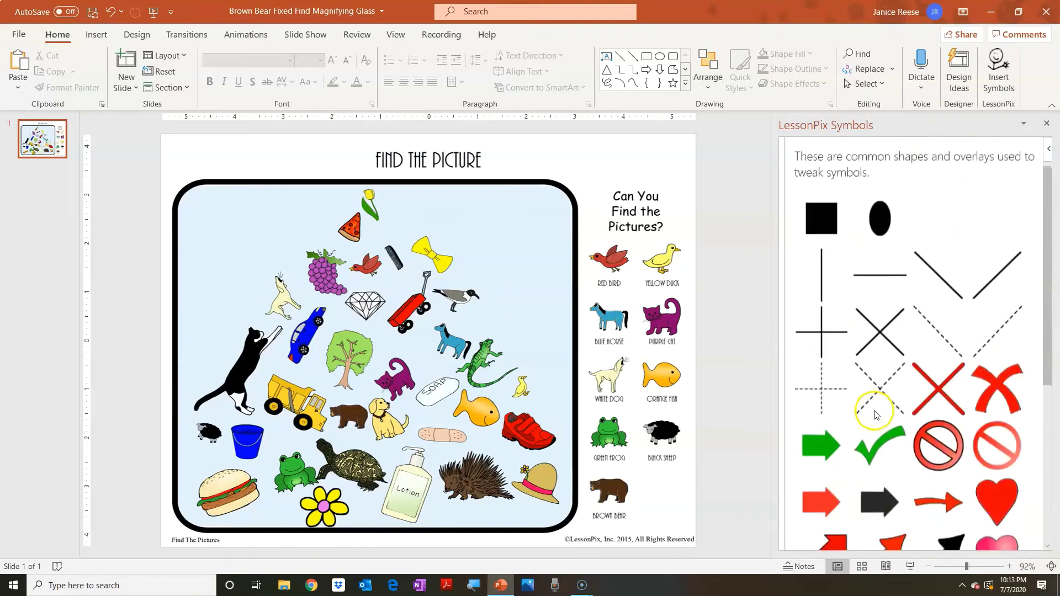
{"action": "scroll", "coordinate": [861, 408], "scroll_direction": "down", "scroll_amount": 3}
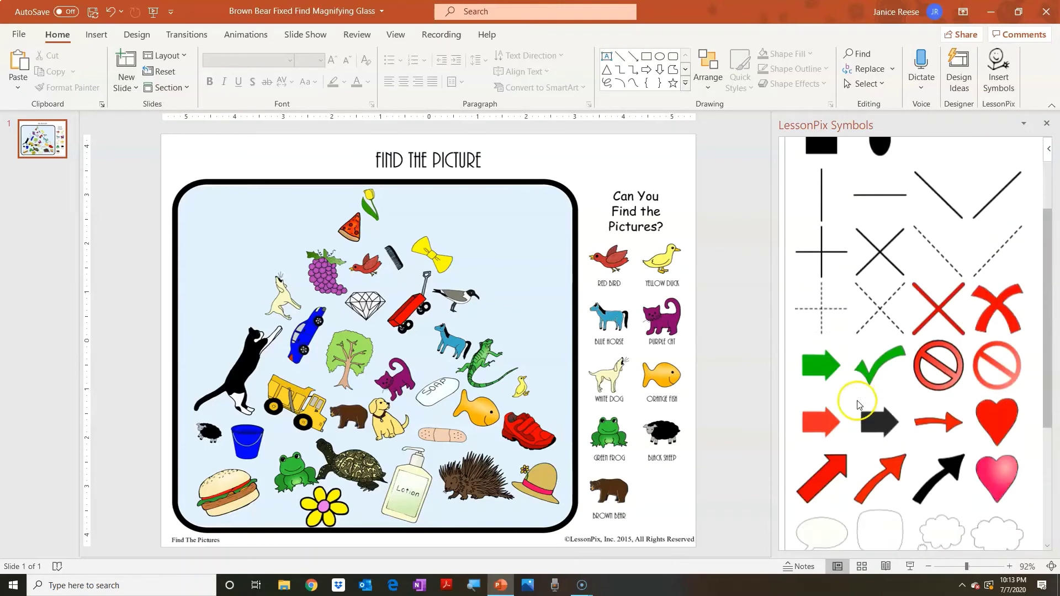
{"action": "scroll", "coordinate": [856, 403], "scroll_direction": "up", "scroll_amount": 3}
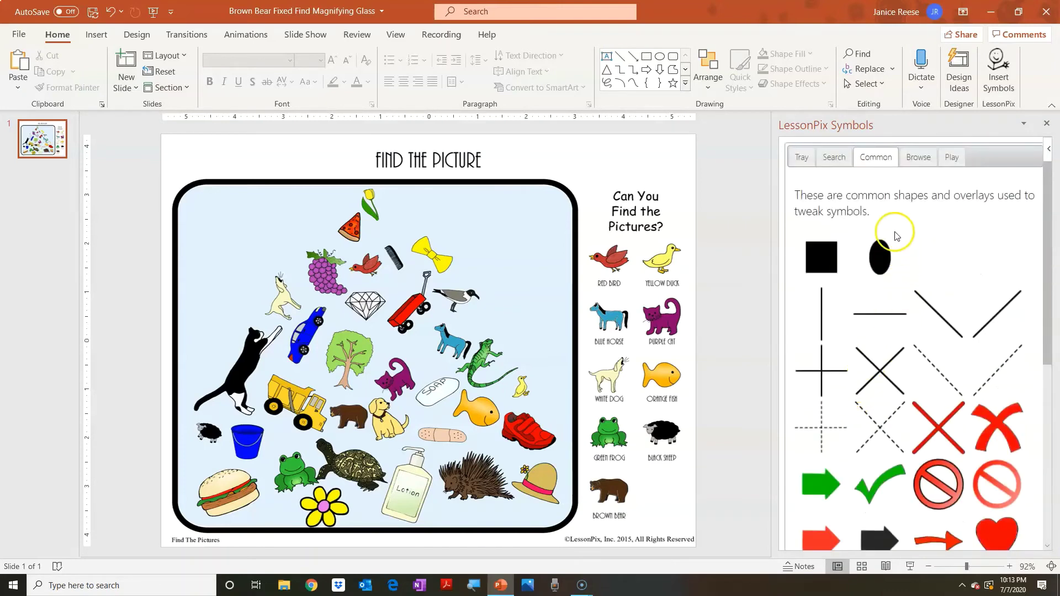
Search the LessonPix symbols for "tokens".
{"action": "left_click", "coordinate": [834, 158]}
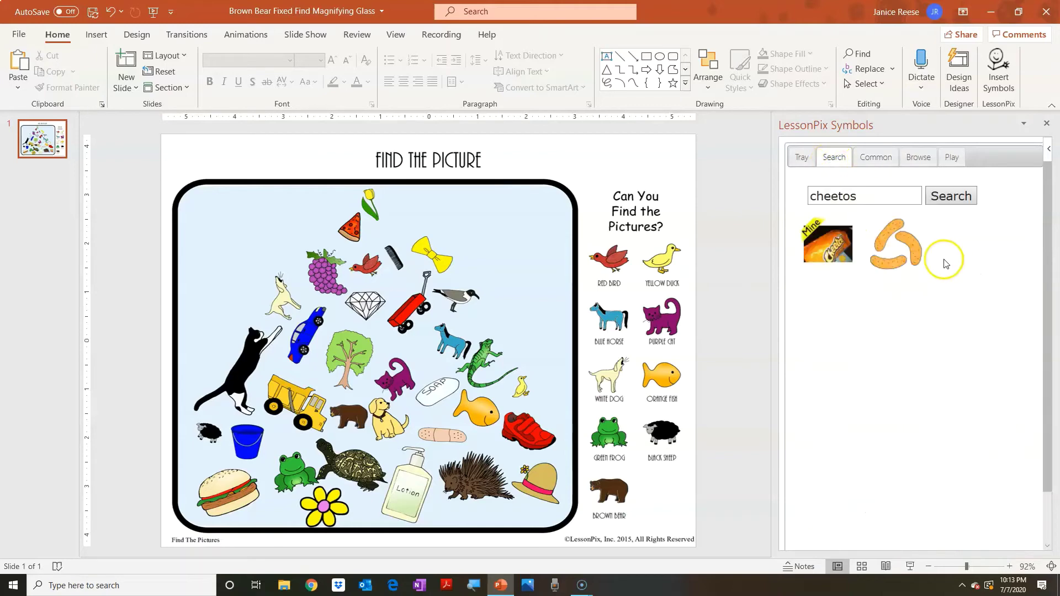
{"action": "left_click_drag", "start_coordinate": [863, 196], "coordinate": [756, 199]}
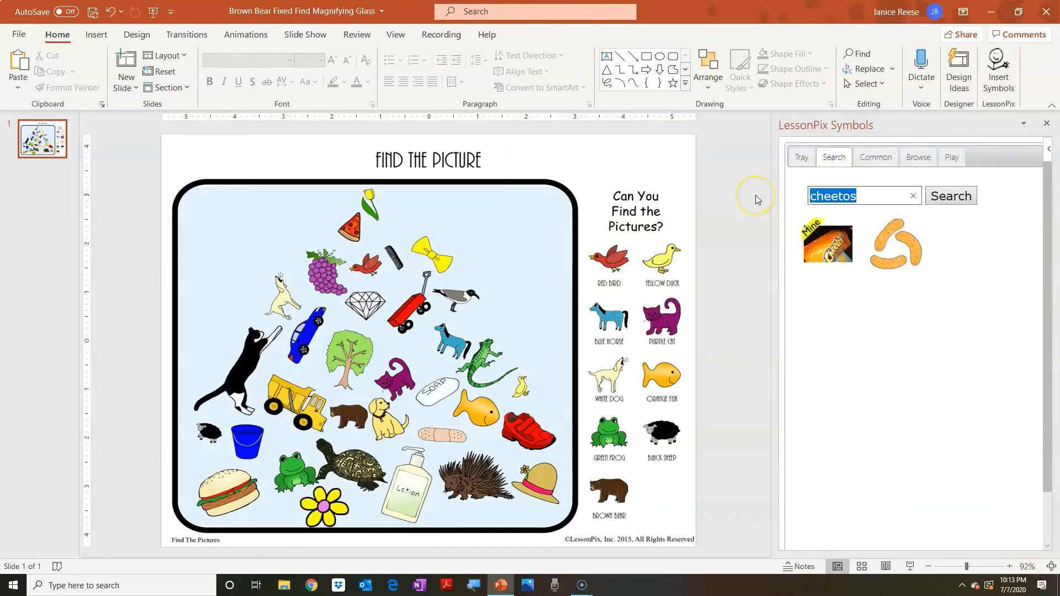
{"action": "type", "text": "tokena"}
{"action": "key", "text": "BackSpace"}
{"action": "type", "text": "s"}
{"action": "left_click", "coordinate": [967, 198]}
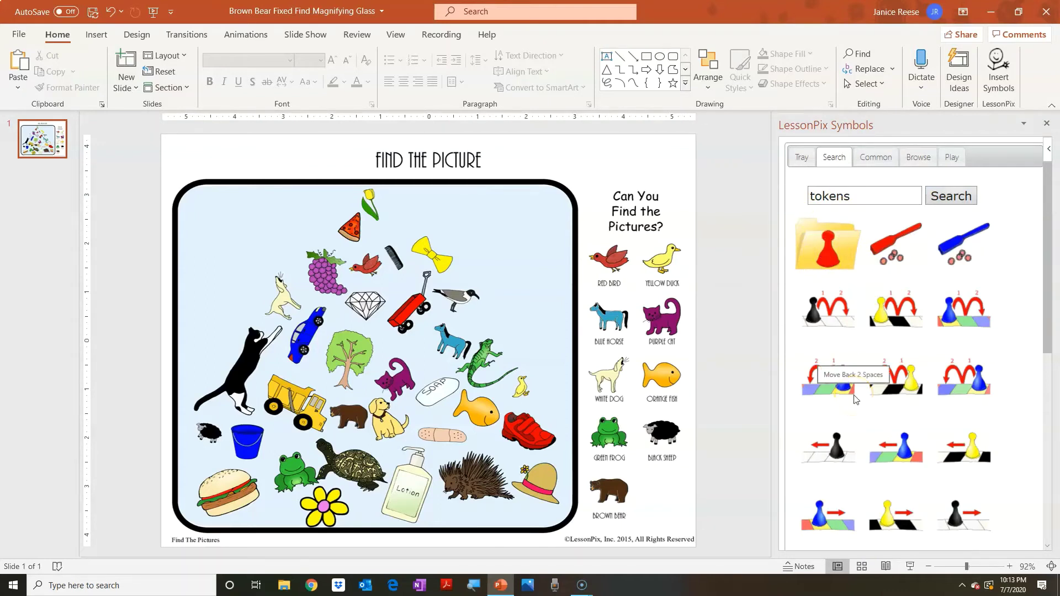
Open the Tokens folder from the search results and look through its token pictures.
{"action": "left_click", "coordinate": [828, 246]}
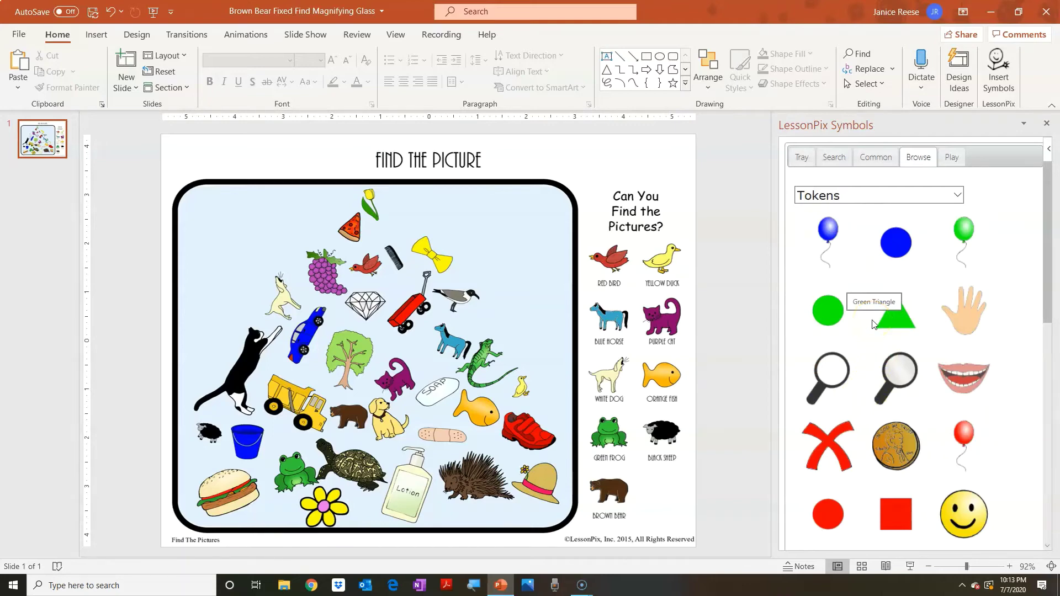
{"action": "scroll", "coordinate": [911, 376], "scroll_direction": "down", "scroll_amount": 8}
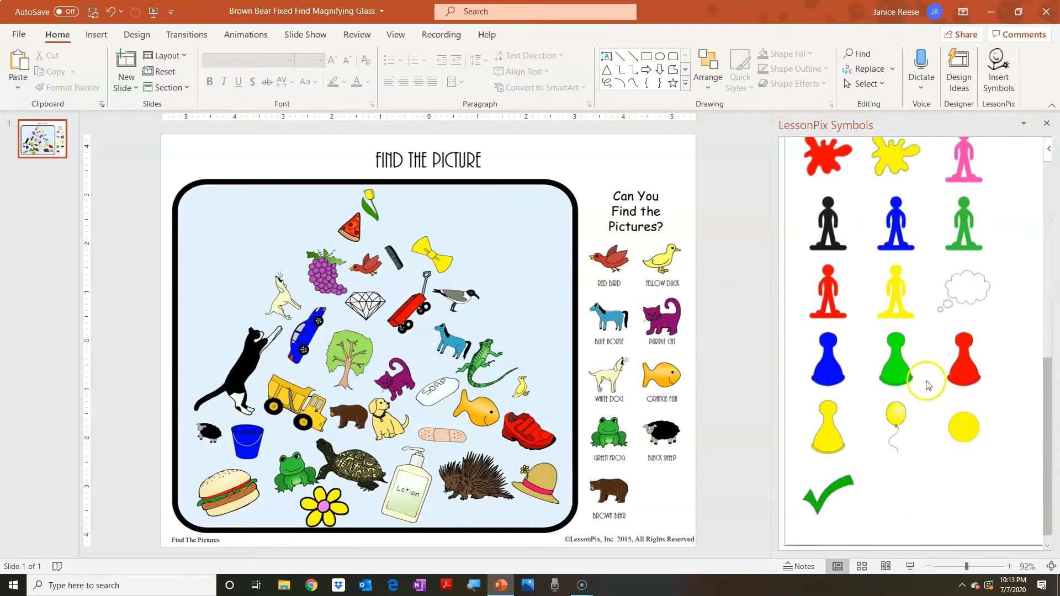
{"action": "scroll", "coordinate": [922, 381], "scroll_direction": "up", "scroll_amount": 8}
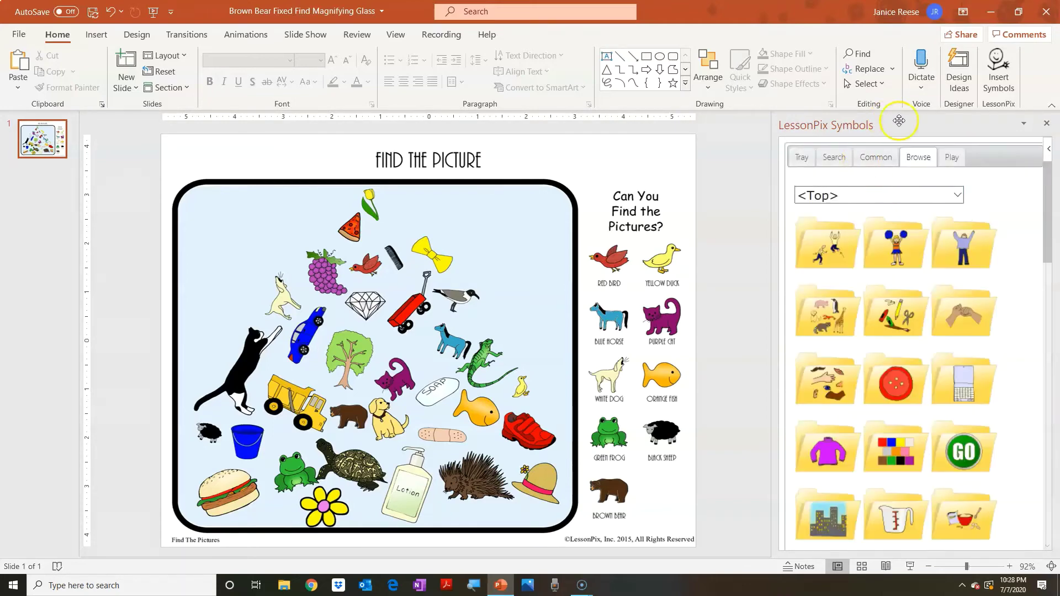
Browse the LessonPix symbol category folders from the top level and look over what they cover.
{"action": "left_click", "coordinate": [917, 157]}
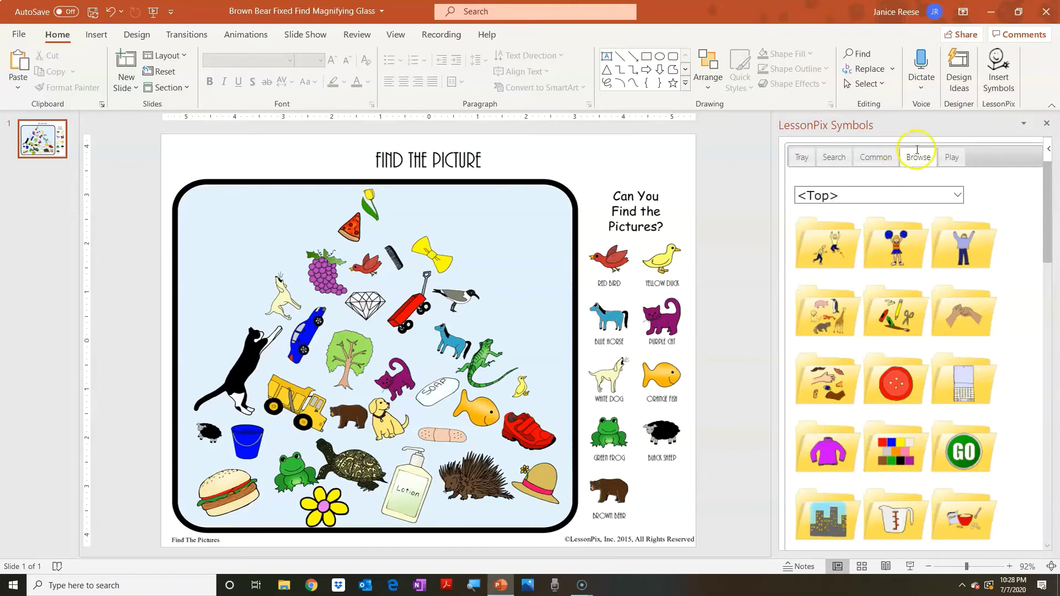
{"action": "scroll", "coordinate": [1007, 330], "scroll_direction": "down", "scroll_amount": 2}
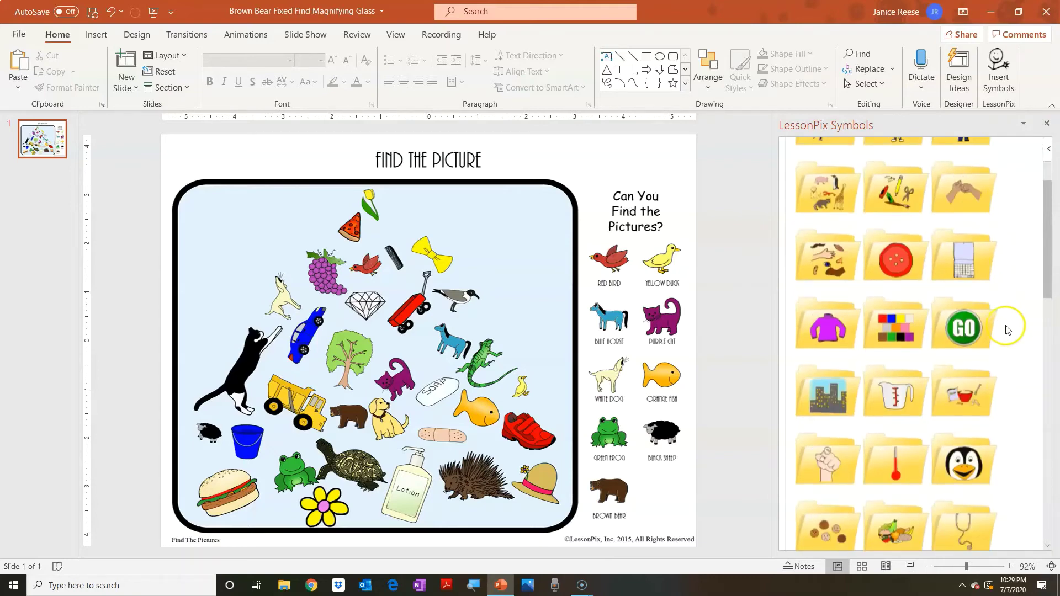
{"action": "scroll", "coordinate": [1007, 330], "scroll_direction": "down", "scroll_amount": 6}
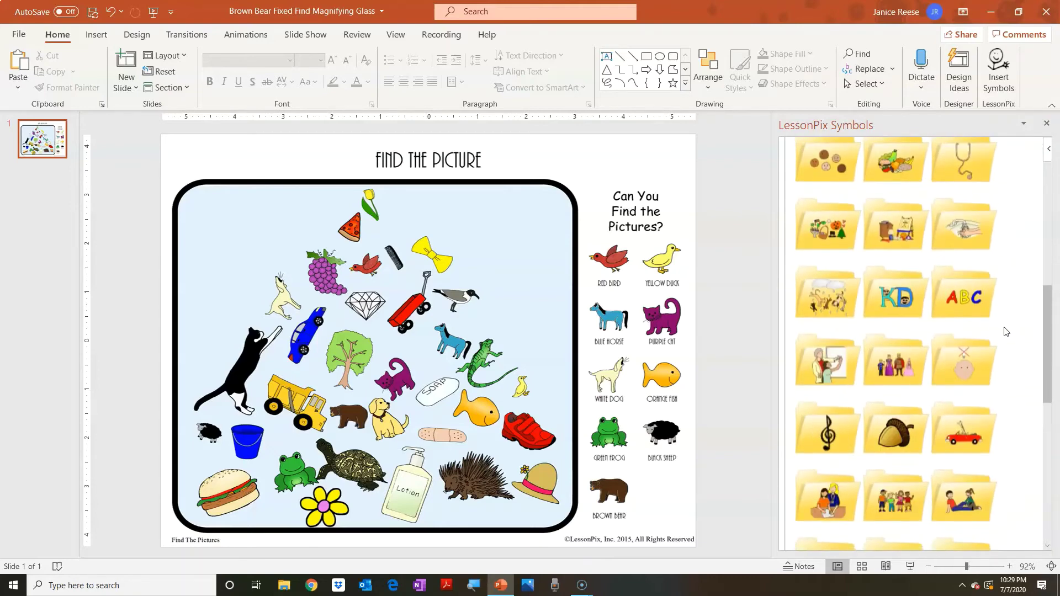
{"action": "scroll", "coordinate": [1003, 332], "scroll_direction": "down", "scroll_amount": 9}
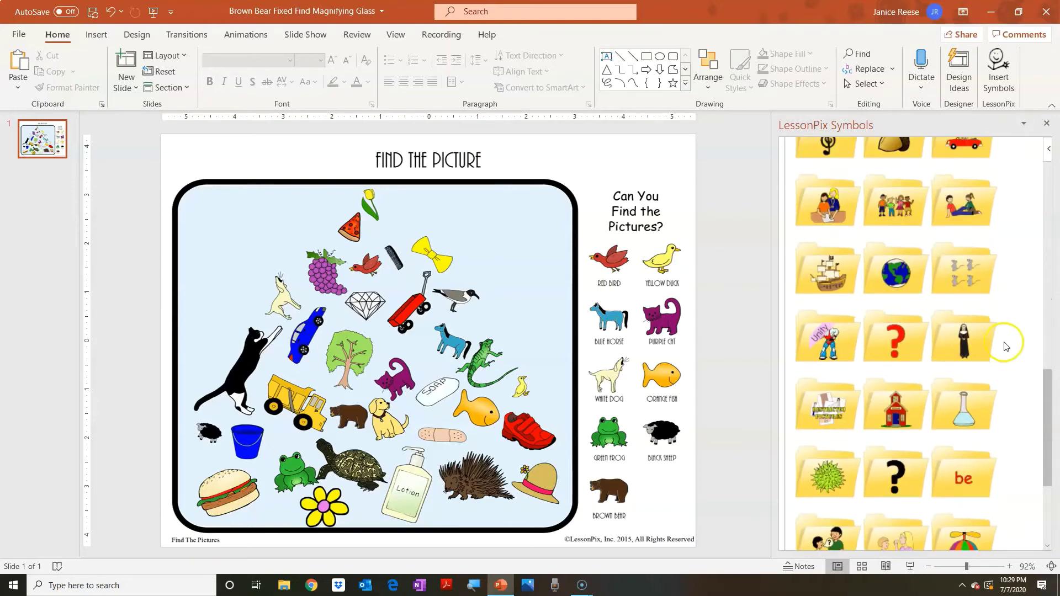
{"action": "scroll", "coordinate": [996, 347], "scroll_direction": "up", "scroll_amount": 14}
{"action": "scroll", "coordinate": [995, 347], "scroll_direction": "up", "scroll_amount": 4}
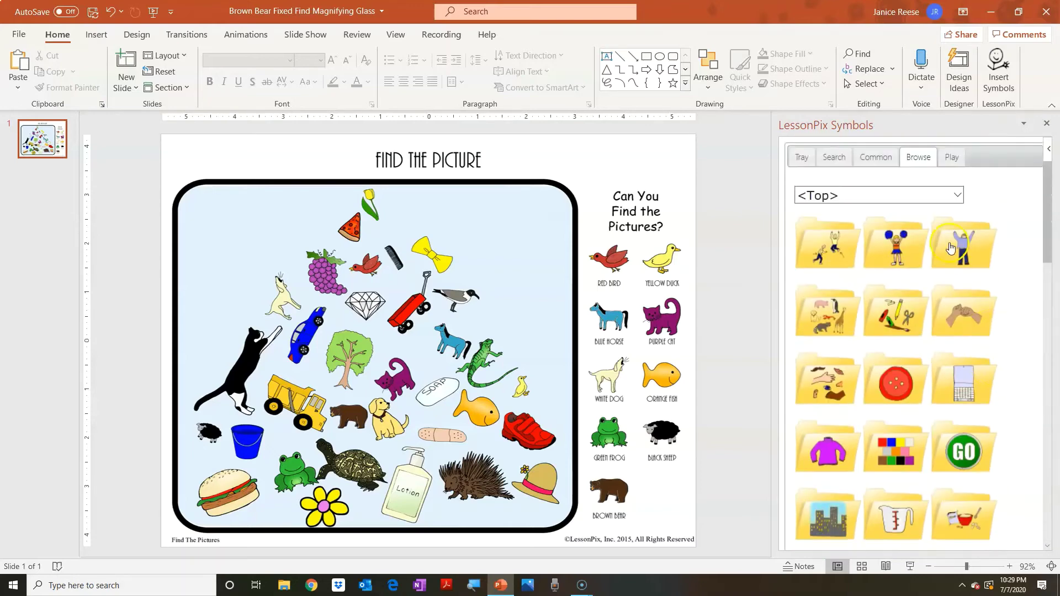
Look through the full list of symbol categories and open the Sticker Add-Ons category.
{"action": "left_click", "coordinate": [958, 195]}
{"action": "scroll", "coordinate": [960, 237], "scroll_direction": "down", "scroll_amount": 9}
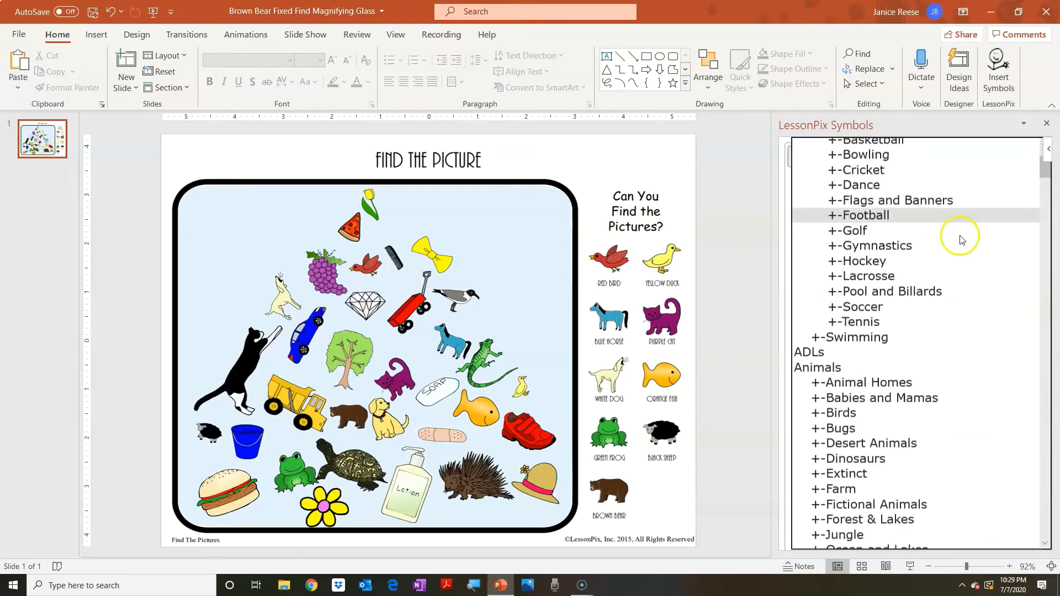
{"action": "scroll", "coordinate": [961, 250], "scroll_direction": "down", "scroll_amount": 8}
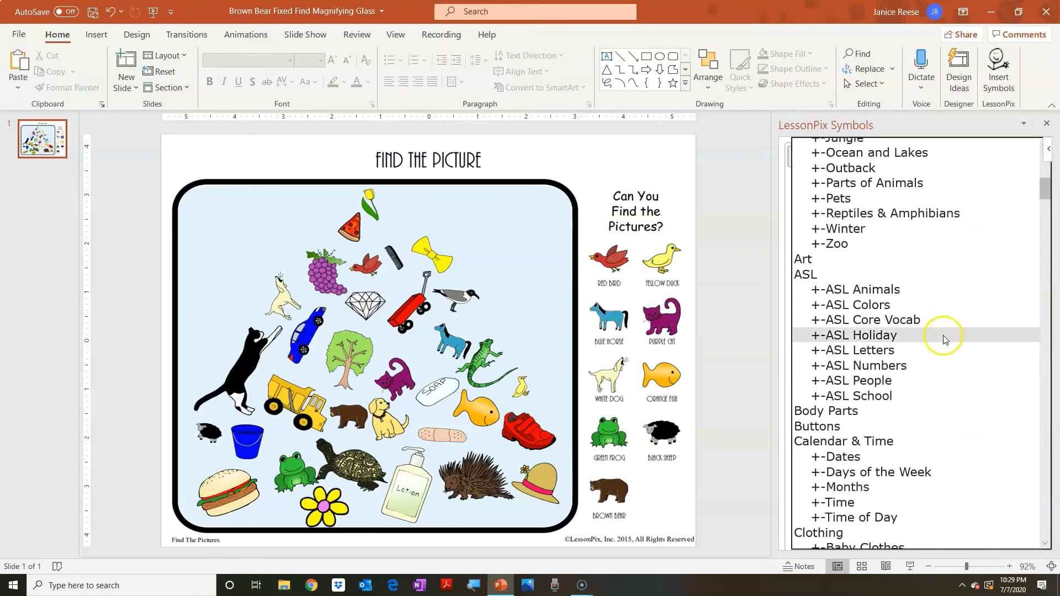
{"action": "scroll", "coordinate": [945, 350], "scroll_direction": "down", "scroll_amount": 20}
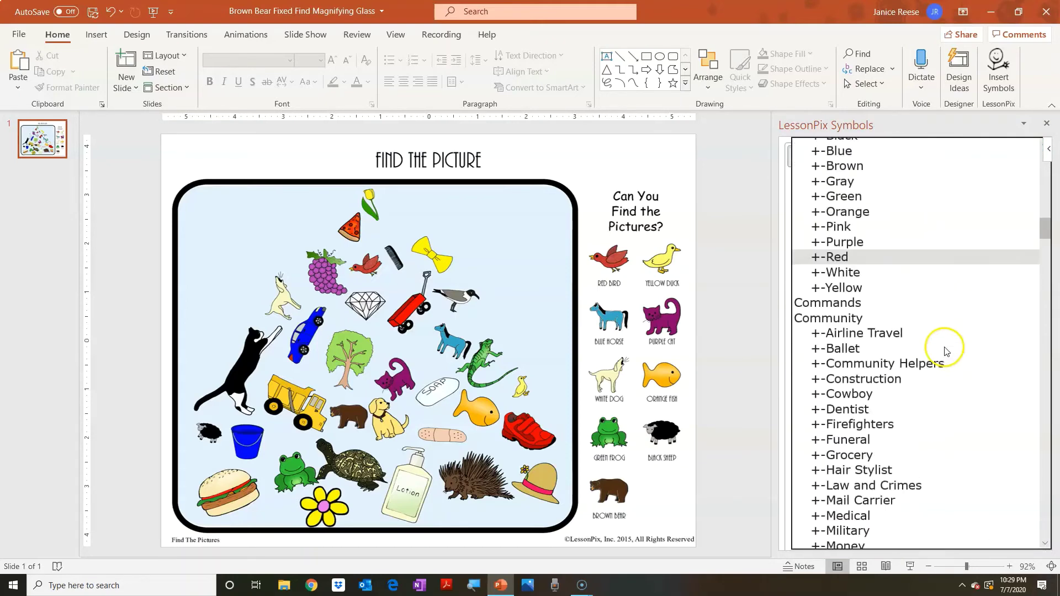
{"action": "scroll", "coordinate": [946, 354], "scroll_direction": "down", "scroll_amount": 20}
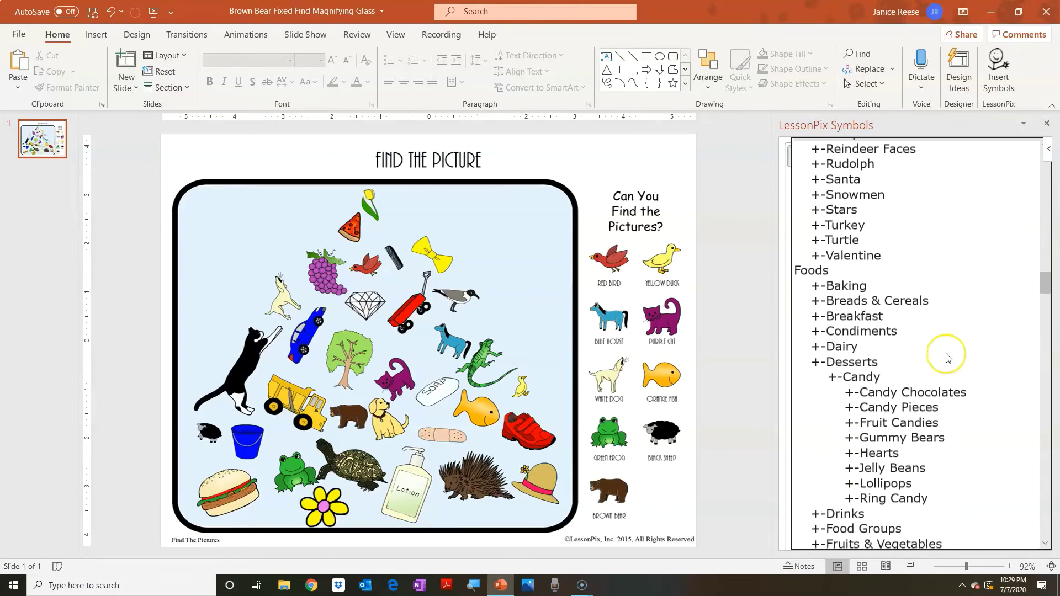
{"action": "scroll", "coordinate": [946, 362], "scroll_direction": "down", "scroll_amount": 20}
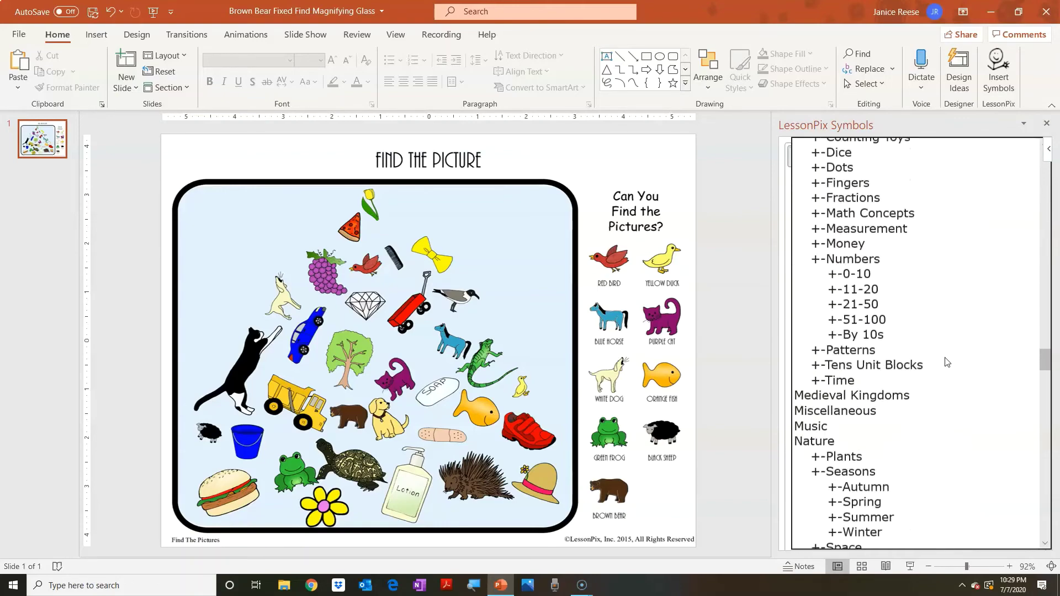
{"action": "scroll", "coordinate": [944, 367], "scroll_direction": "down", "scroll_amount": 20}
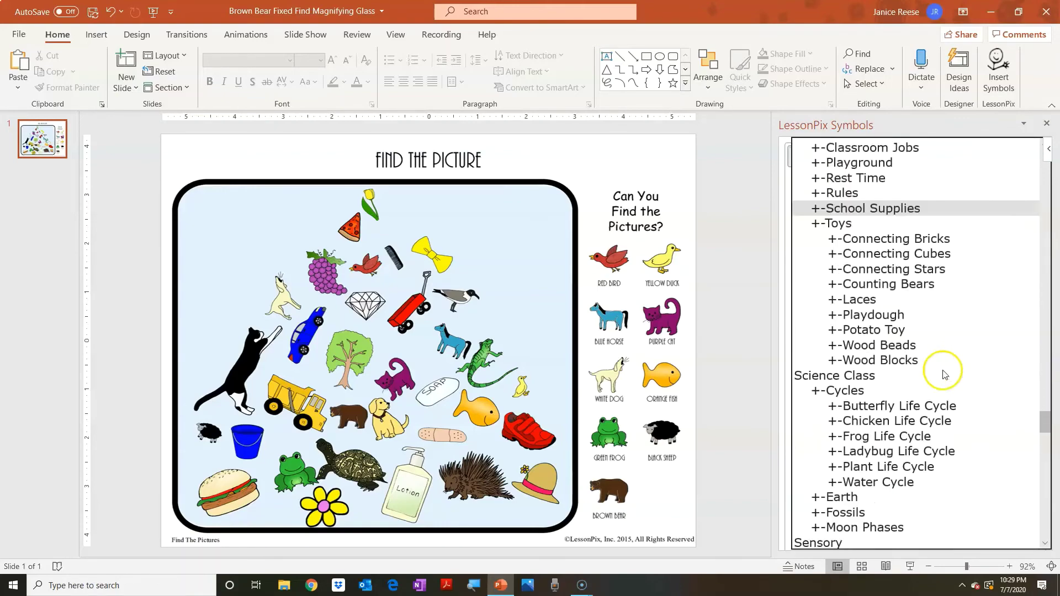
{"action": "scroll", "coordinate": [941, 364], "scroll_direction": "down", "scroll_amount": 4}
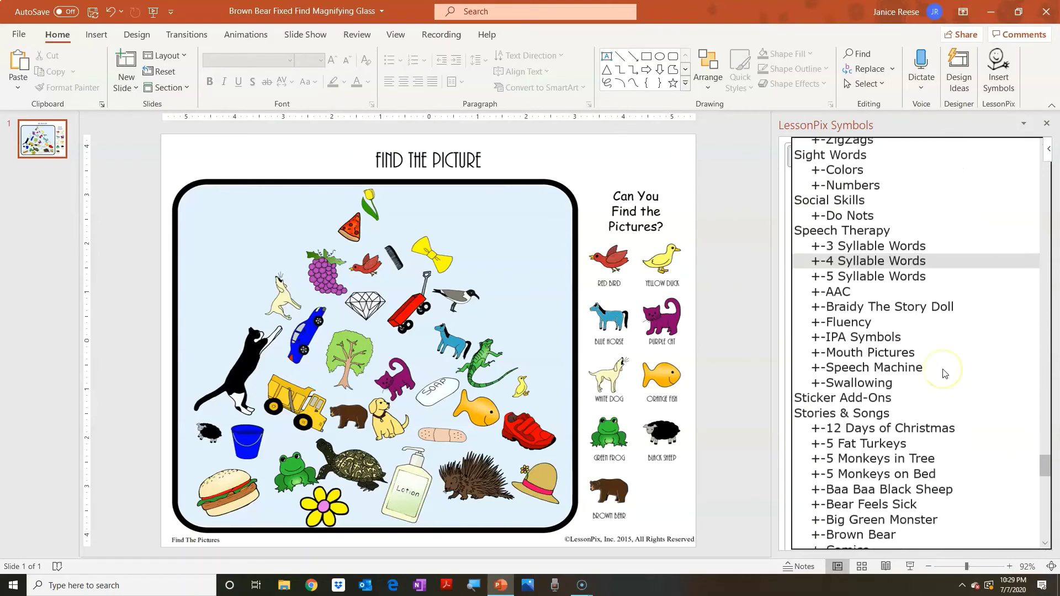
{"action": "left_click", "coordinate": [933, 329]}
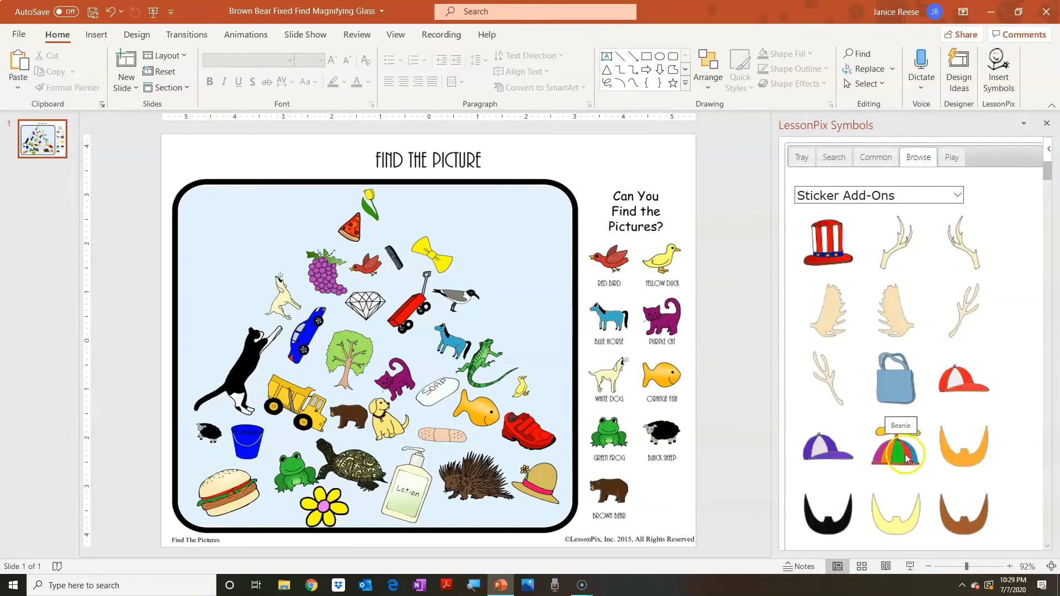
Examine the Sticker Add-Ons pictures, such as frames, bow ties, glasses, hats and mustaches.
{"action": "scroll", "coordinate": [899, 436], "scroll_direction": "down", "scroll_amount": 8}
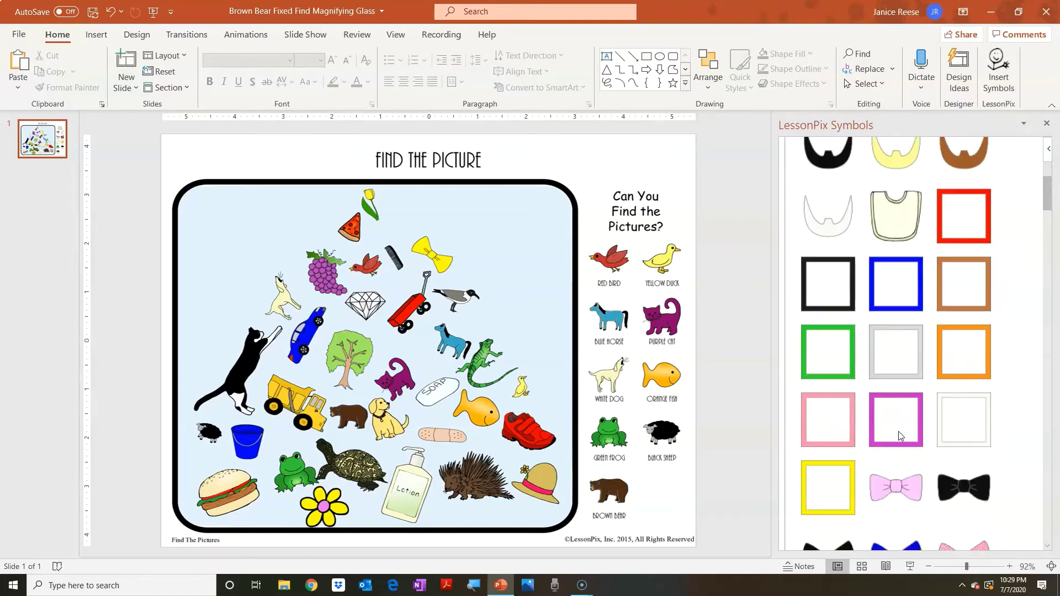
{"action": "scroll", "coordinate": [891, 449], "scroll_direction": "down", "scroll_amount": 5}
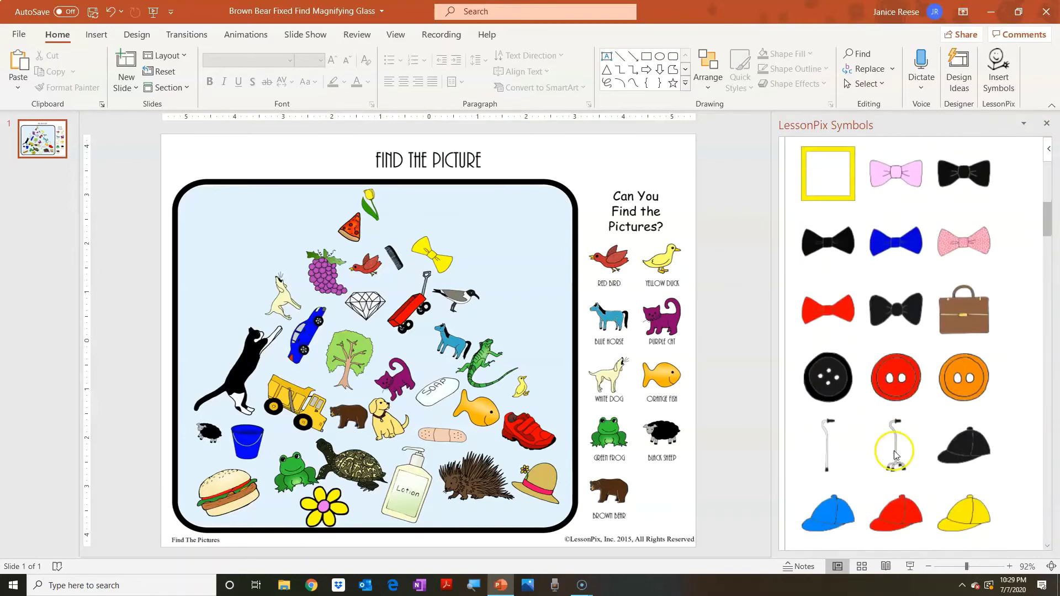
{"action": "scroll", "coordinate": [895, 454], "scroll_direction": "down", "scroll_amount": 9}
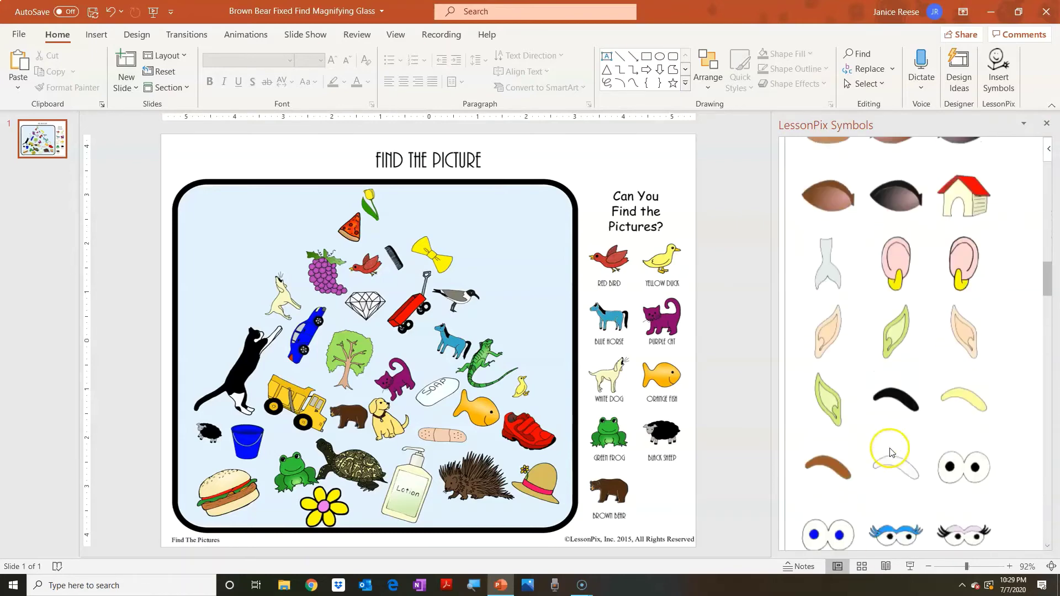
{"action": "scroll", "coordinate": [870, 436], "scroll_direction": "down", "scroll_amount": 10}
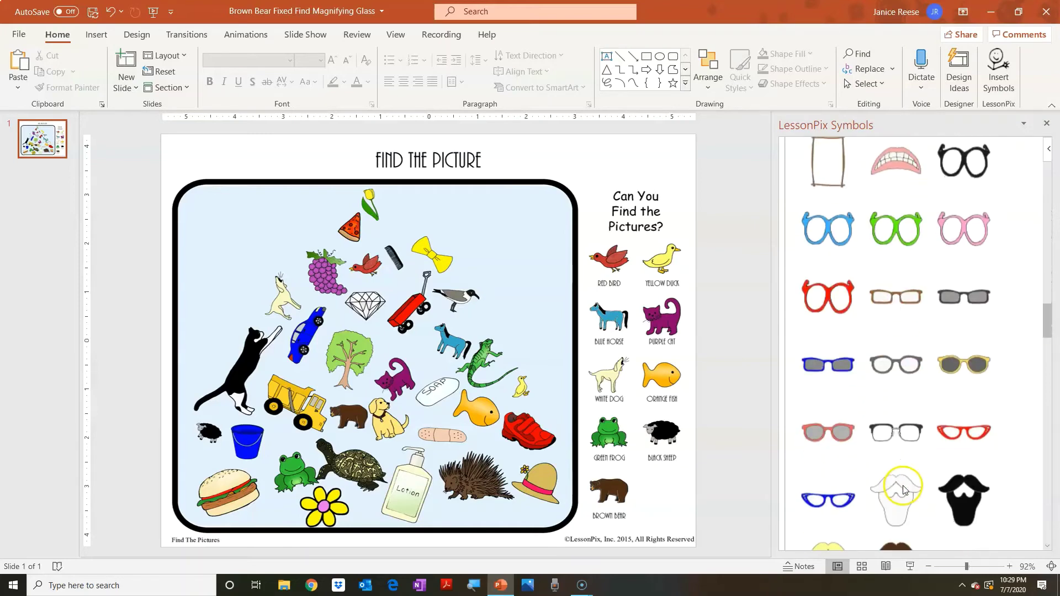
{"action": "scroll", "coordinate": [904, 477], "scroll_direction": "down", "scroll_amount": 10}
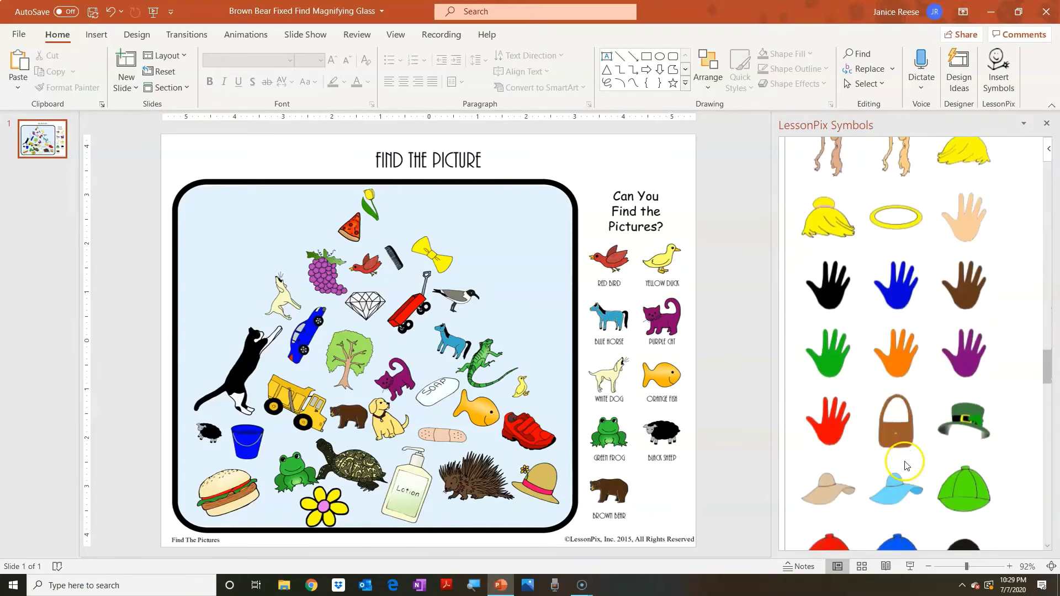
{"action": "scroll", "coordinate": [903, 468], "scroll_direction": "down", "scroll_amount": 10}
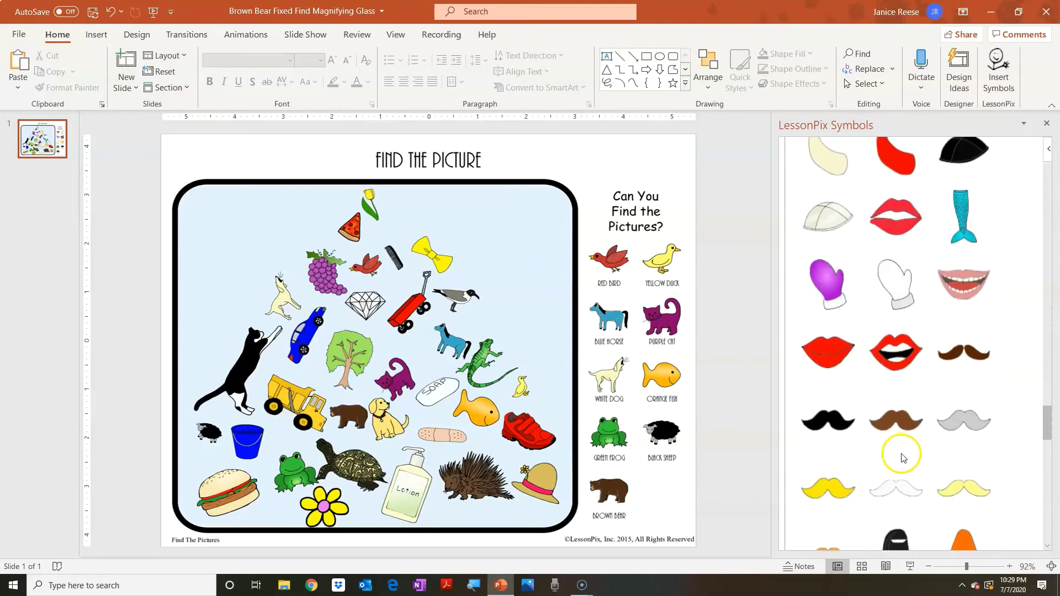
{"action": "scroll", "coordinate": [903, 457], "scroll_direction": "down", "scroll_amount": 8}
{"action": "left_click_drag", "start_coordinate": [1048, 471], "coordinate": [1034, 160]}
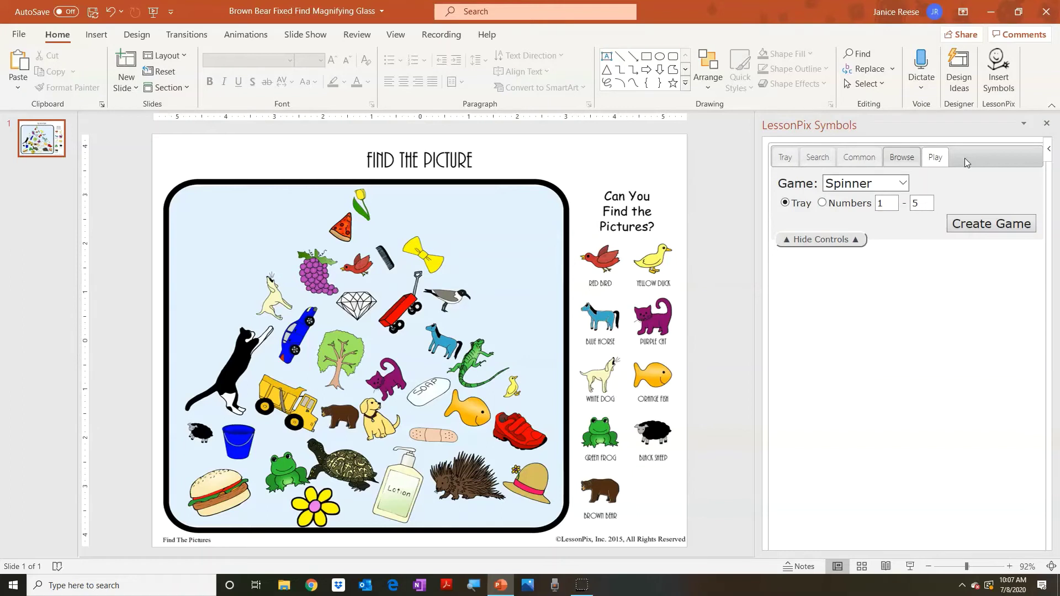
Create a Spinner game from the pictures in the tray.
{"action": "left_click", "coordinate": [903, 183]}
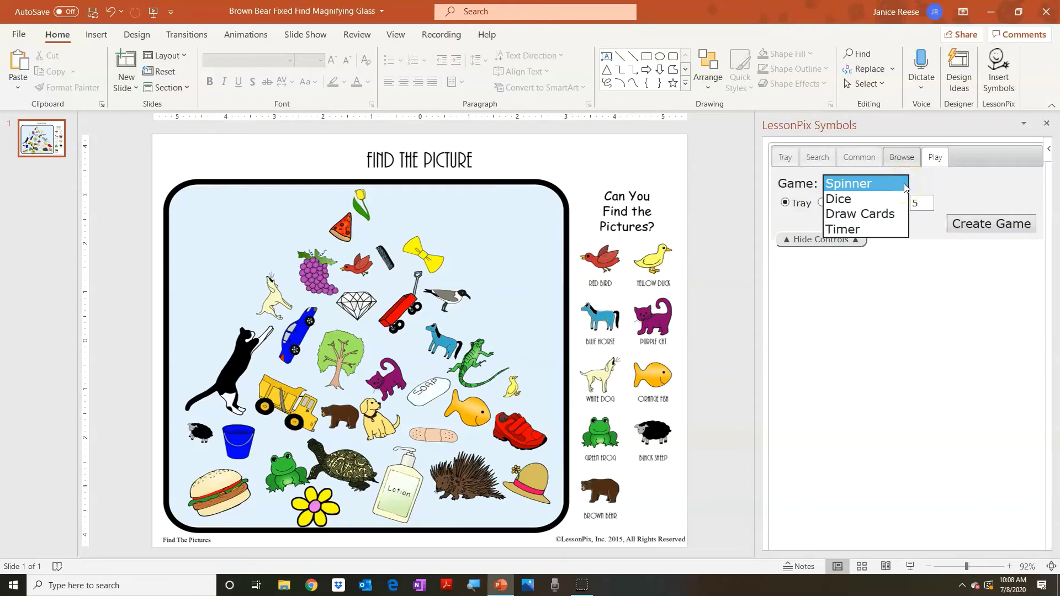
{"action": "left_click", "coordinate": [897, 187]}
{"action": "left_click", "coordinate": [951, 184]}
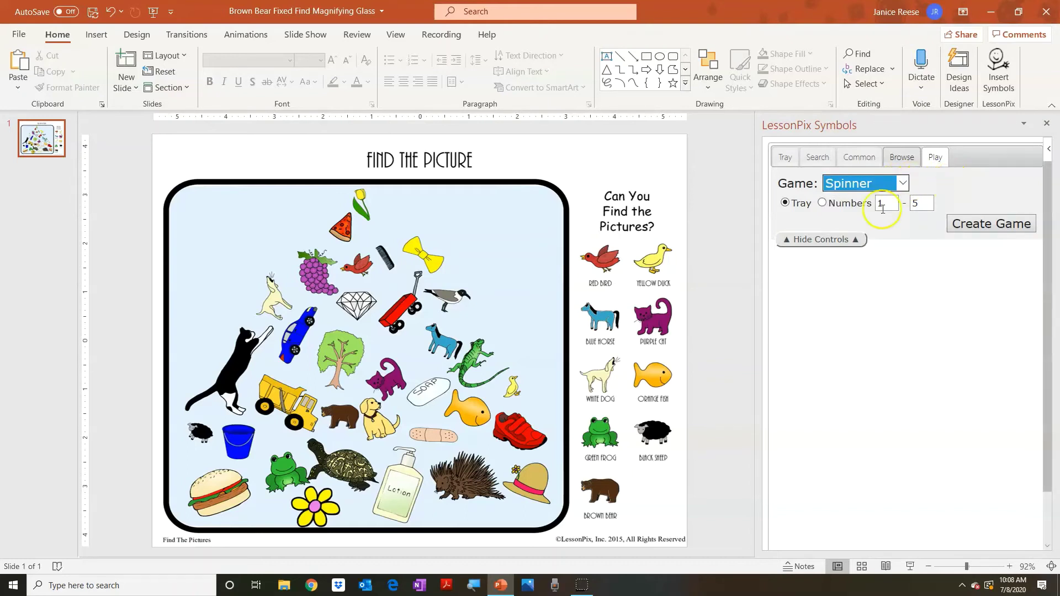
{"action": "left_click", "coordinate": [793, 209]}
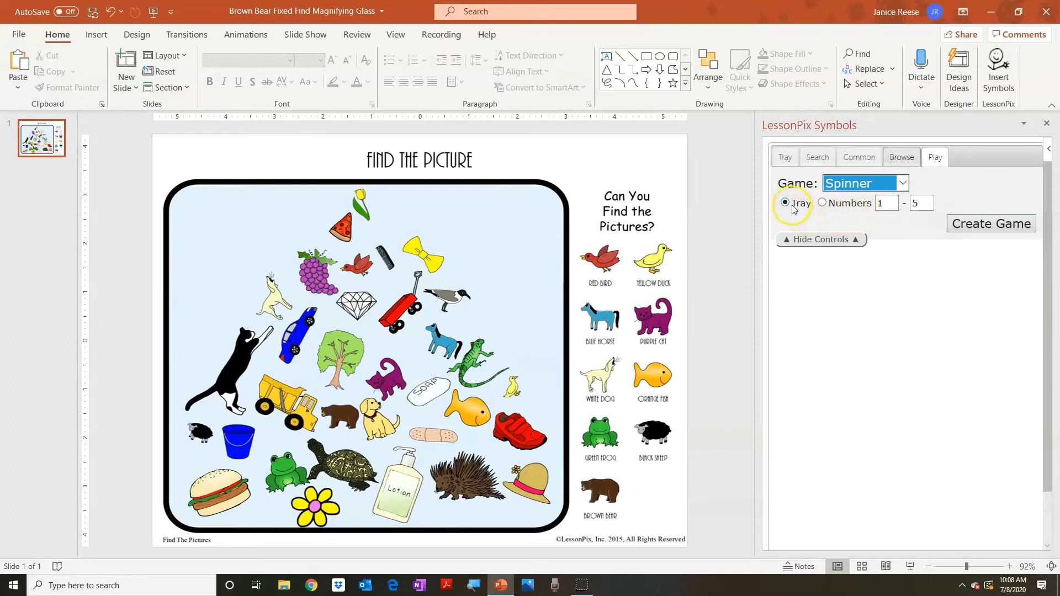
{"action": "left_click", "coordinate": [840, 207]}
{"action": "left_click", "coordinate": [971, 224]}
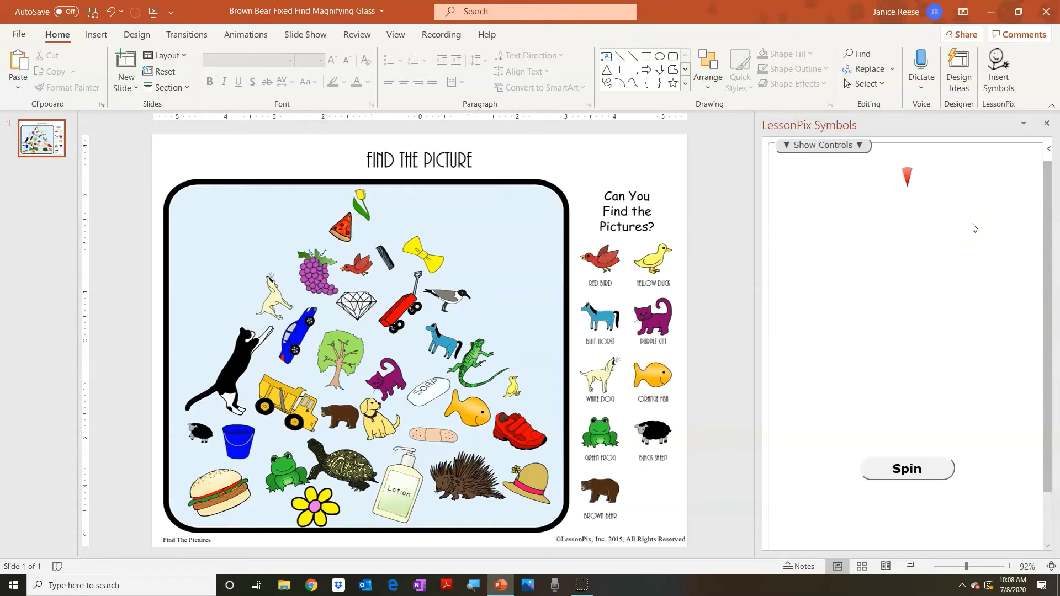
Try out the picture spinner and dismiss the enlarged result card.
{"action": "left_click", "coordinate": [894, 467]}
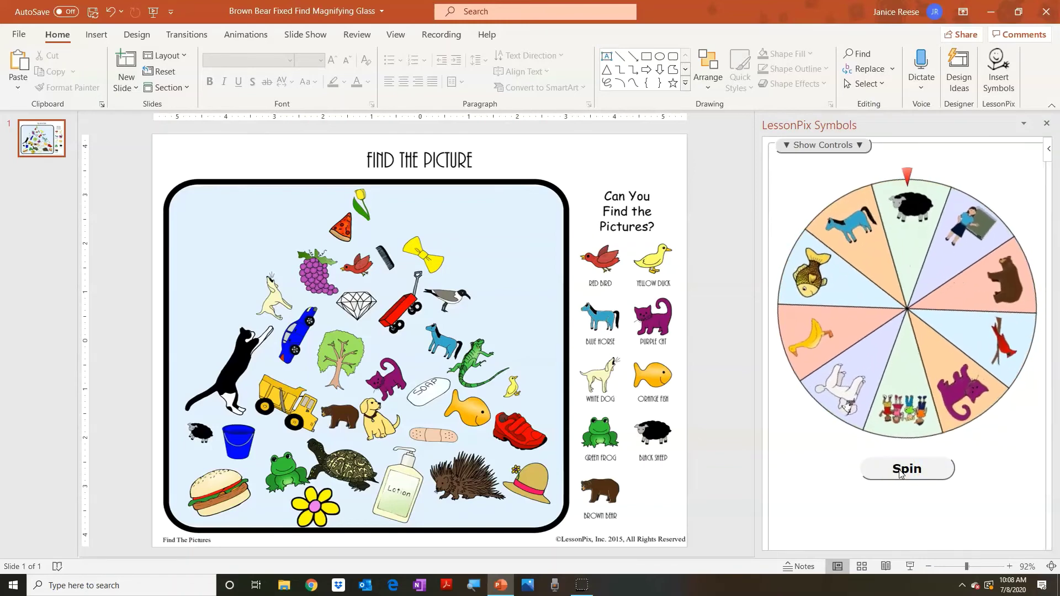
{"action": "left_click", "coordinate": [900, 464]}
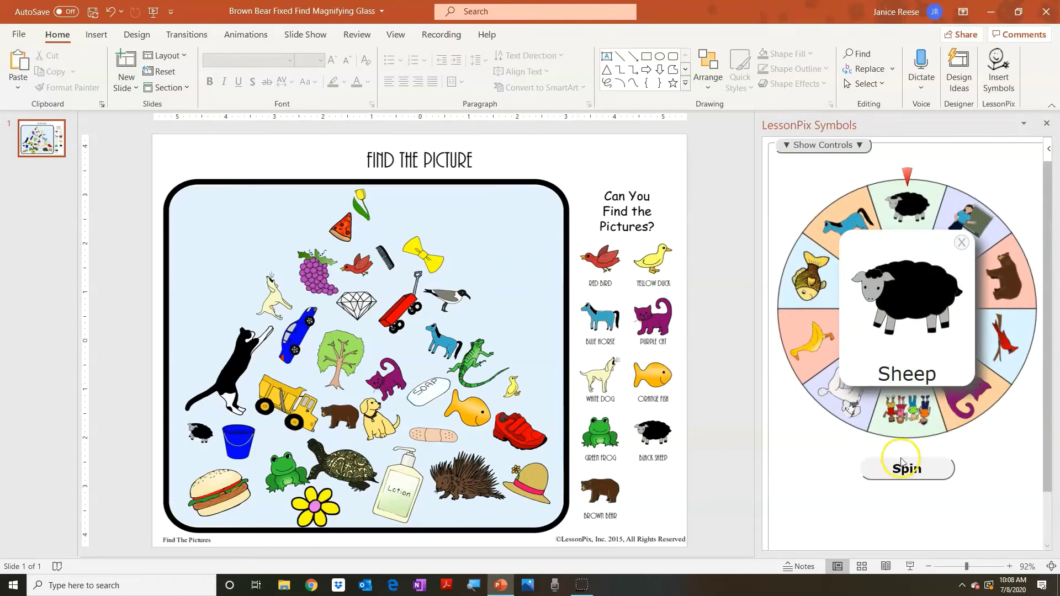
{"action": "left_click", "coordinate": [910, 293]}
Spin for another picture, place the teacher picture on the middle of the slide, and spin once more.
{"action": "left_click", "coordinate": [892, 468]}
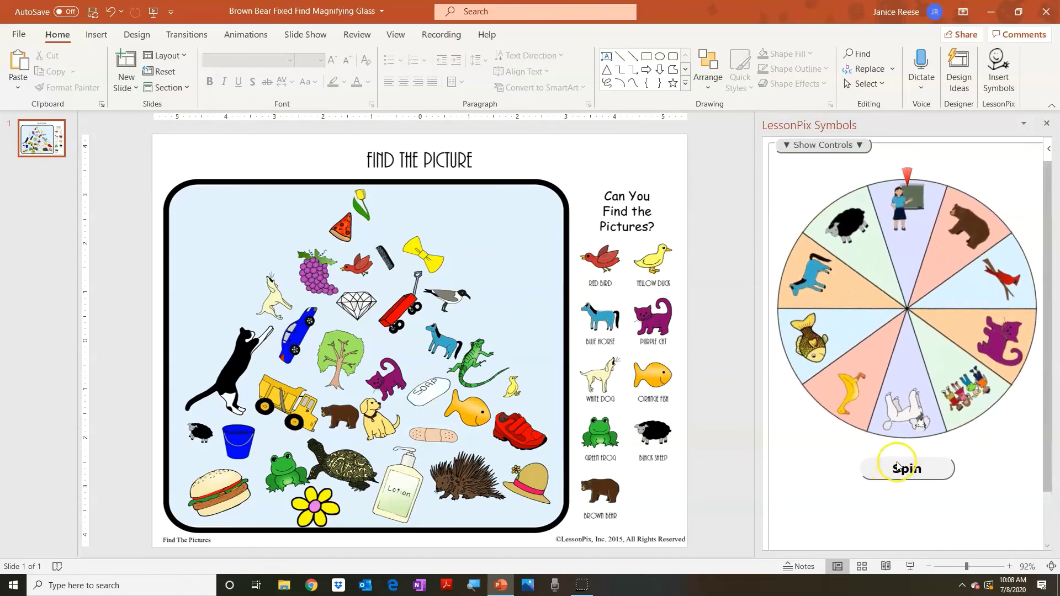
{"action": "left_click_drag", "start_coordinate": [918, 298], "coordinate": [506, 297]}
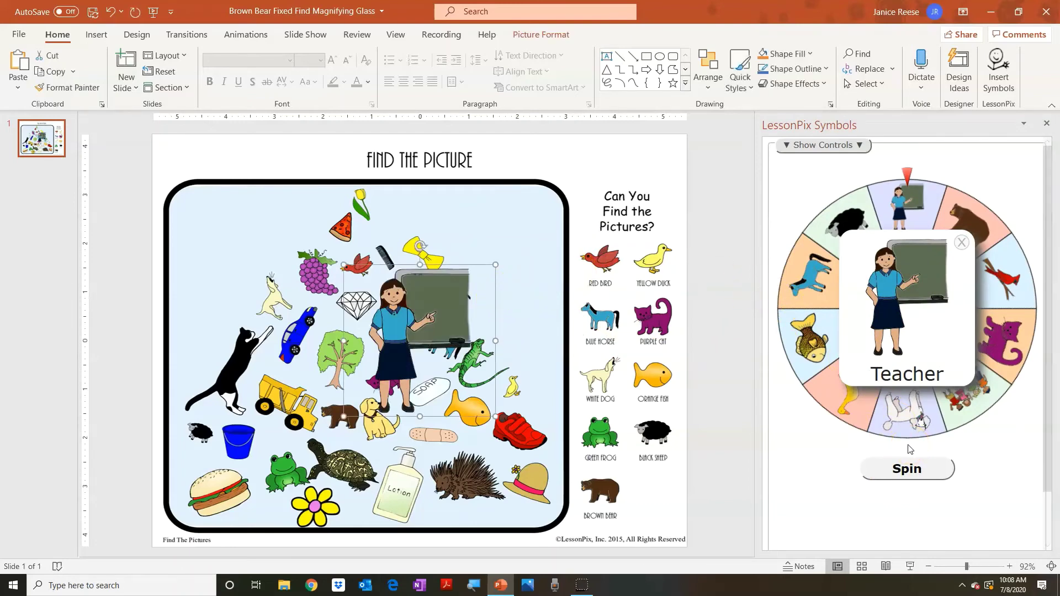
{"action": "left_click", "coordinate": [884, 319]}
{"action": "left_click", "coordinate": [891, 468]}
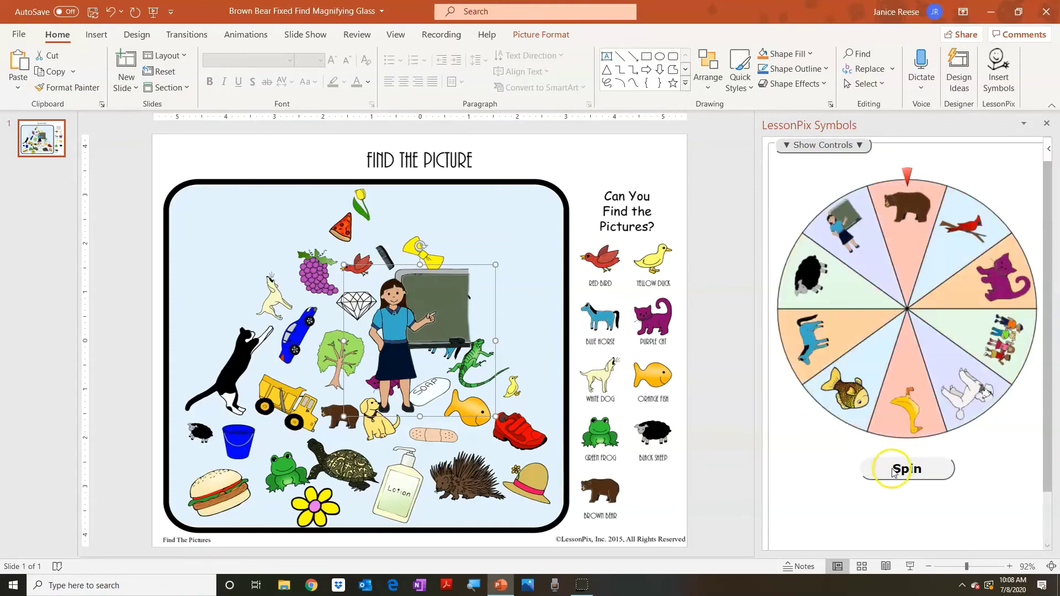
Create a Dice game with 2 dice in the Tray style.
{"action": "left_click", "coordinate": [803, 146]}
{"action": "left_click", "coordinate": [902, 186]}
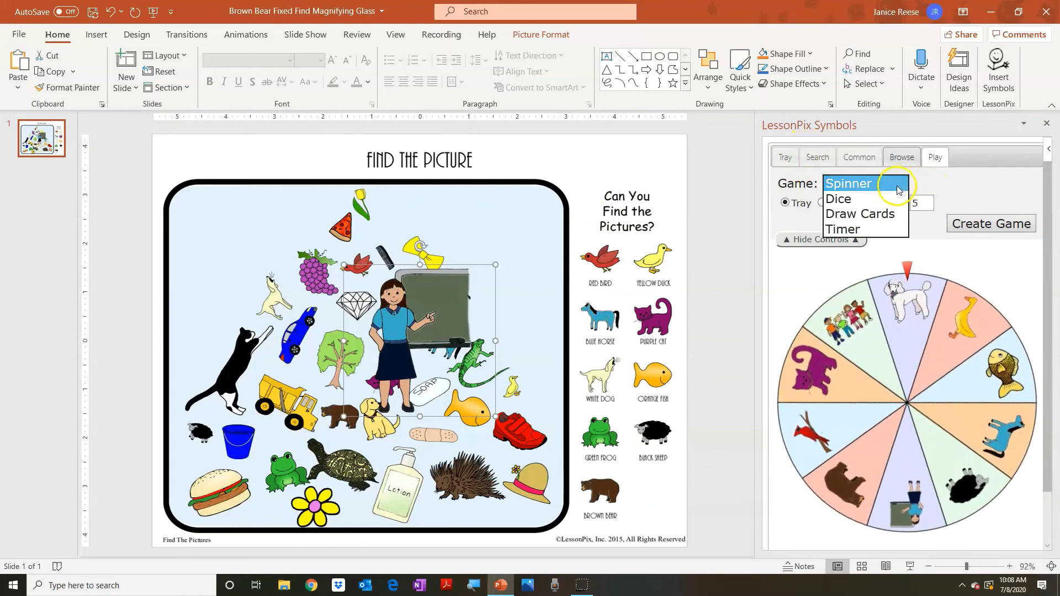
{"action": "left_click", "coordinate": [872, 197]}
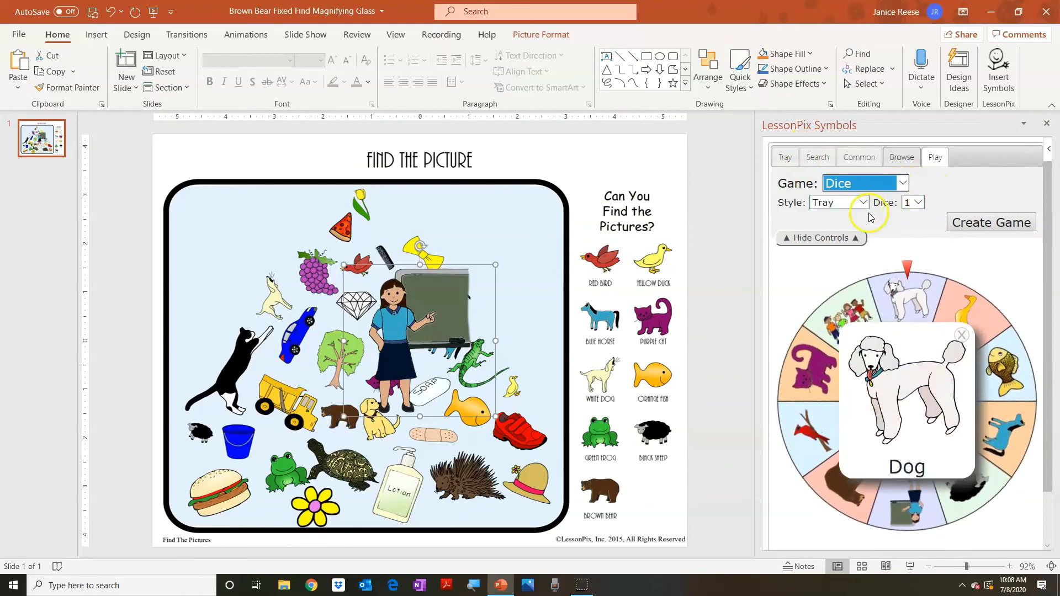
{"action": "left_click", "coordinate": [863, 204]}
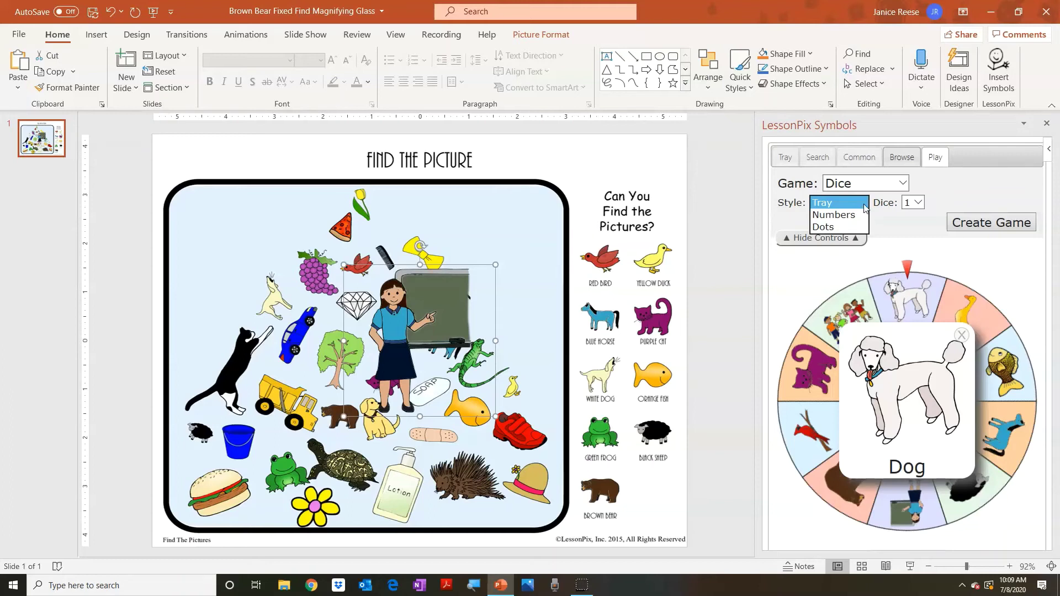
{"action": "left_click", "coordinate": [865, 207]}
{"action": "left_click", "coordinate": [919, 208]}
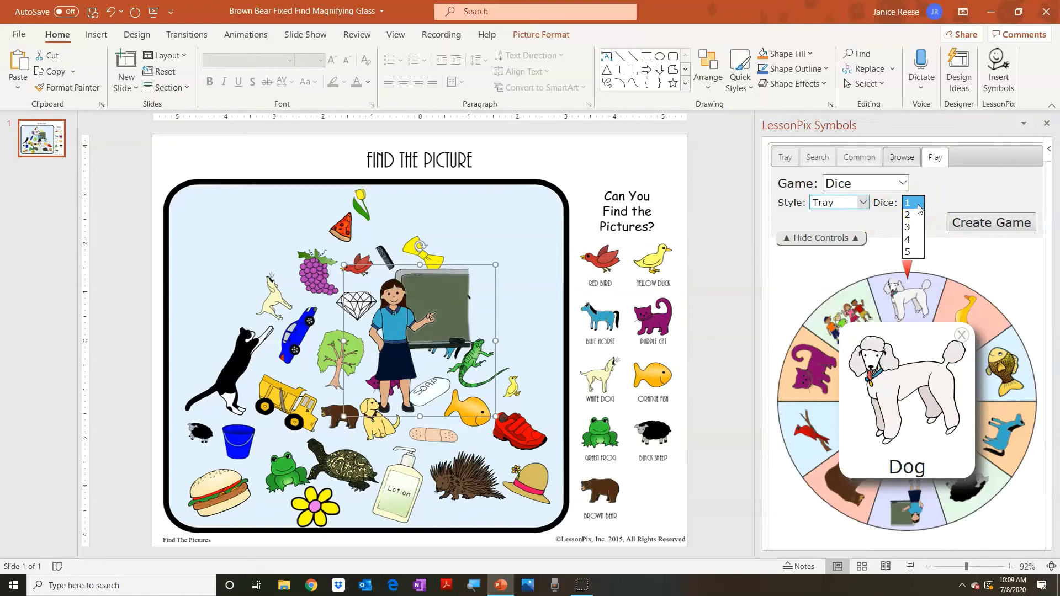
{"action": "left_click", "coordinate": [919, 216]}
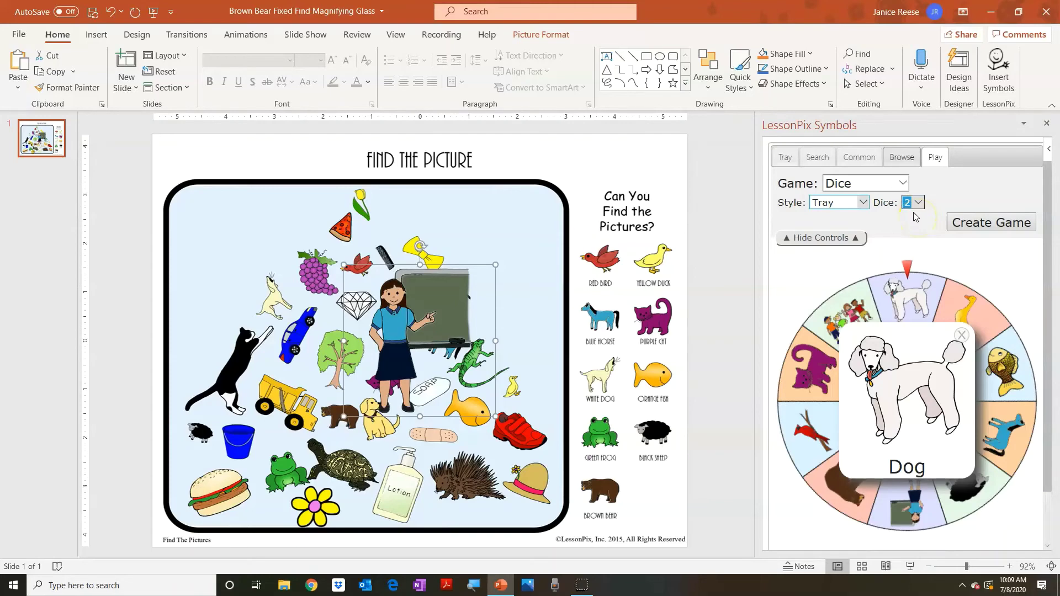
{"action": "left_click", "coordinate": [952, 223]}
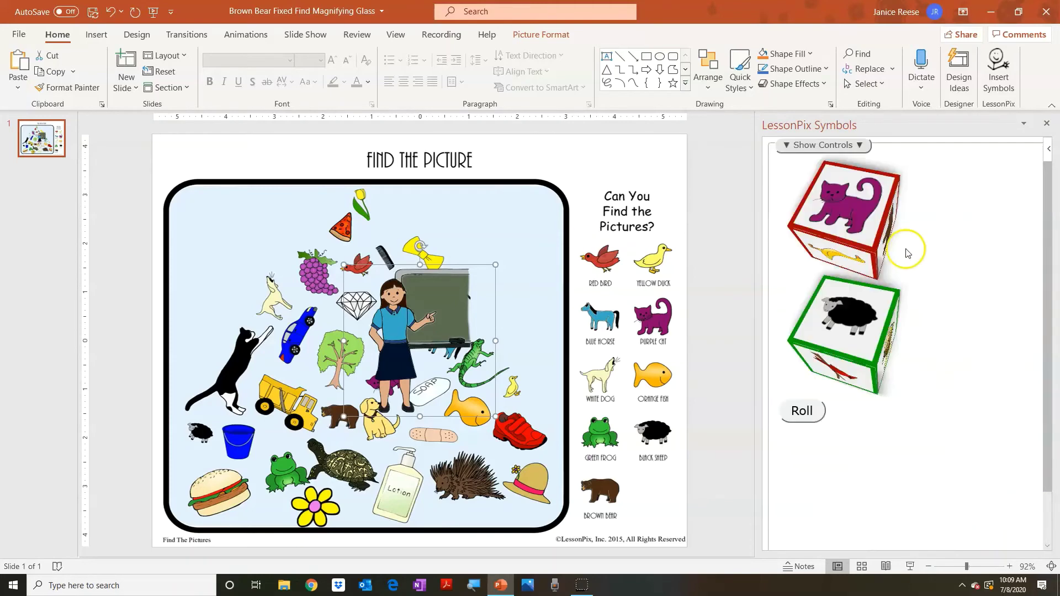
Roll the two picture dice several times and place the red bird picture from a die on the slide.
{"action": "left_click", "coordinate": [875, 340]}
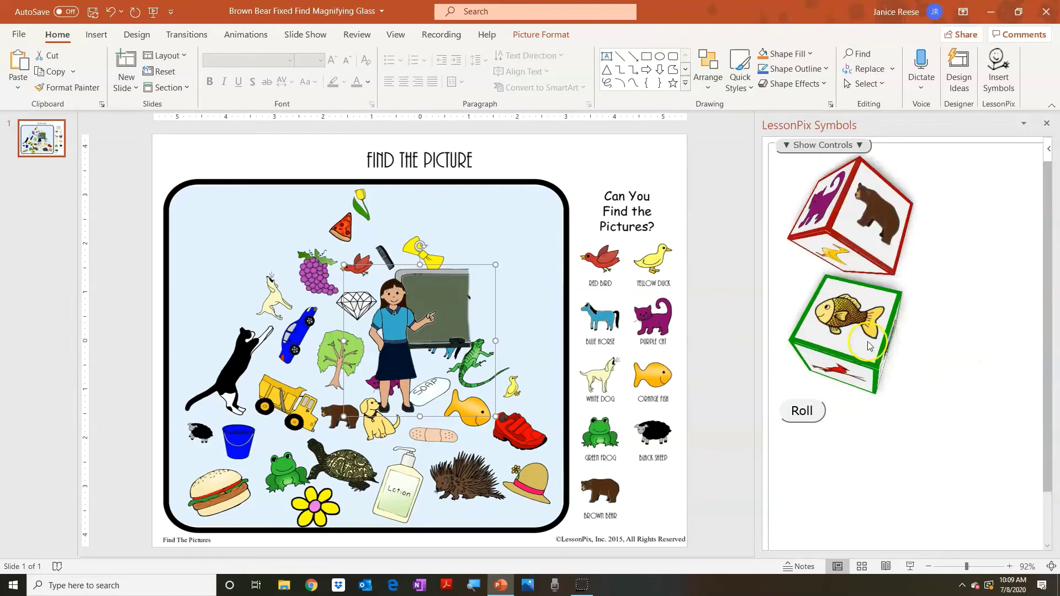
{"action": "left_click", "coordinate": [878, 380]}
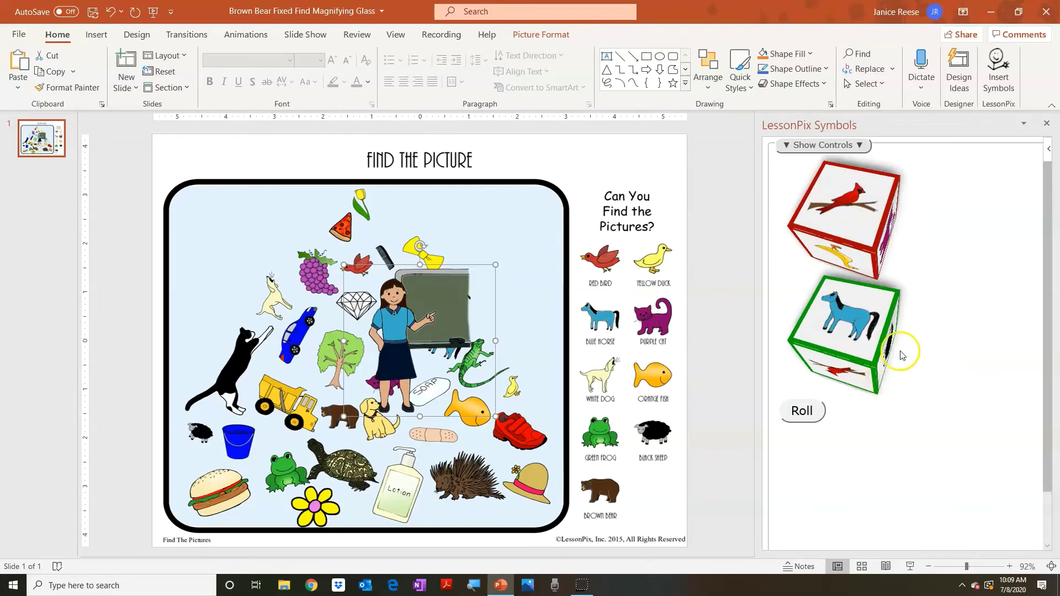
{"action": "left_click_drag", "start_coordinate": [843, 211], "coordinate": [329, 331]}
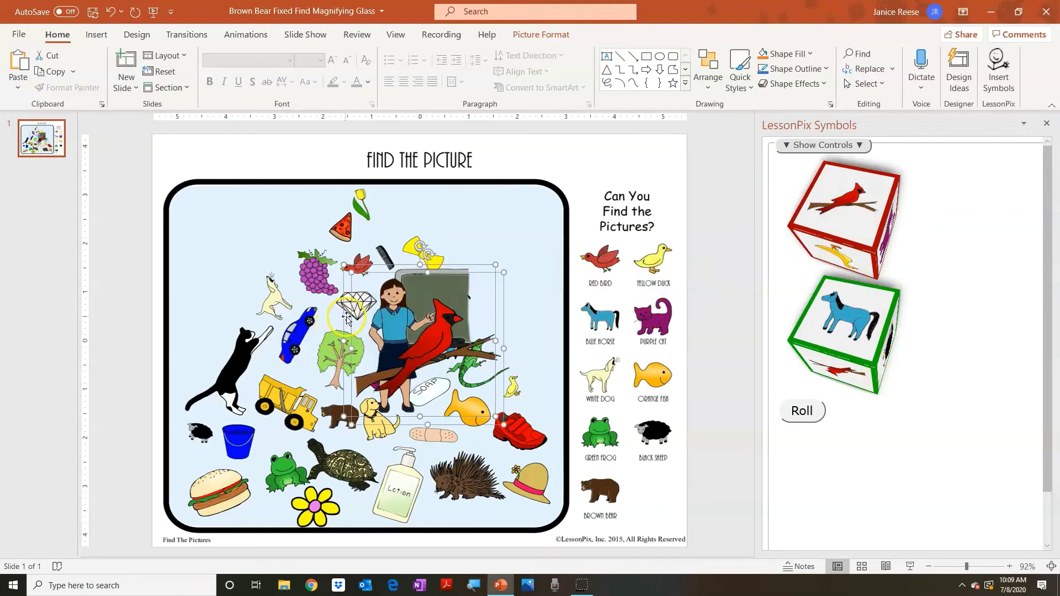
{"action": "left_click", "coordinate": [865, 232]}
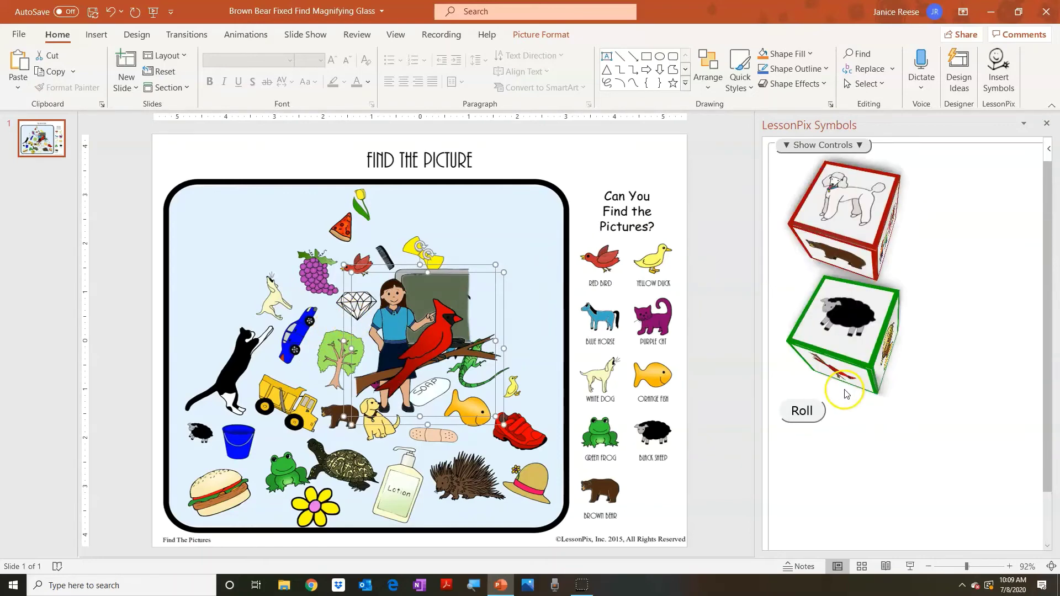
Create a Draw Cards game with the Hat scene.
{"action": "left_click", "coordinate": [796, 148]}
{"action": "left_click", "coordinate": [861, 184]}
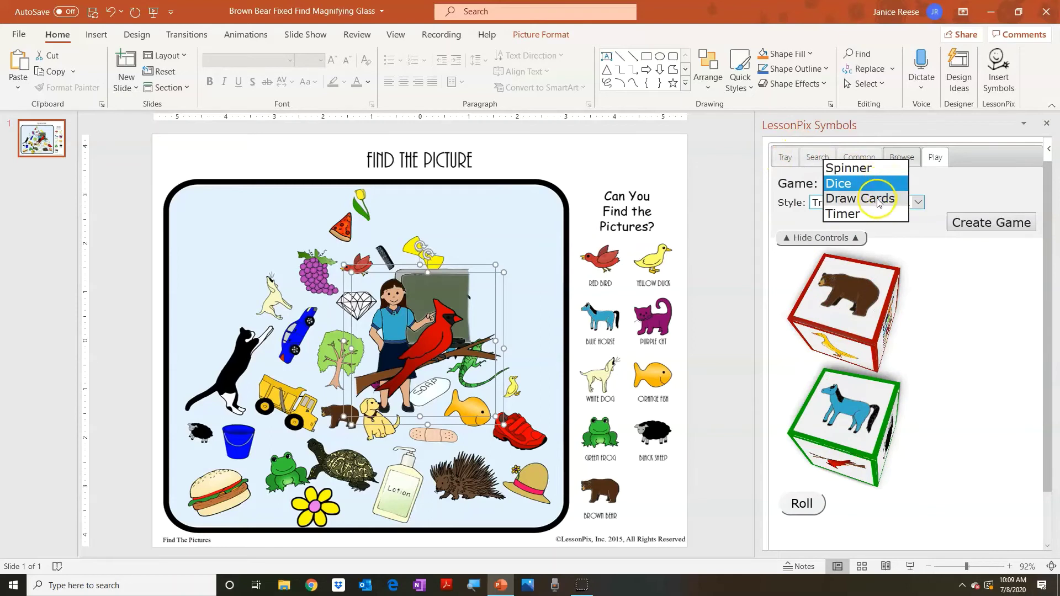
{"action": "left_click", "coordinate": [879, 204]}
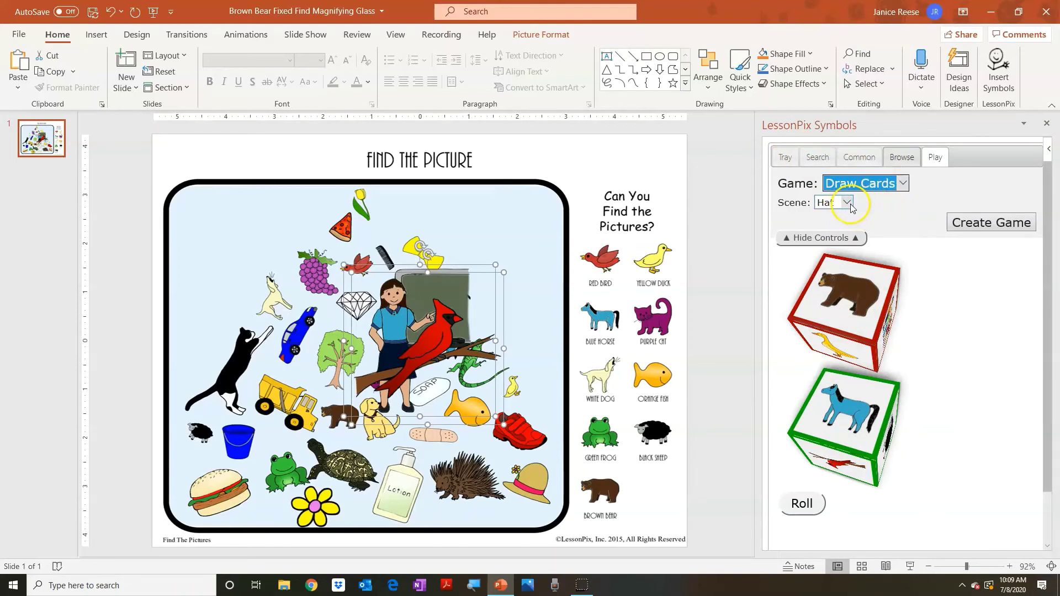
{"action": "left_click", "coordinate": [847, 203]}
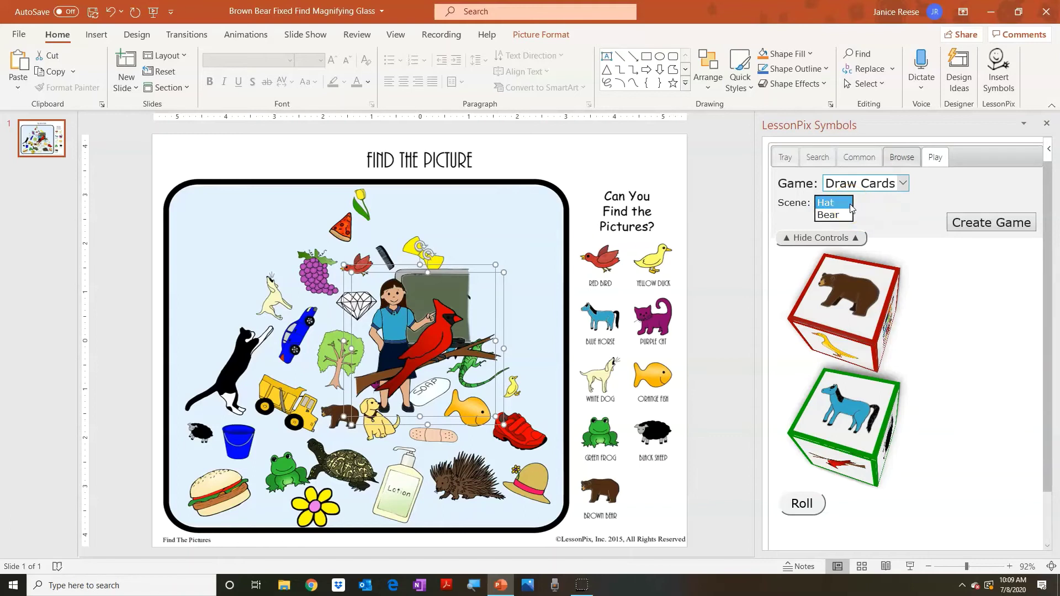
{"action": "left_click", "coordinate": [830, 215]}
{"action": "left_click", "coordinate": [974, 222]}
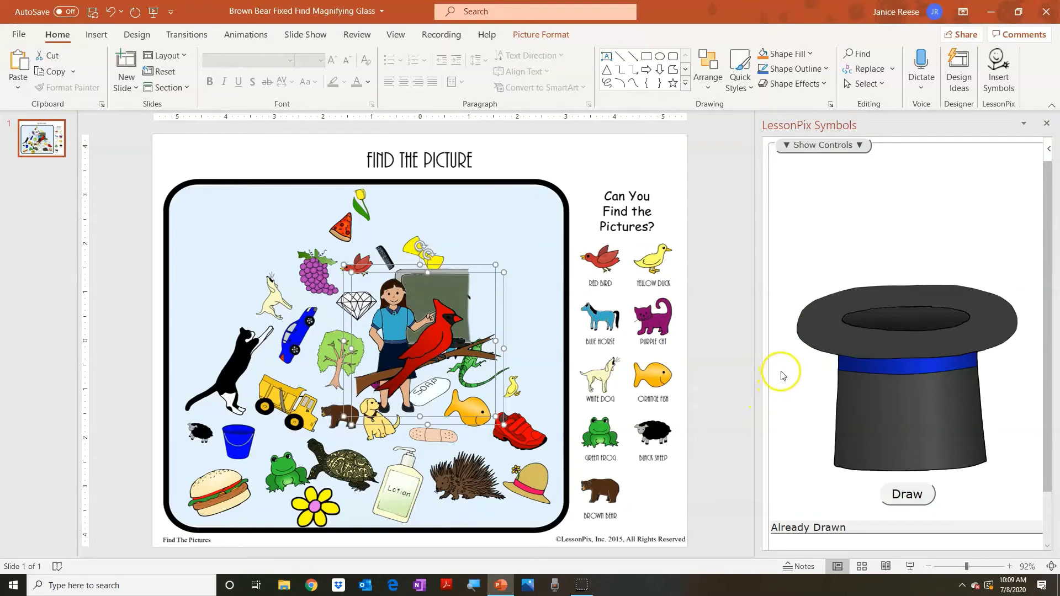
Draw two picture cards from the hat, putting each away, and check the Already Drawn cards.
{"action": "left_click", "coordinate": [922, 423]}
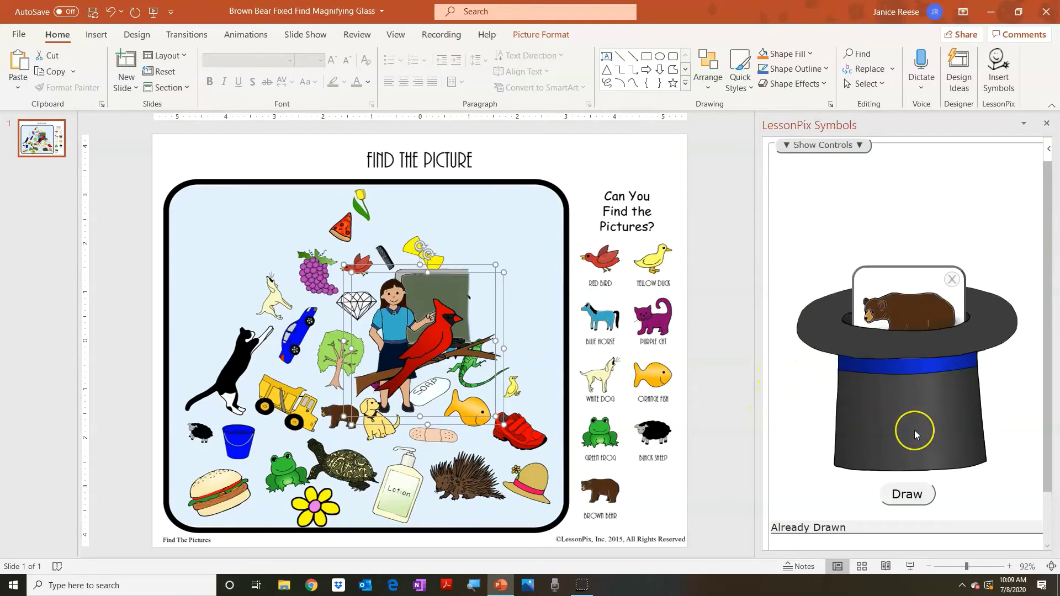
{"action": "left_click", "coordinate": [916, 416]}
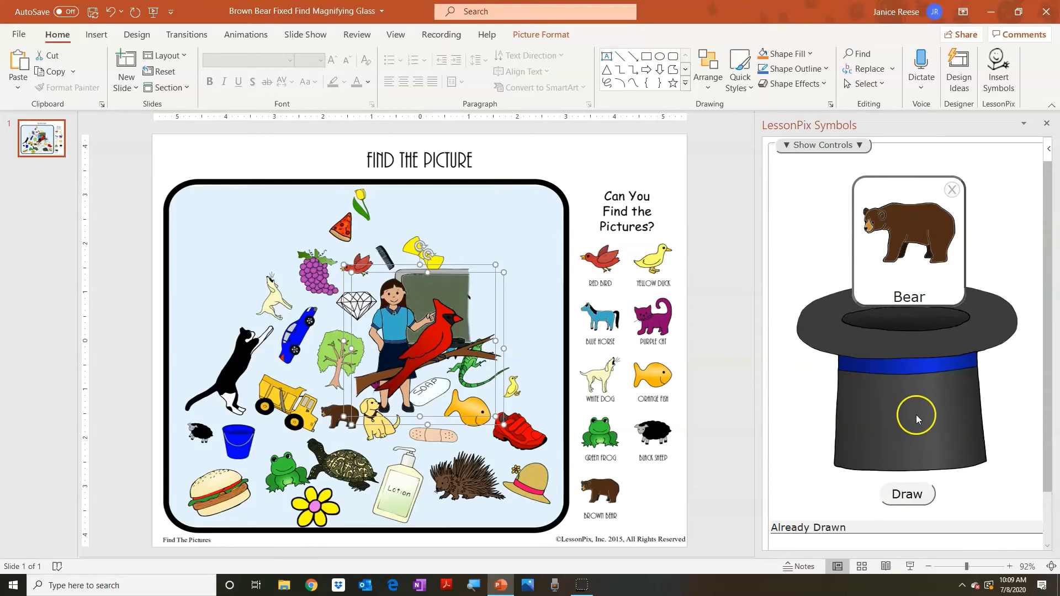
{"action": "left_click", "coordinate": [906, 302]}
{"action": "left_click", "coordinate": [898, 420]}
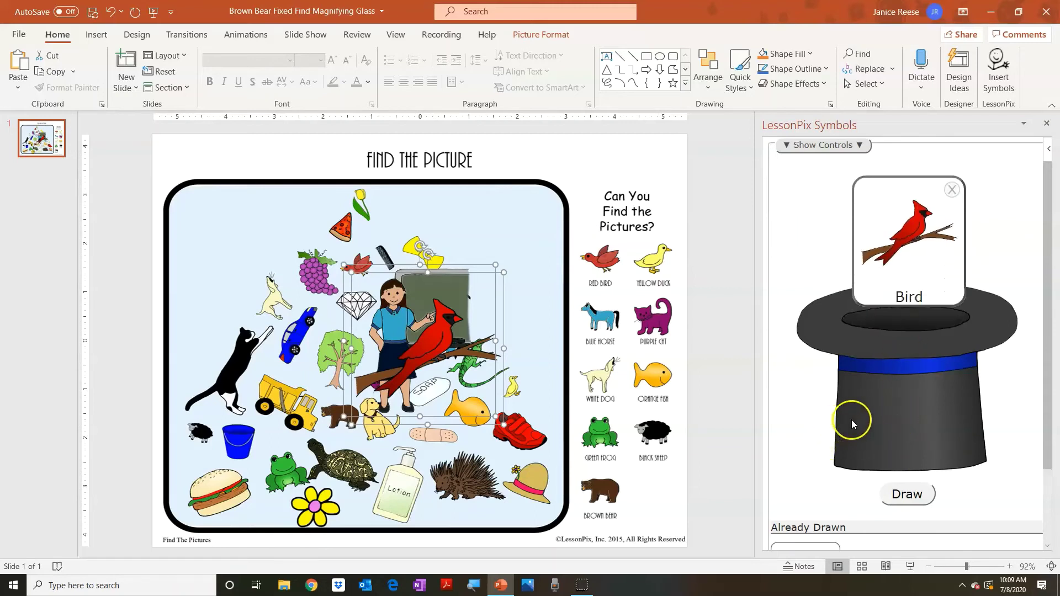
{"action": "left_click", "coordinate": [920, 267]}
{"action": "scroll", "coordinate": [781, 443], "scroll_direction": "down", "scroll_amount": 2}
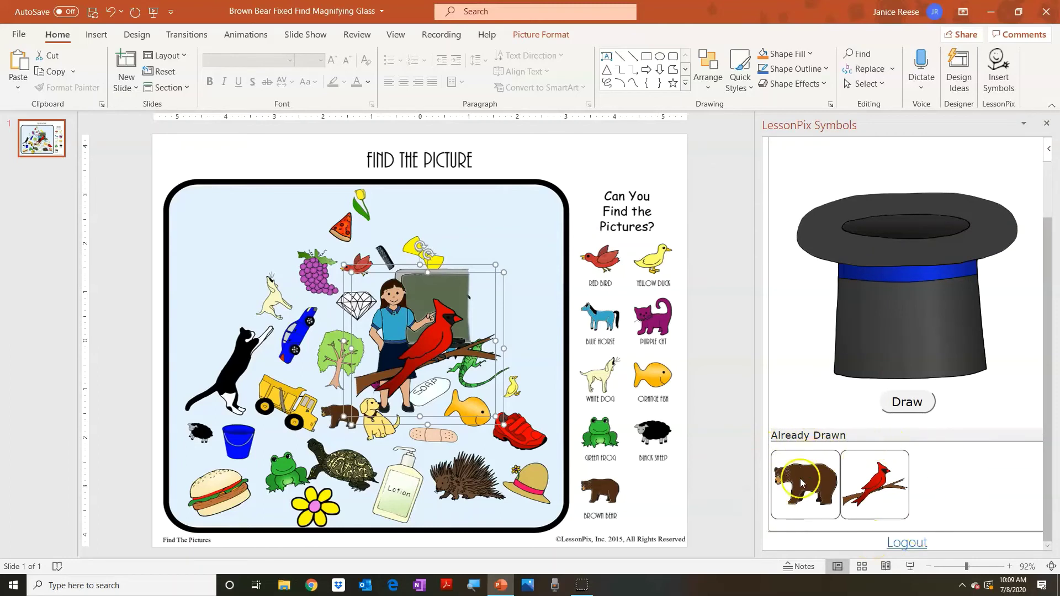
{"action": "scroll", "coordinate": [898, 367], "scroll_direction": "up", "scroll_amount": 2}
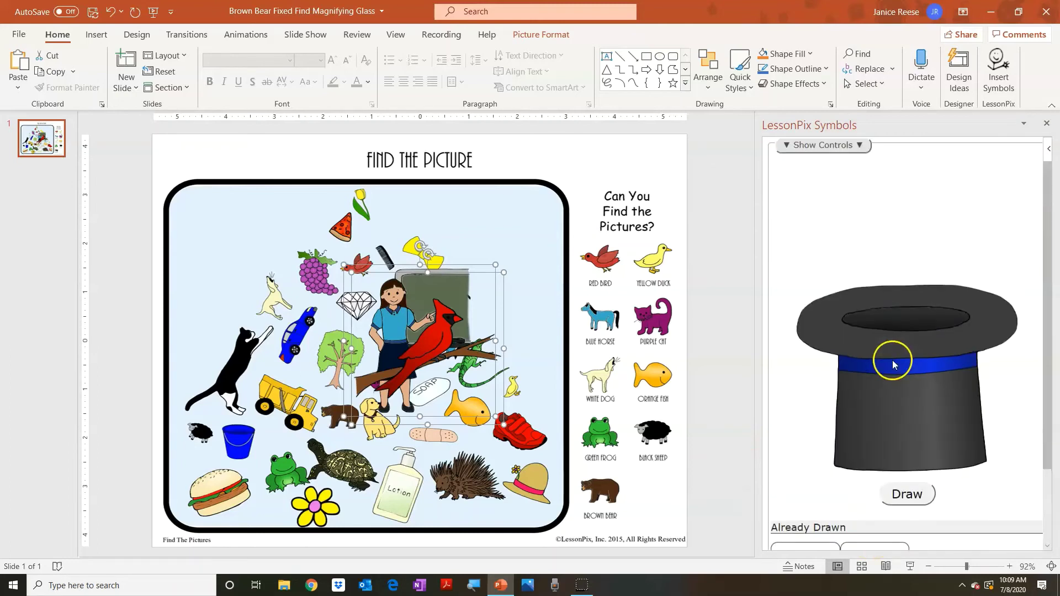
Draw the duck card from the hat, place its picture on the slide, and draw another card.
{"action": "left_click", "coordinate": [893, 396]}
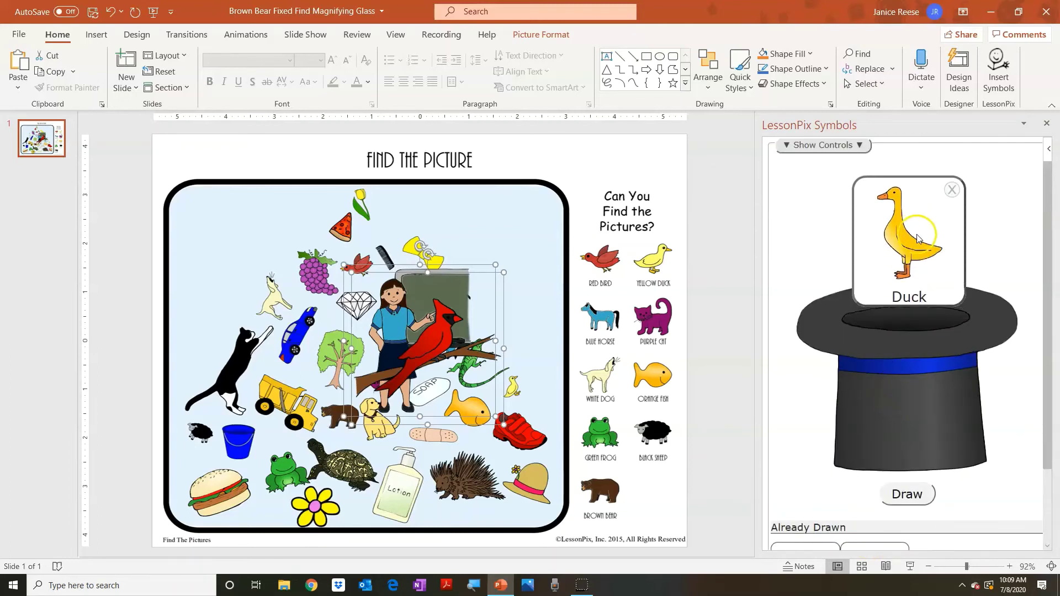
{"action": "left_click_drag", "start_coordinate": [908, 239], "coordinate": [525, 335]}
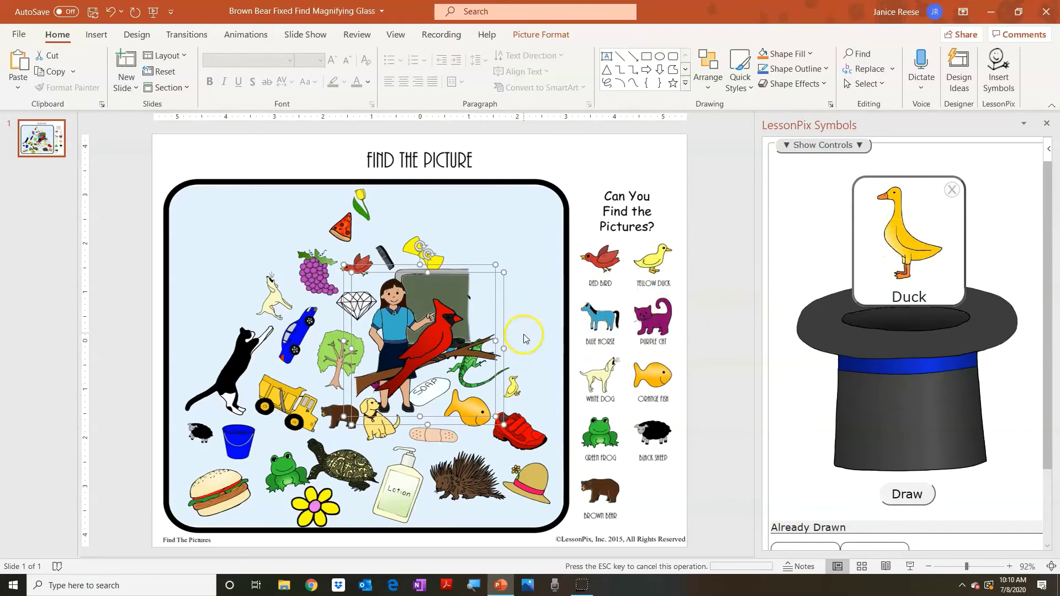
{"action": "left_click", "coordinate": [895, 255]}
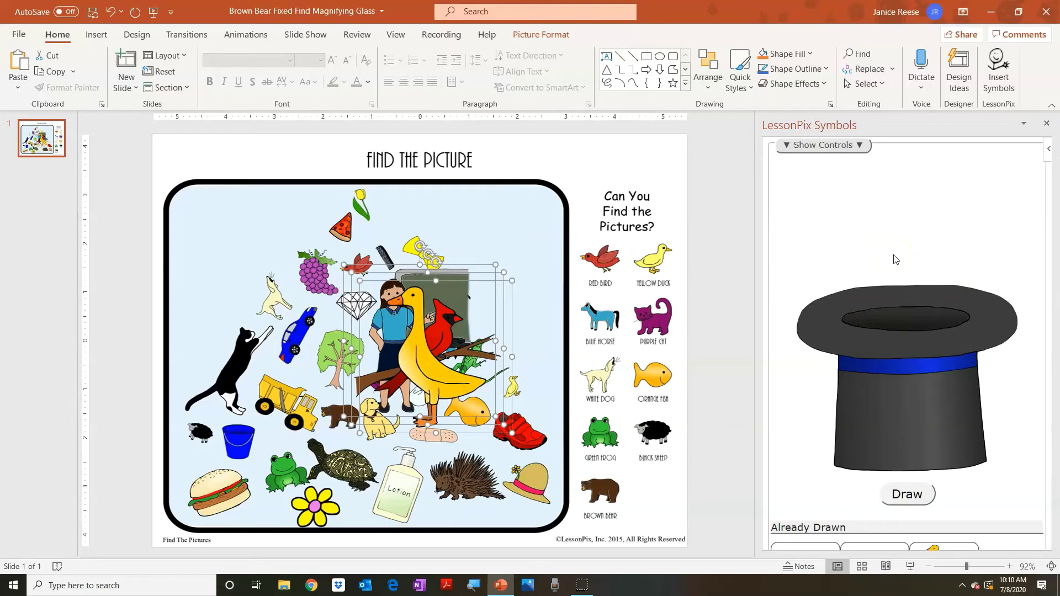
{"action": "left_click", "coordinate": [884, 406]}
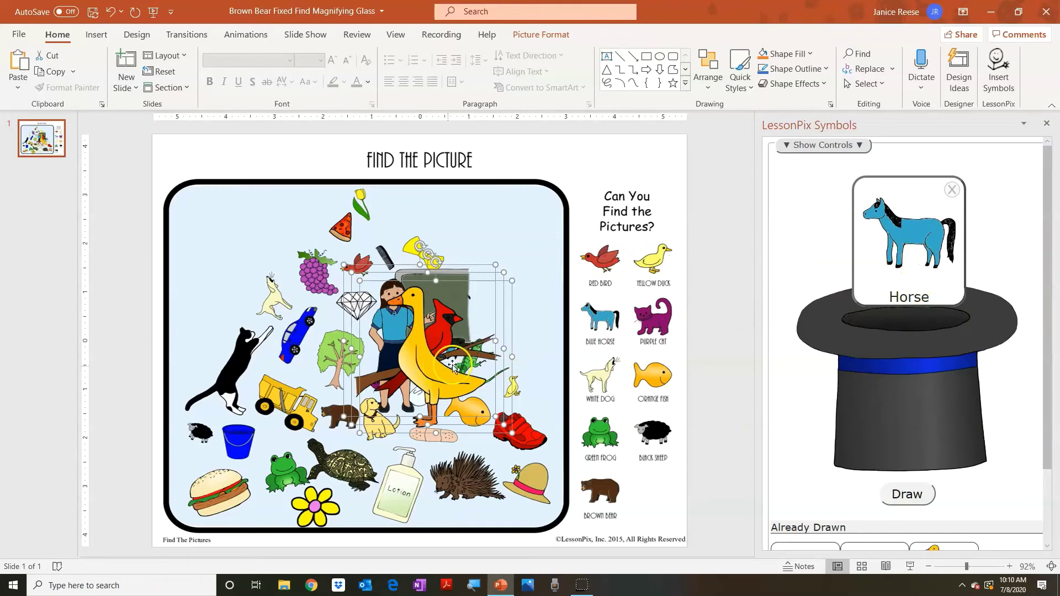
{"action": "scroll", "coordinate": [940, 369], "scroll_direction": "down", "scroll_amount": 2}
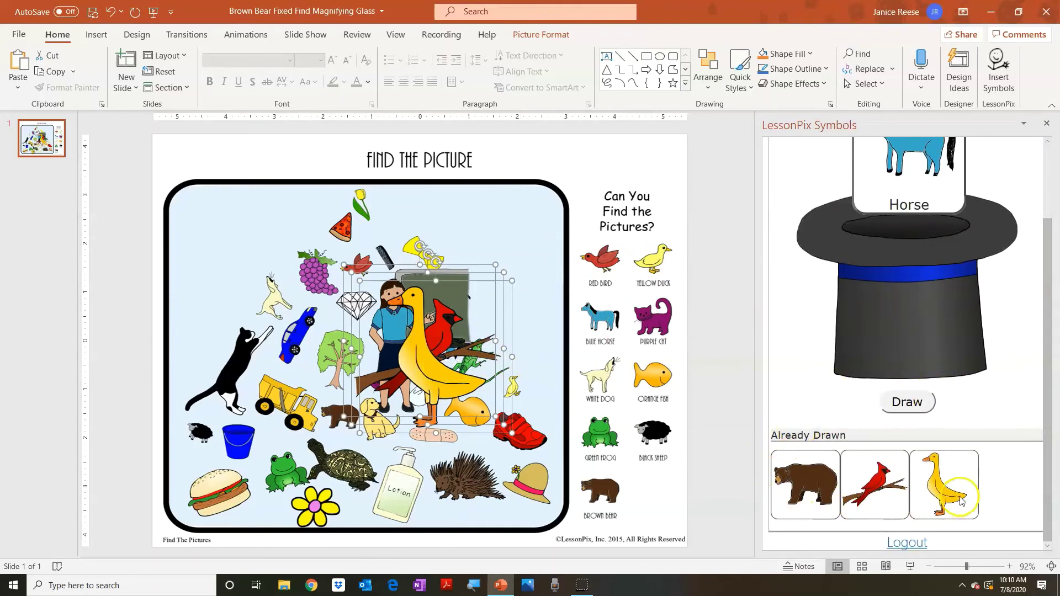
{"action": "scroll", "coordinate": [963, 501], "scroll_direction": "up", "scroll_amount": 3}
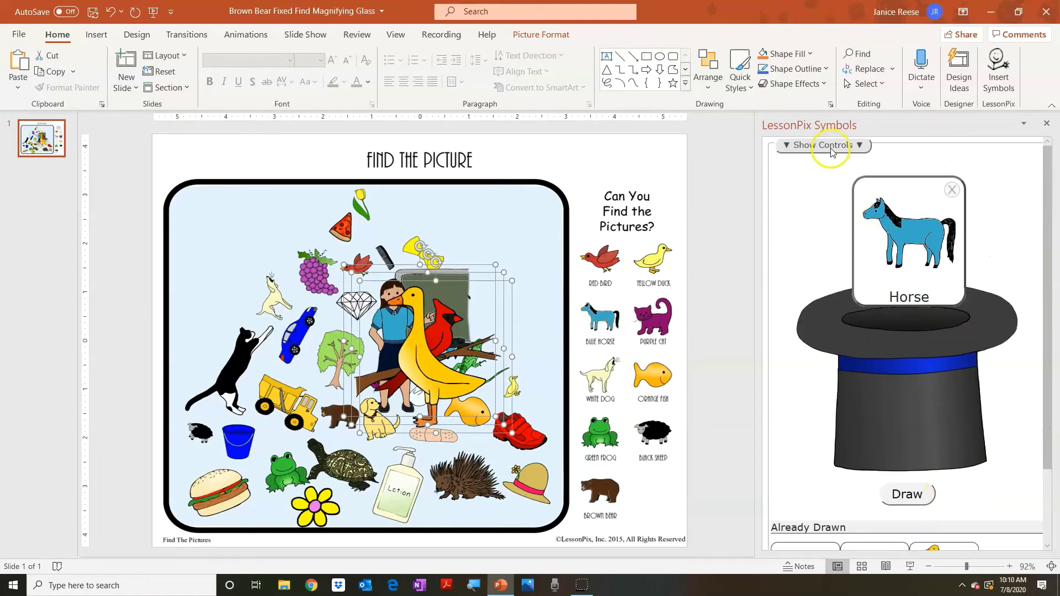
Create a new Draw Cards game with the Bear scene.
{"action": "left_click", "coordinate": [859, 144]}
{"action": "left_click", "coordinate": [842, 202]}
{"action": "left_click", "coordinate": [831, 219]}
{"action": "left_click", "coordinate": [990, 222]}
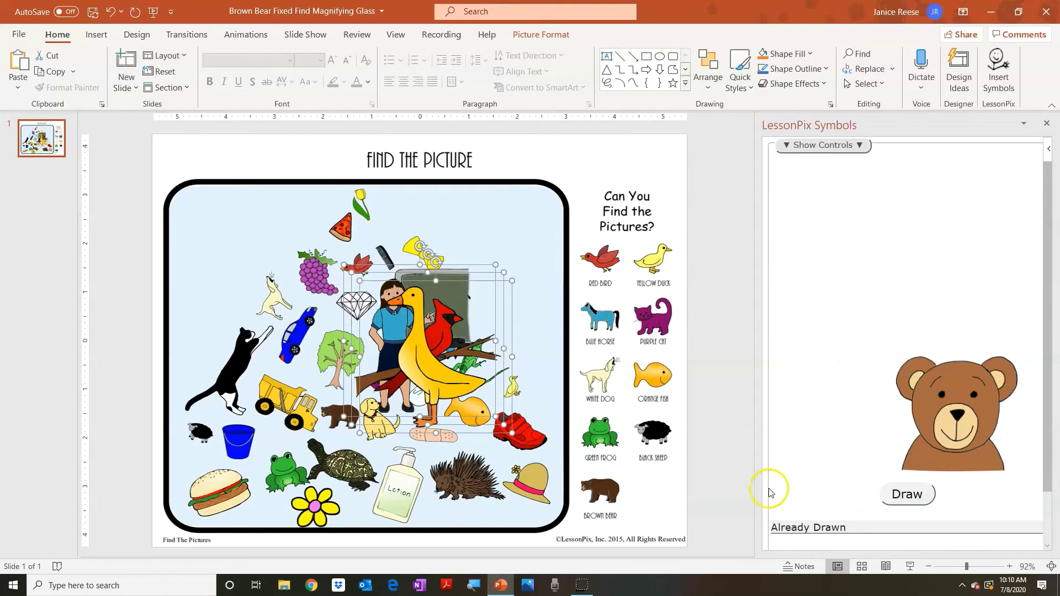
Draw several cards in the Bear scene and place the brown bear picture on the slide.
{"action": "left_click", "coordinate": [907, 494]}
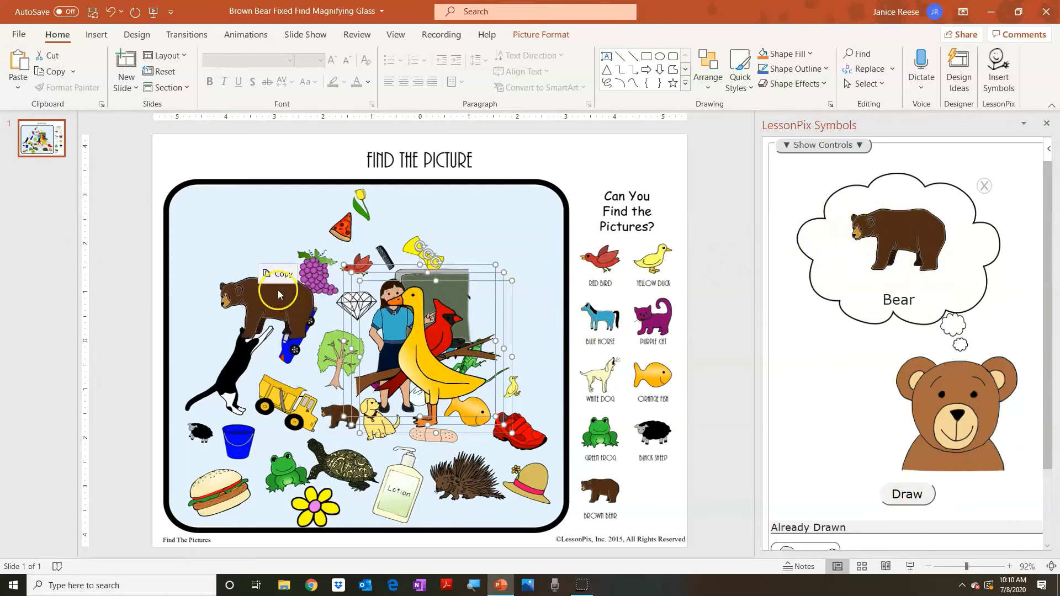
{"action": "scroll", "coordinate": [875, 367], "scroll_direction": "down", "scroll_amount": 3}
{"action": "left_click", "coordinate": [906, 403]}
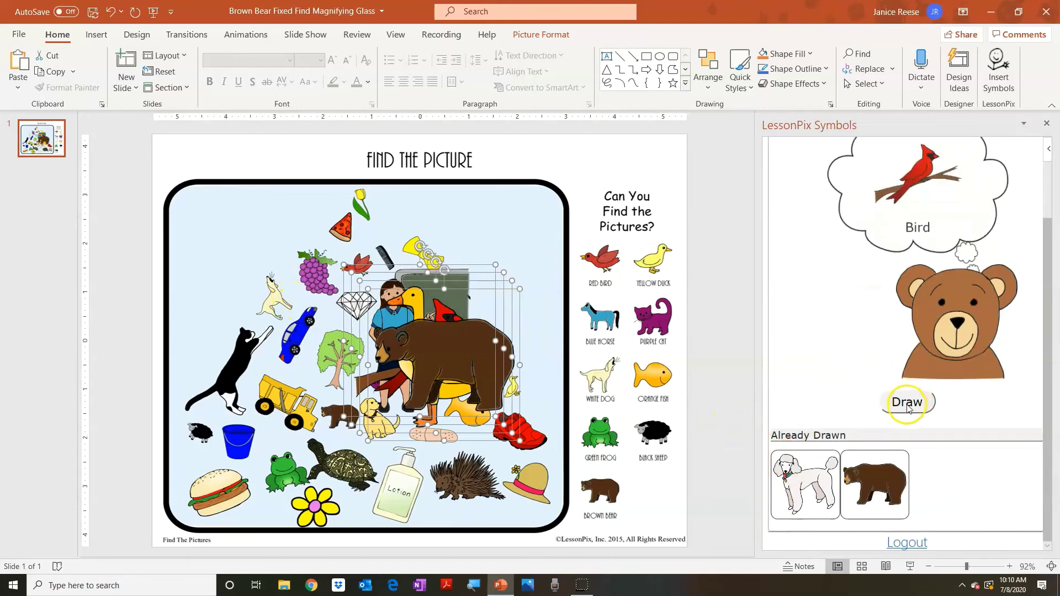
{"action": "left_click", "coordinate": [906, 403]}
{"action": "scroll", "coordinate": [868, 320], "scroll_direction": "up", "scroll_amount": 2}
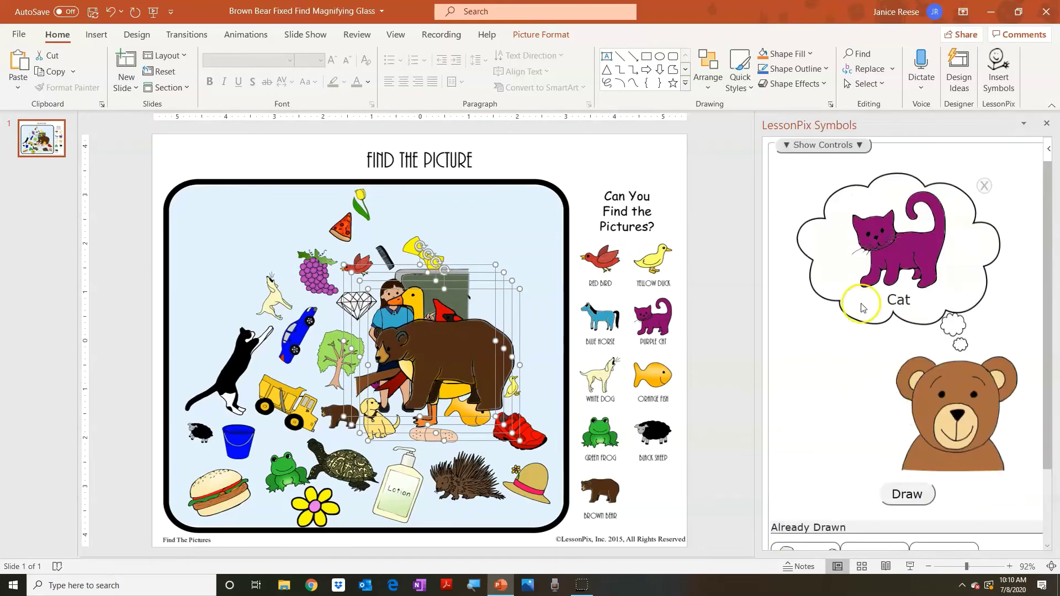
Create a Timer game in the Count Down style set to 30 seconds and start the countdown.
{"action": "left_click", "coordinate": [830, 147]}
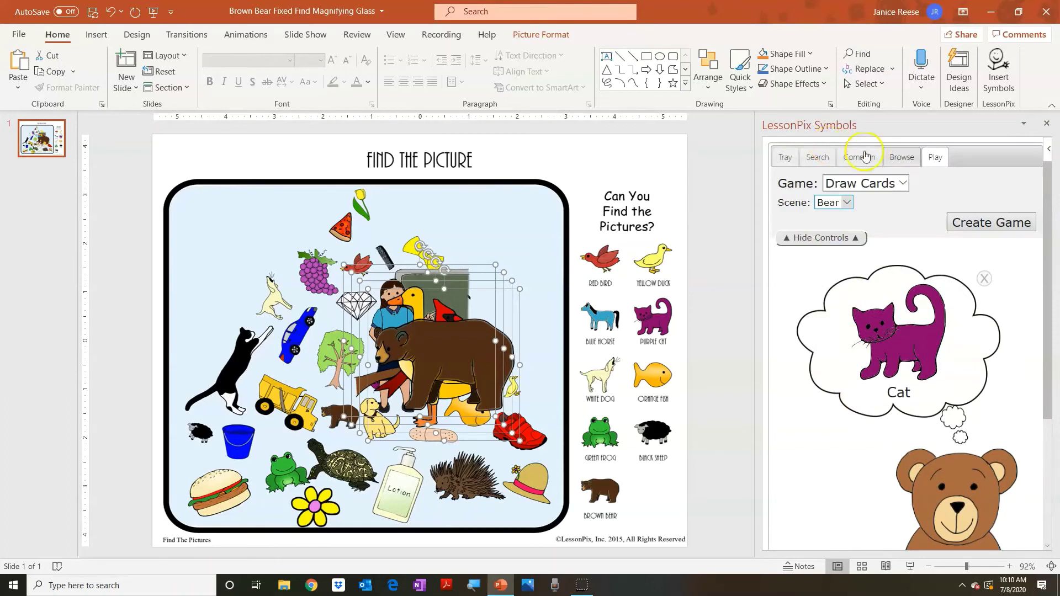
{"action": "left_click", "coordinate": [900, 183]}
{"action": "left_click", "coordinate": [884, 199]}
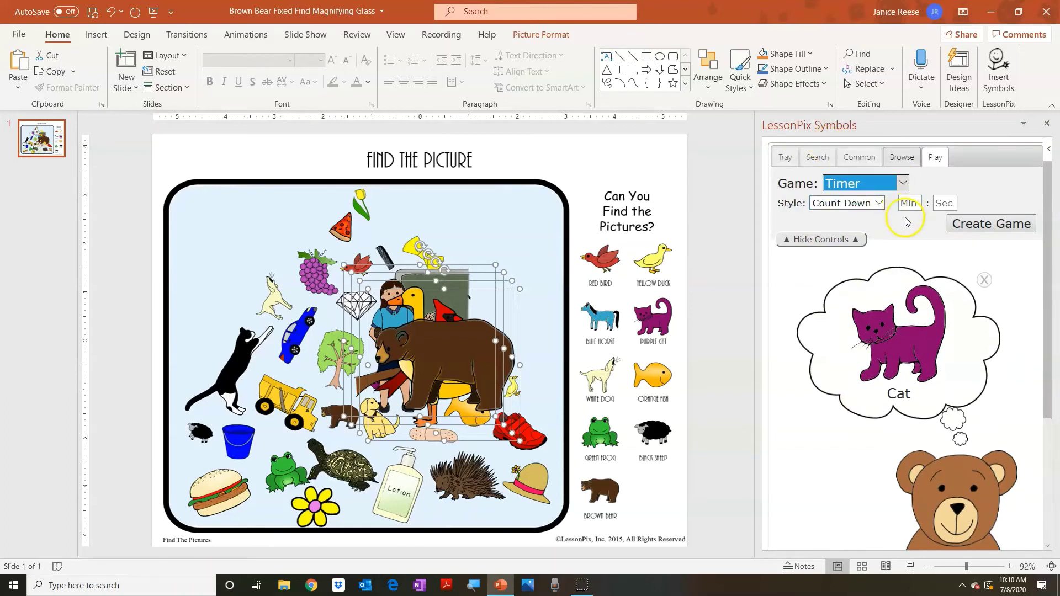
{"action": "left_click", "coordinate": [878, 209]}
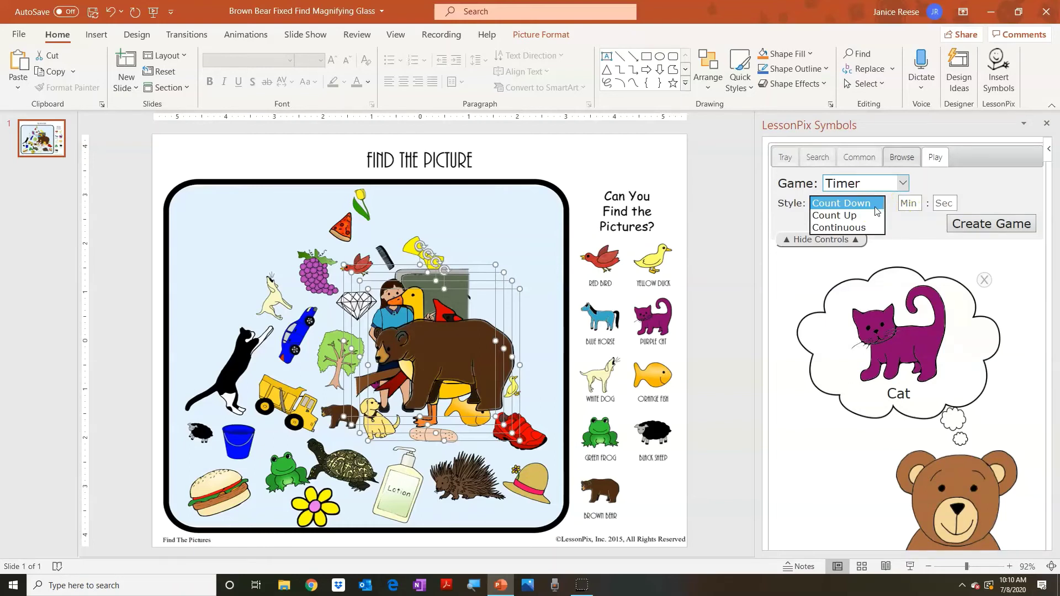
{"action": "left_click", "coordinate": [875, 205]}
{"action": "left_click", "coordinate": [985, 225]}
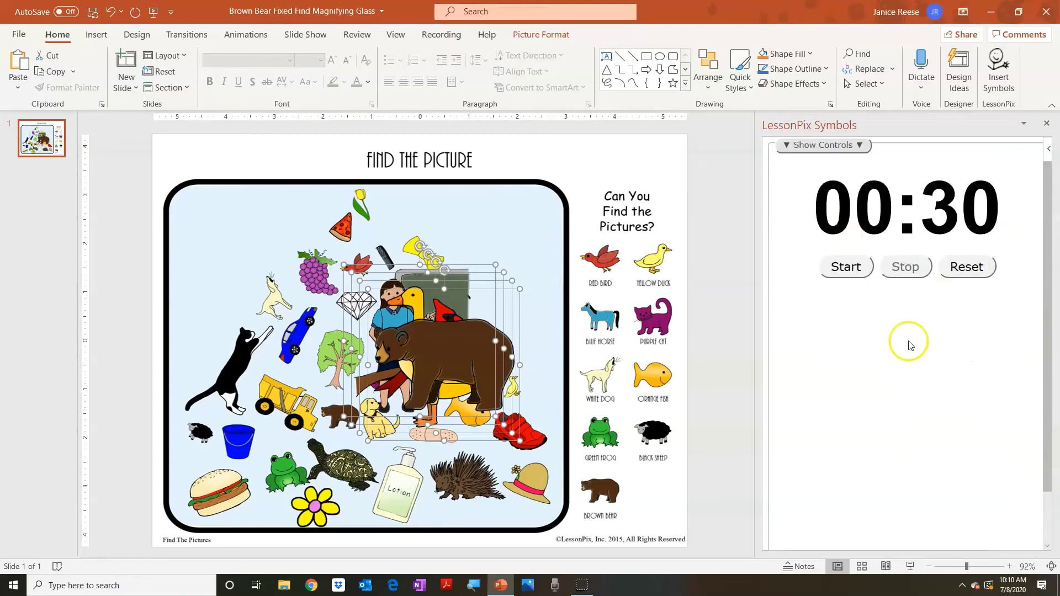
{"action": "left_click", "coordinate": [845, 267]}
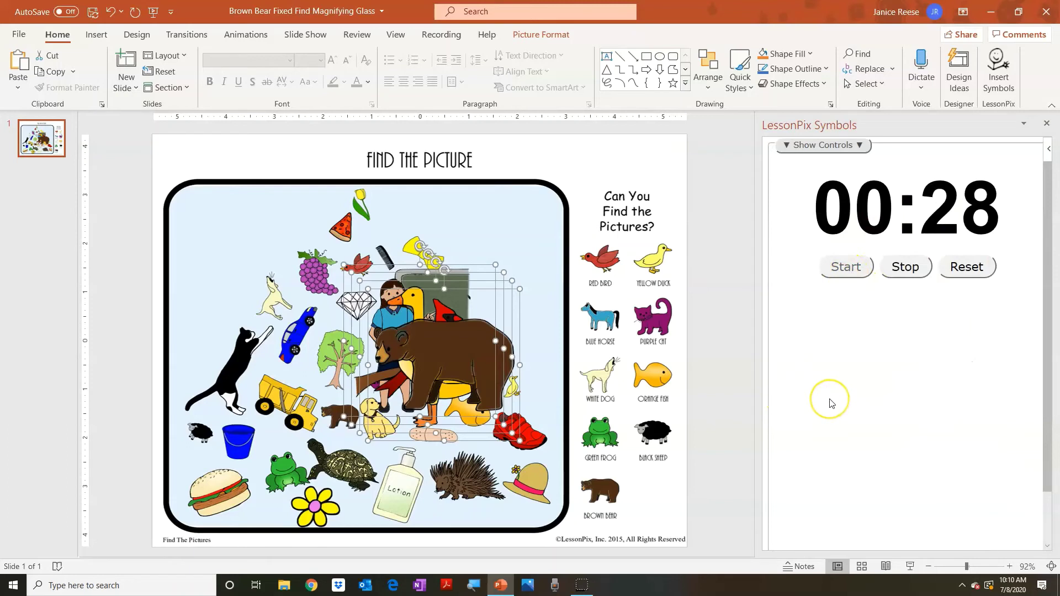